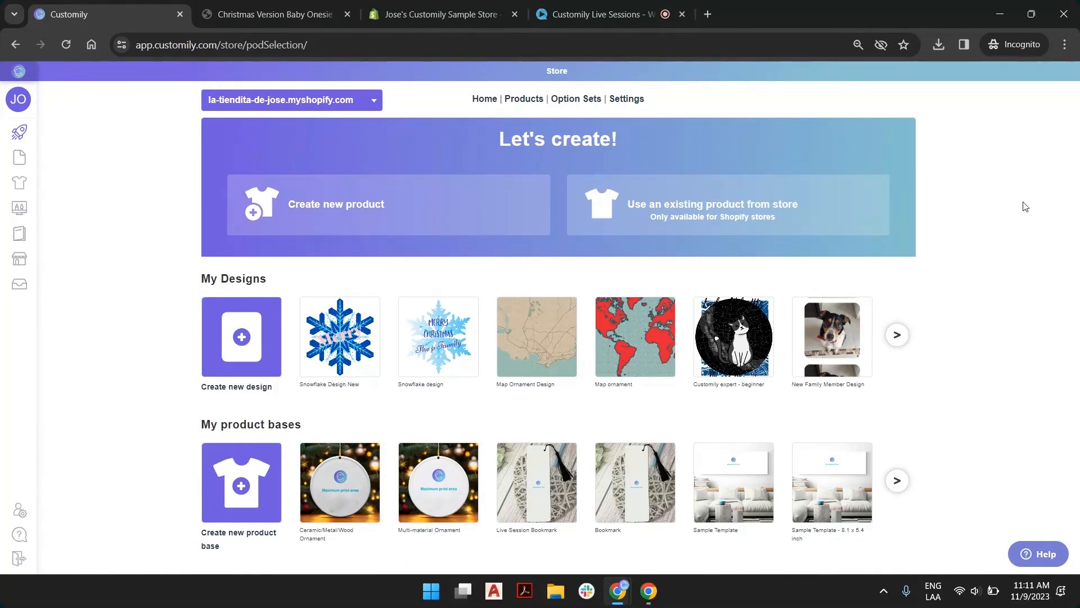
Start creating a new product and review the available fulfillment providers, designs and product bases
mouse_move(22, 153)
click(377, 208)
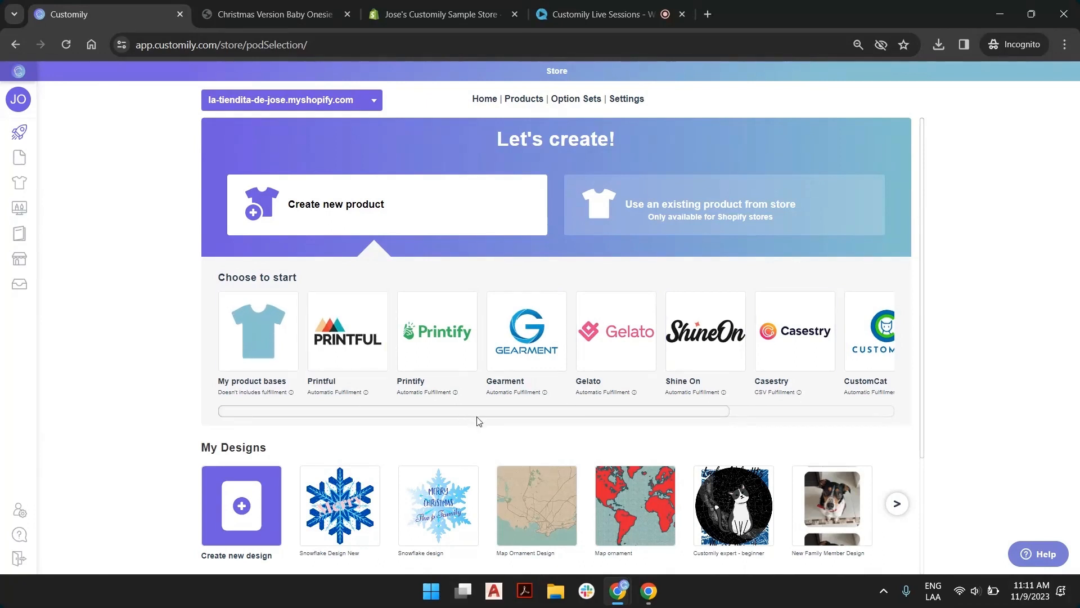
drag(514, 406, 448, 415)
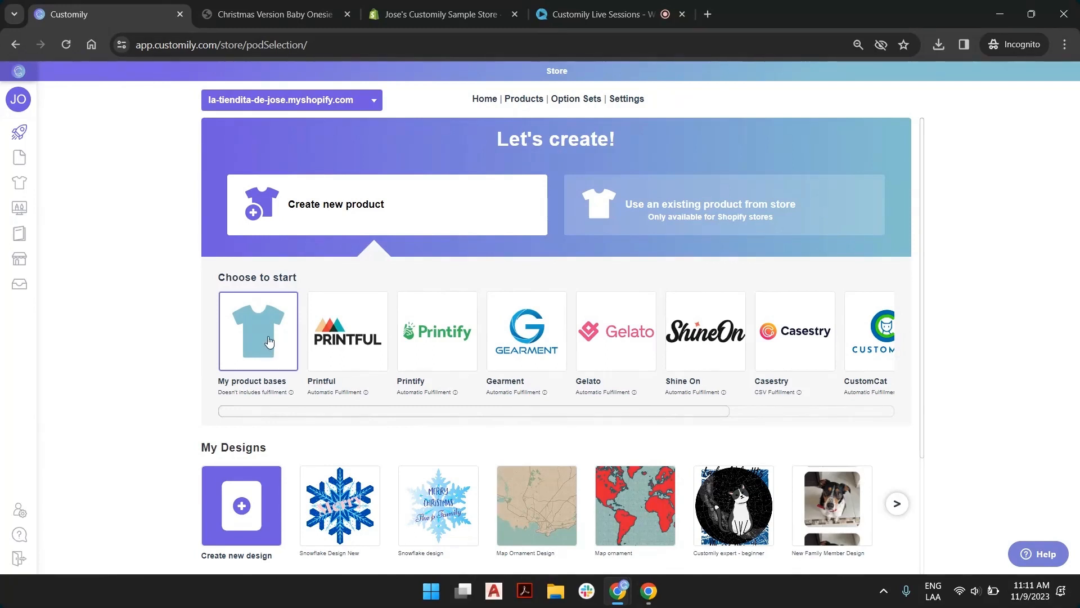
scroll(309, 313, down, 3)
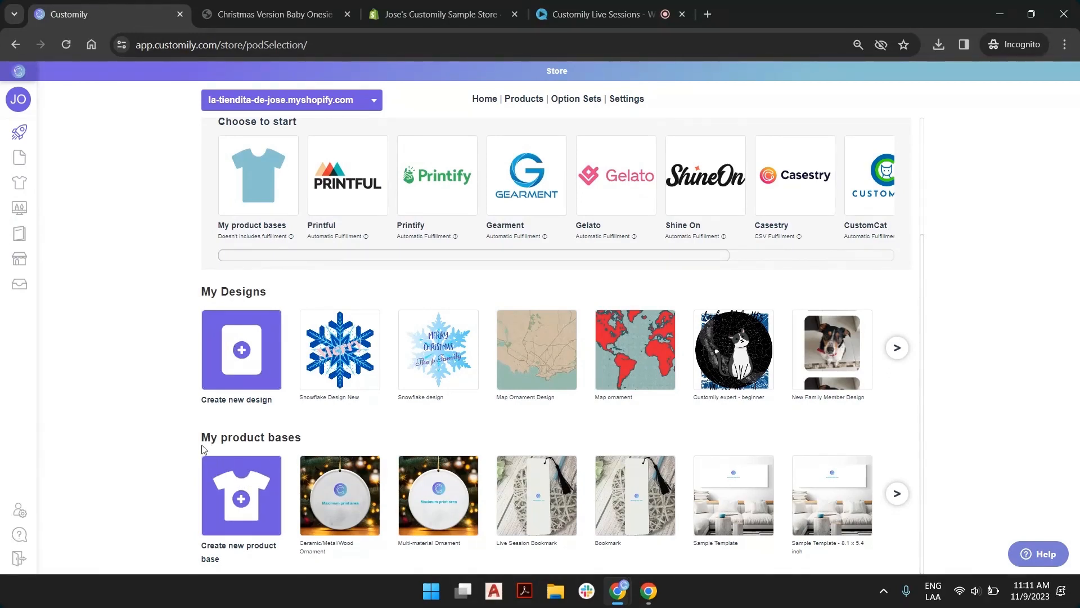
mouse_move(45, 138)
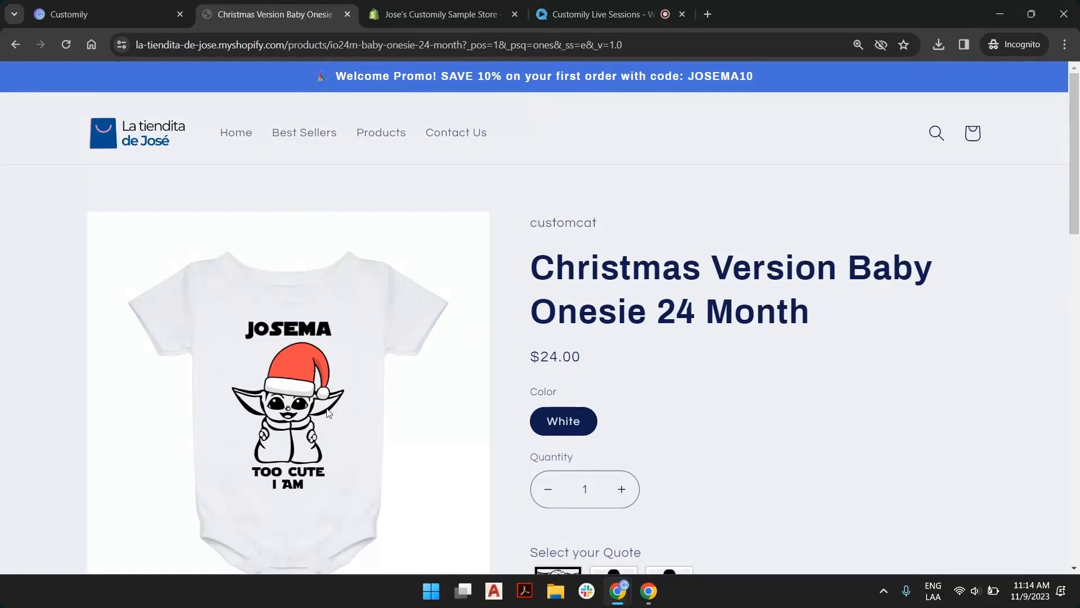
Preview the "I am your daughter" and "I am your son" quotes on the Christmas baby onesie's store page
scroll(306, 336, down, 4)
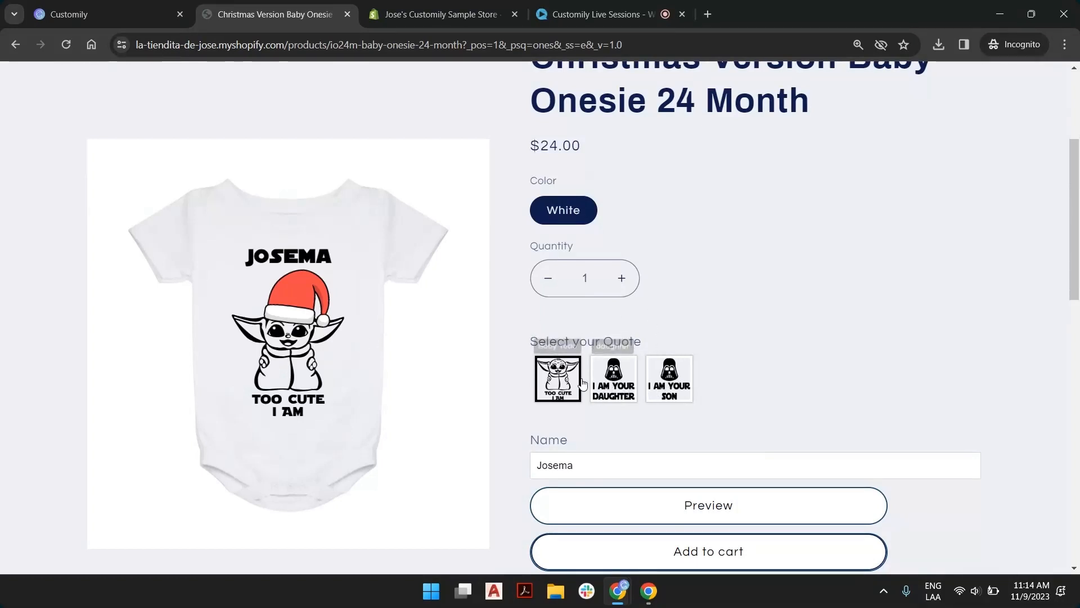
click(624, 374)
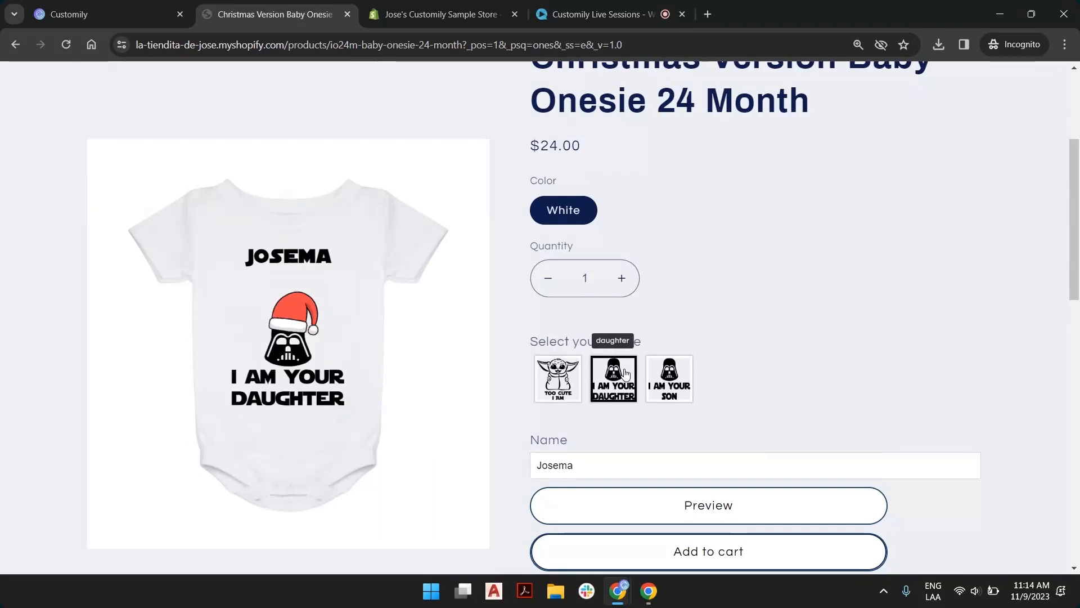
click(687, 377)
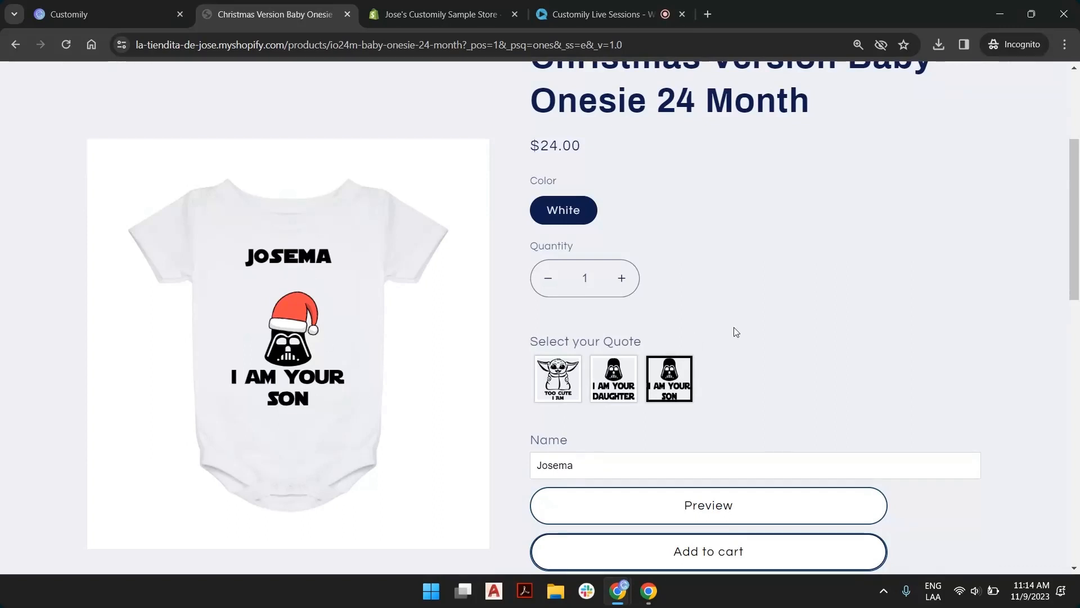
Switch back to Customily and open the "Live Session Baby Name" design from the saved designs
click(167, 2)
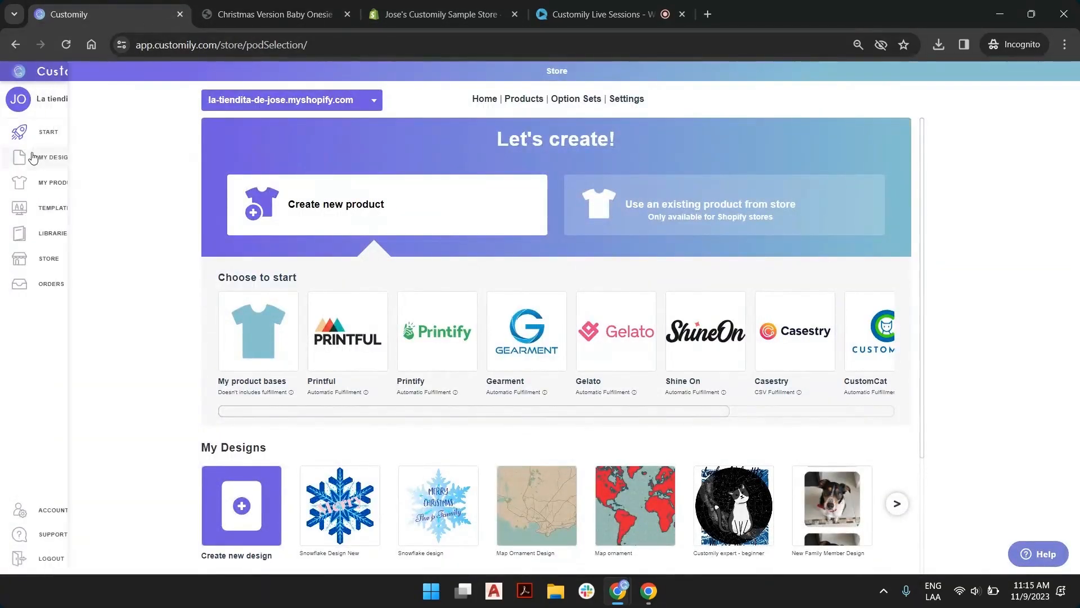
click(54, 159)
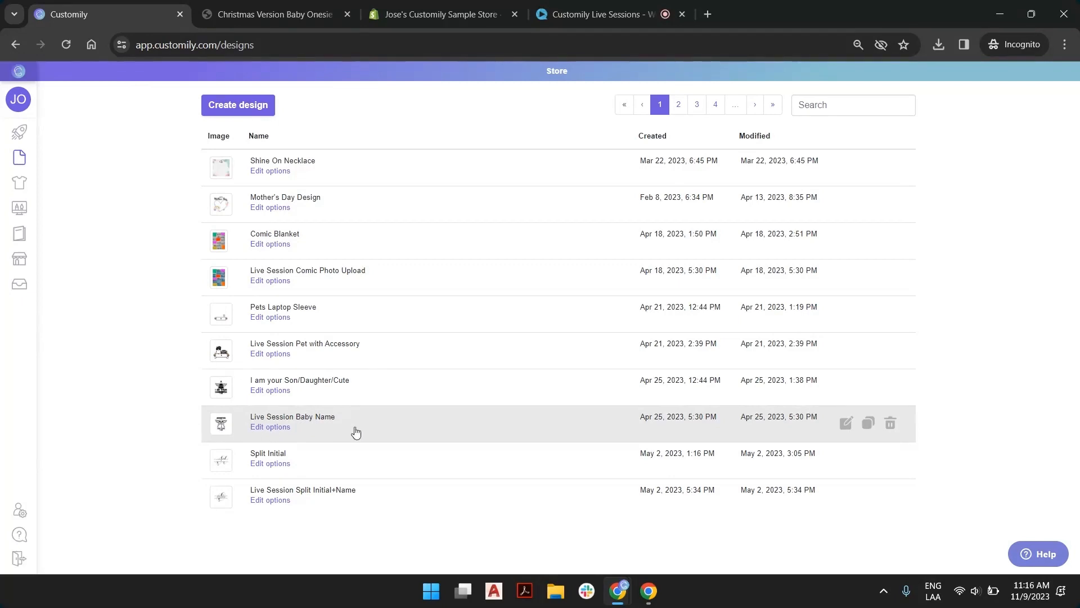
double_click(534, 425)
click(488, 416)
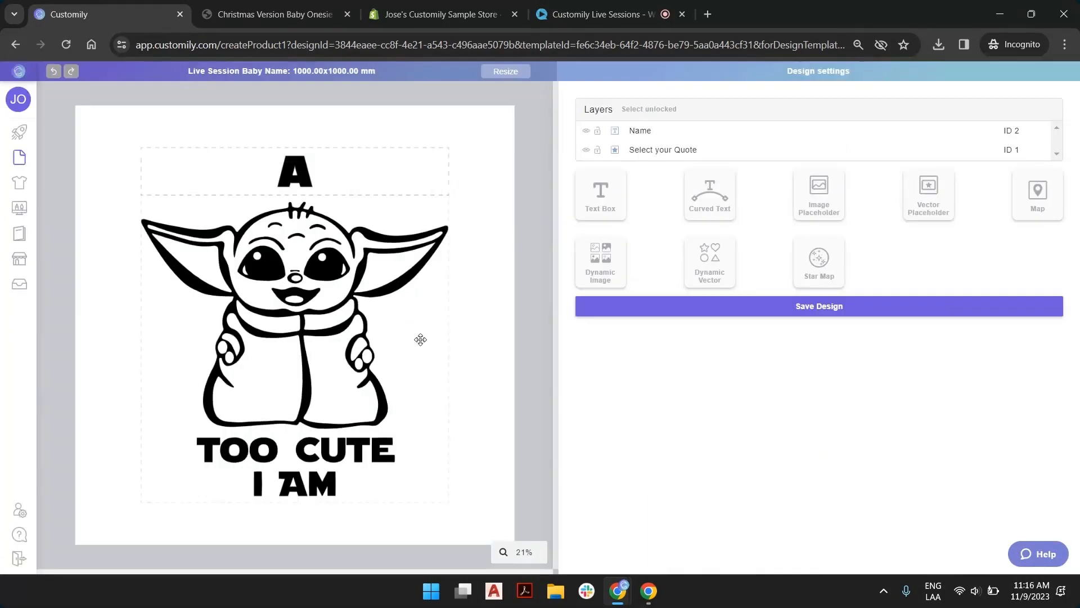
Preview vector options 1, 2 and 3 of the "Select your Quote" layer
click(641, 133)
click(645, 155)
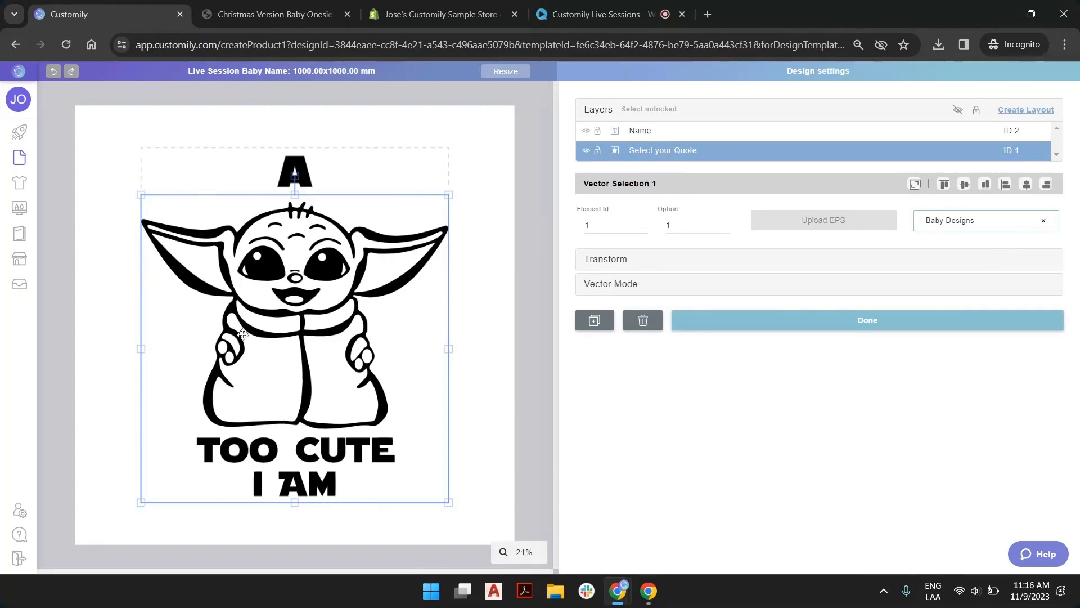
click(724, 223)
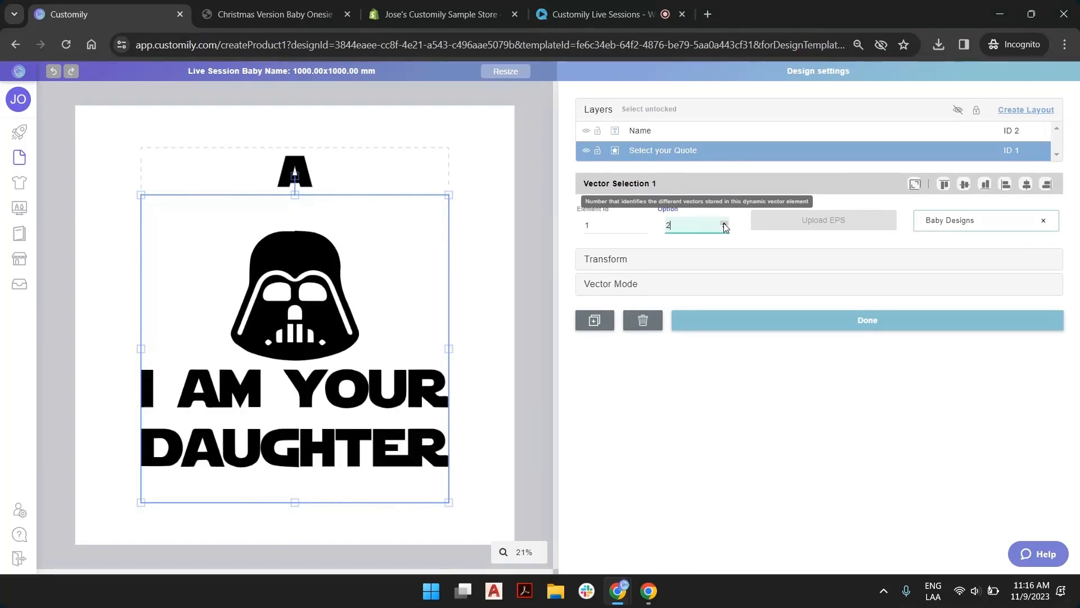
click(725, 228)
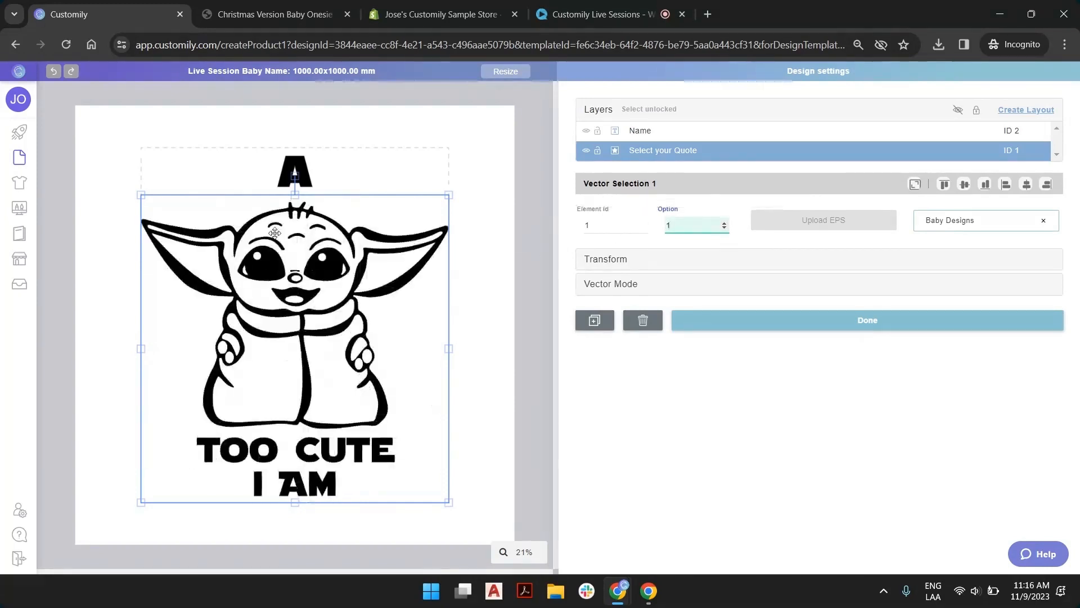
click(725, 222)
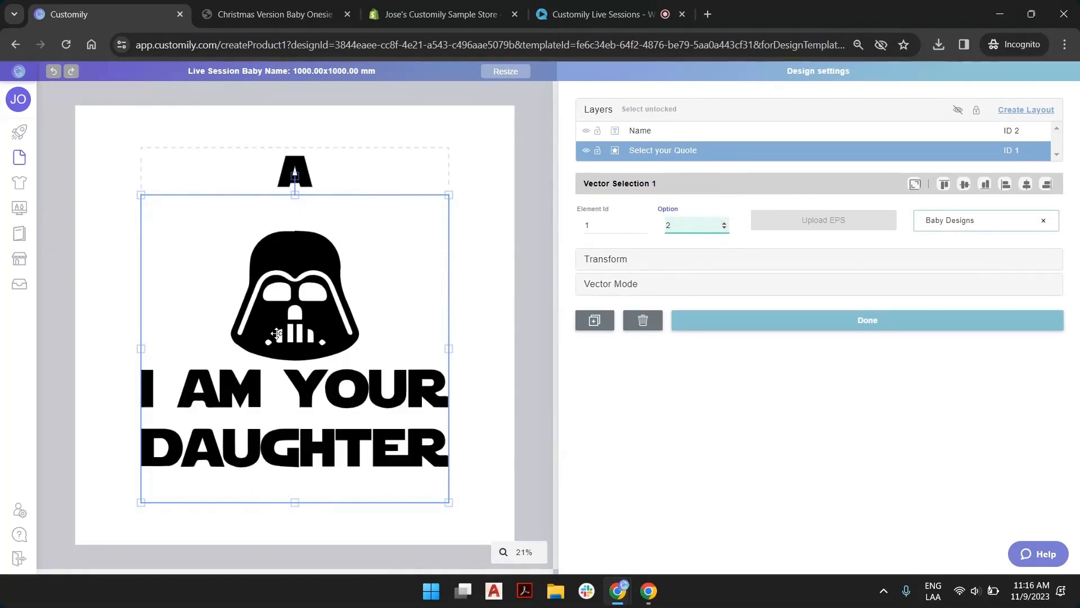
click(724, 222)
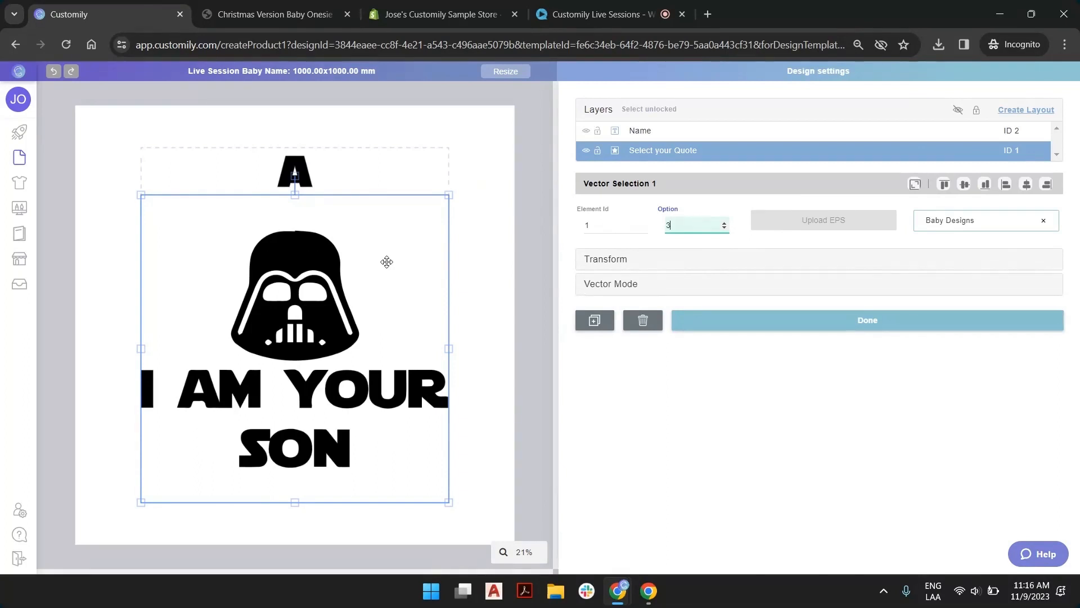
Try out the "Name" text box by replacing its sample letter with a first name
click(629, 135)
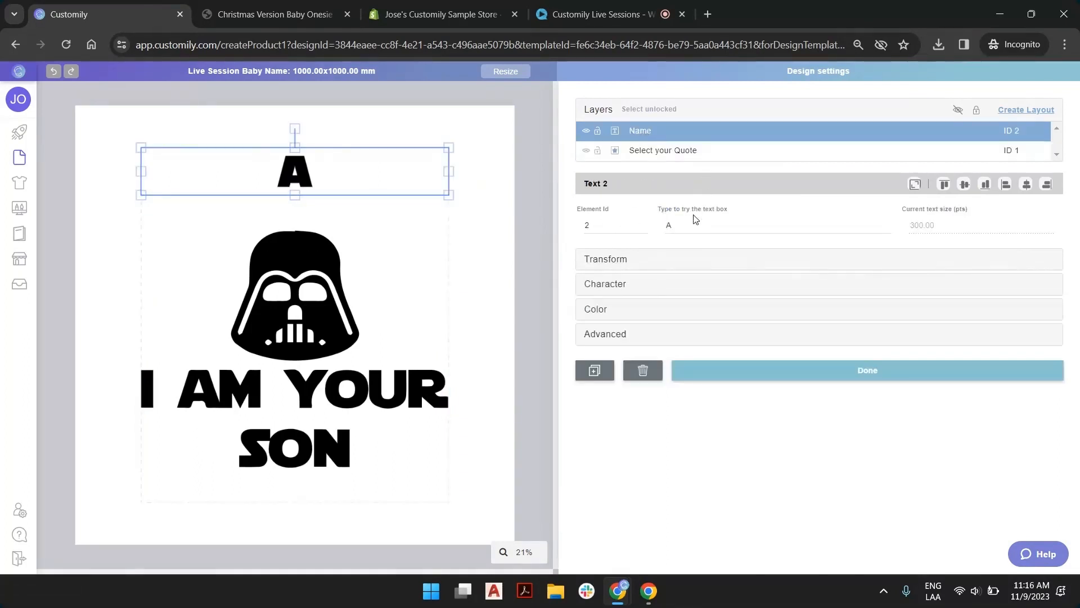
click(696, 223)
key(BackSpace)
text(josema)
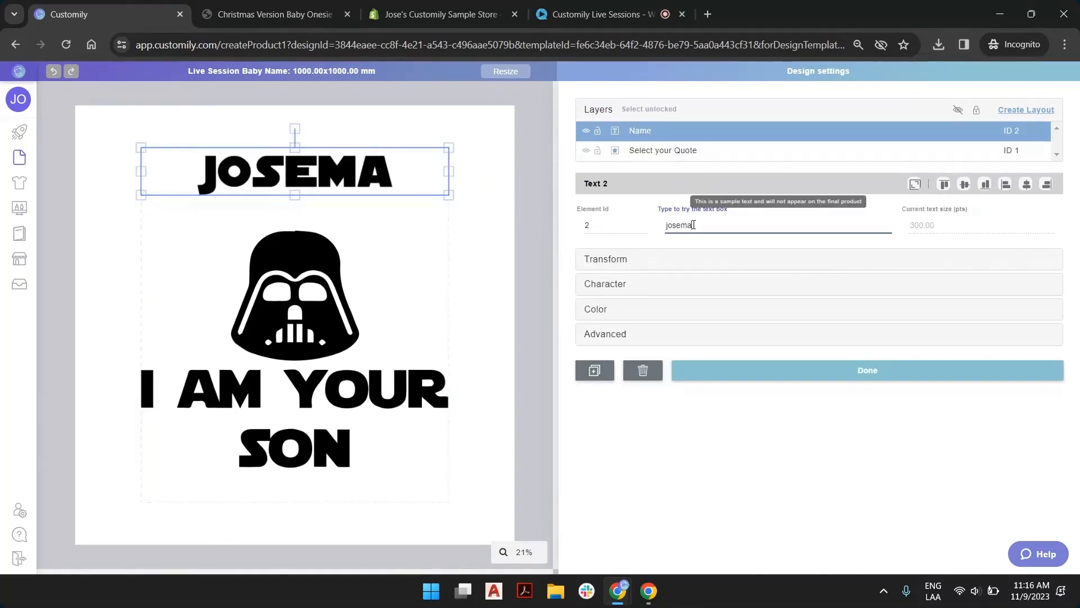
click(539, 200)
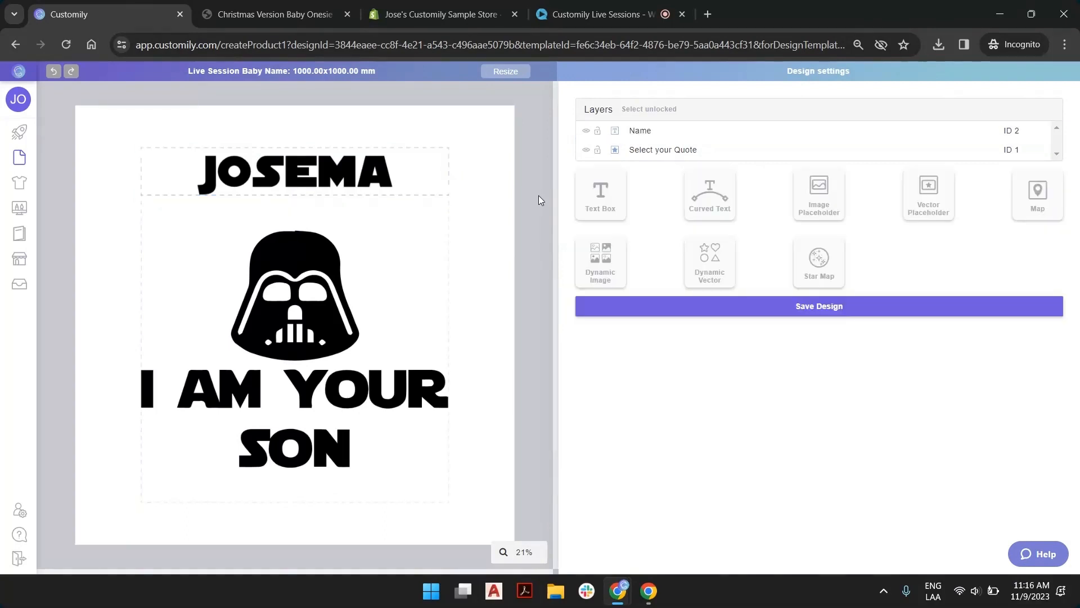
Return to the list of saved designs and clone the "Live Session Baby Name" design
mouse_move(32, 138)
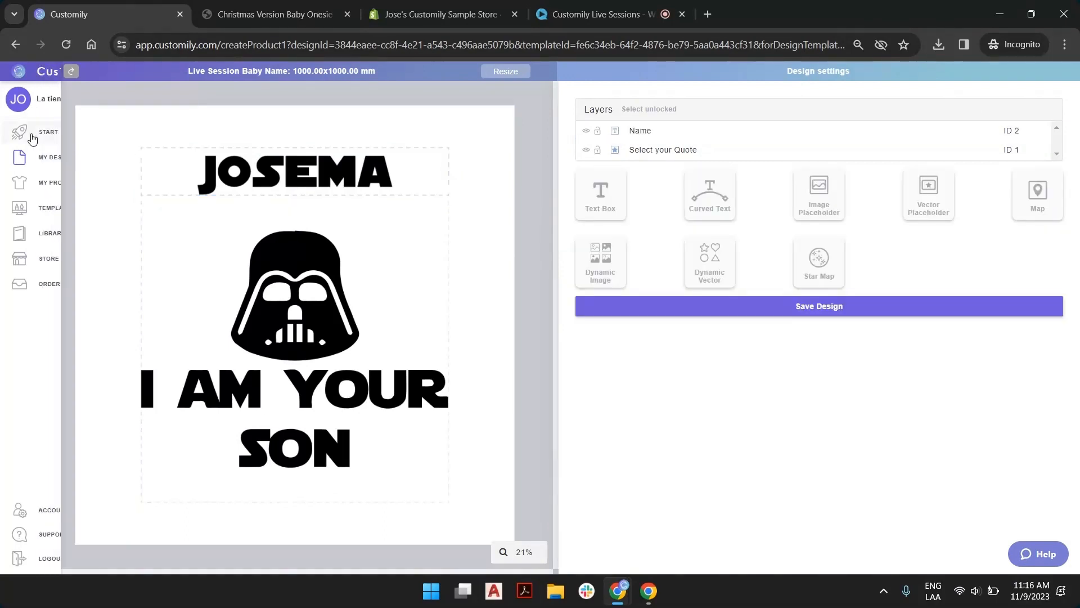
click(33, 163)
click(602, 146)
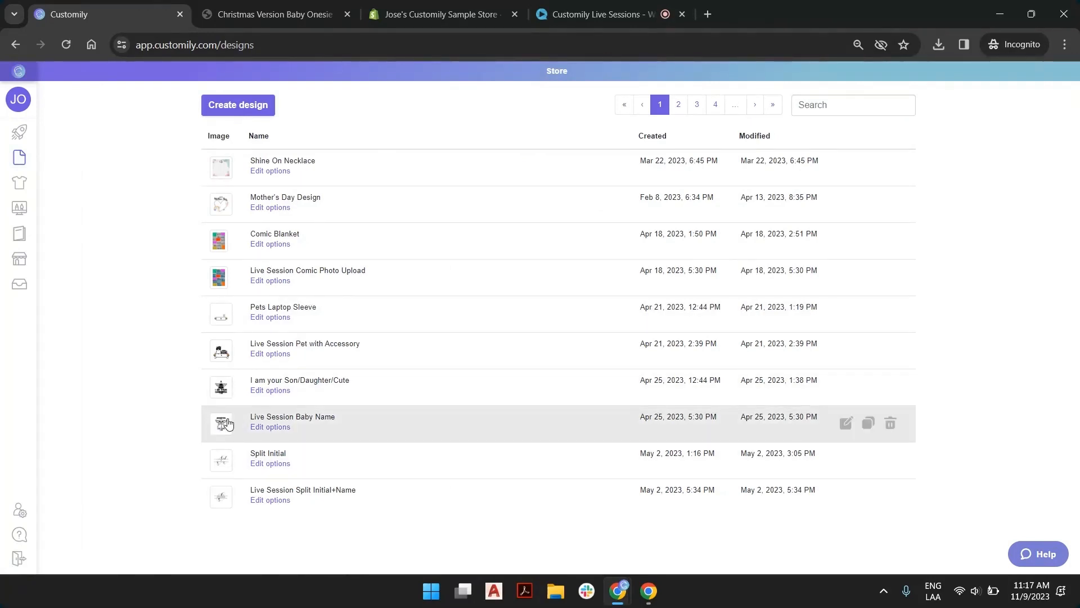
click(866, 425)
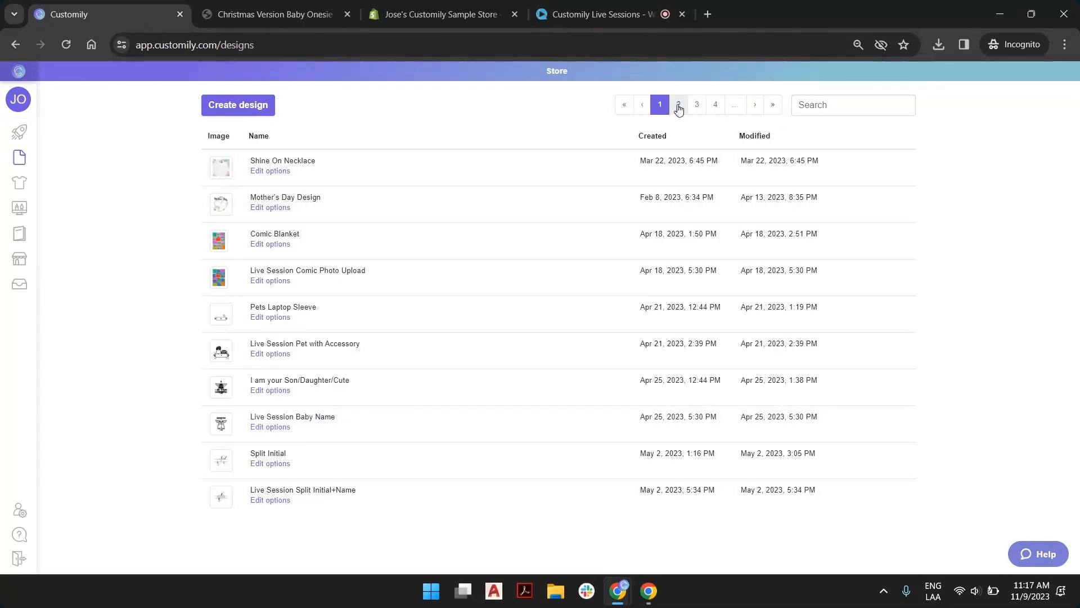
Rename the cloned design on the last page of the list to "Christmas Version SW Onesie"
click(772, 104)
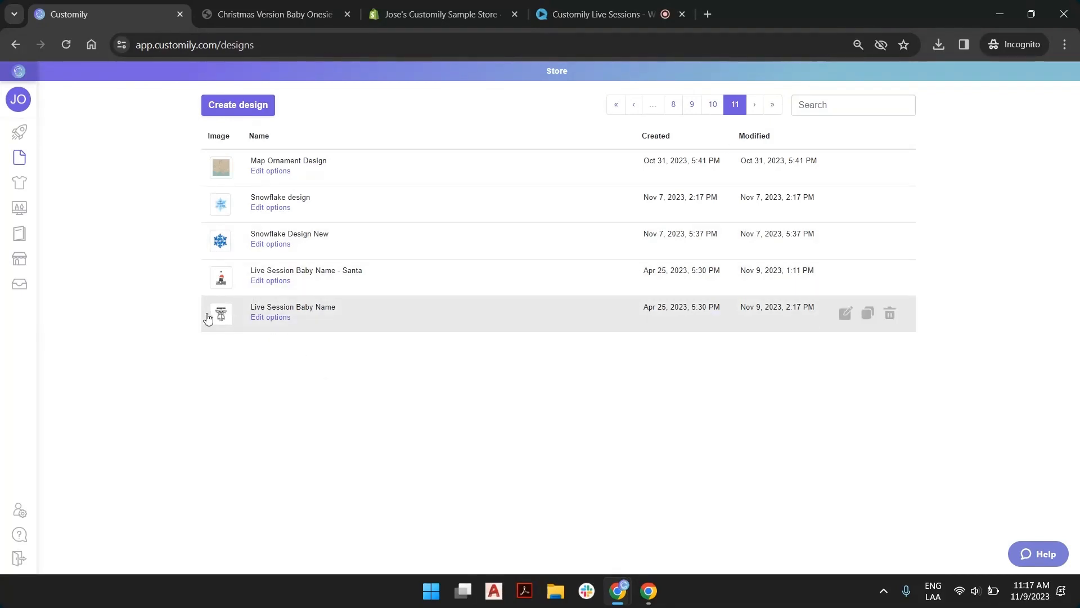
click(301, 307)
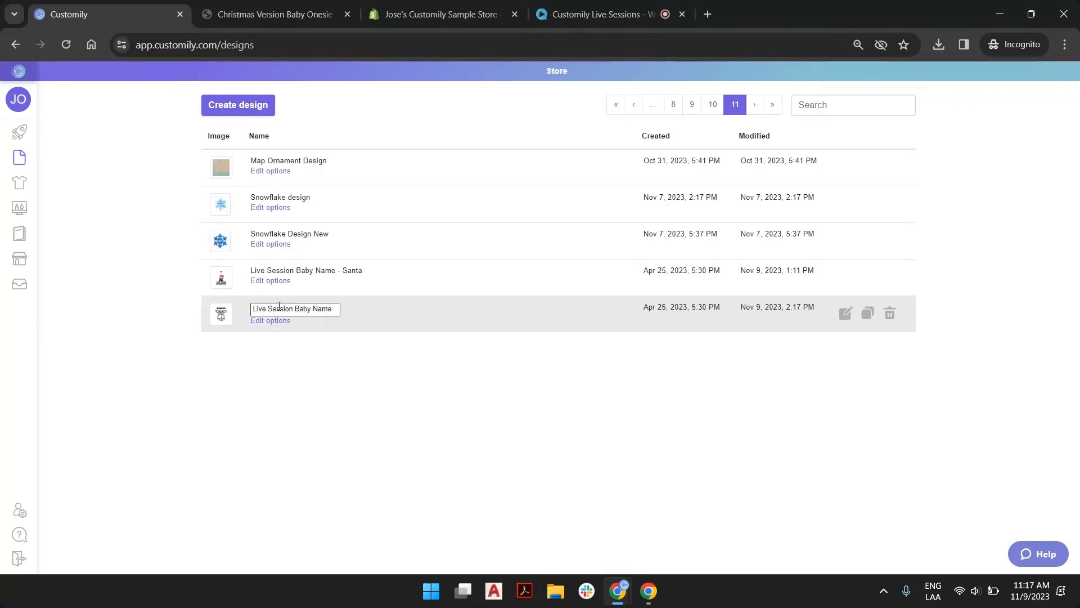
triple_click(278, 307)
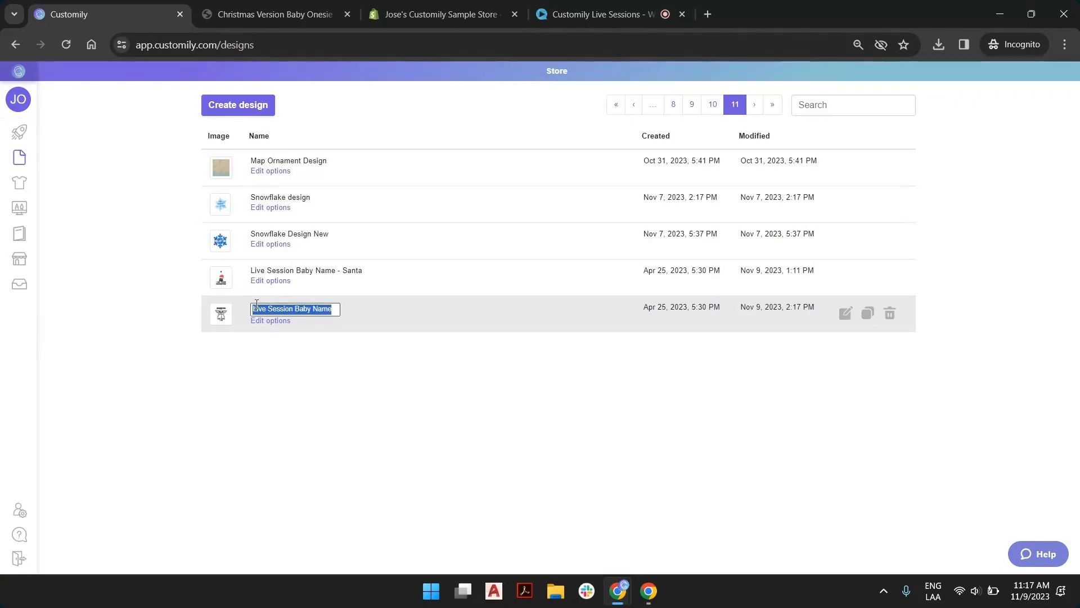
text(Christmas)
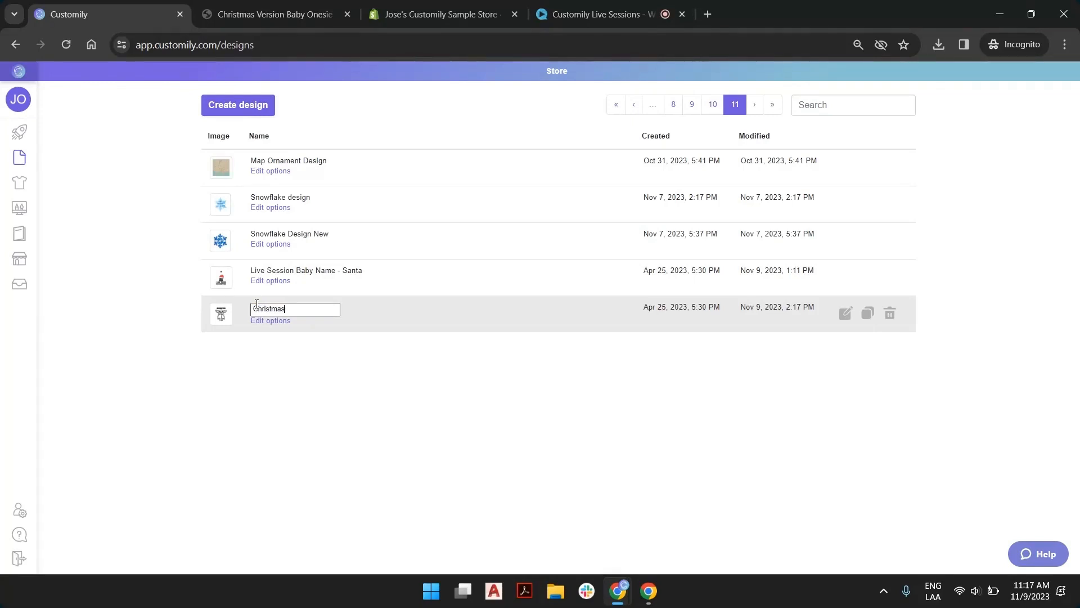
text( Version)
text( Ones)
text(SW One)
key(Return)
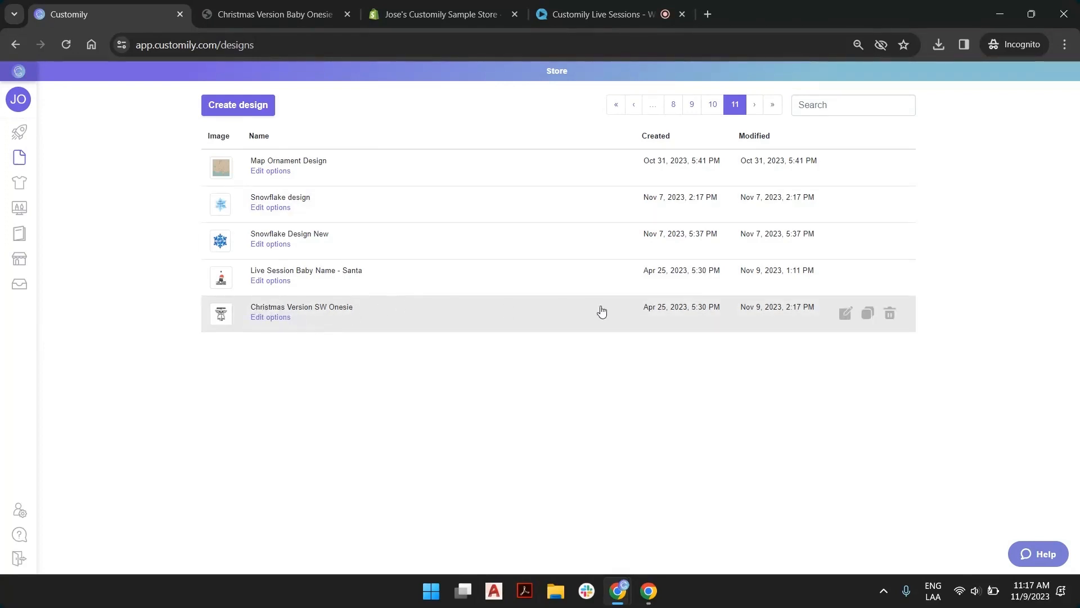
Open the "Christmas Version SW Onesie" design for editing and inspect its quote vector and name text box
click(847, 320)
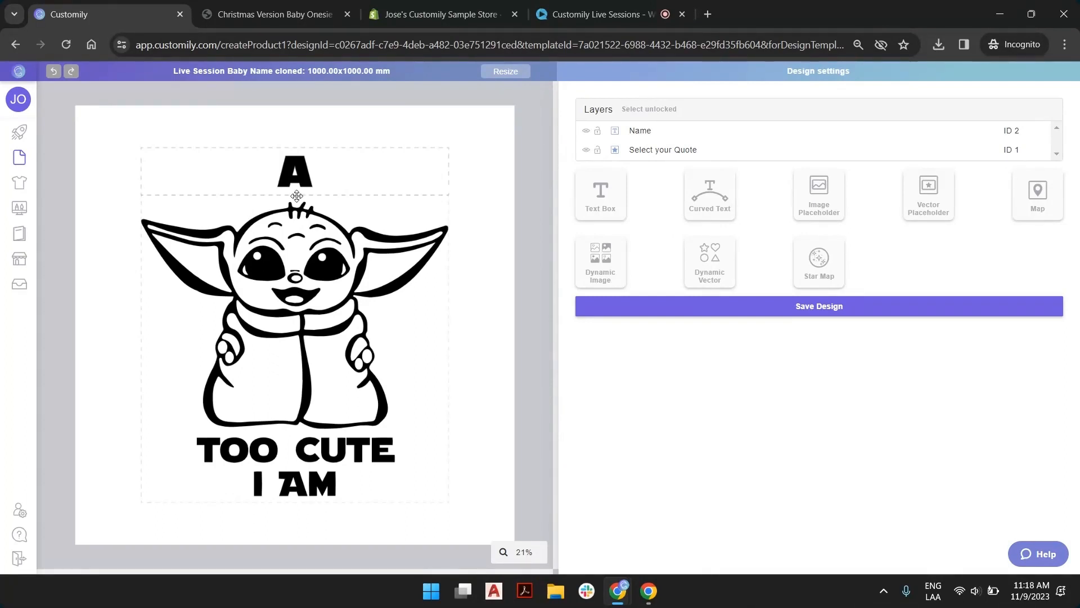
click(337, 276)
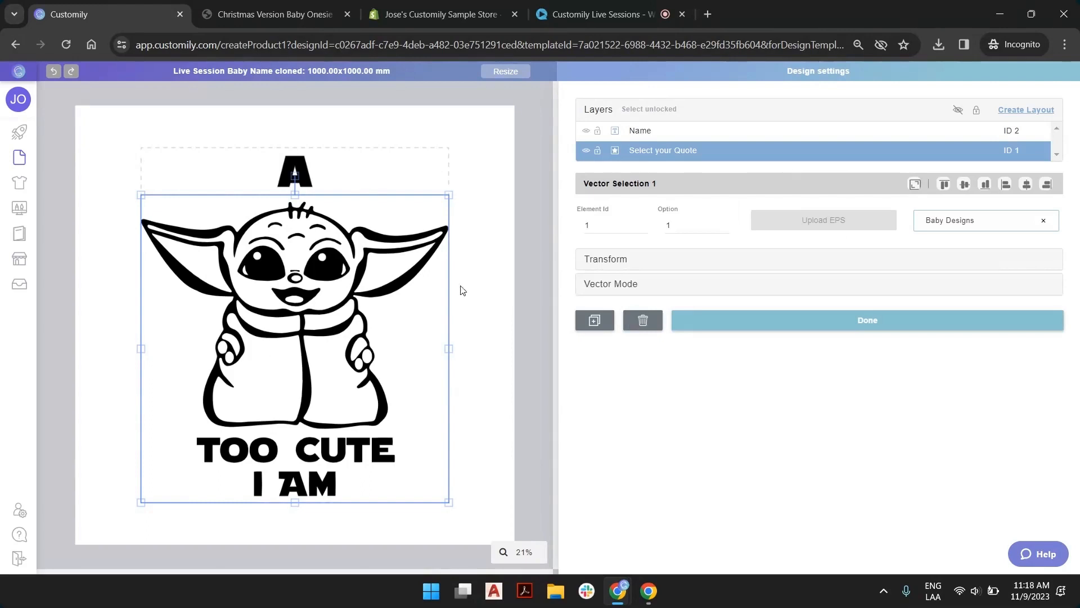
click(499, 248)
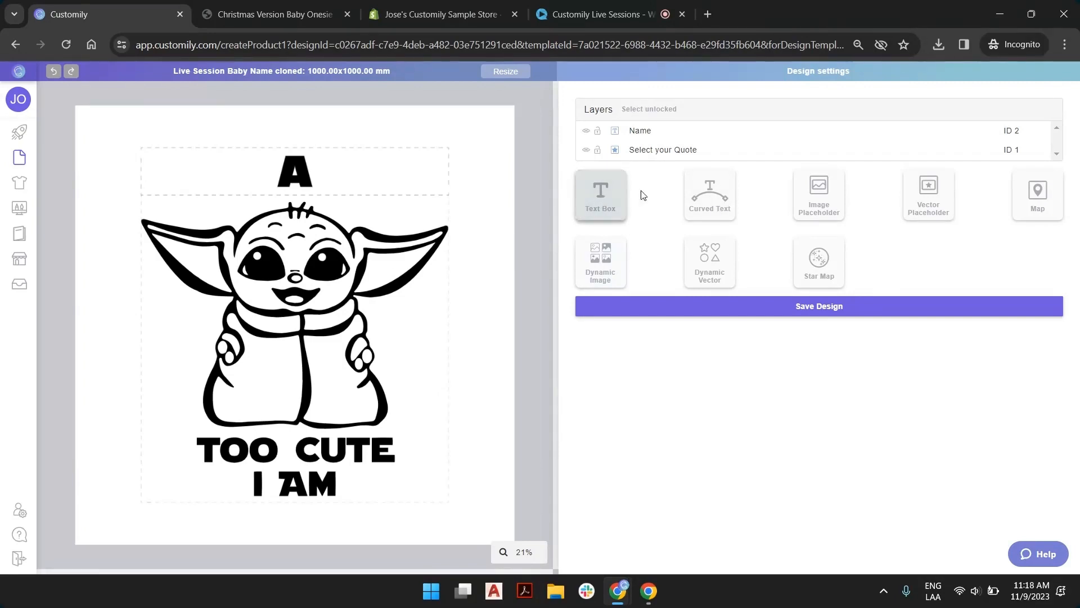
click(269, 157)
click(473, 167)
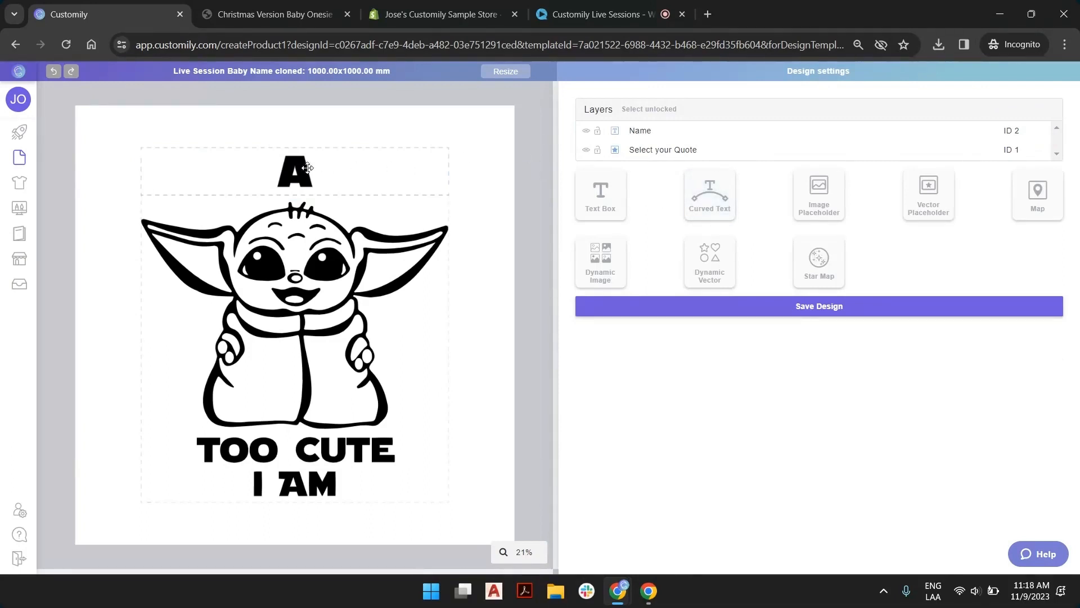
click(405, 166)
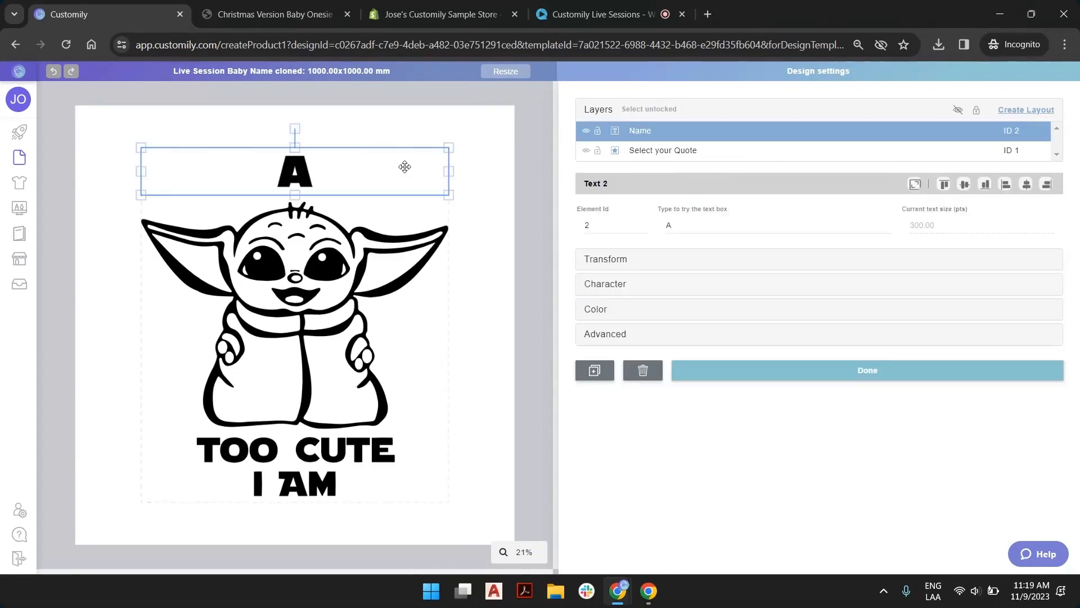
click(534, 170)
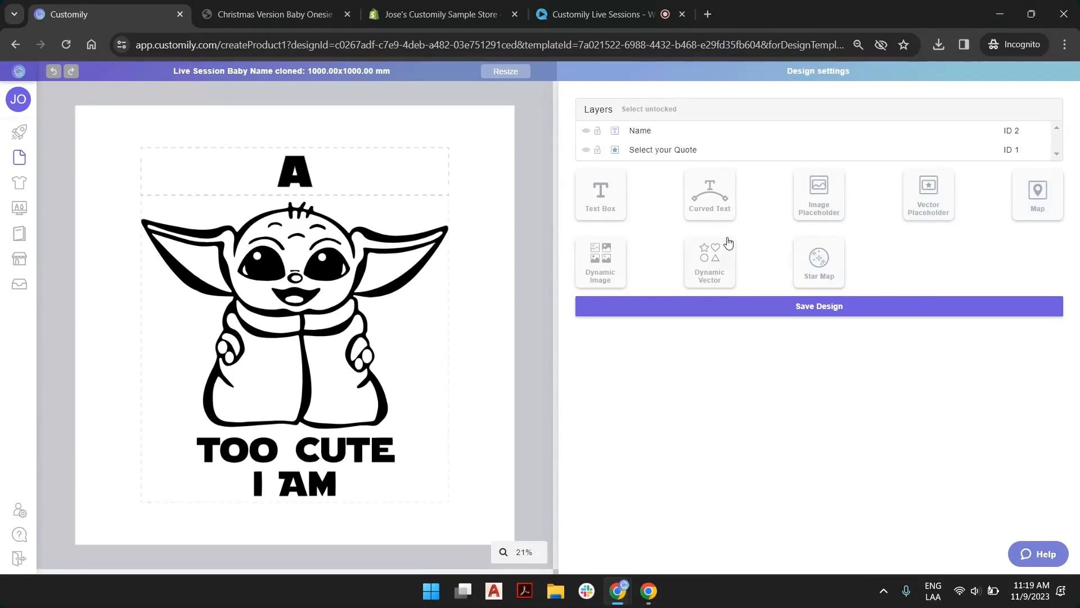
Add a Dynamic Image element to the design and place it beside the character's head, over the right-hand ear
click(705, 257)
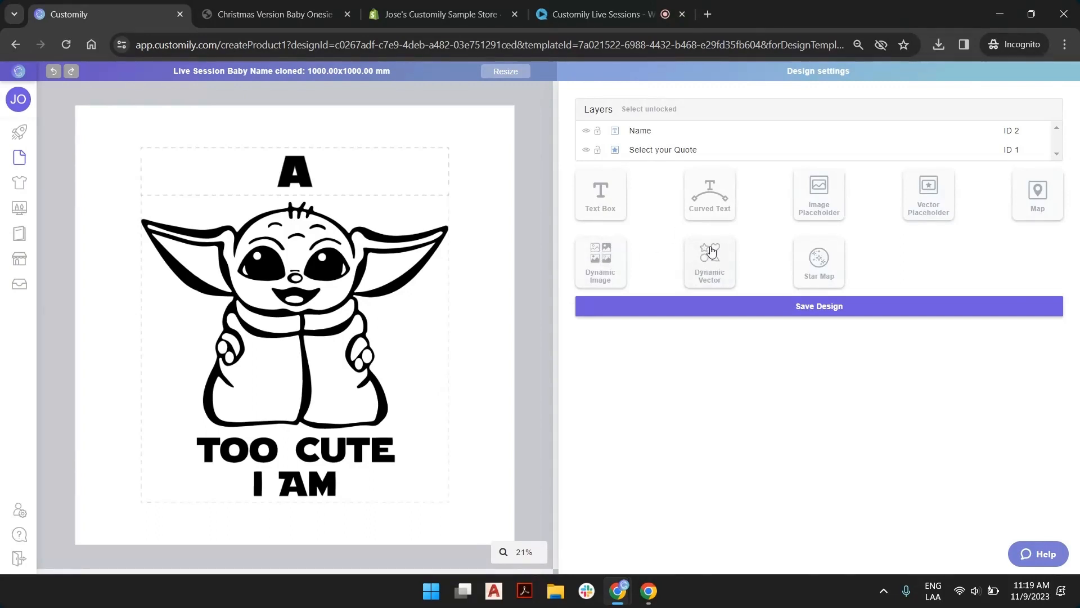
click(617, 260)
drag(337, 298, 480, 244)
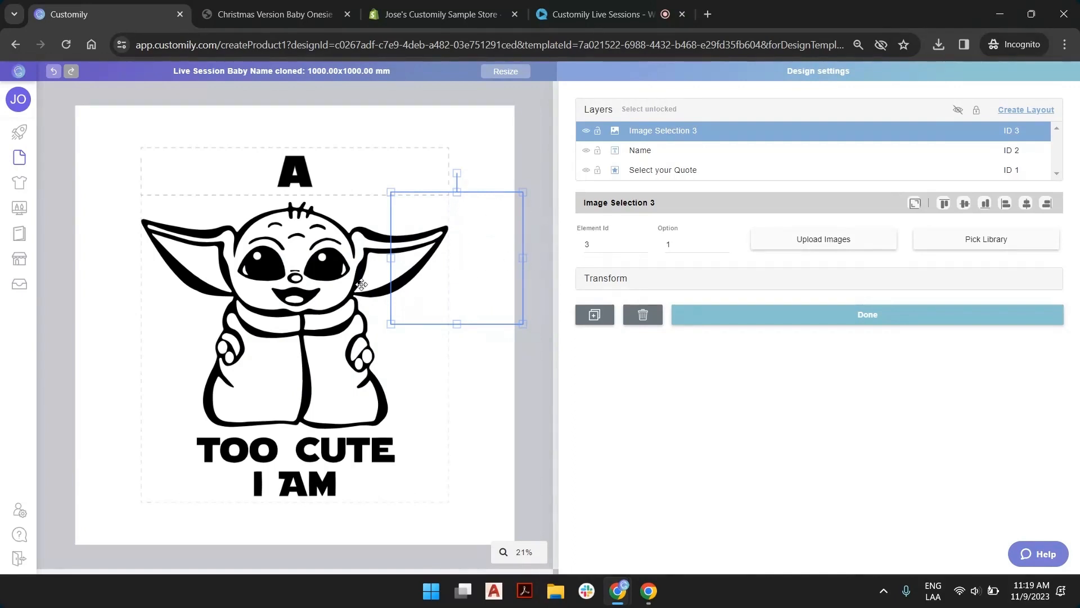
Set the quote vector to option 3 after previewing its other options, and check the Christmas onesie product page for reference
click(283, 284)
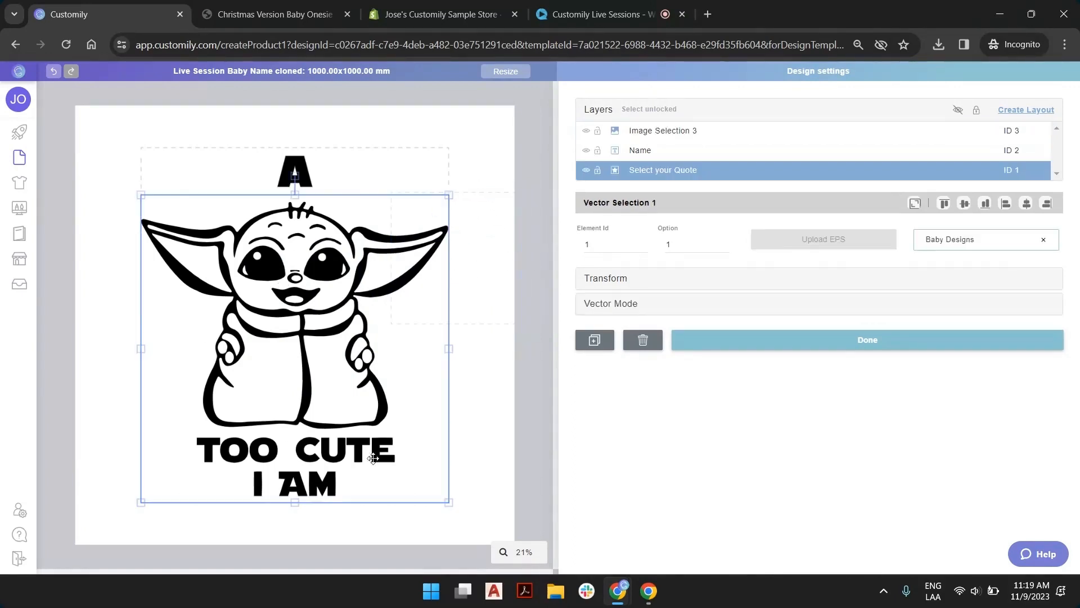
click(726, 243)
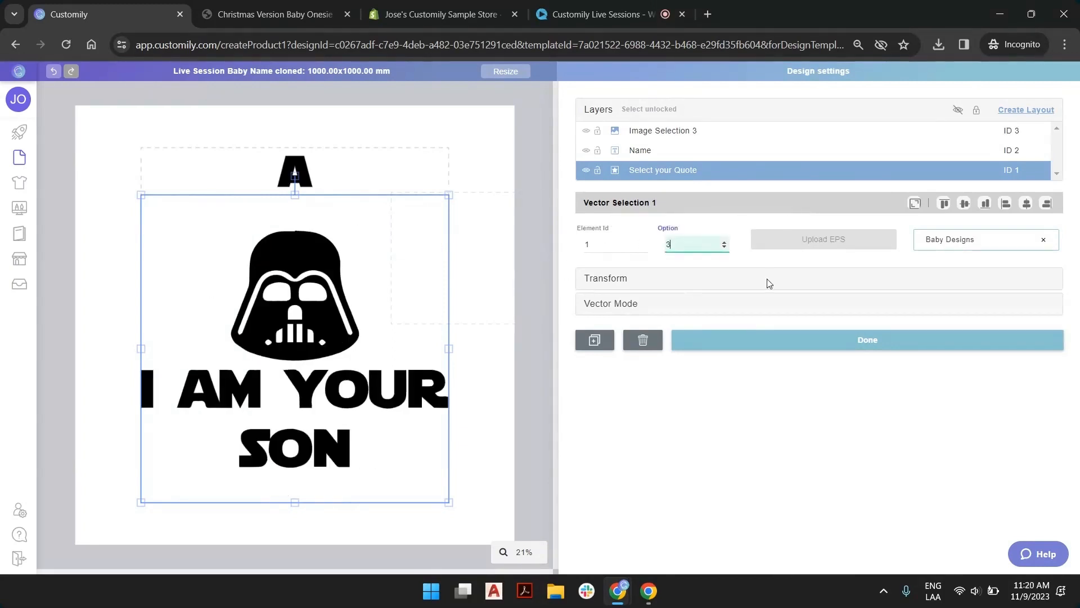
click(724, 248)
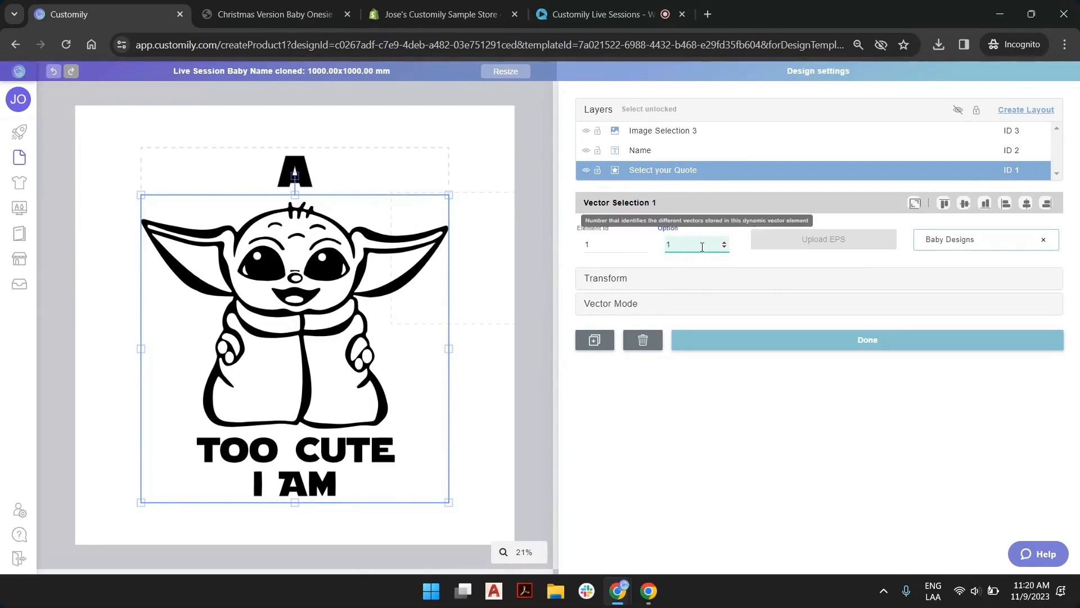
click(723, 243)
click(724, 243)
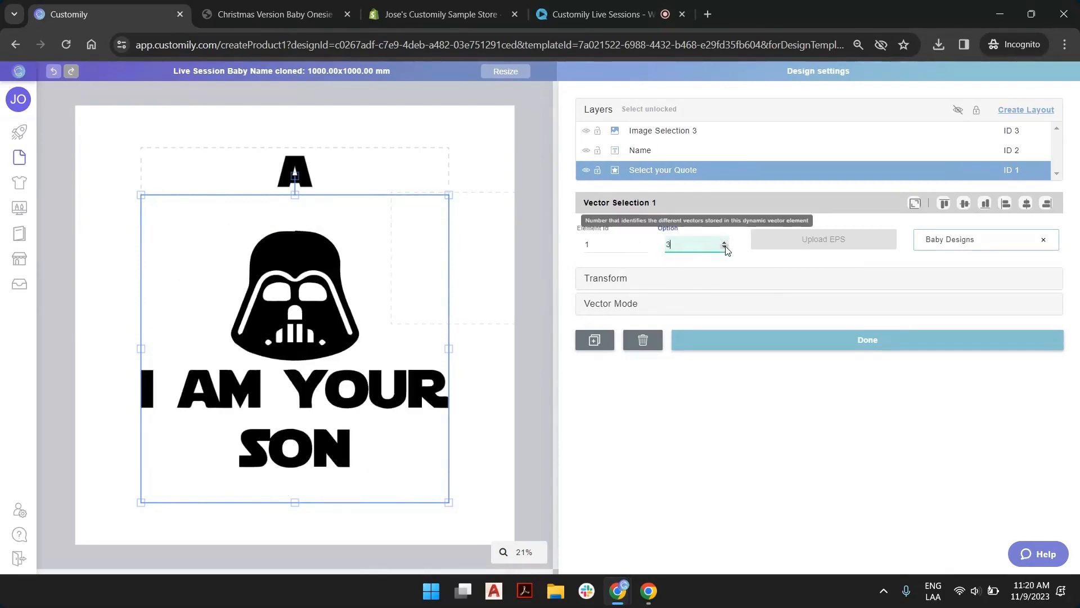
click(272, 14)
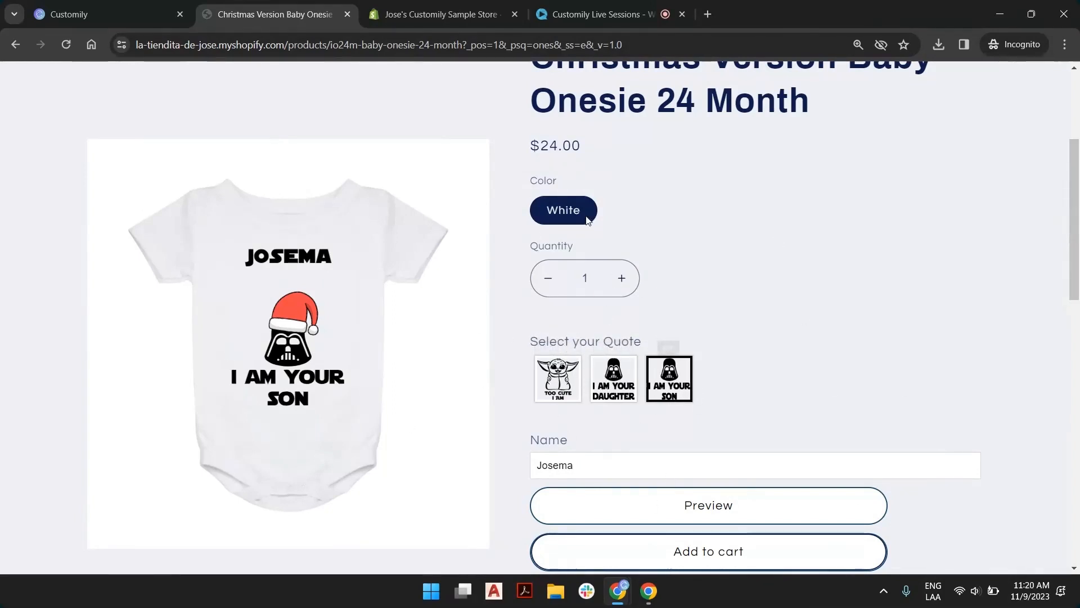
click(148, 7)
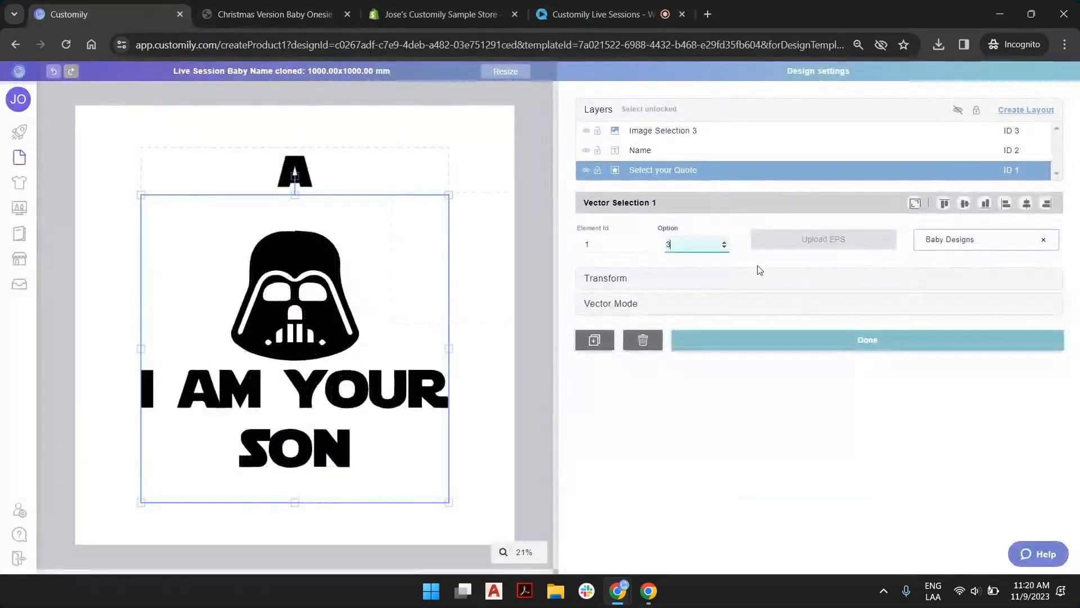
Shift the dynamic image element slightly up and to the left, and open the image upload to the files in folder 11-9
mouse_move(488, 233)
mouse_down()
mouse_move(463, 217)
mouse_move(475, 222)
mouse_up()
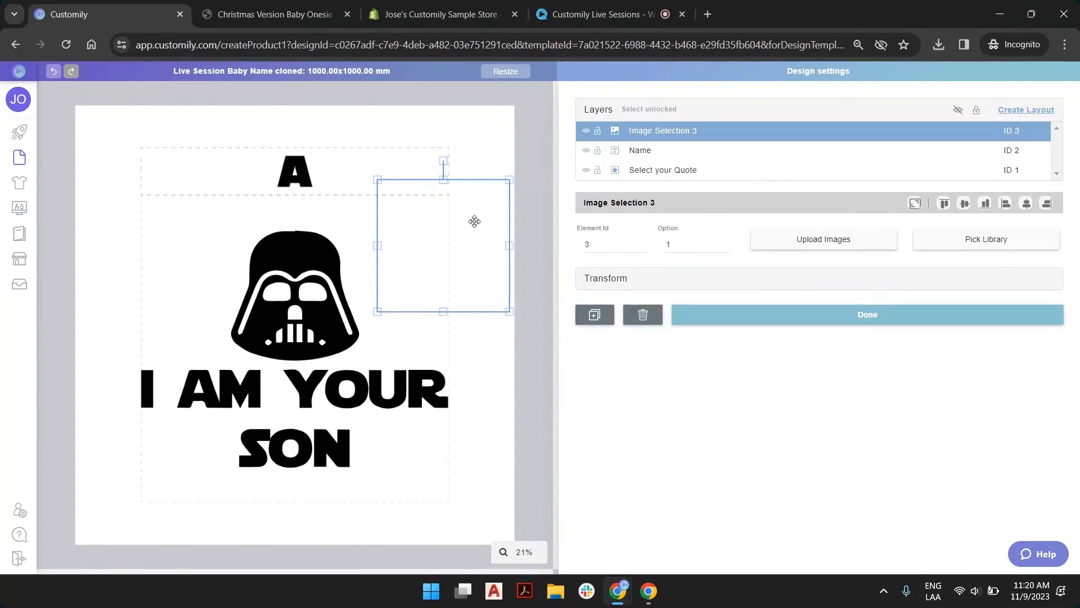
click(831, 241)
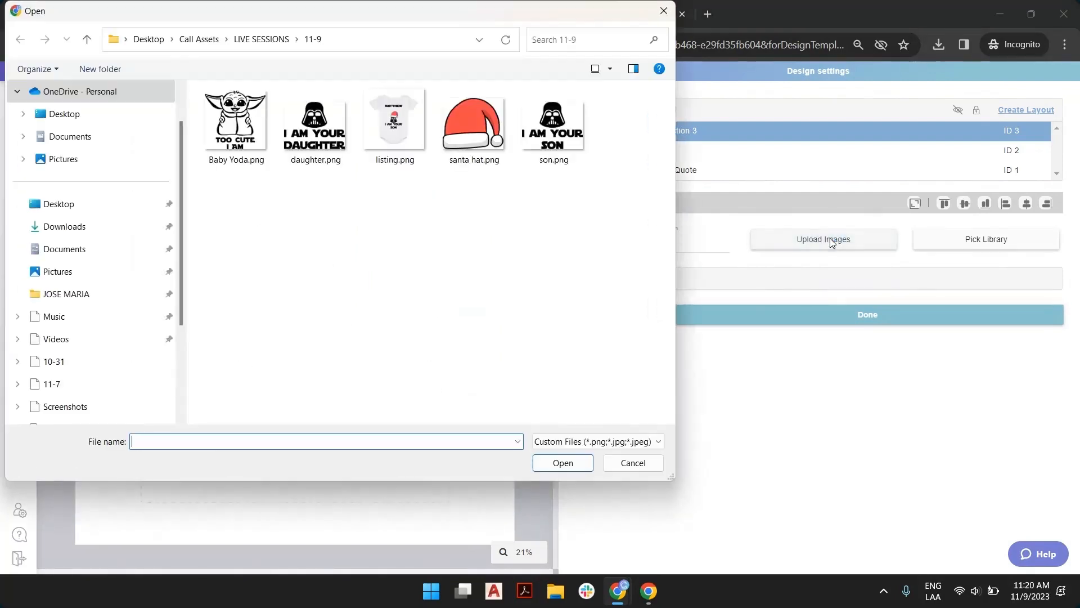
click(454, 135)
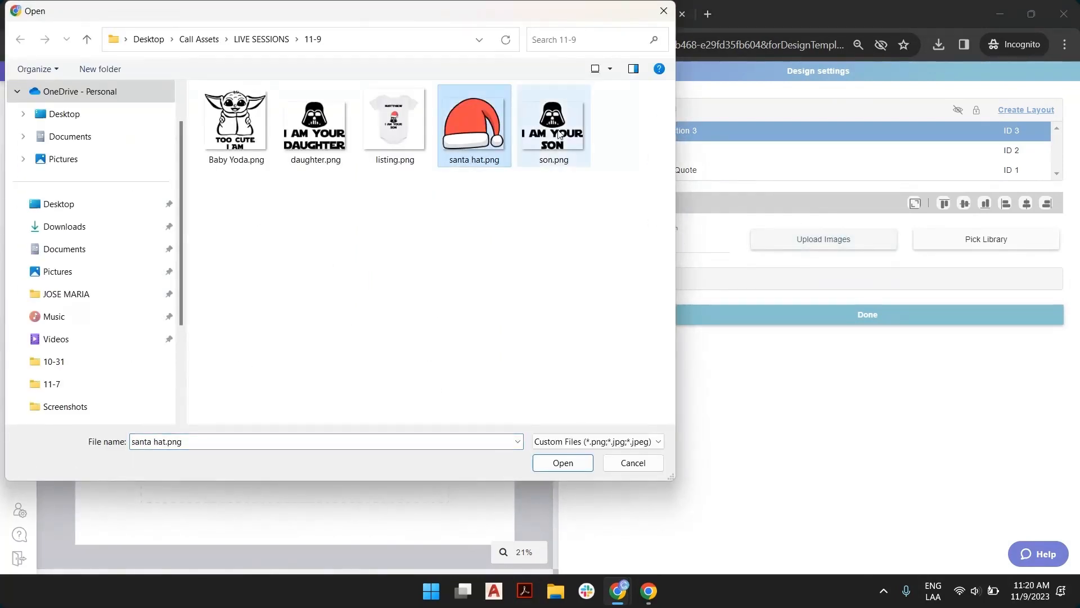
click(187, 171)
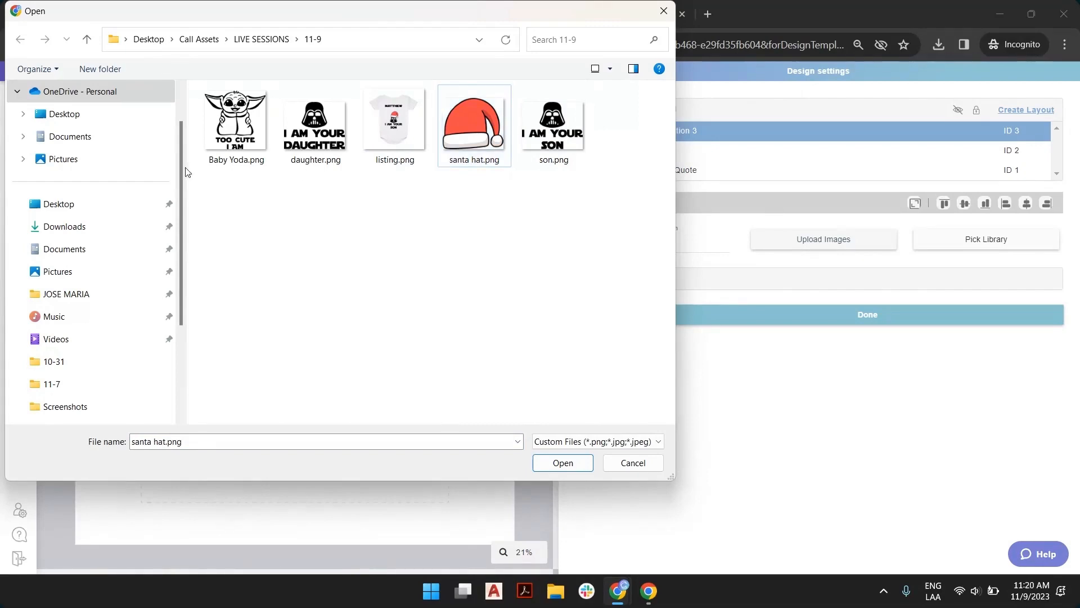
Look through the 10-17 folder for other Christmas artwork and return to the LIVE SESSIONS folder
click(265, 41)
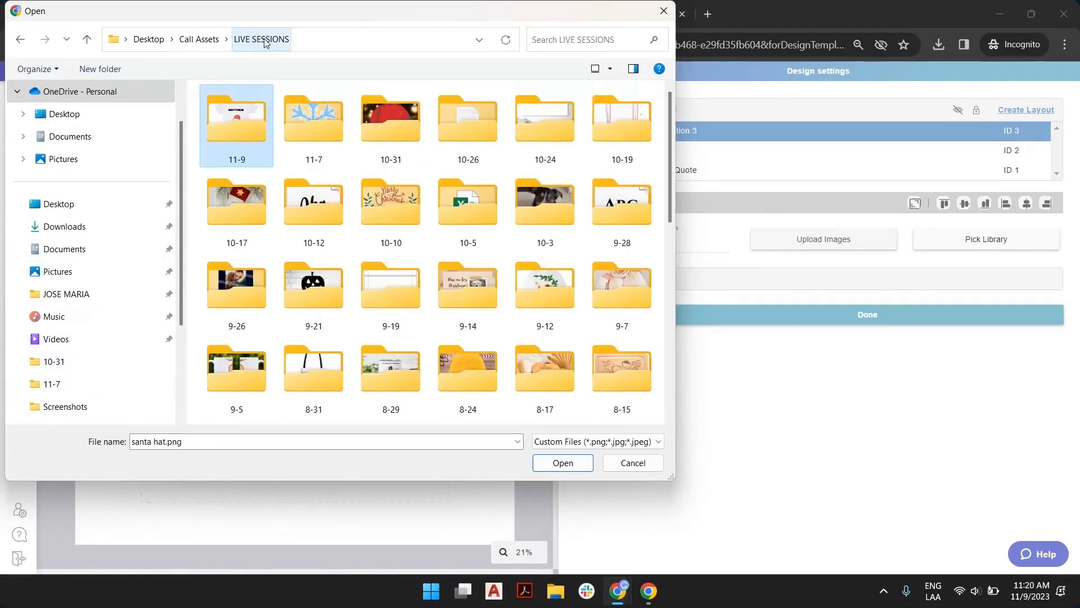
double_click(236, 209)
scroll(479, 223, down, 5)
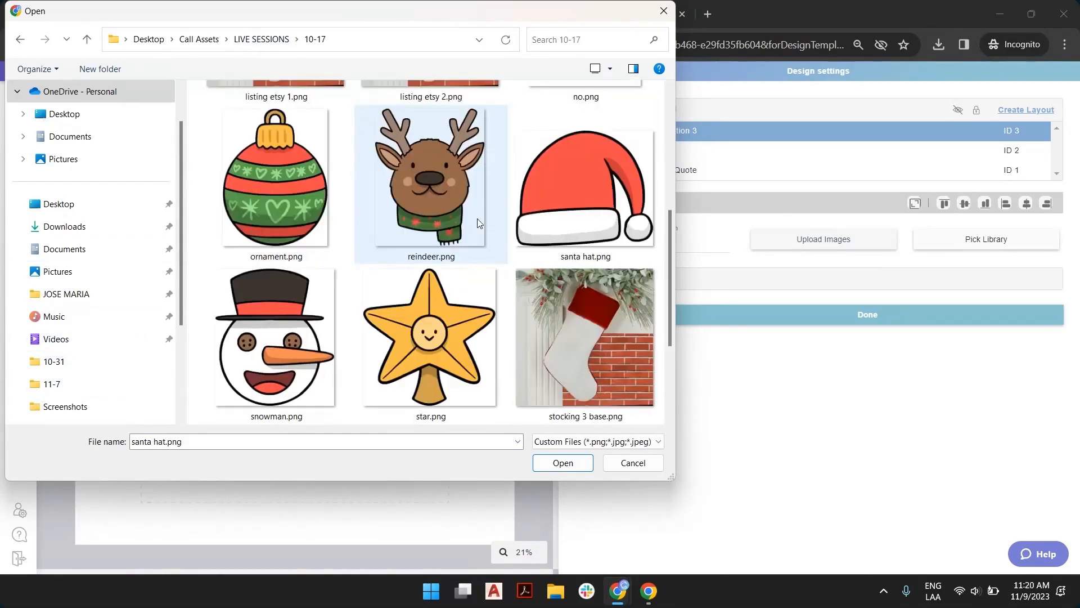
scroll(315, 281, down, 3)
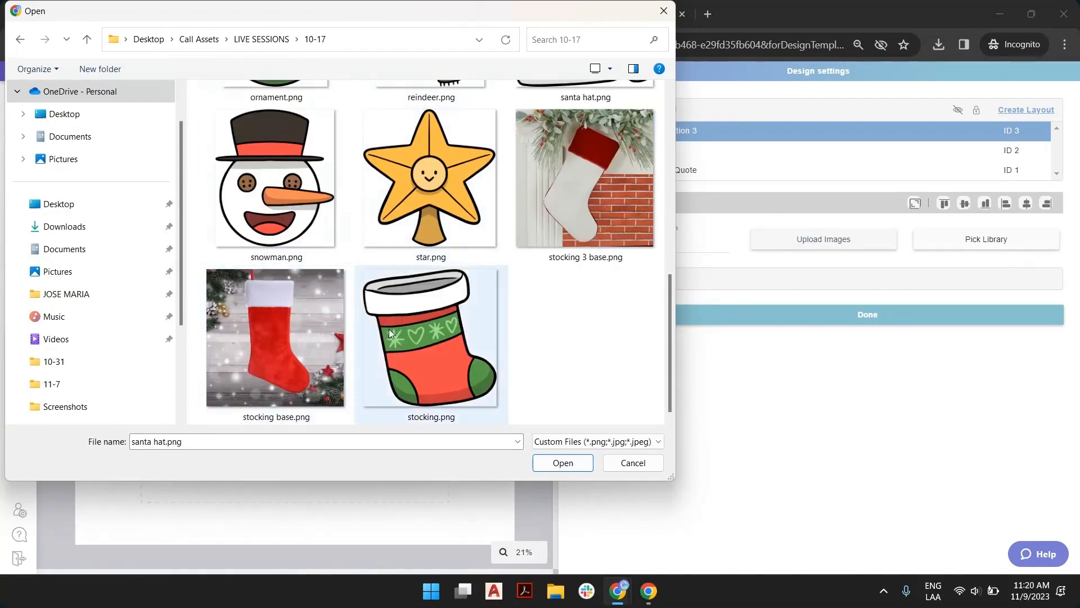
scroll(568, 235, up, 3)
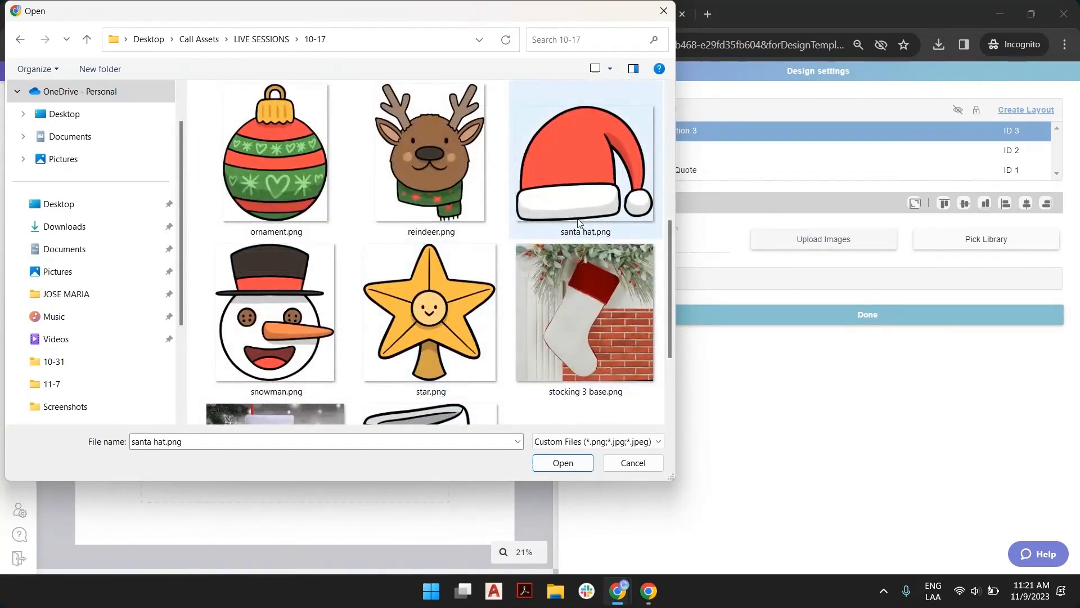
scroll(630, 364, up, 5)
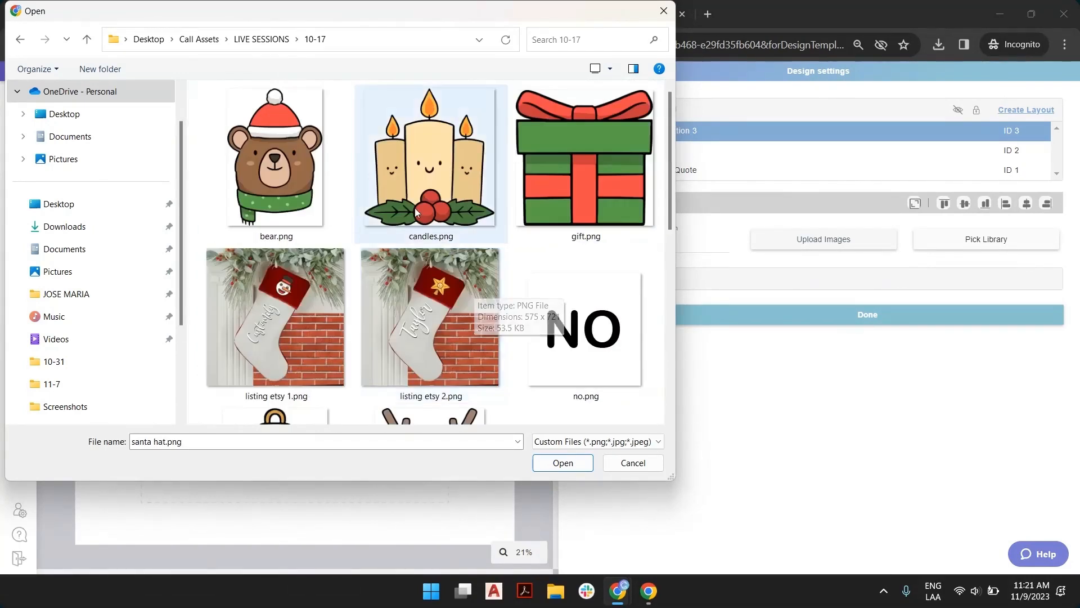
click(258, 41)
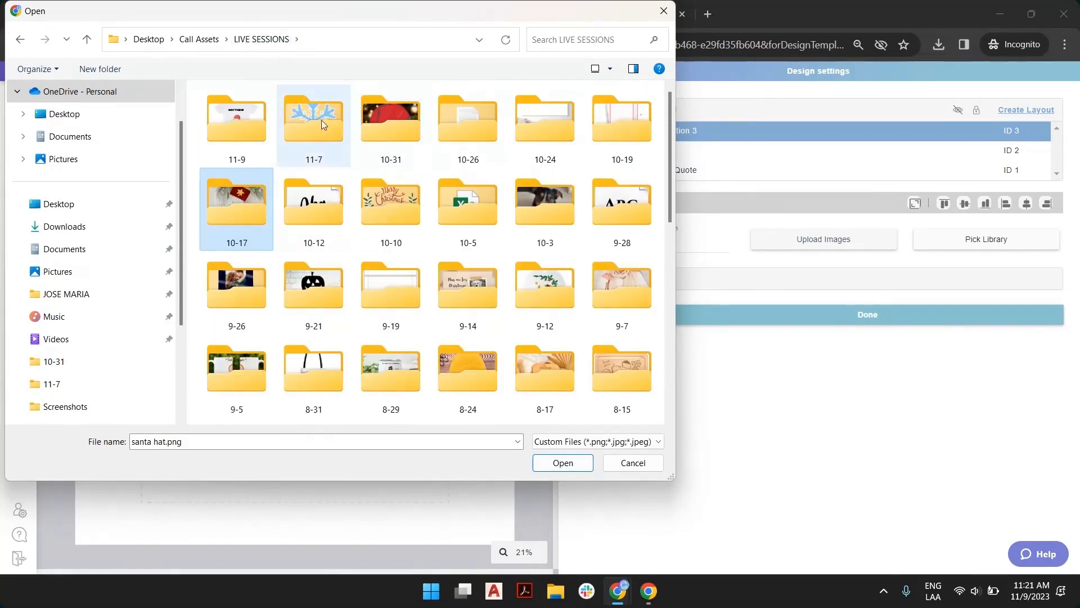
Upload santa hat.png from folder 11-9 as option 1 of the dynamic image element and nudge the hat slightly upward
double_click(259, 123)
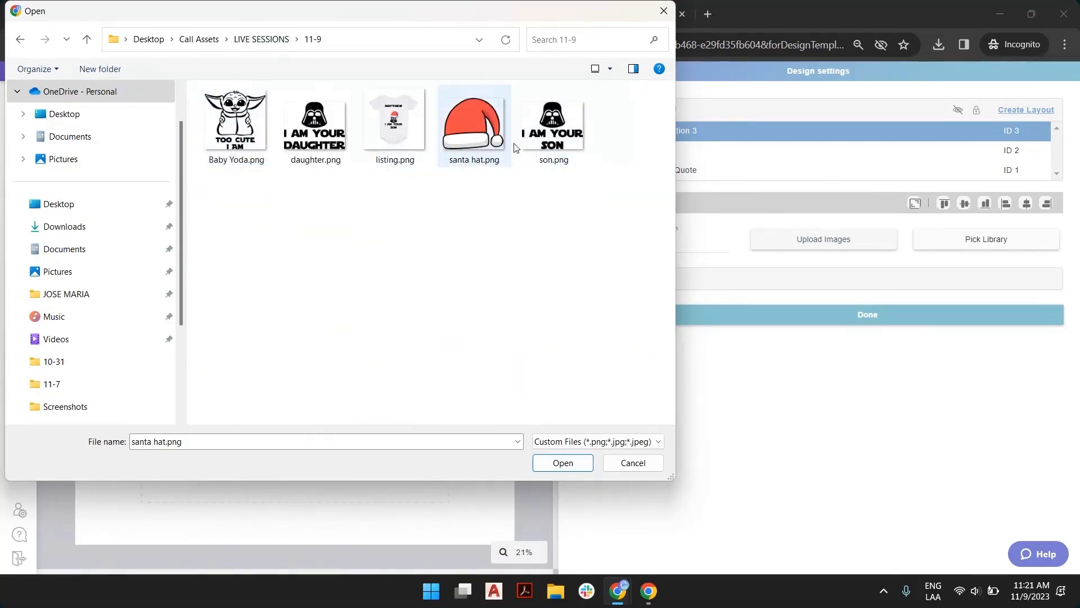
click(562, 462)
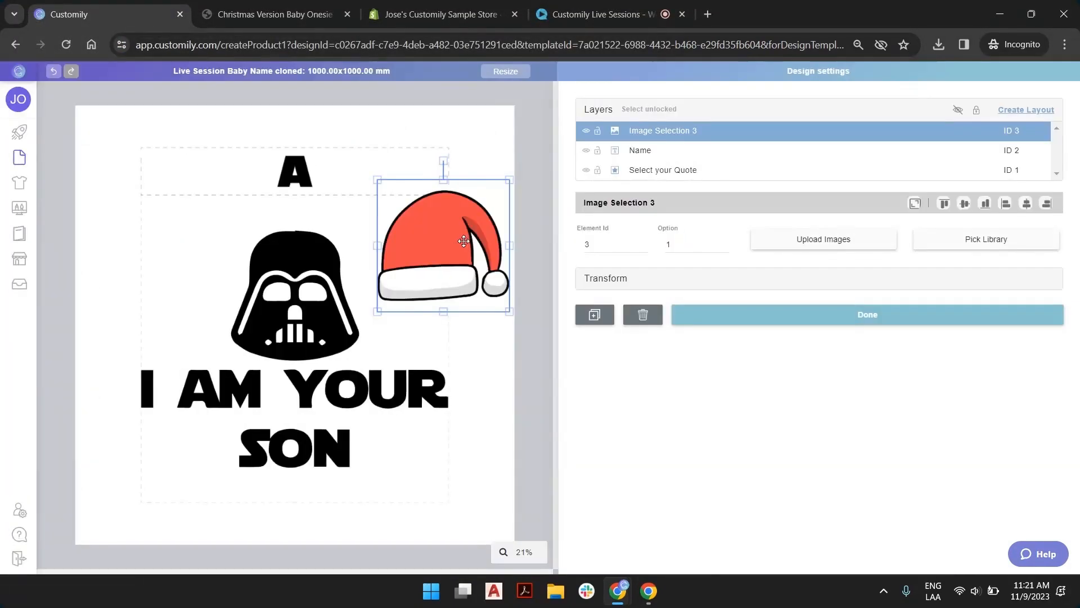
mouse_move(458, 243)
mouse_down()
mouse_move(417, 244)
mouse_move(461, 231)
mouse_up()
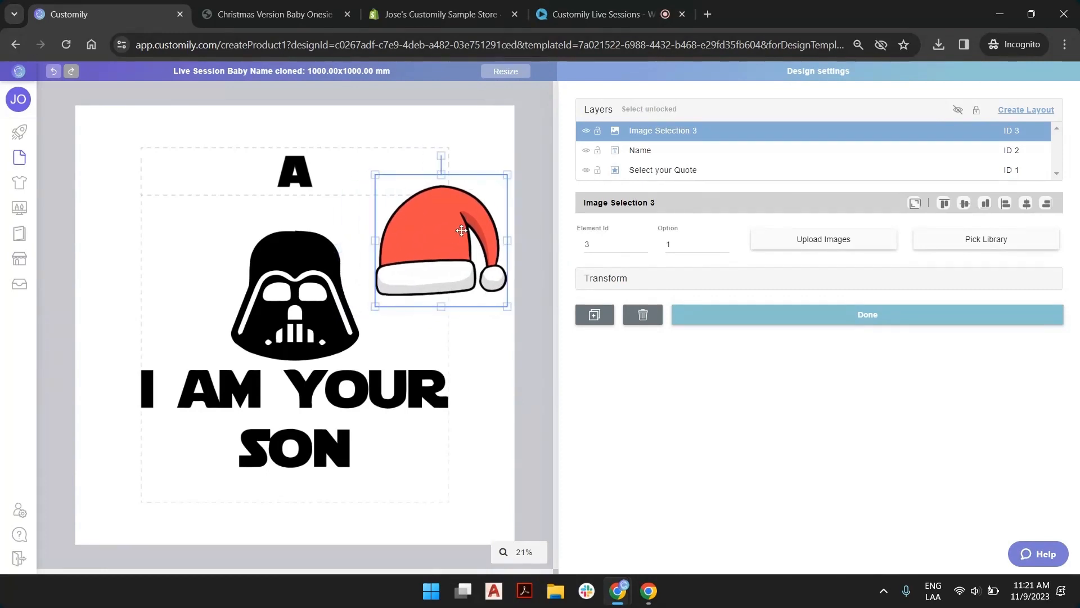
double_click(678, 245)
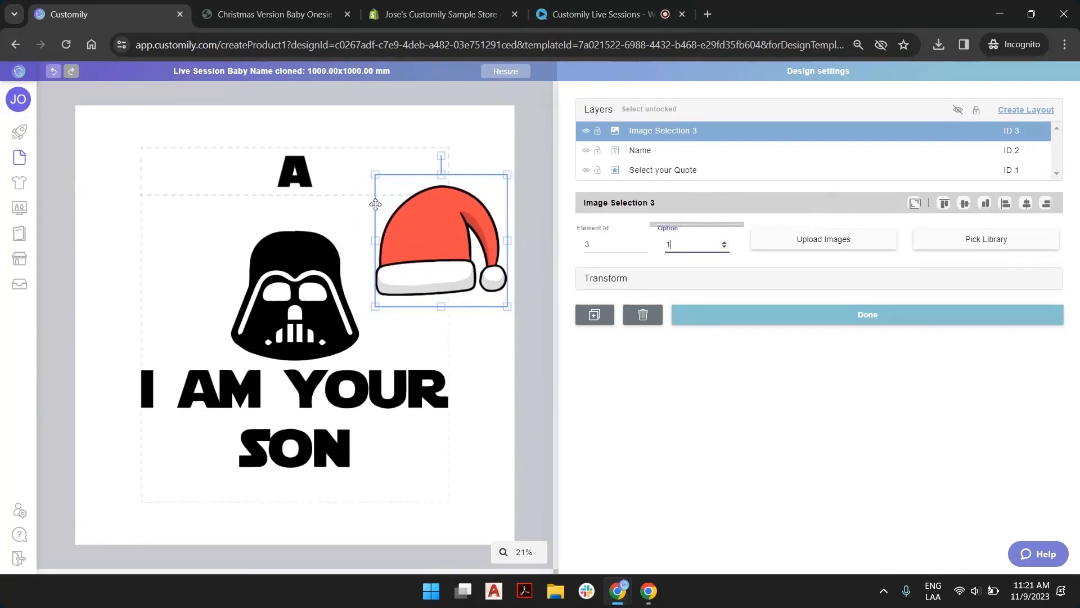
Place the Santa hat on top of the helmet and tilt it slightly clockwise
drag(378, 205, 324, 185)
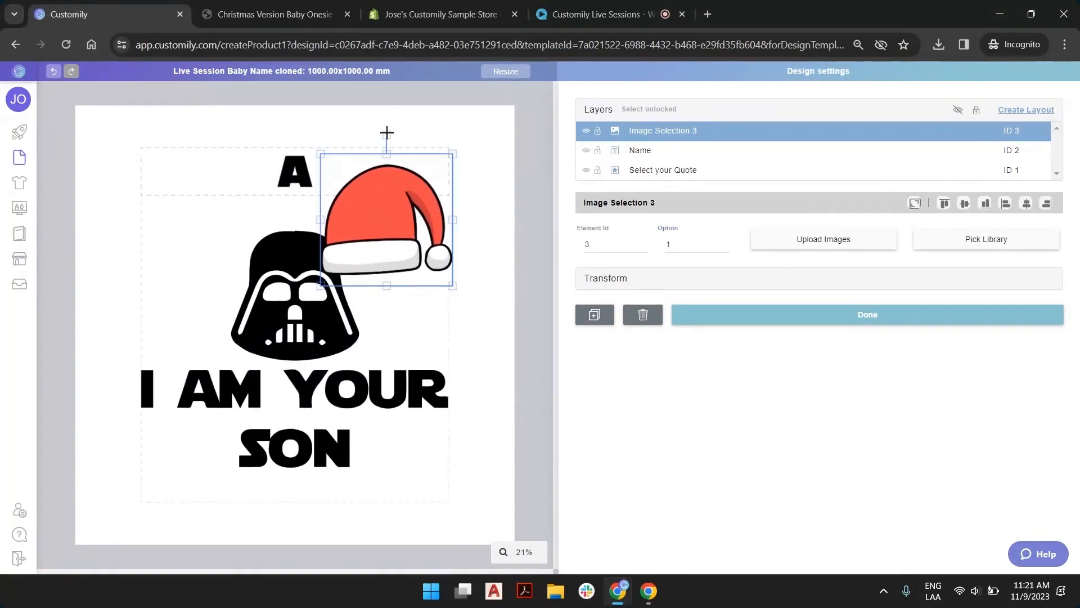
drag(386, 132, 420, 135)
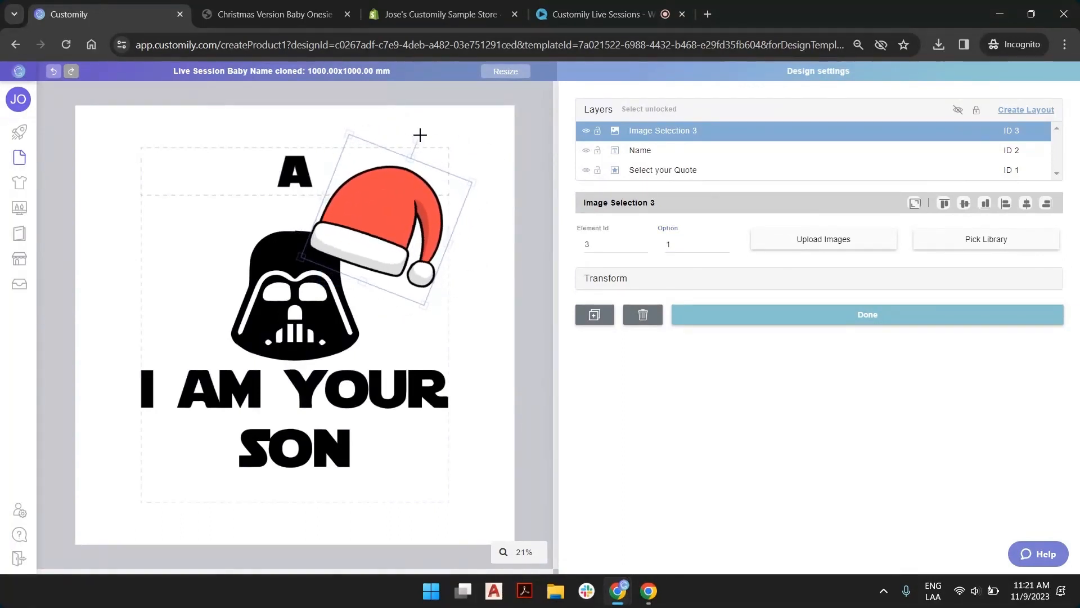
drag(388, 233, 328, 227)
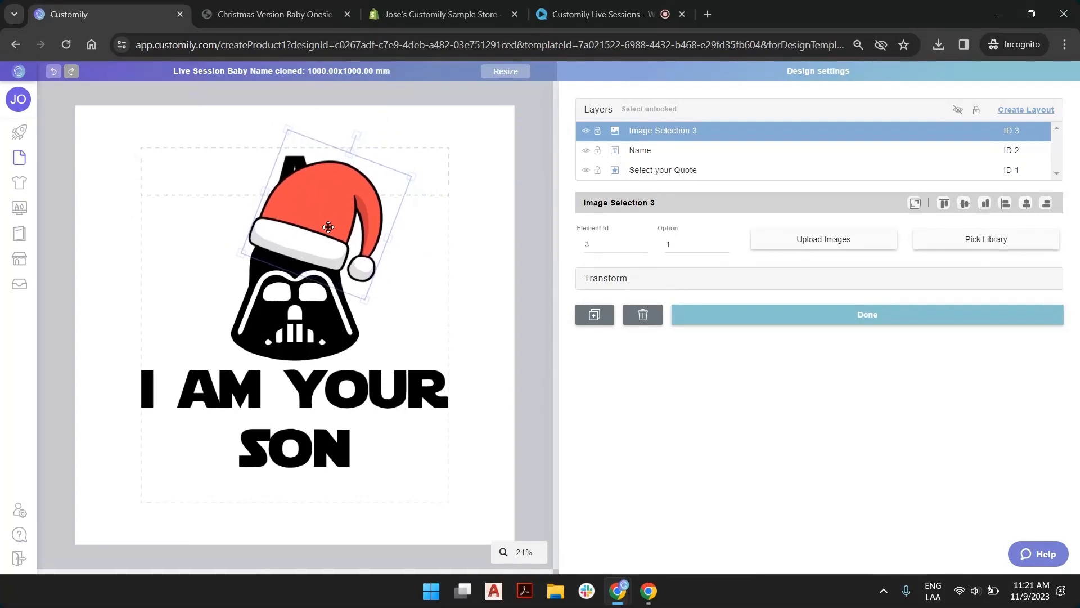
drag(356, 134, 347, 133)
drag(332, 187, 334, 214)
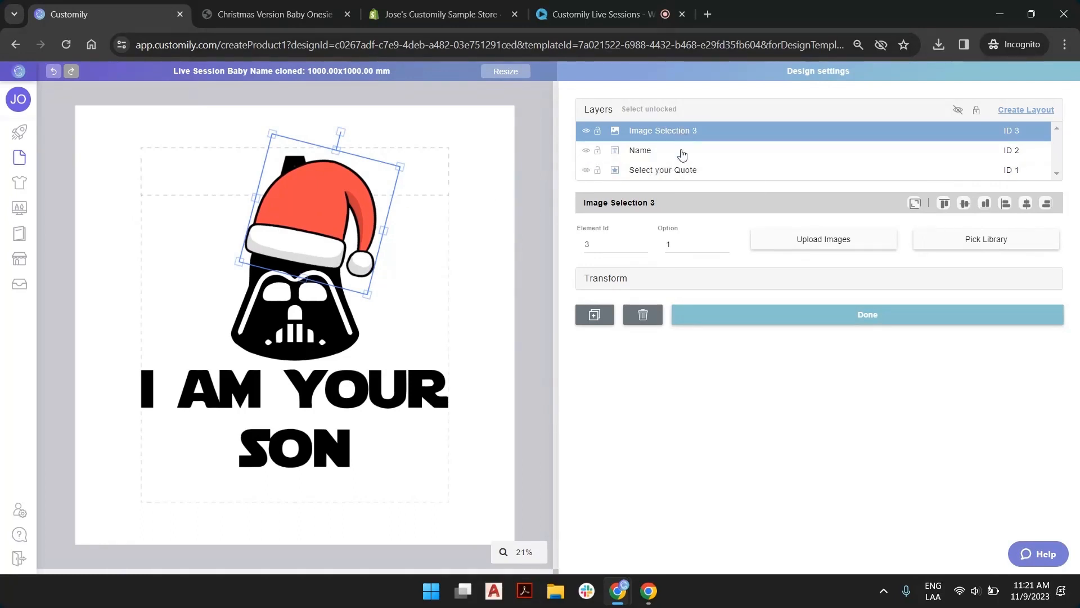
Scale down the Santa hat and quote vector together so they sit below the name, and center them horizontally on the workspace
ctrl+click(683, 174)
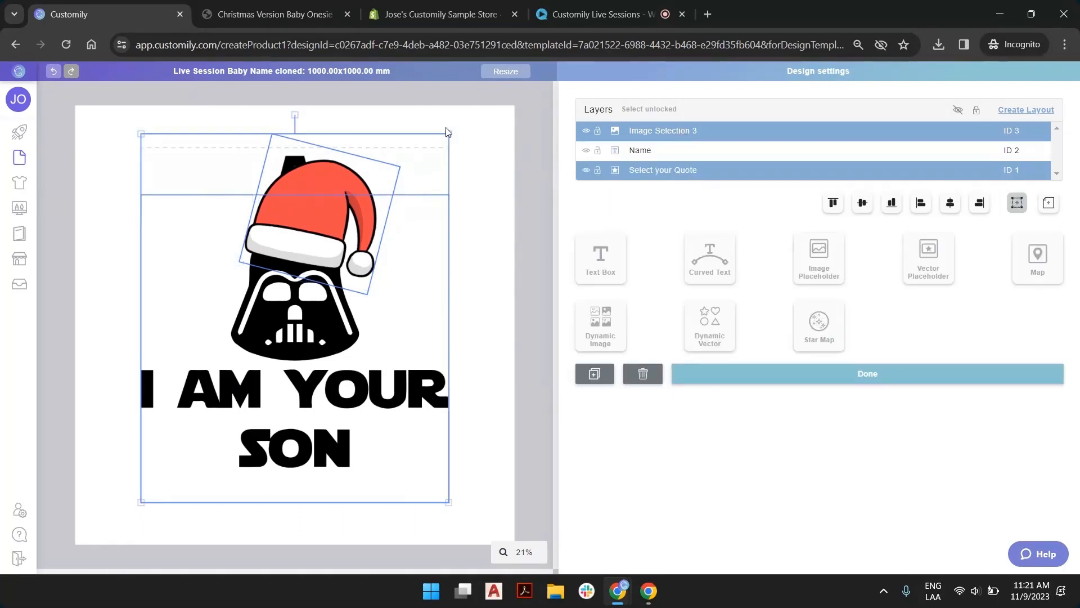
drag(448, 135, 428, 178)
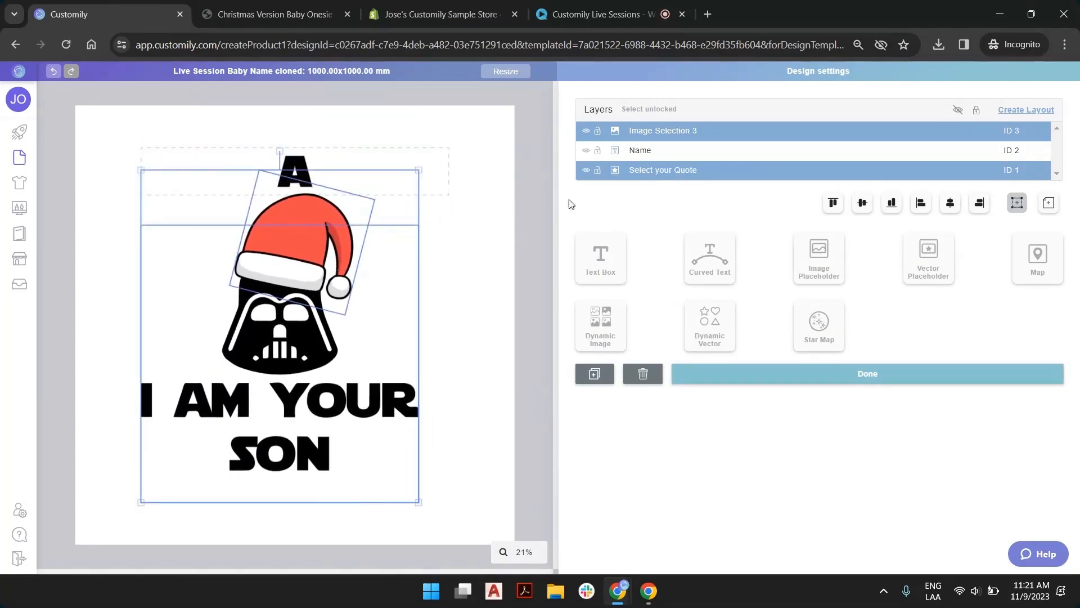
click(1049, 206)
click(950, 203)
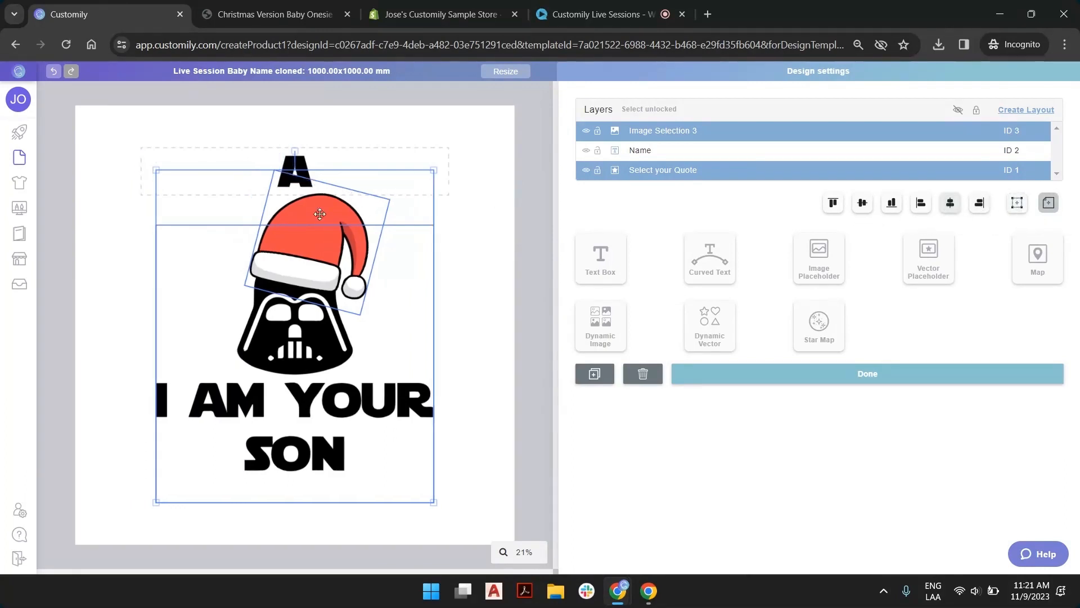
click(533, 183)
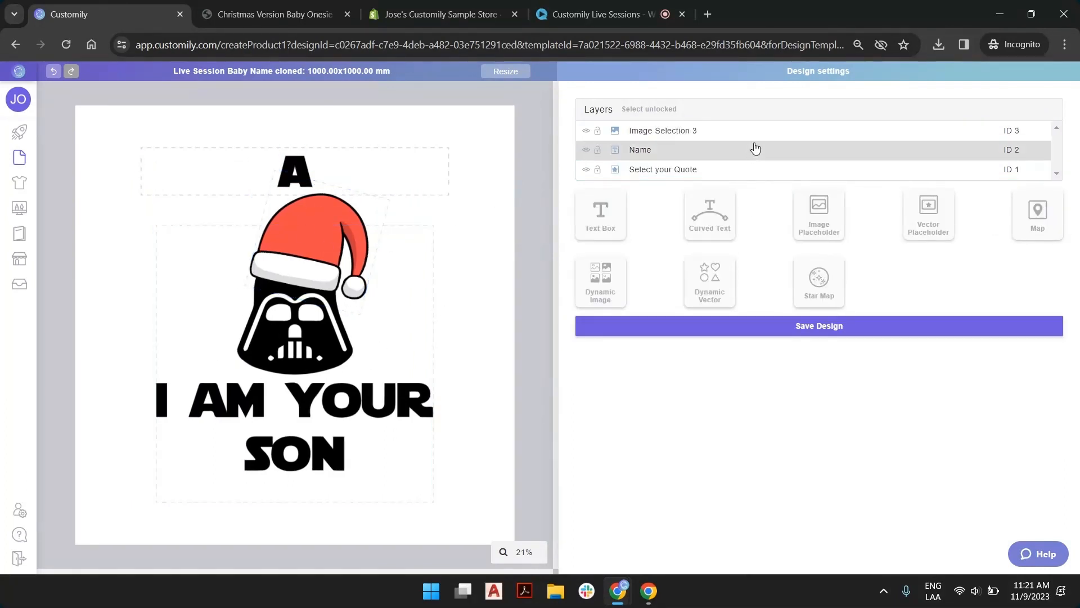
Set the quote vector to option 1 and check how the Santa hat fits the "Too cute I am" character
click(684, 171)
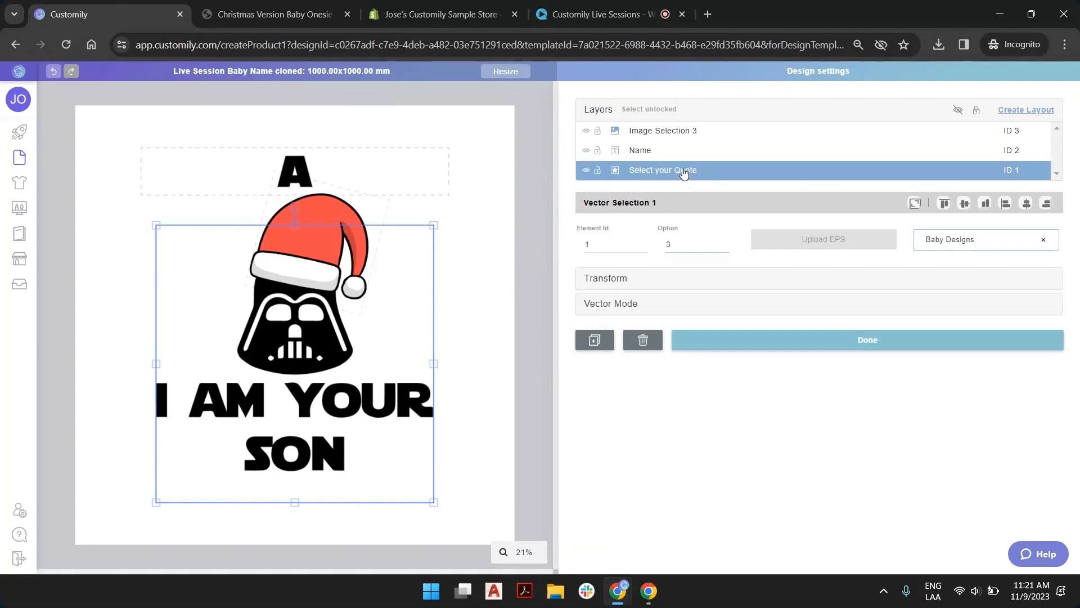
click(725, 247)
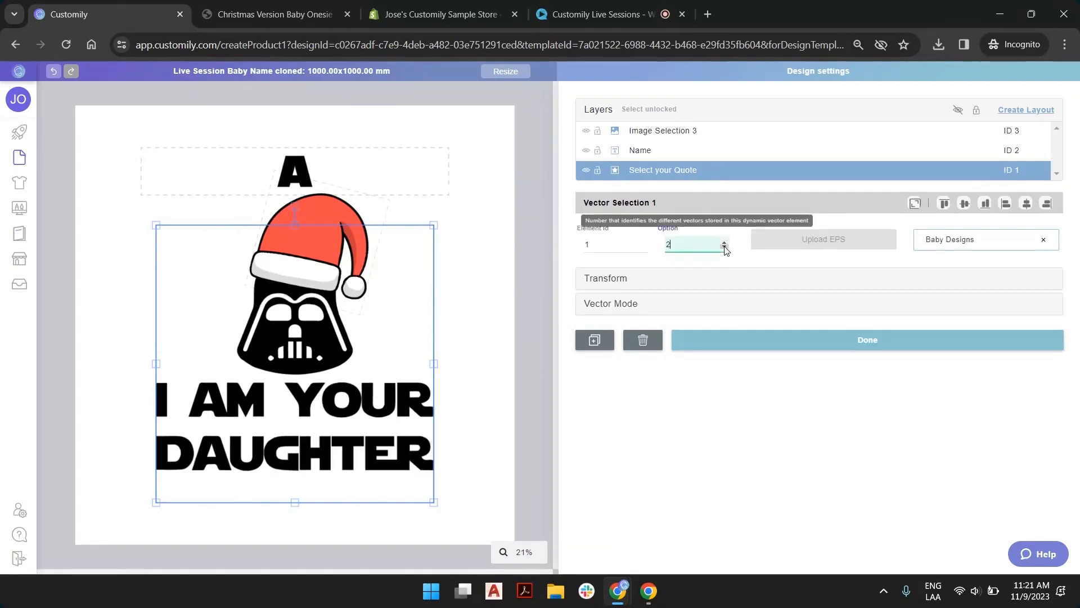
click(725, 249)
click(332, 203)
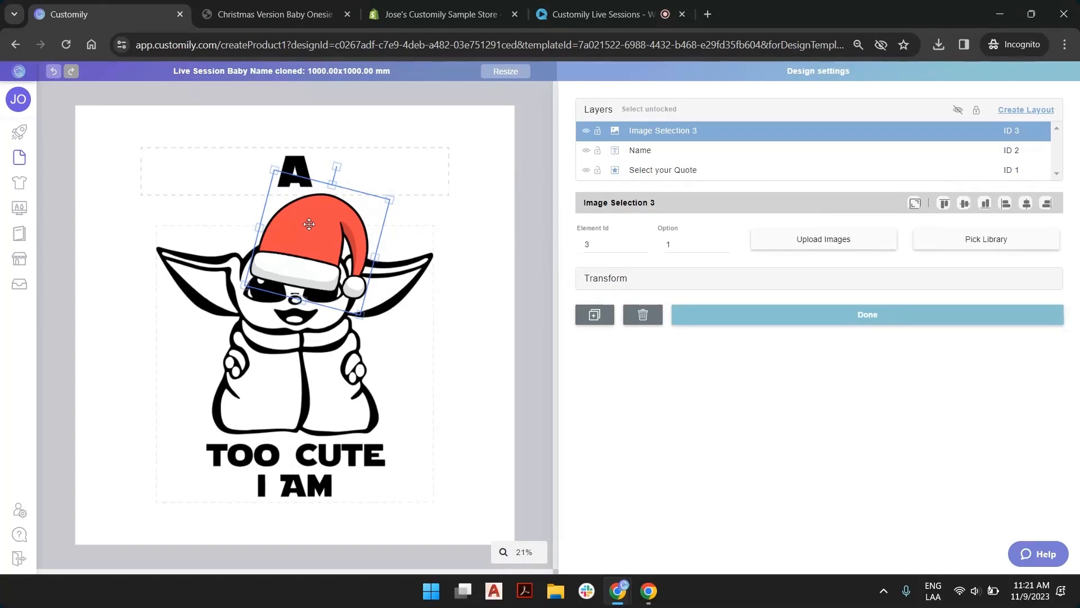
click(252, 346)
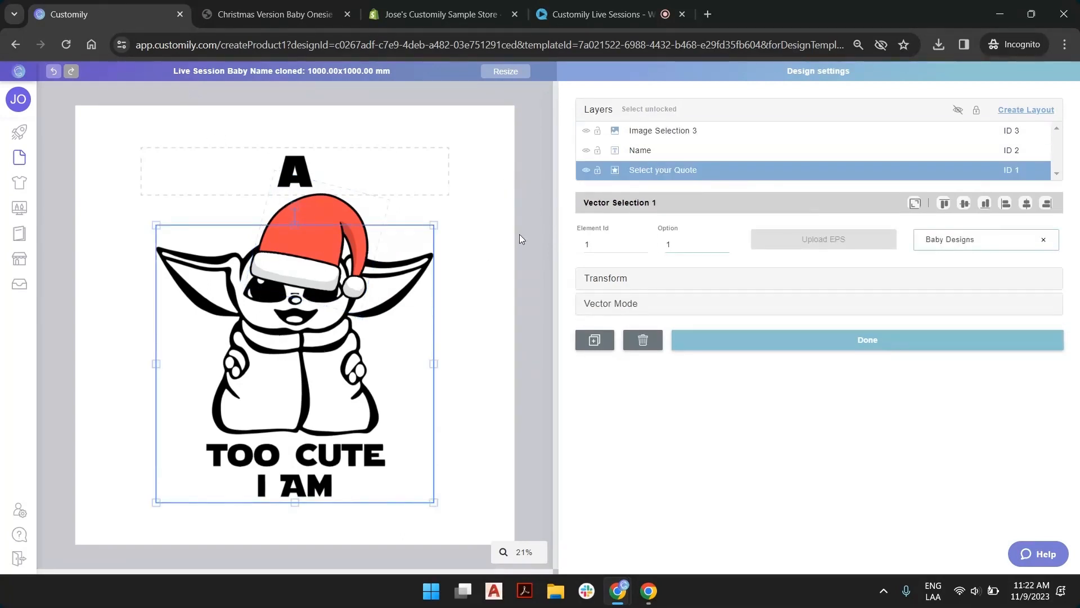
click(502, 220)
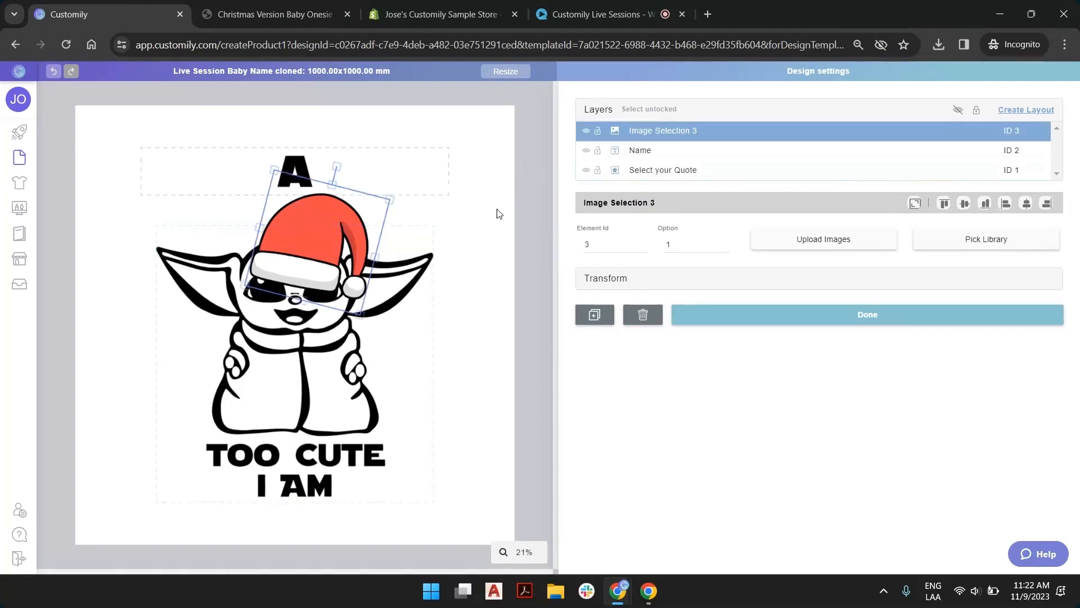
click(535, 192)
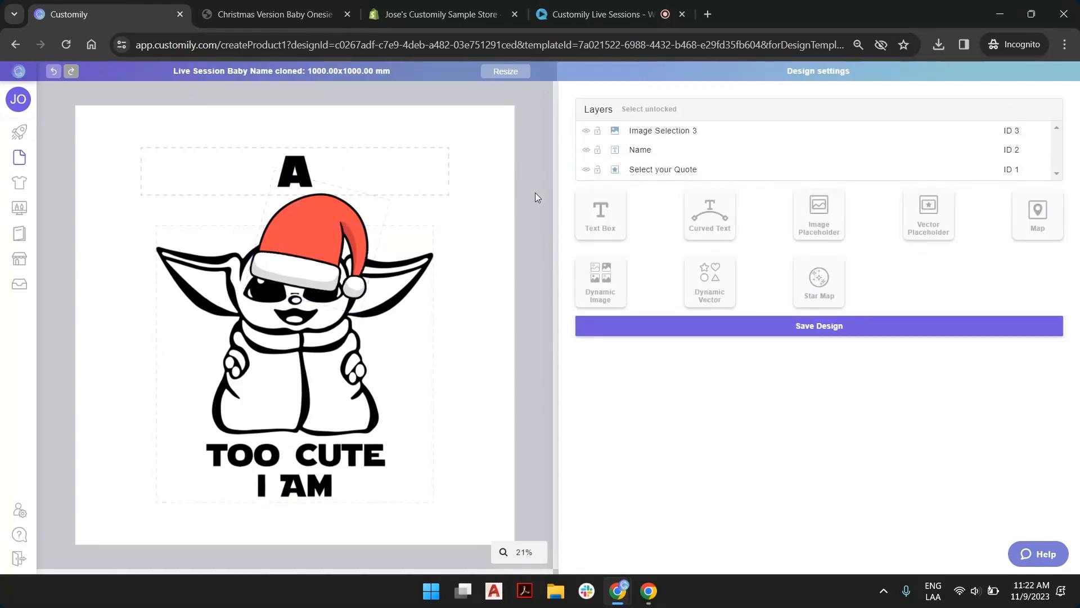
click(319, 220)
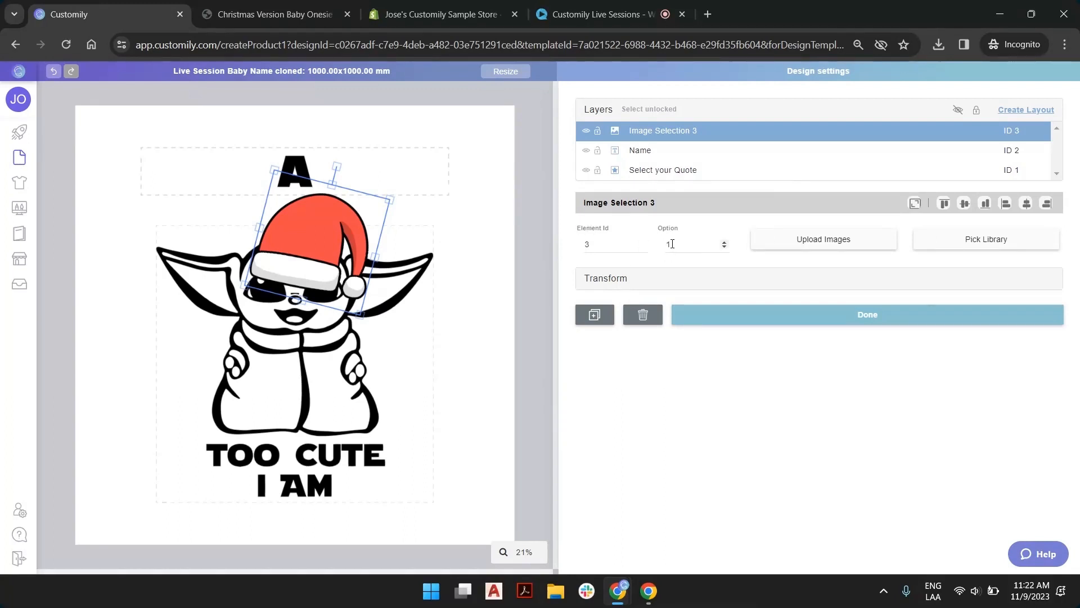
Add a second dynamic image element, upload santa hat.png from folder 11-9 as its option 1, and tilt the hat clockwise
click(522, 225)
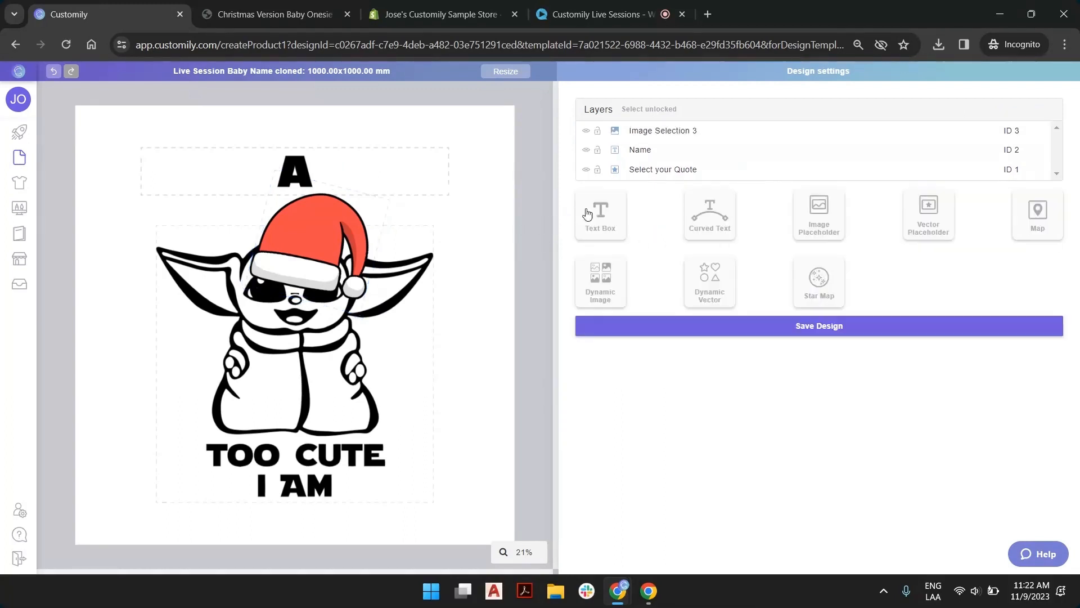
click(606, 288)
drag(289, 287, 426, 284)
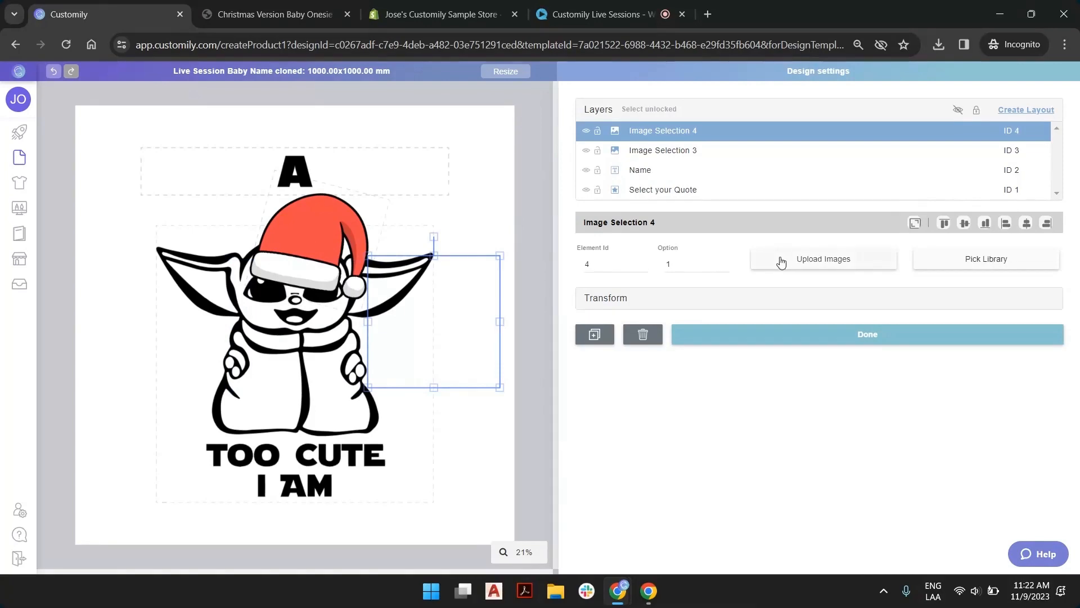
click(823, 259)
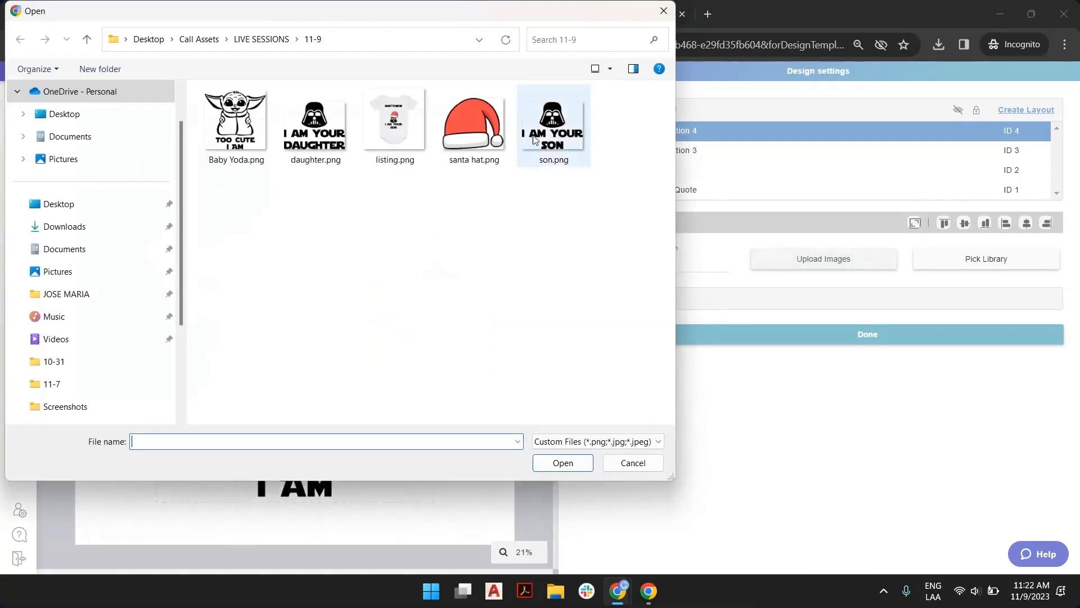
double_click(465, 138)
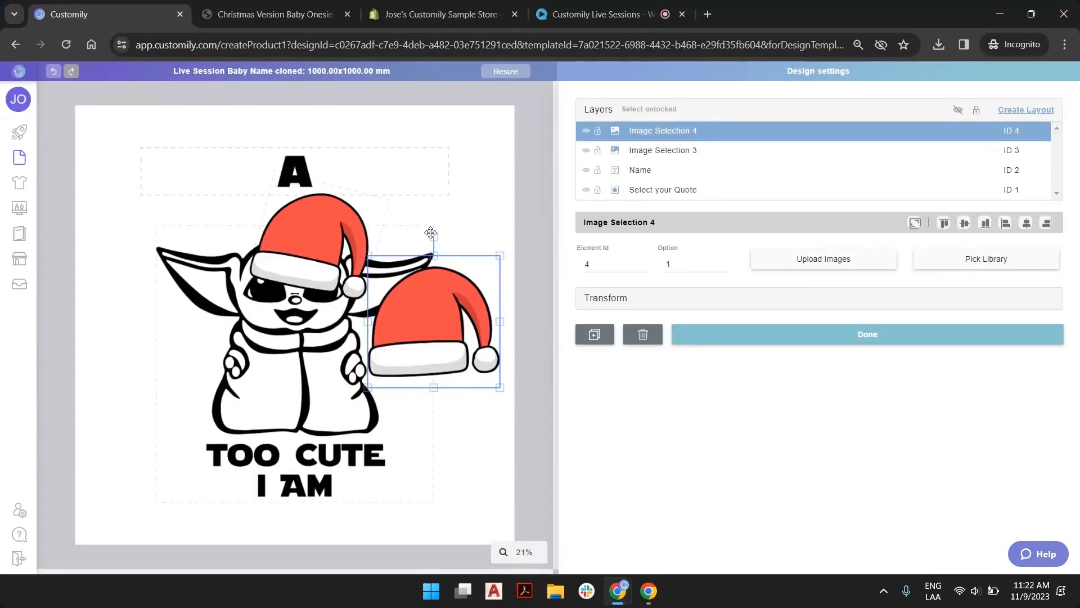
drag(433, 237, 472, 241)
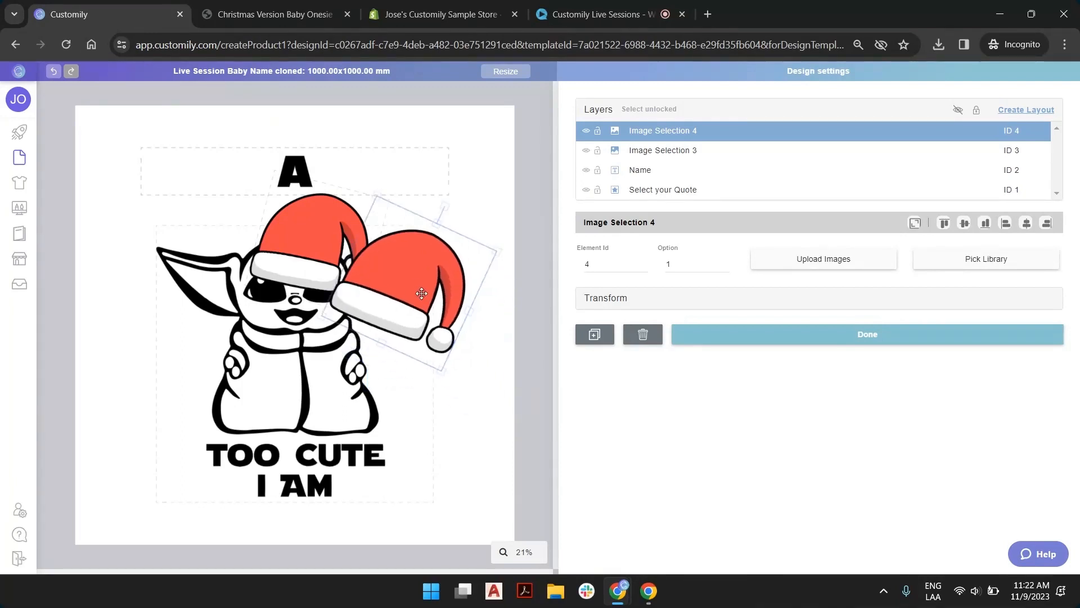
Rename the first Santa hat layer, element ID 3, as "small hat" and hide it
click(652, 152)
double_click(658, 150)
text(small ha)
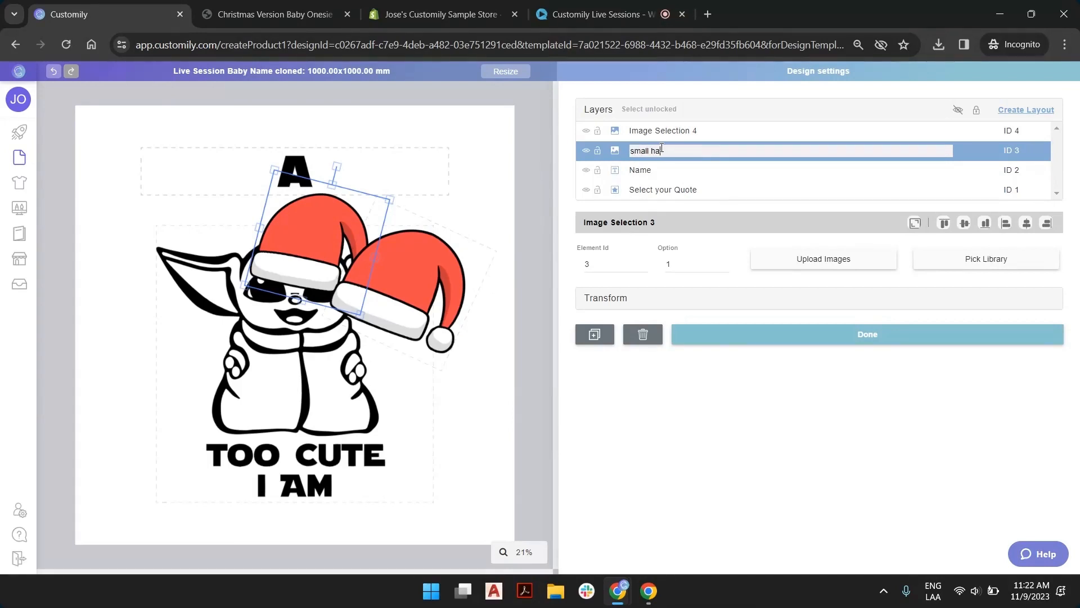
key(Return)
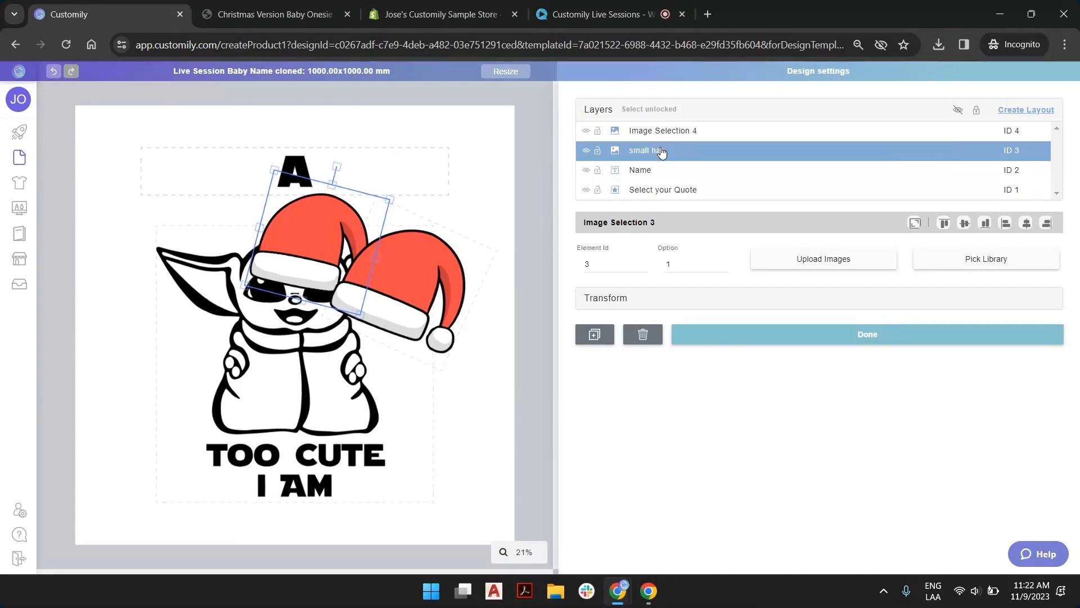
click(588, 152)
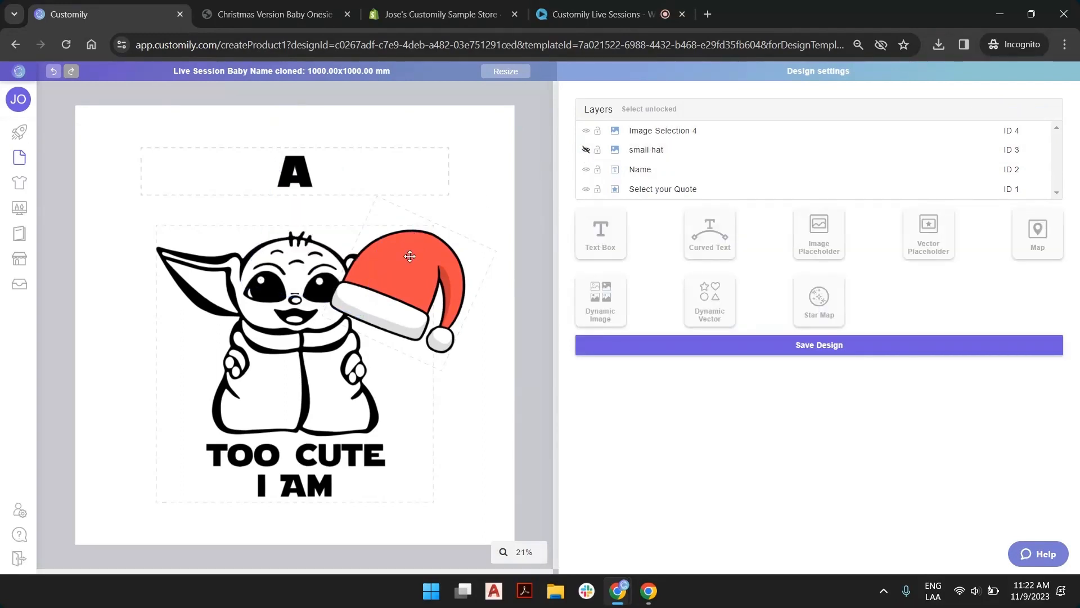
Place the second Santa hat on the "Too cute I am" character's head, reducing its tilt and enlarging it to fit the head
drag(416, 256, 333, 182)
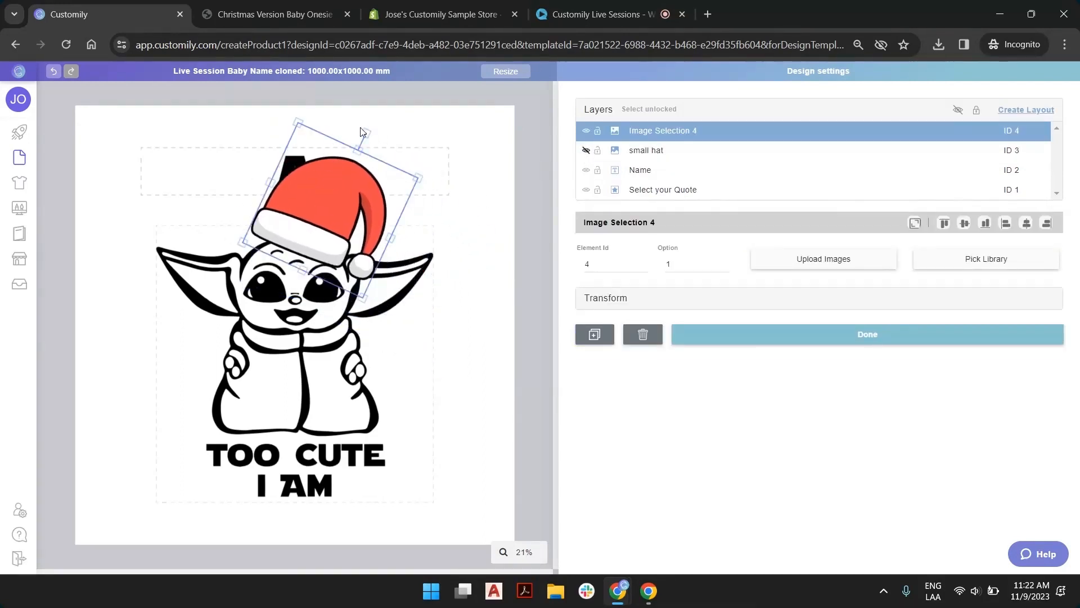
drag(366, 130, 355, 123)
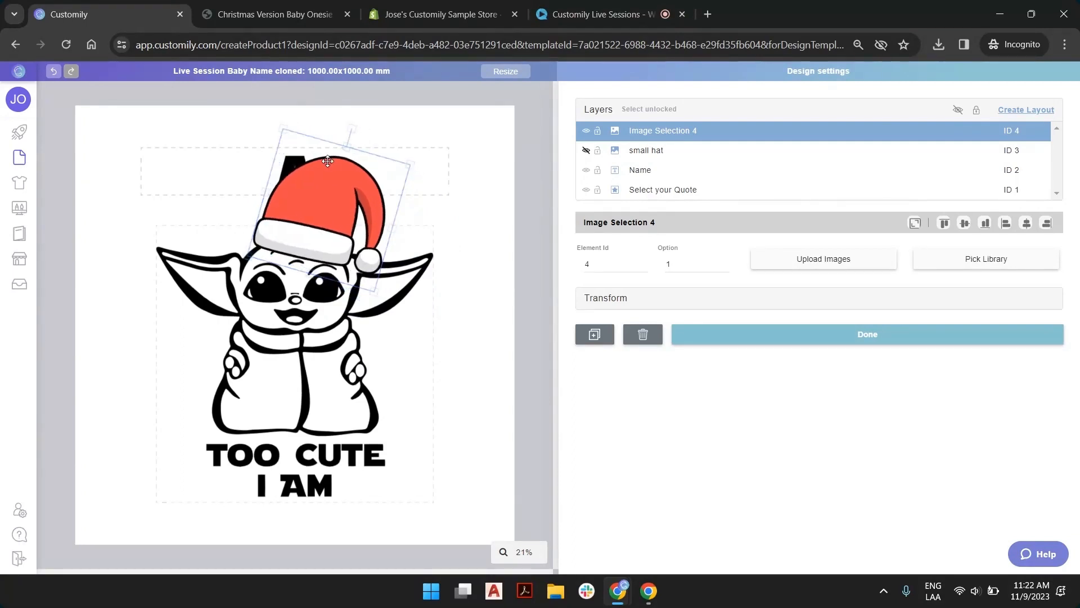
drag(410, 168, 427, 153)
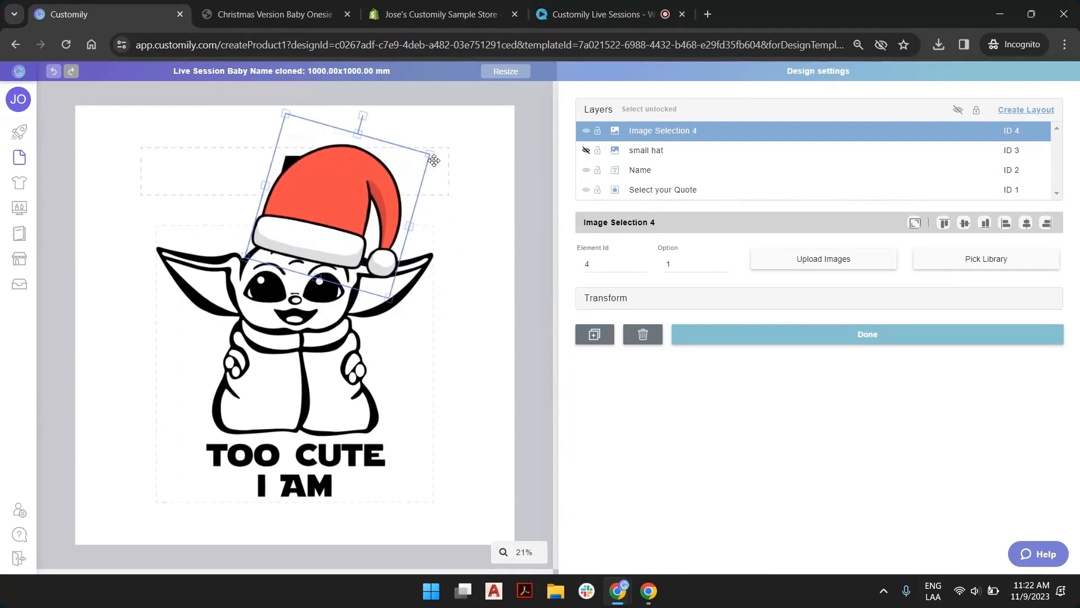
drag(354, 204, 355, 208)
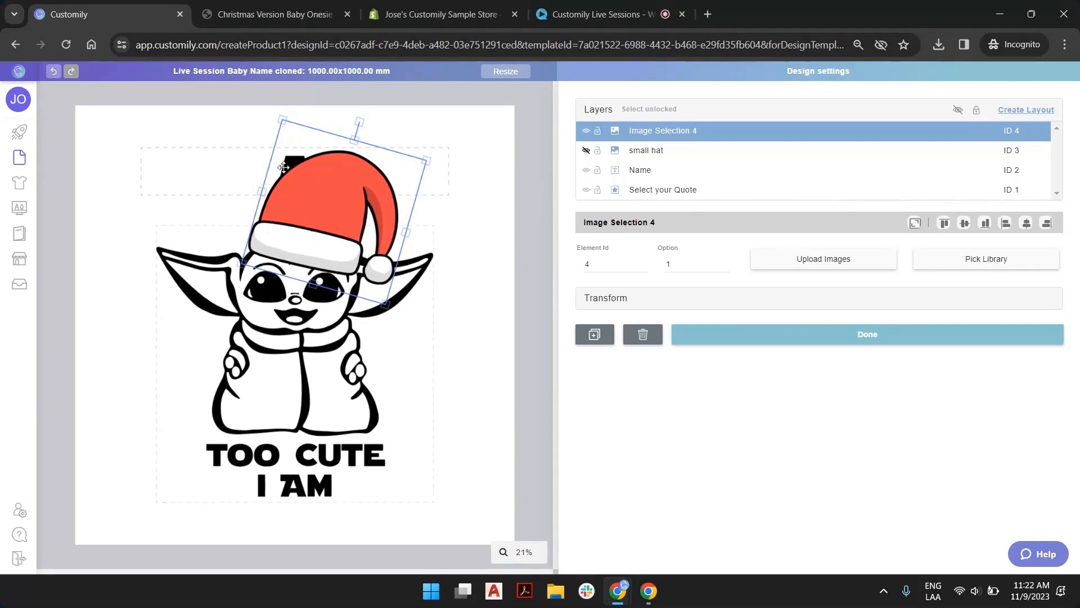
drag(358, 121, 349, 119)
drag(314, 200, 314, 200)
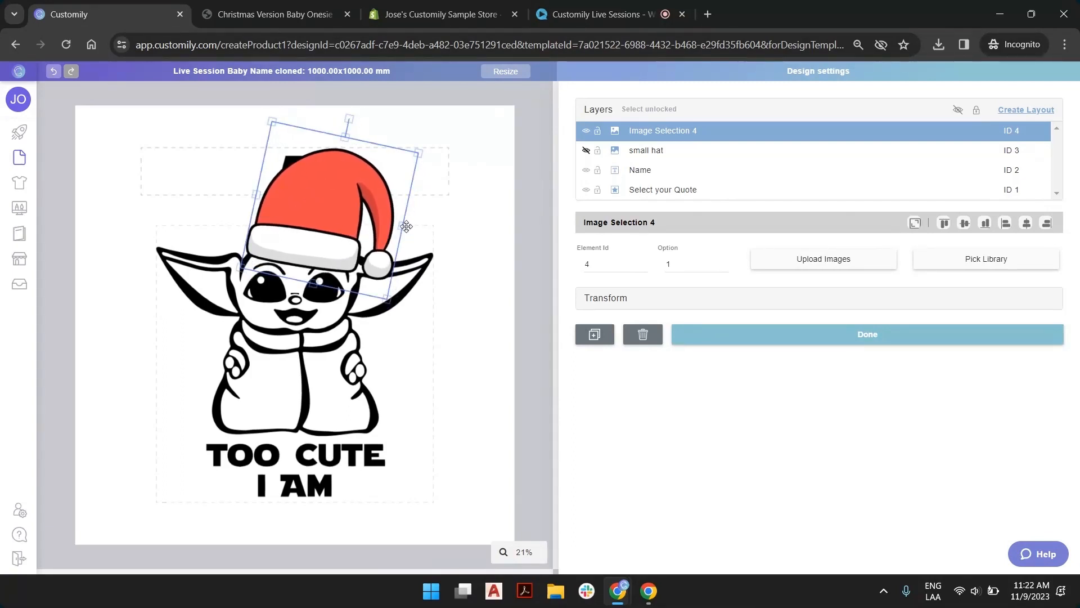
drag(418, 155, 429, 147)
drag(366, 189, 362, 192)
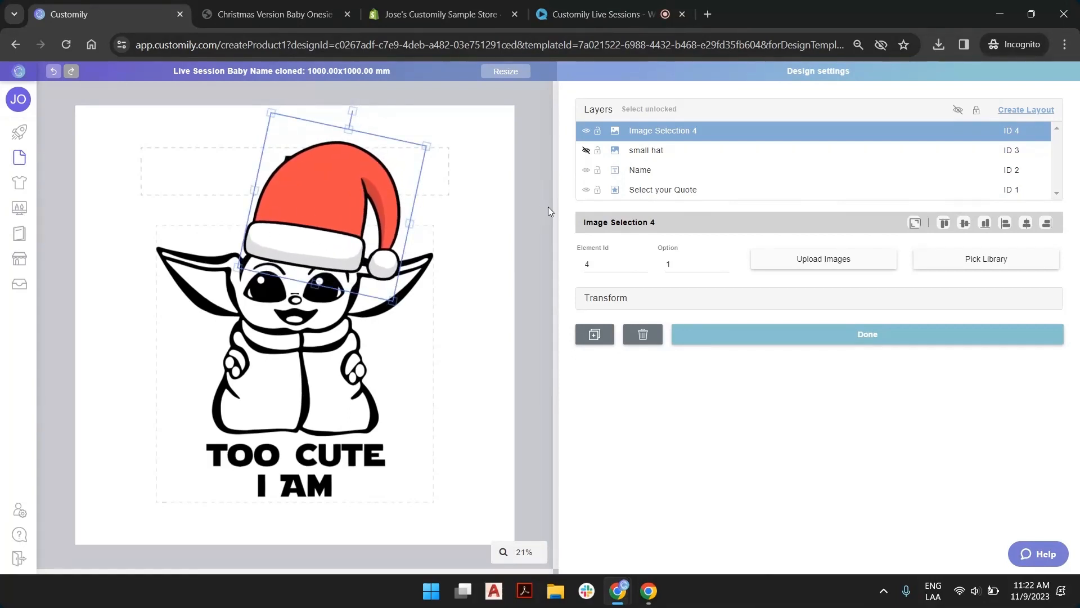
Rename the second Santa hat layer, element ID 4, as "big hat"
double_click(679, 131)
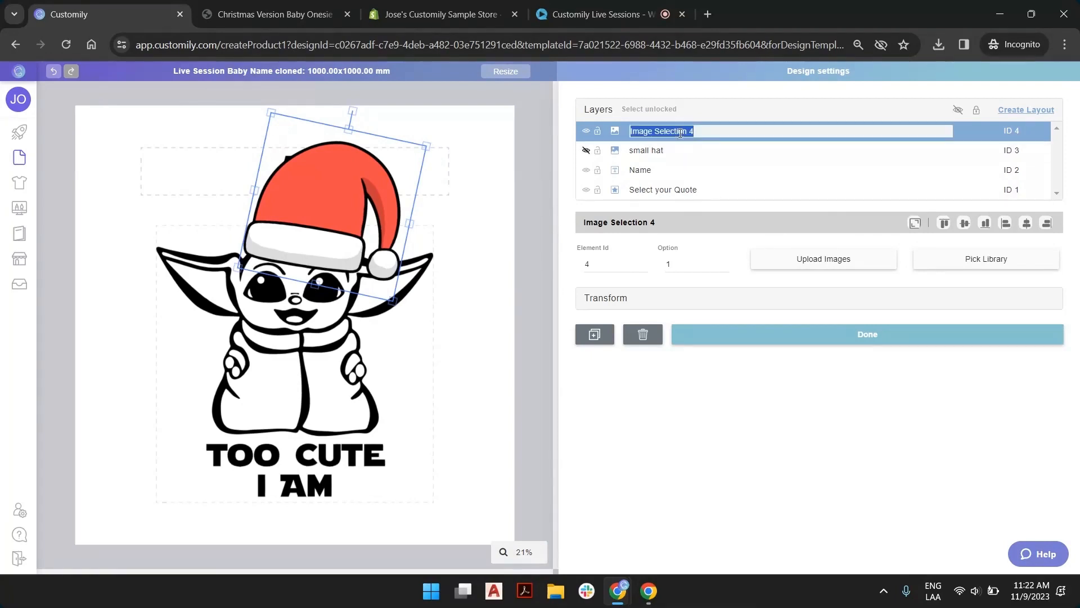
text(big hat)
key(Return)
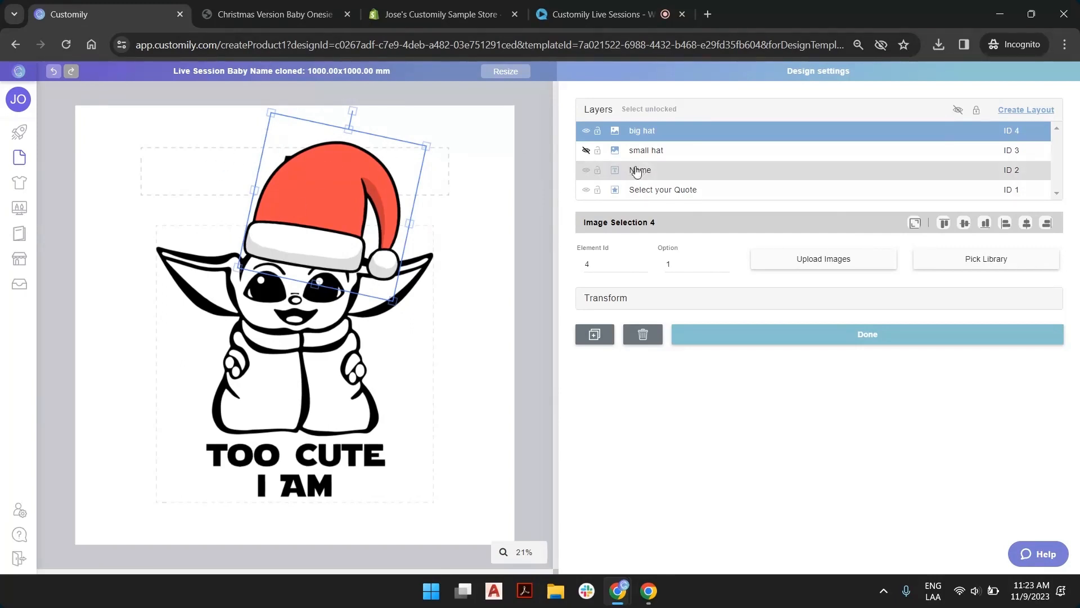
Scale down both hats and the quote vector together so they sit below the name, and center them horizontally on the workspace
shift+click(664, 151)
shift+click(660, 191)
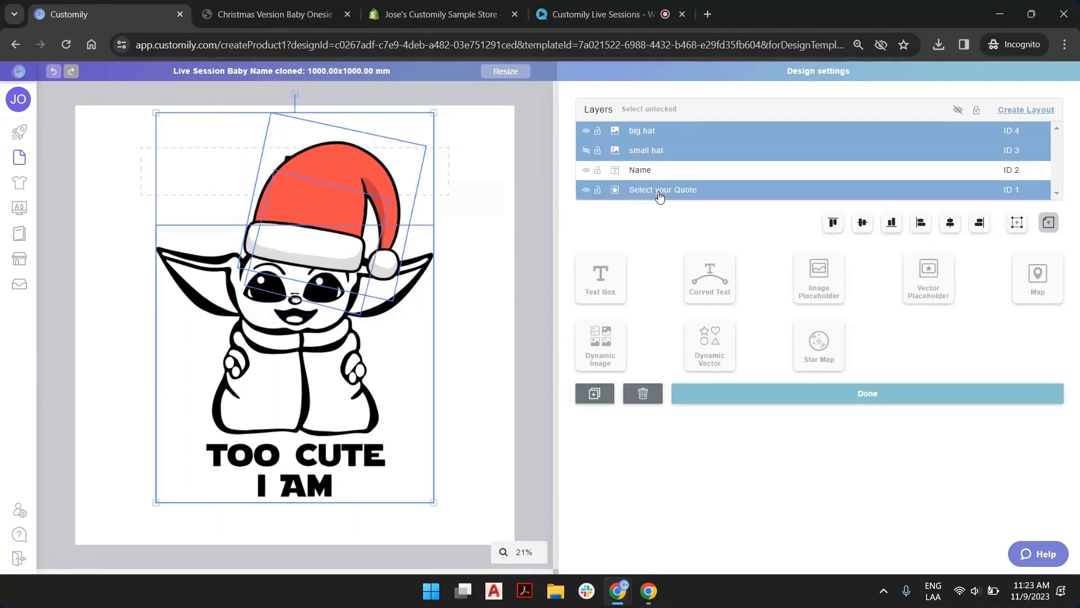
drag(433, 113, 395, 167)
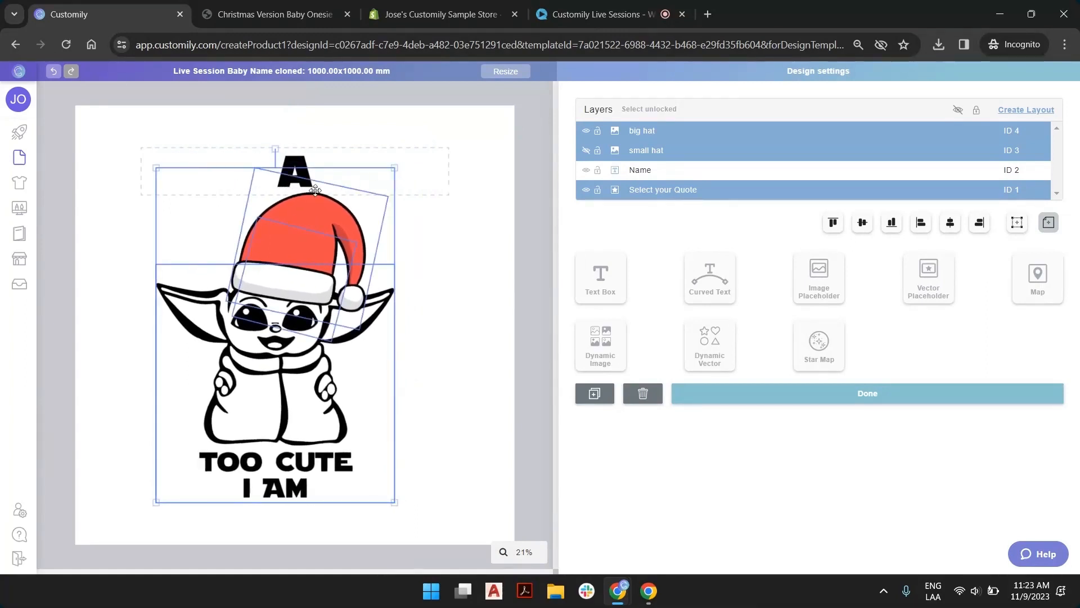
click(950, 223)
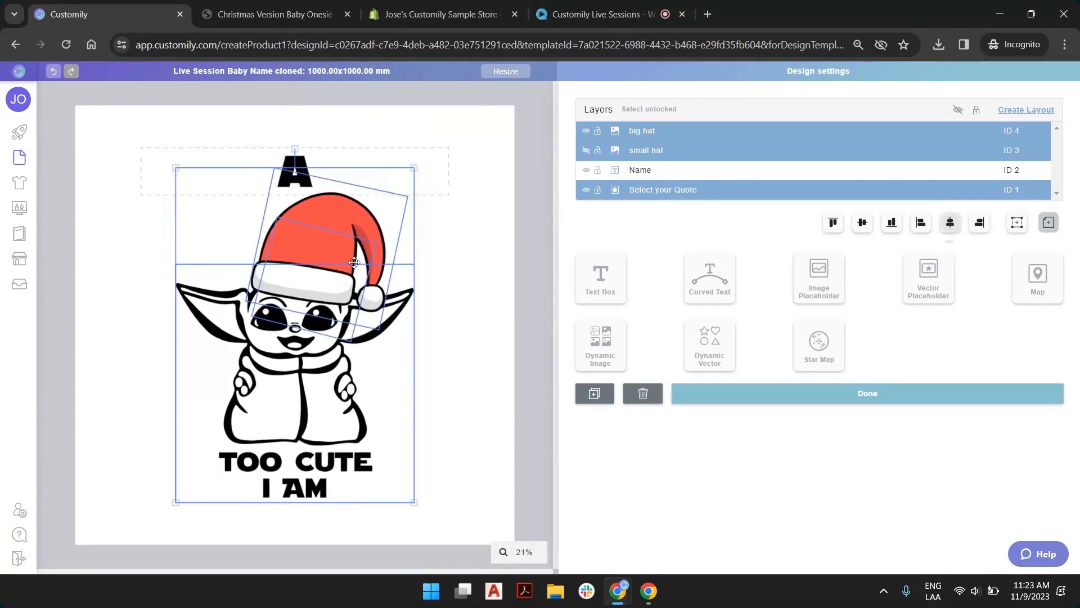
Show the small hat layer again and hide the big hat layer
click(655, 151)
click(588, 151)
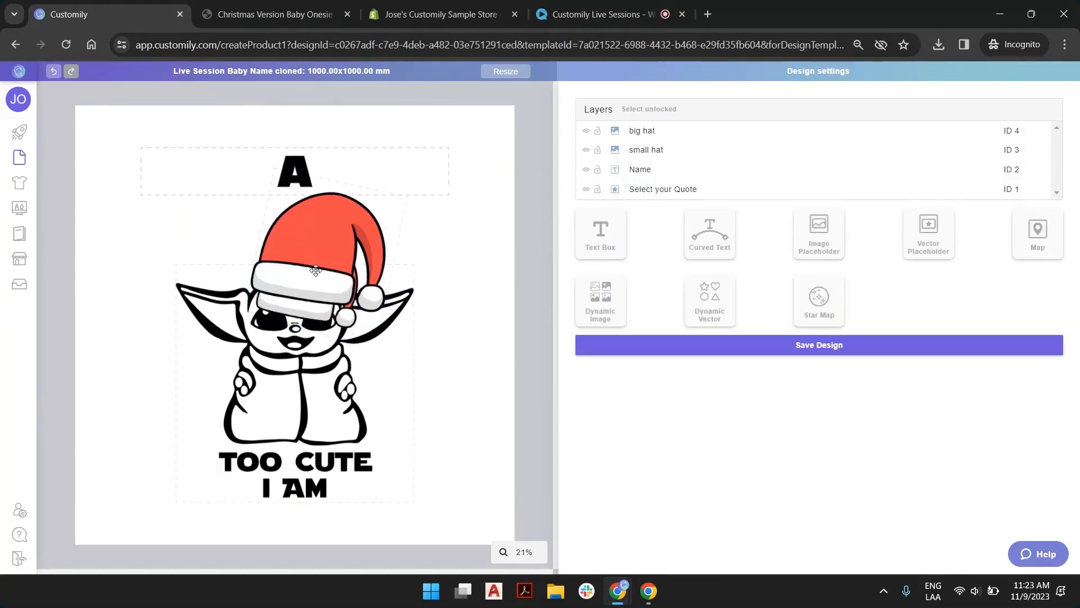
click(587, 133)
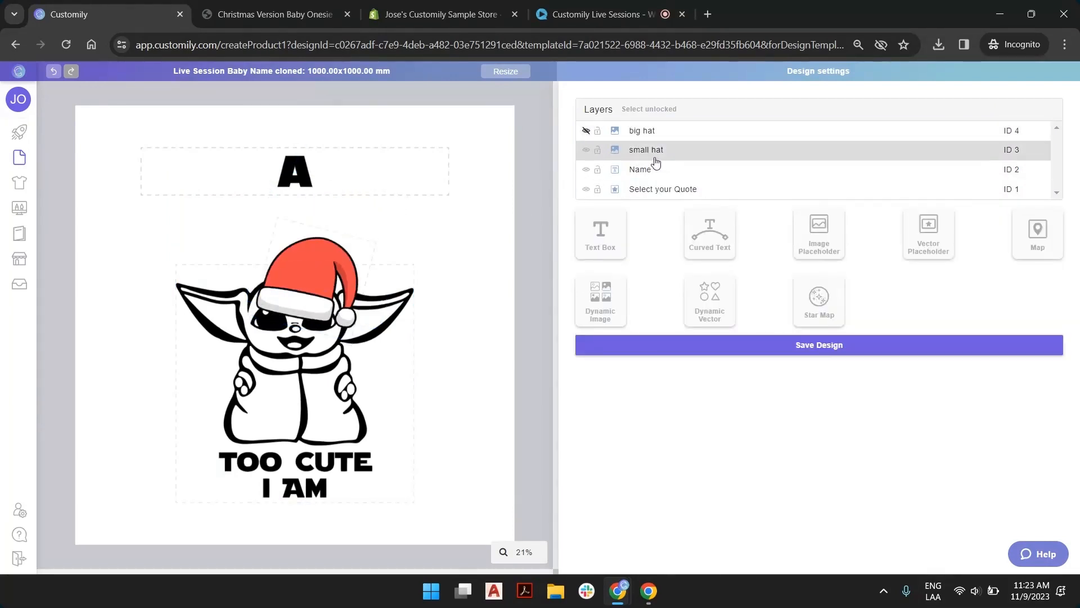
Set the quote vector to option 2 to check the small hat on the helmet, and show the big hat layer again
click(673, 193)
click(724, 260)
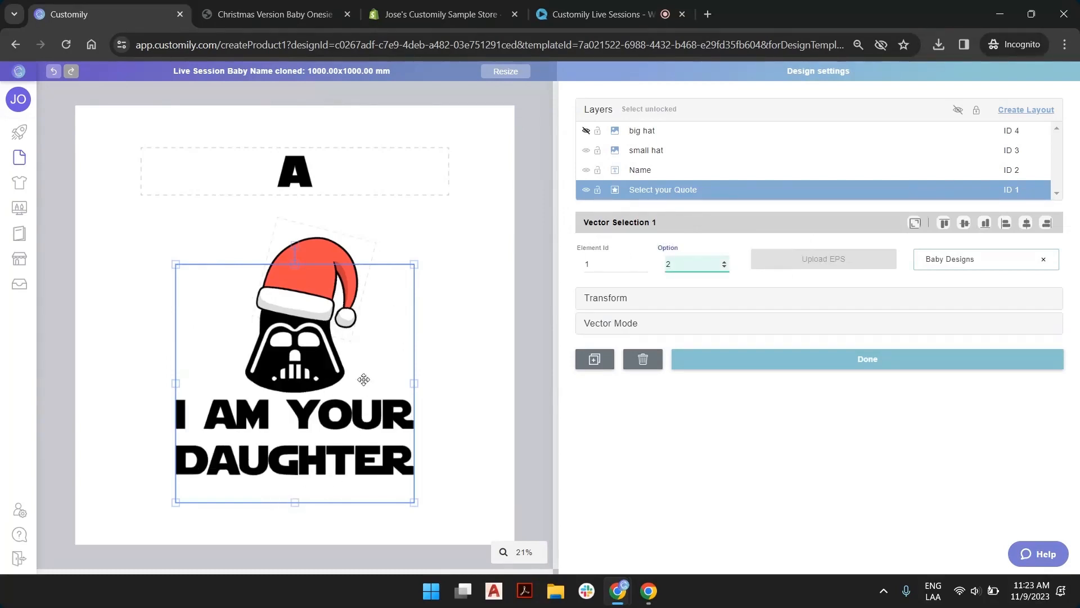
click(532, 185)
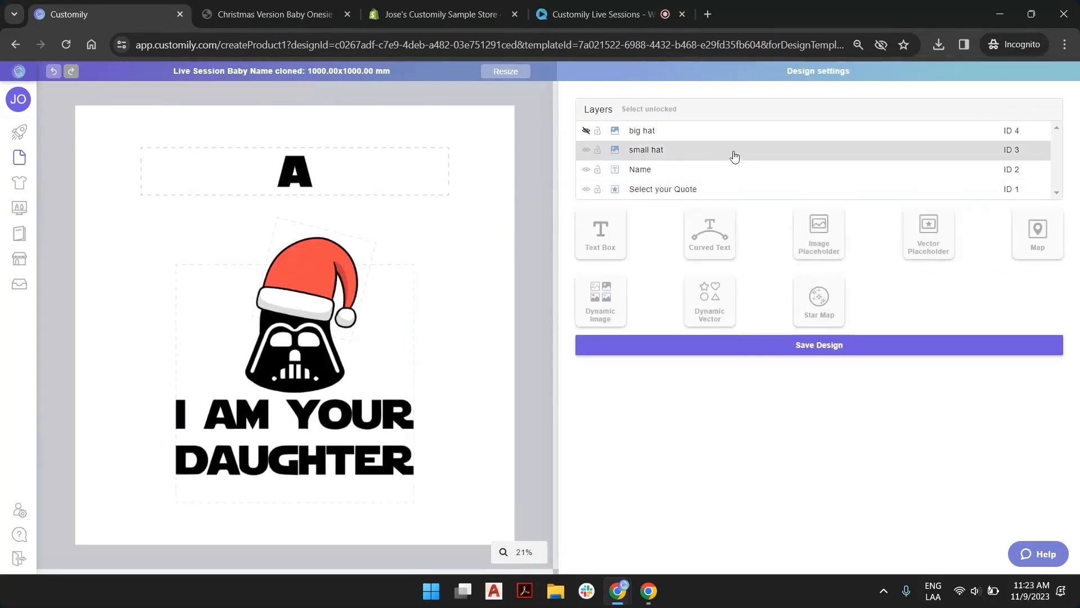
click(586, 130)
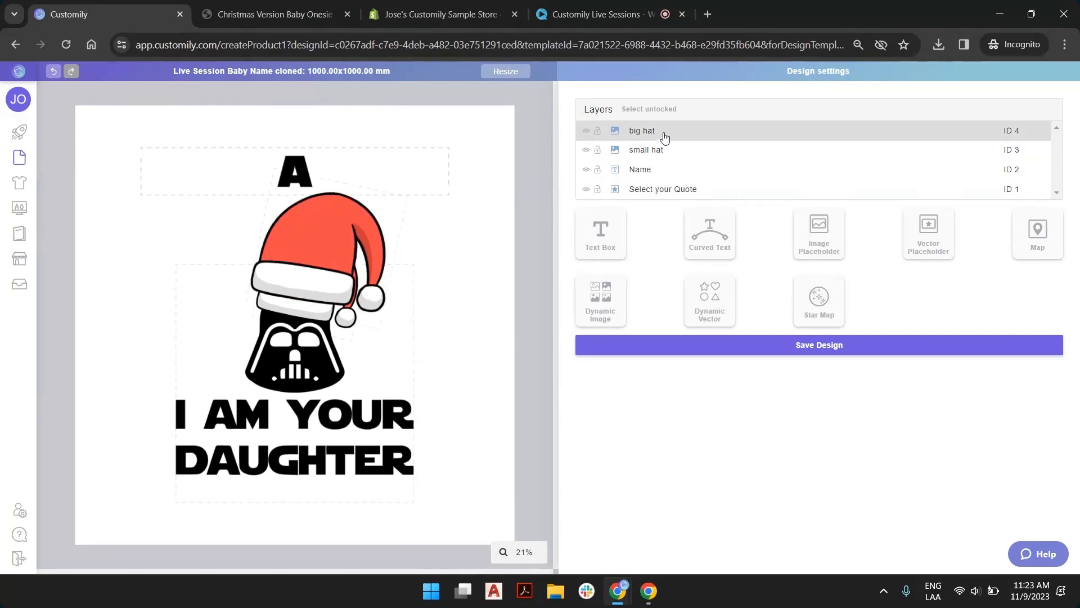
Compare the element and option settings of the small hat and big hat layers
click(651, 156)
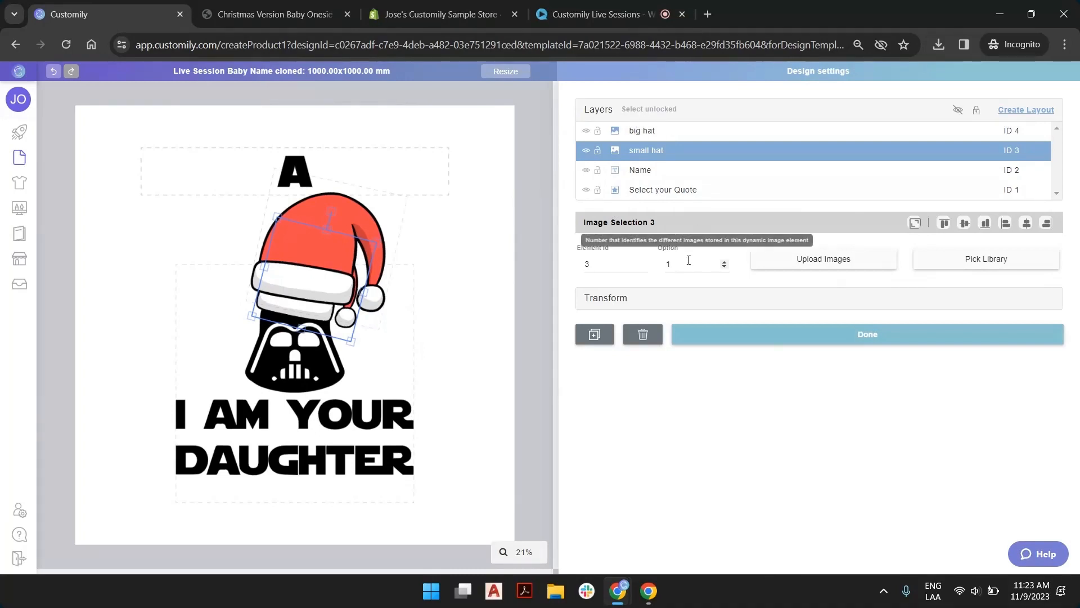
click(656, 136)
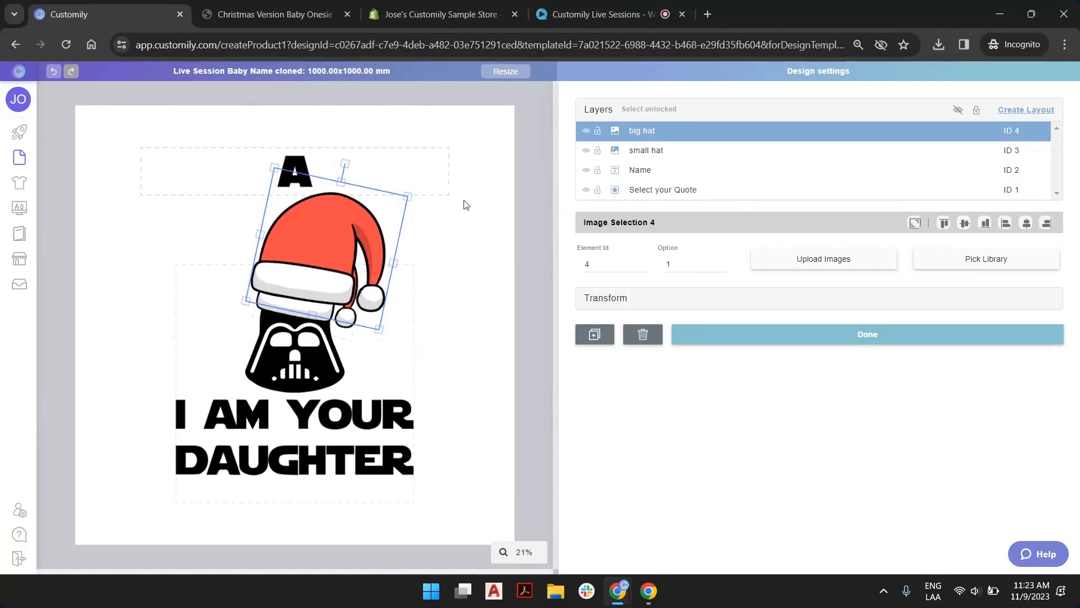
click(516, 159)
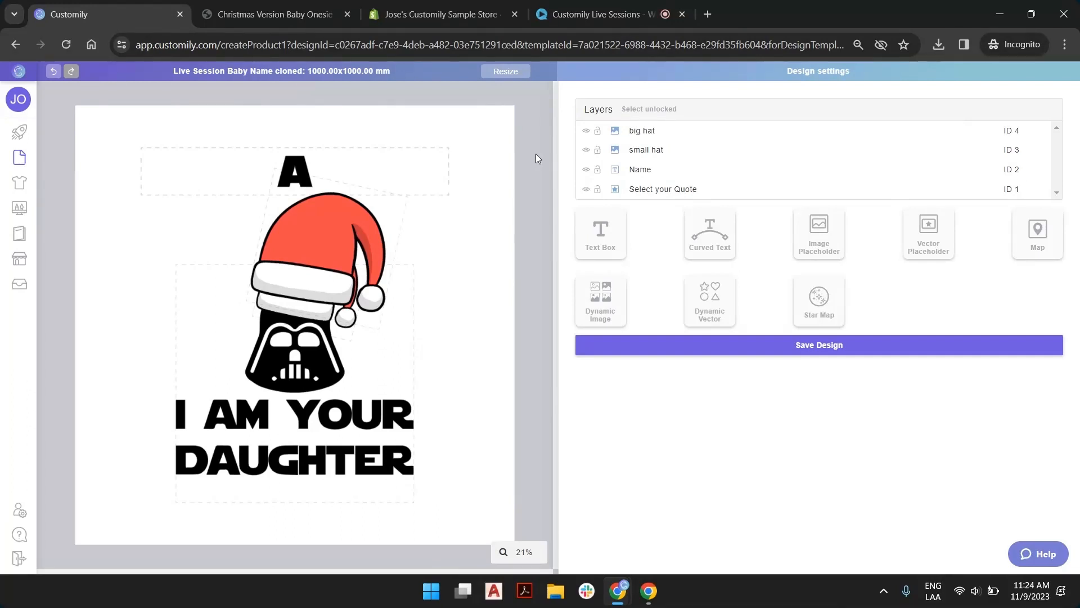
click(653, 151)
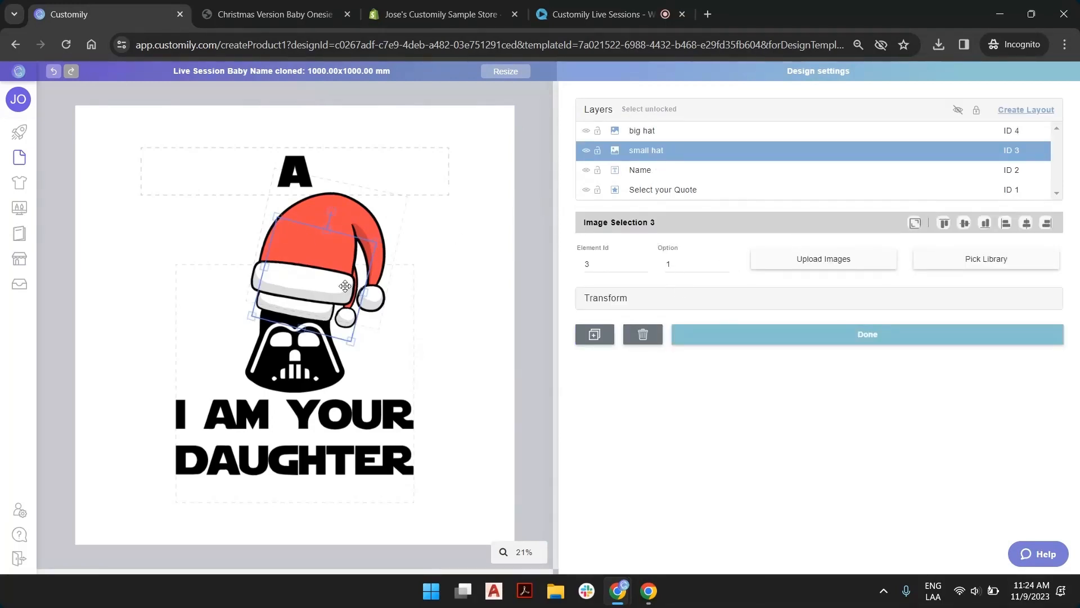
While choosing an upload image for the big hat, search LIVE SESSIONS for "transp" and copy transparent.PNG into the 11-9 folder
click(647, 131)
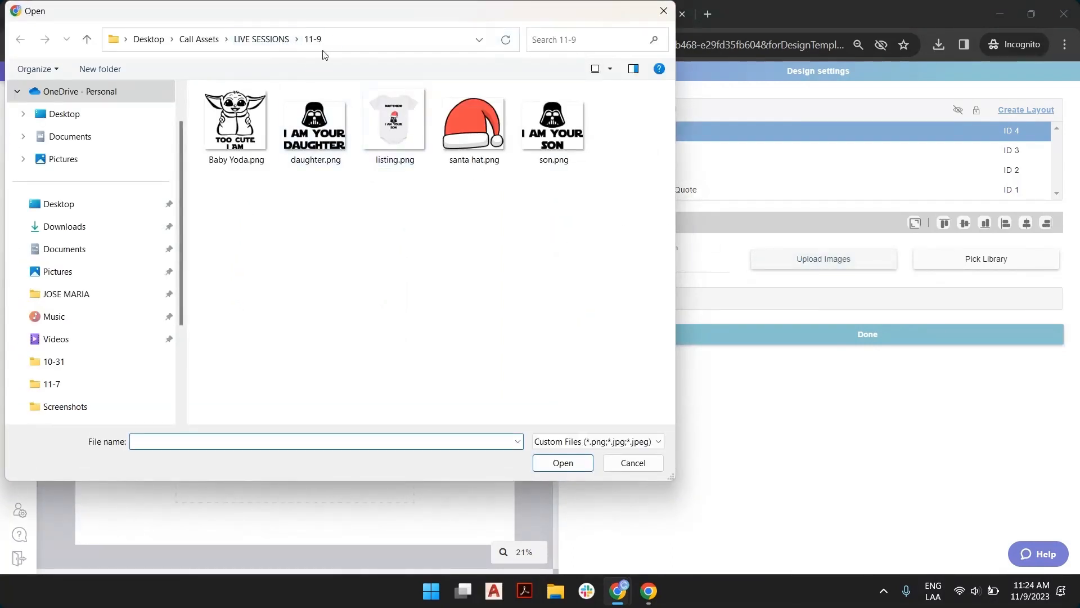
click(288, 40)
click(551, 40)
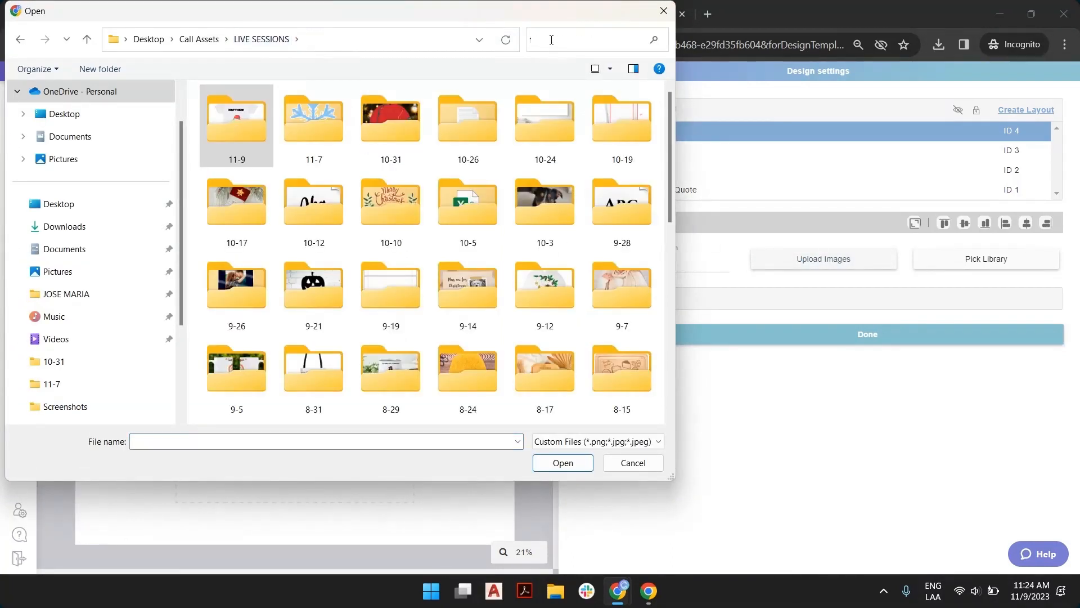
text(transp)
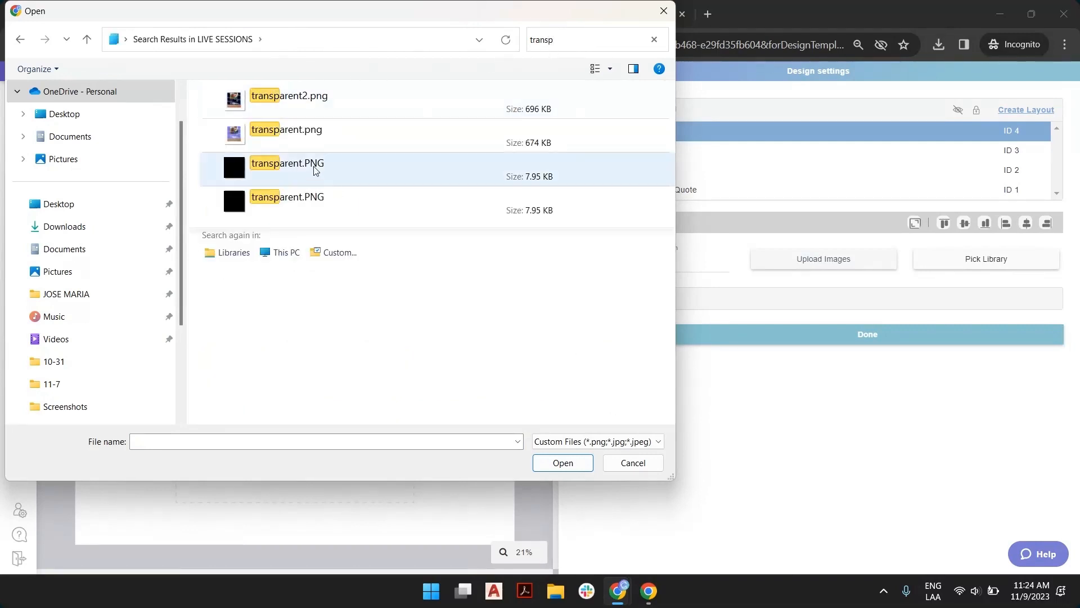
click(246, 170)
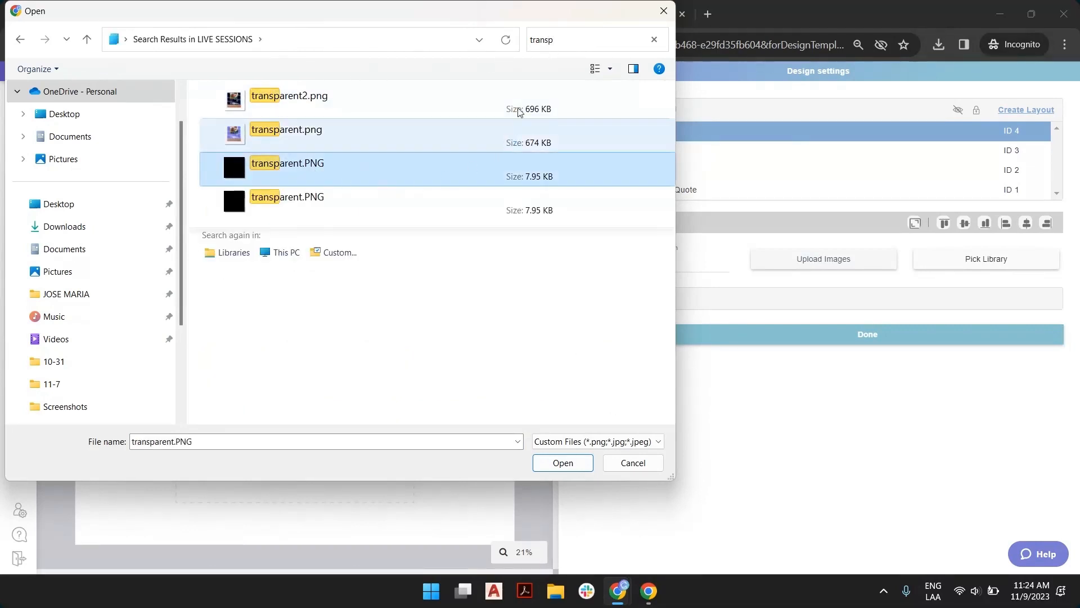
click(426, 318)
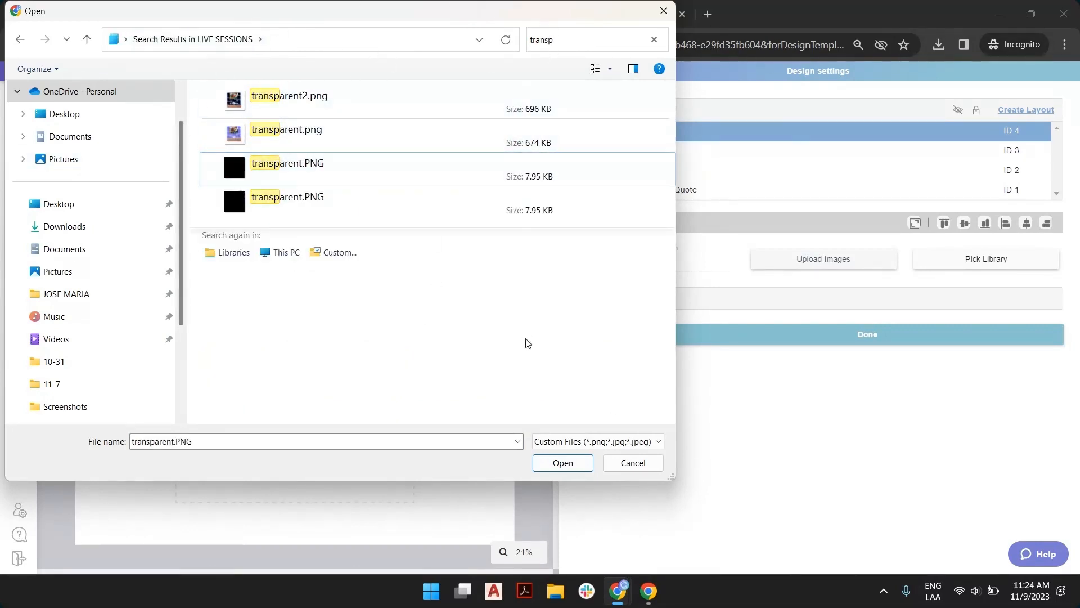
click(654, 40)
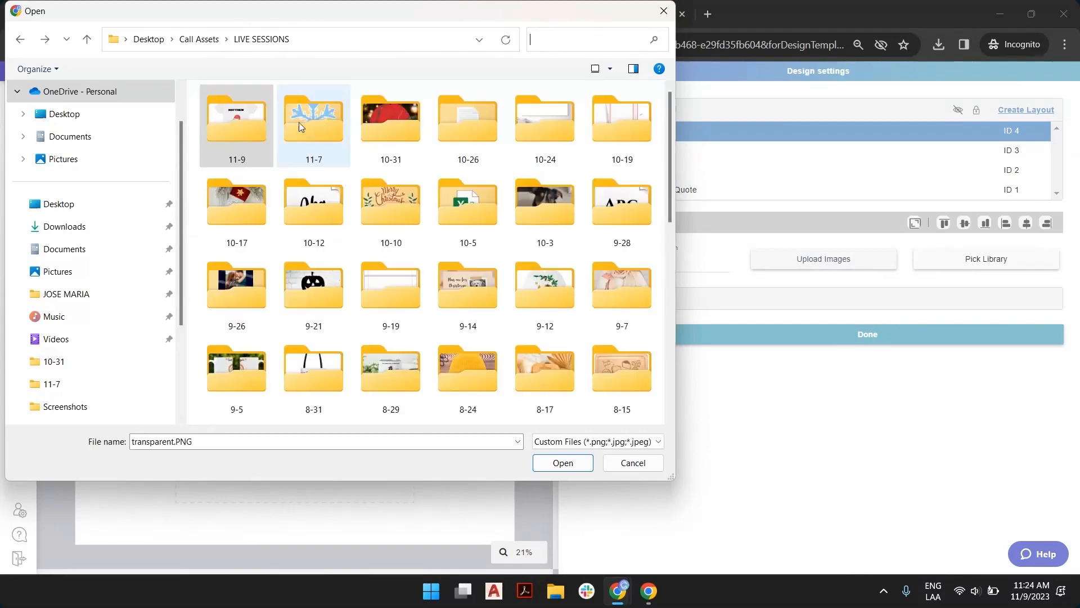
double_click(255, 124)
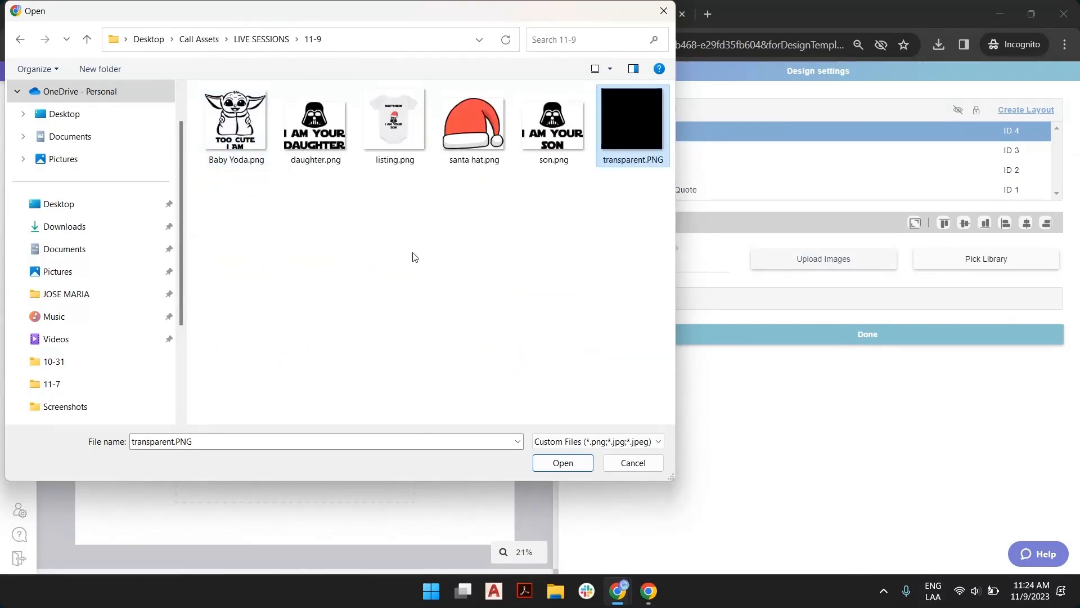
Upload transparent.PNG as option 1 and santa hat.png as option 2 of the big hat, and switch it back to option 1
double_click(637, 109)
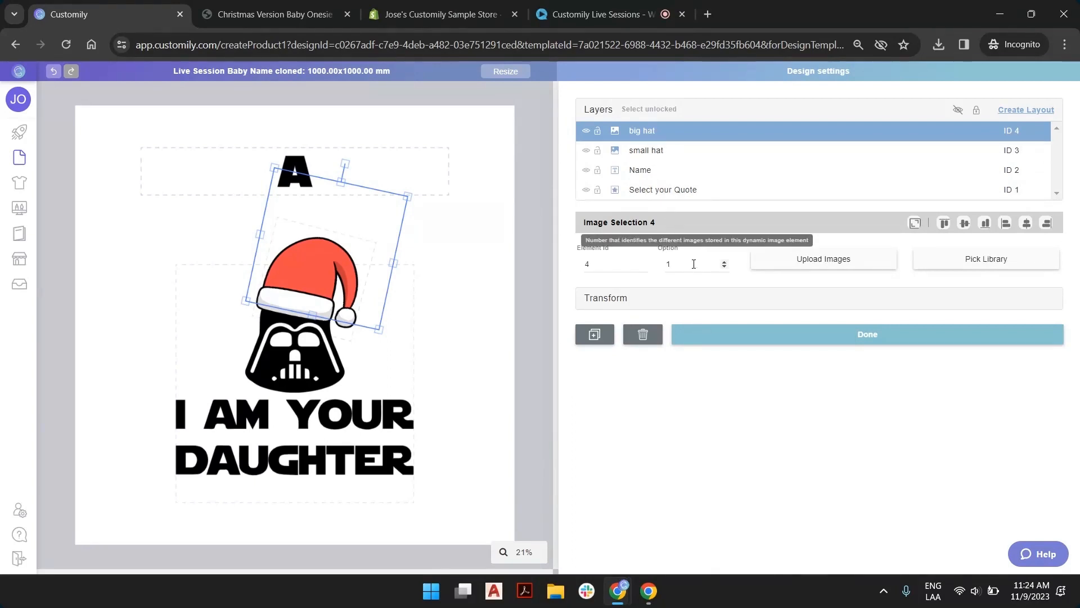
click(725, 263)
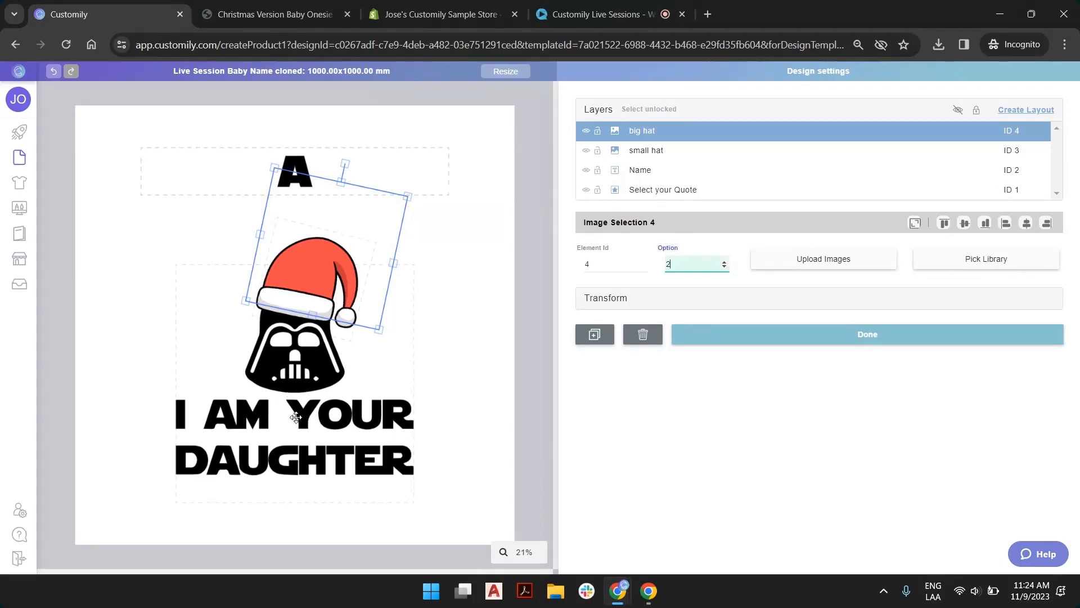
click(790, 262)
click(462, 135)
double_click(463, 135)
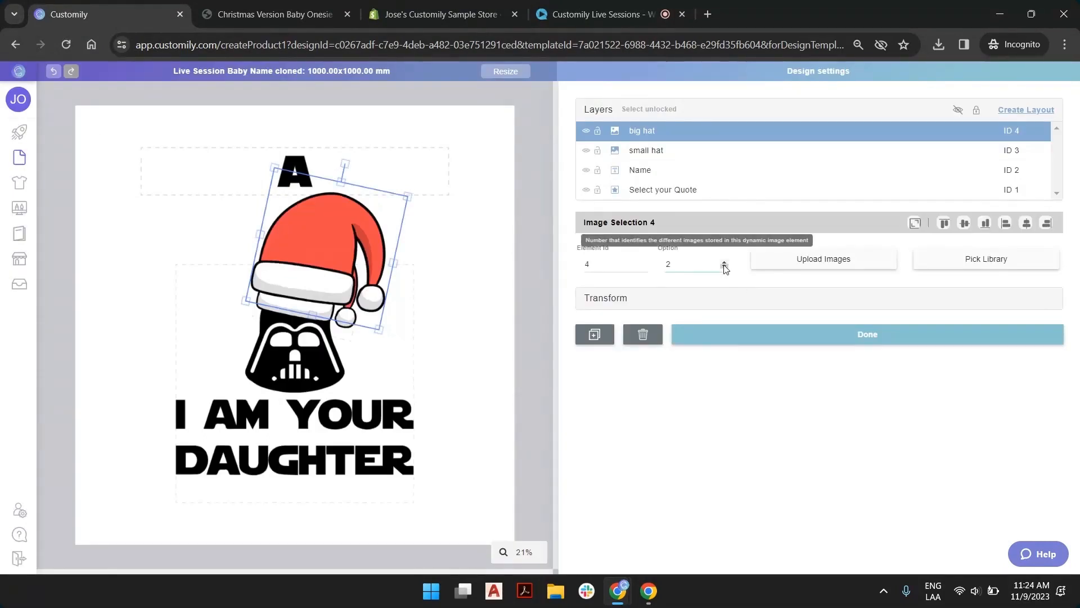
click(724, 266)
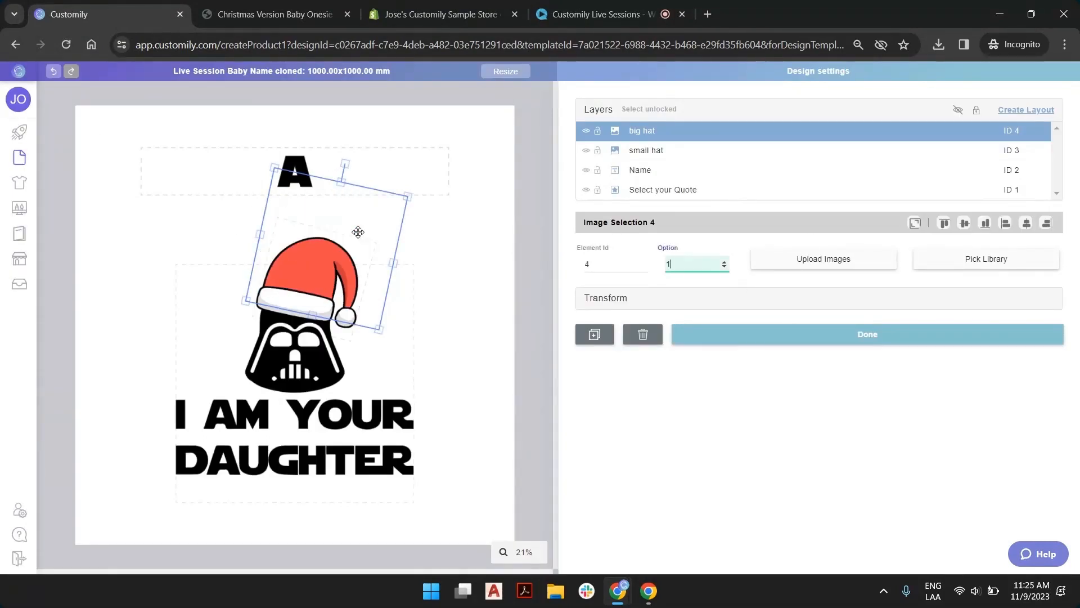
Upload transparent.PNG as option 1 and santa hat.png as option 2 of the small hat layer, and deselect it
click(661, 158)
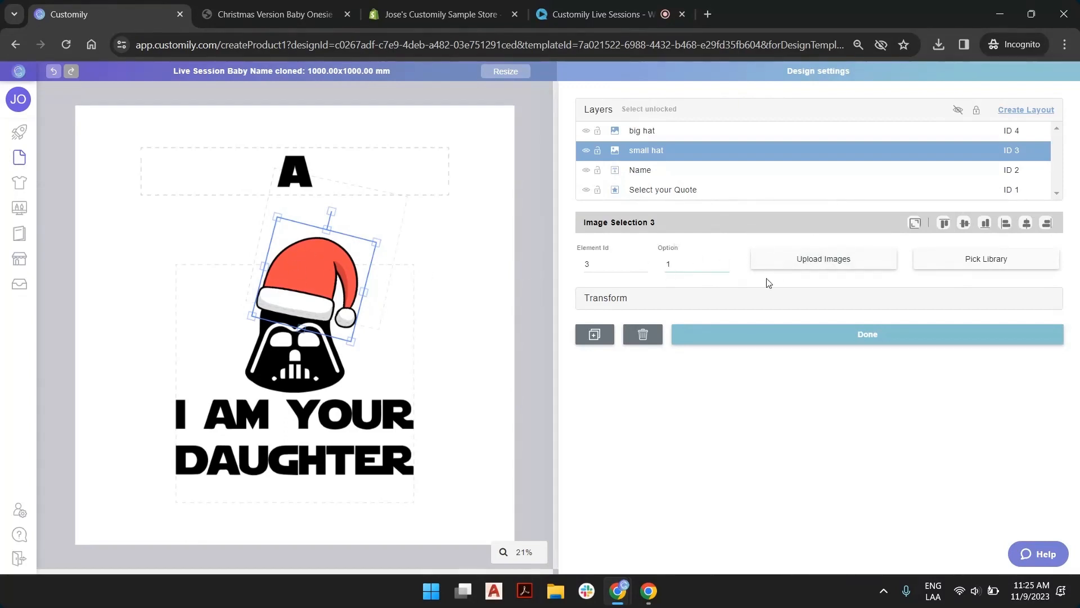
click(807, 261)
double_click(633, 116)
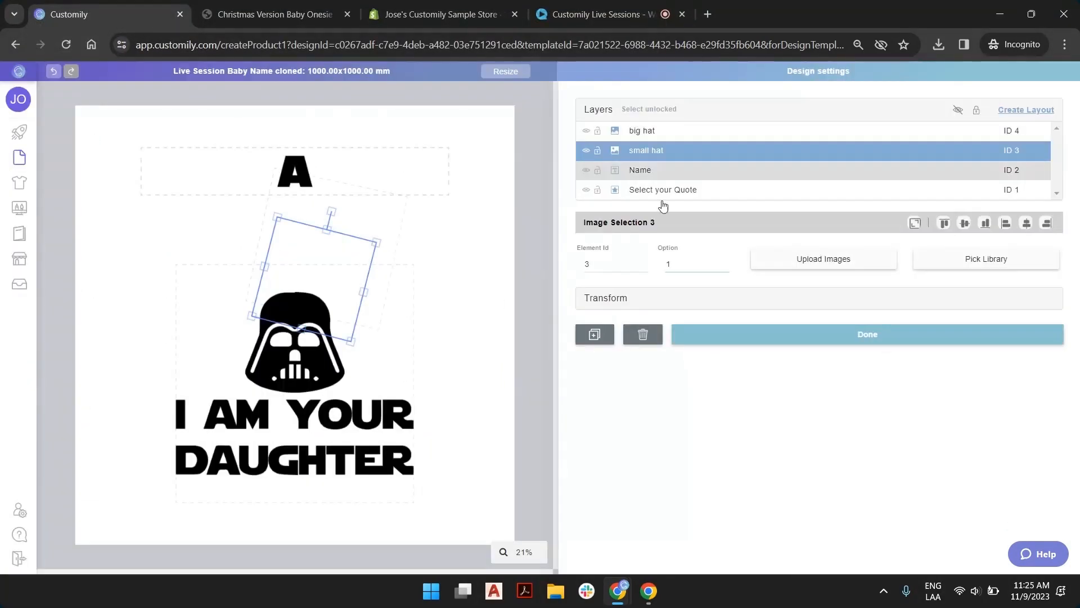
click(724, 262)
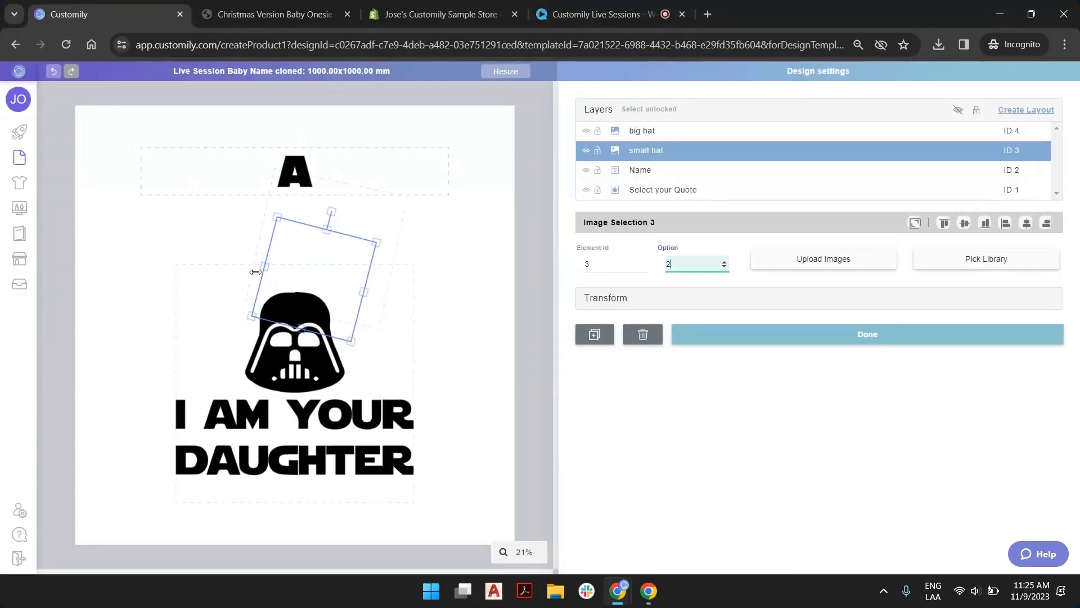
click(790, 263)
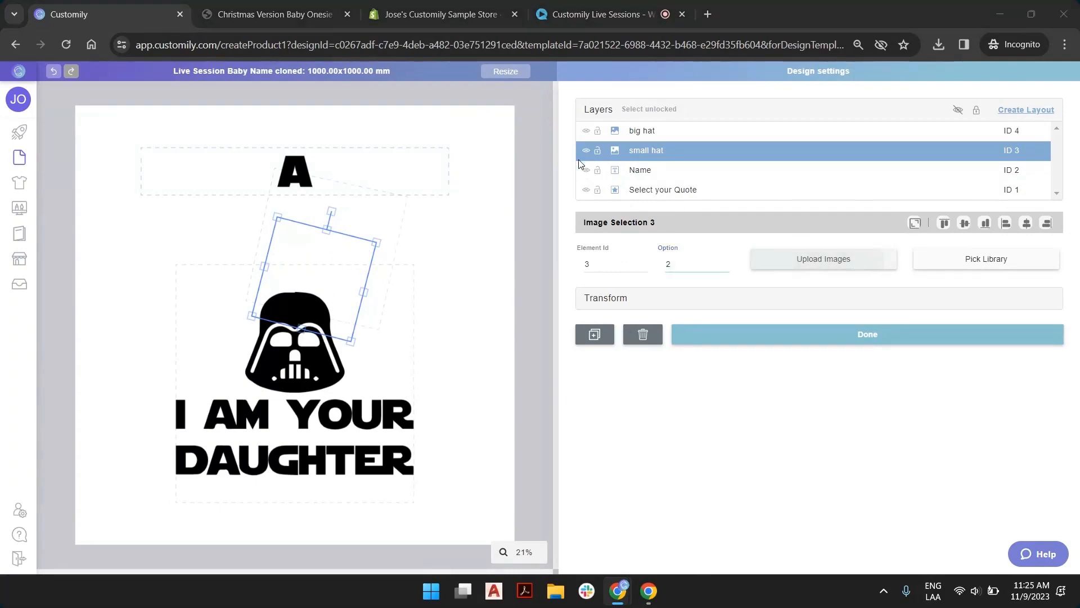
click(472, 133)
double_click(473, 133)
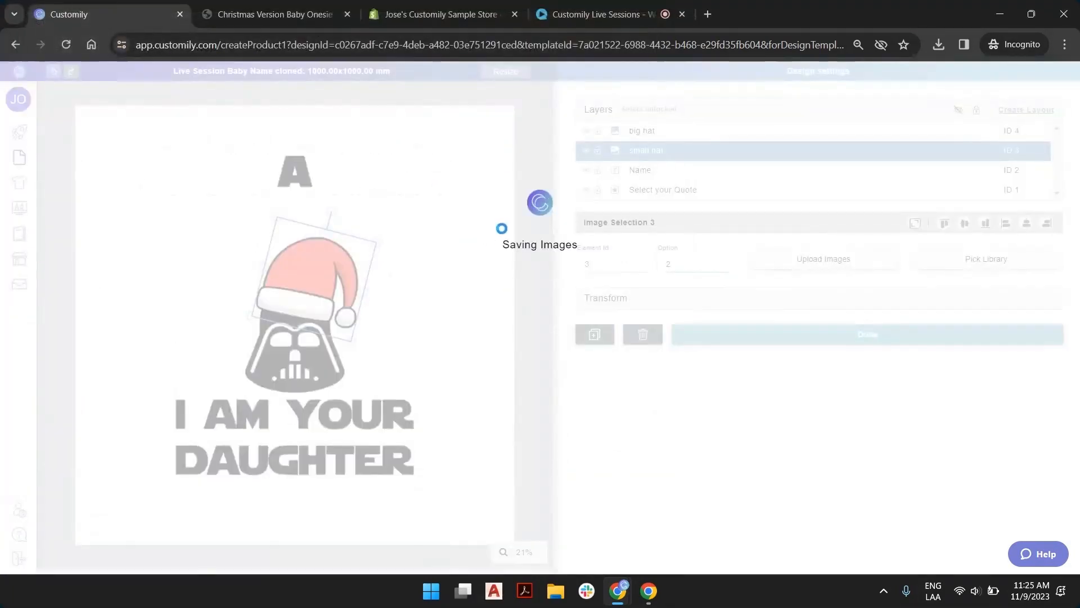
click(532, 302)
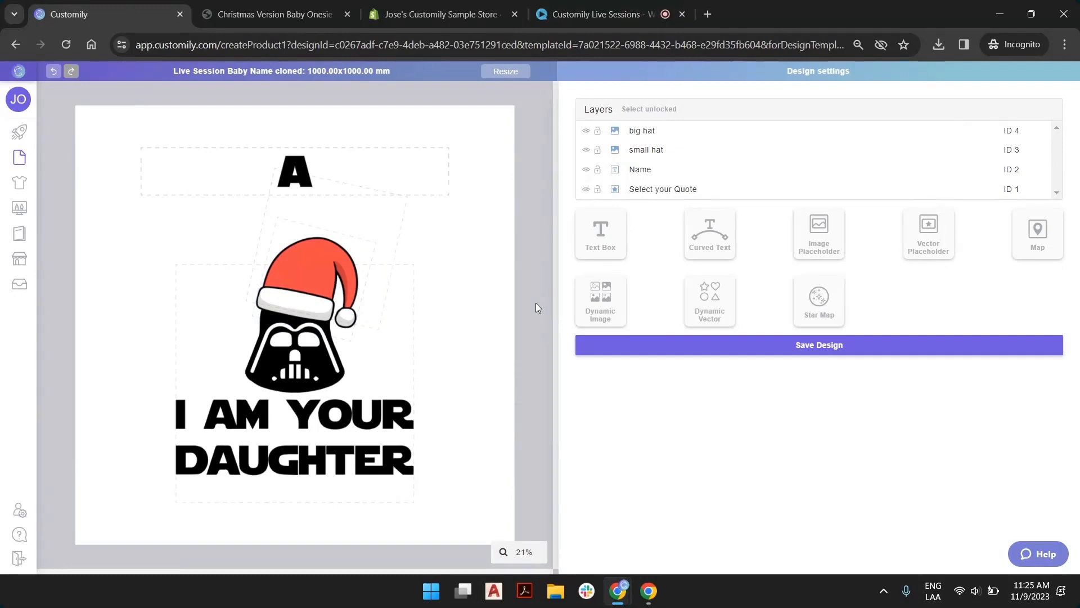
Set the quote vector to option 1, the small hat to option 1 and the big hat to option 2
click(686, 193)
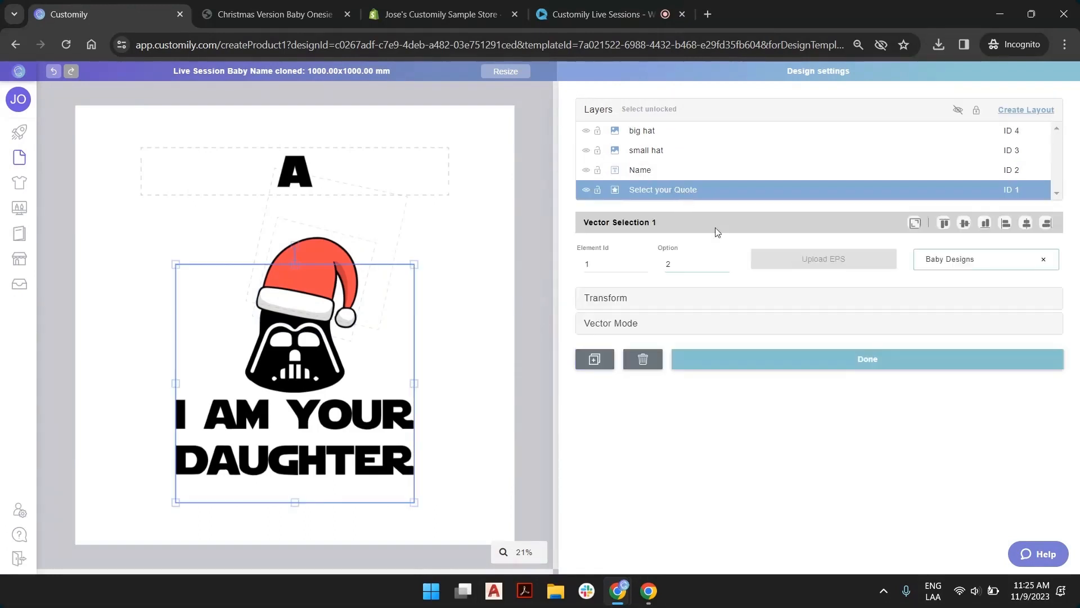
click(723, 267)
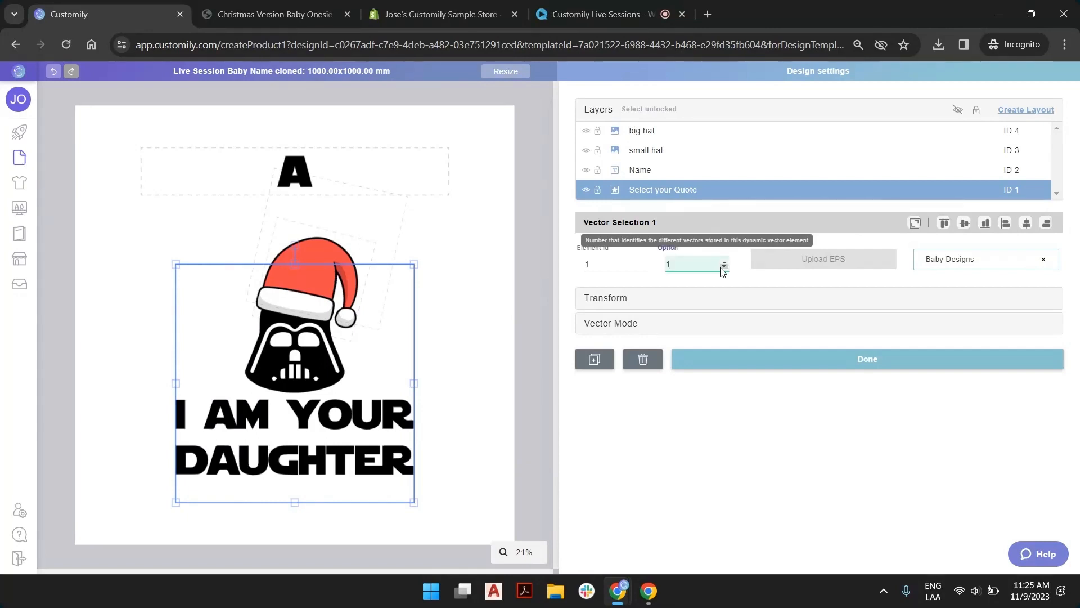
click(631, 156)
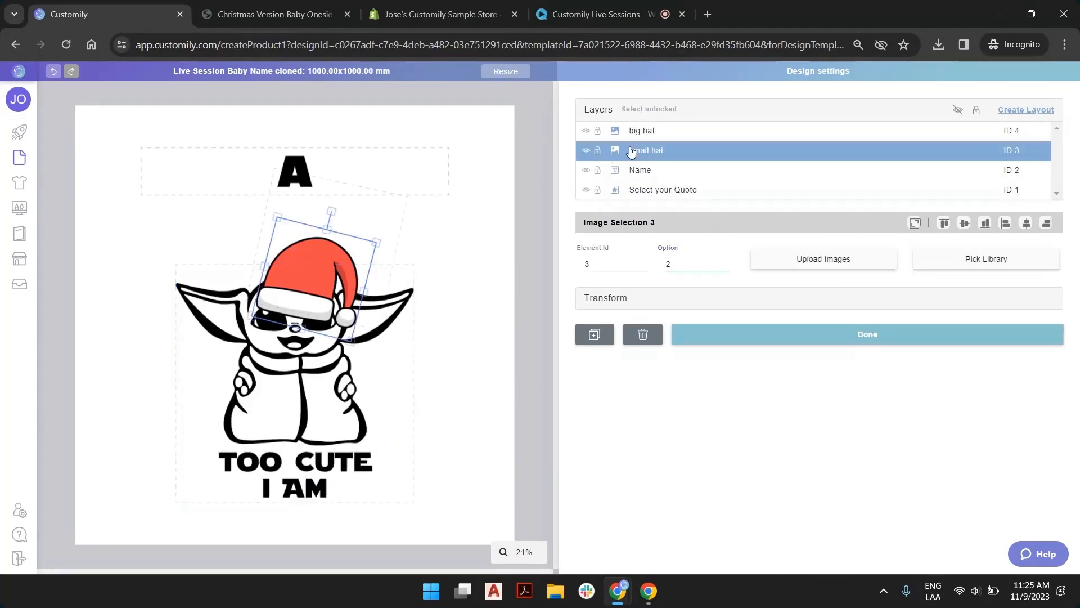
click(724, 267)
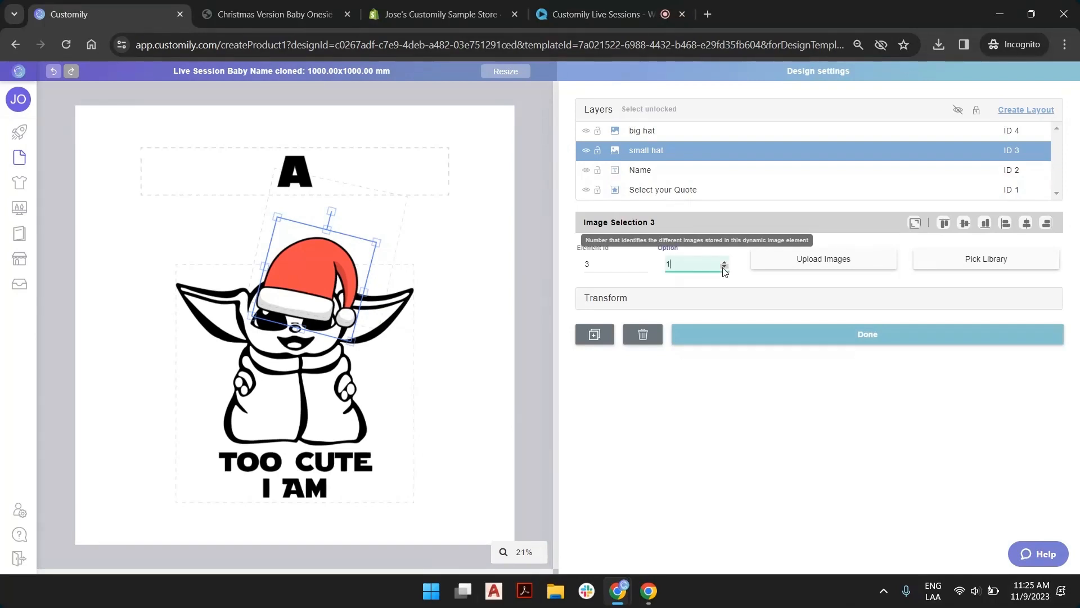
click(707, 133)
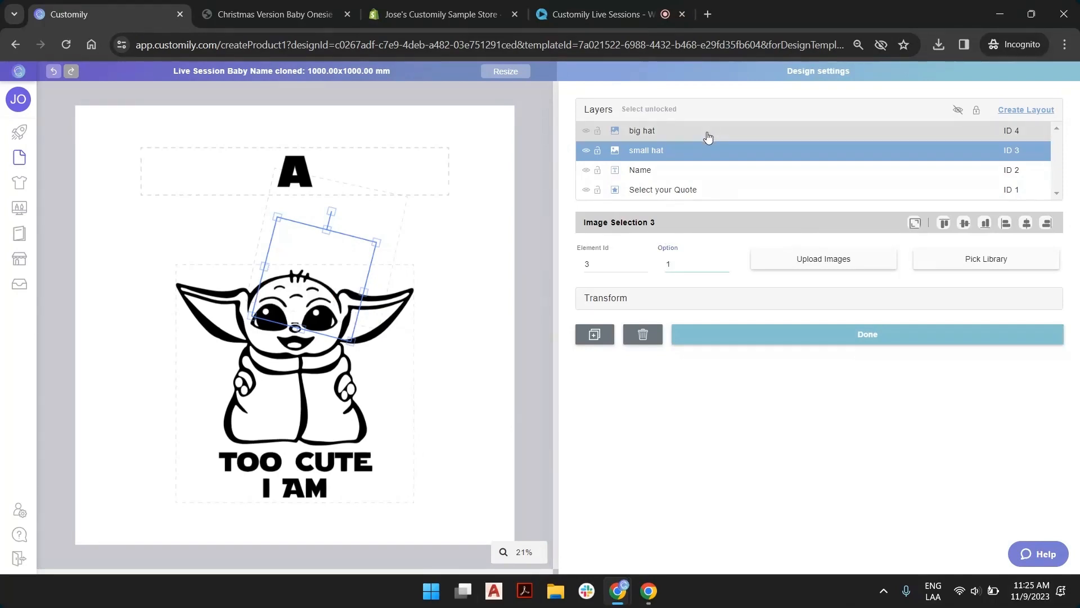
click(725, 263)
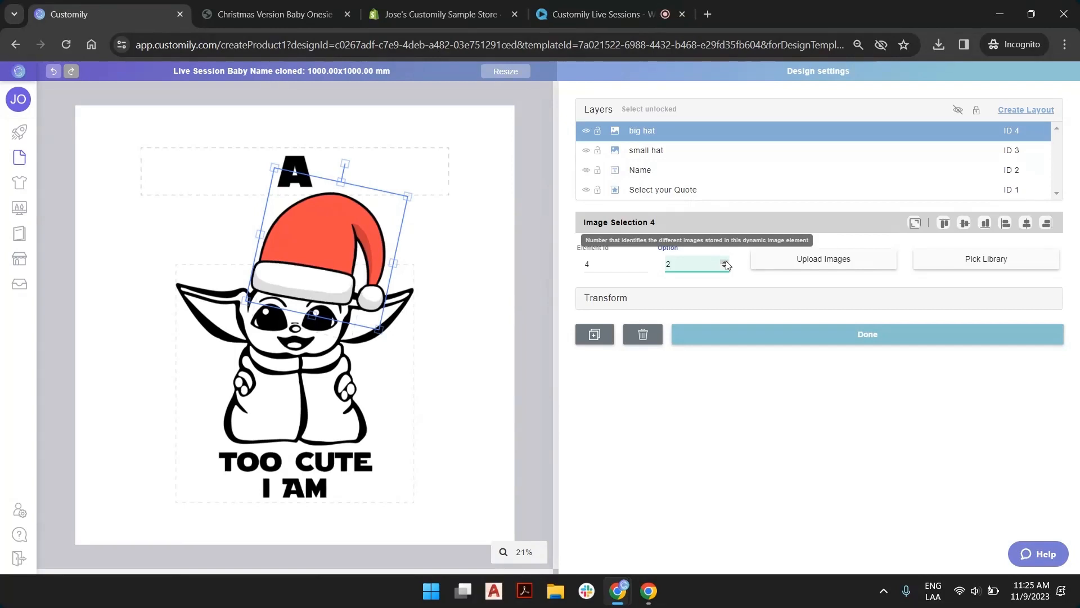
click(551, 172)
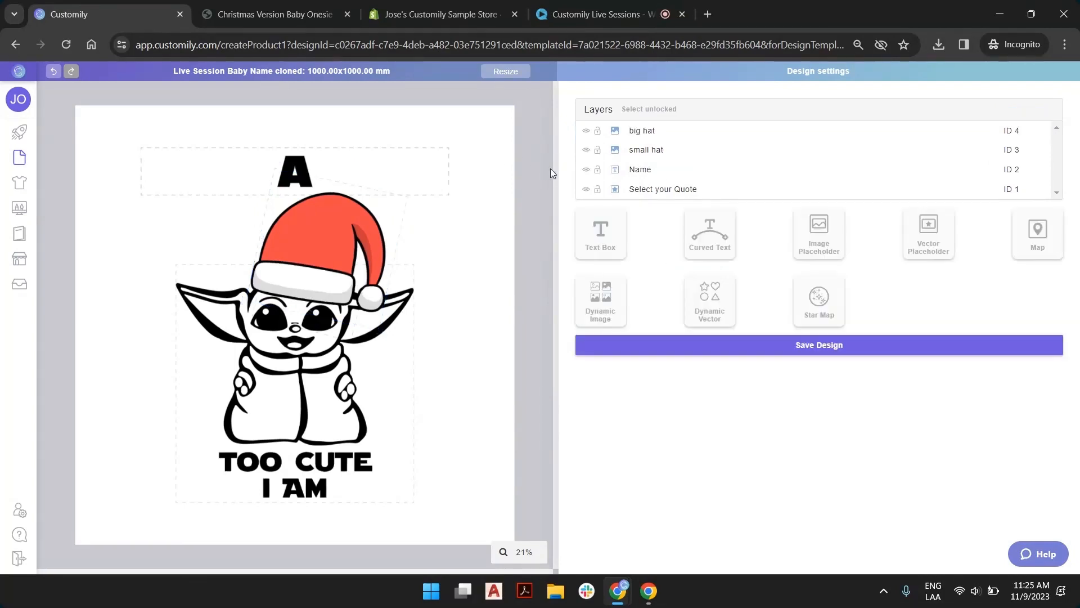
Review the element IDs and option numbers of the quote, big hat and small hat layers
click(701, 189)
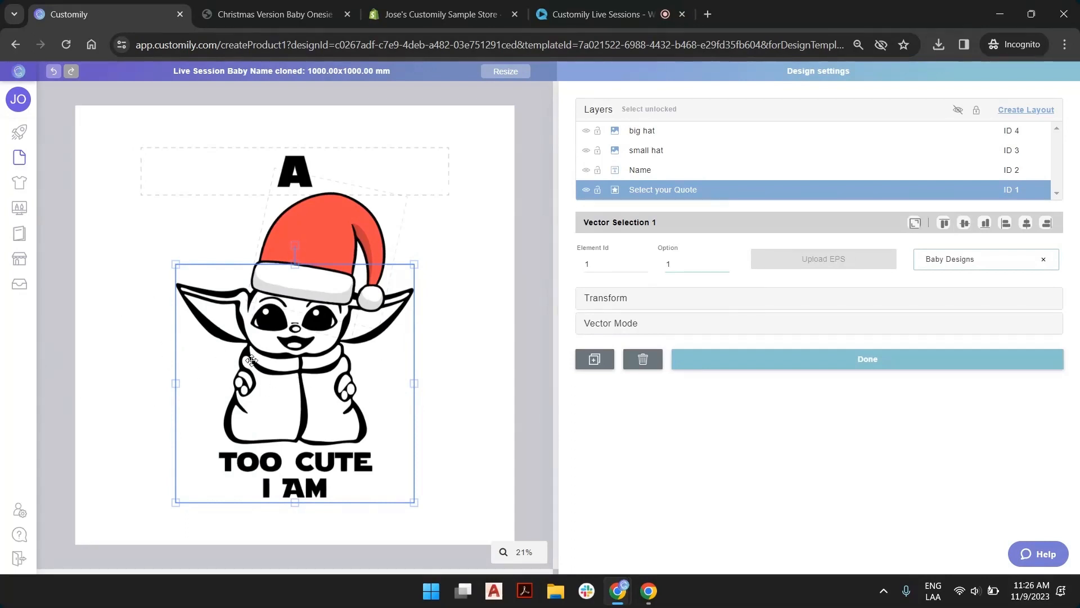
click(658, 133)
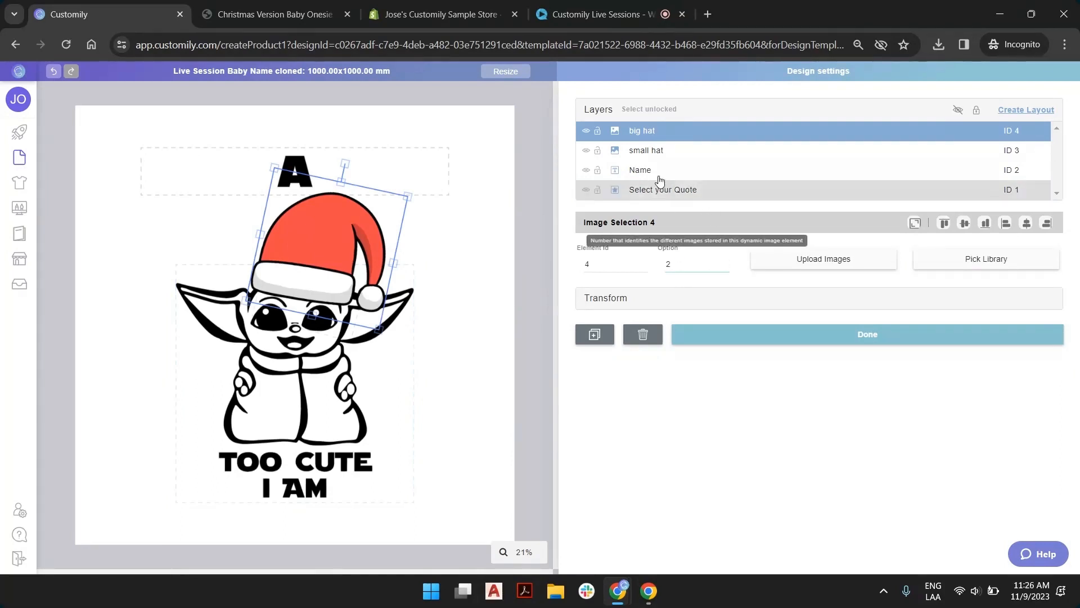
click(655, 152)
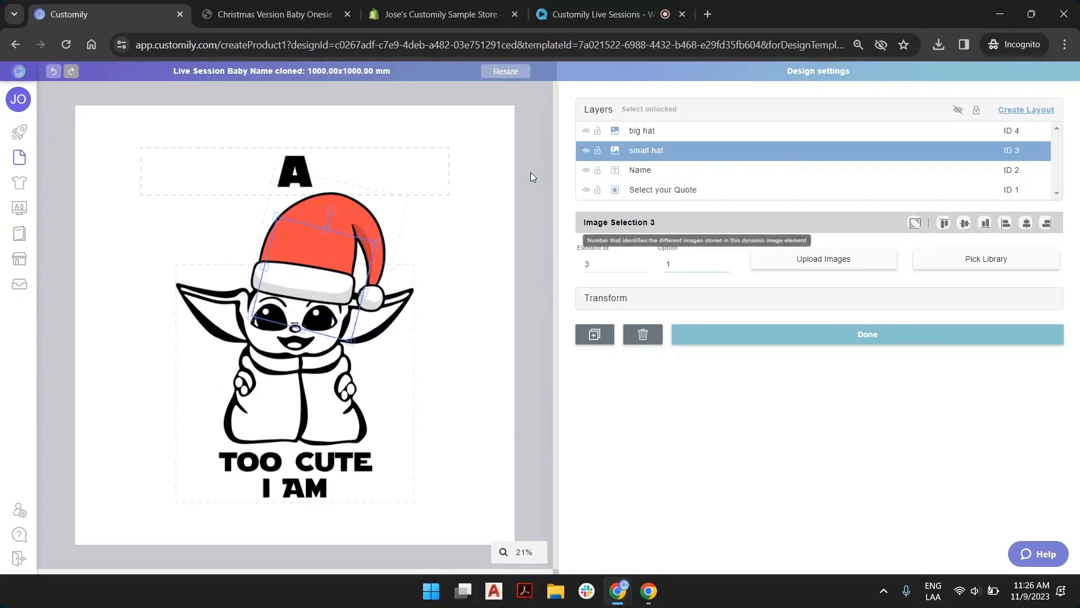
click(538, 141)
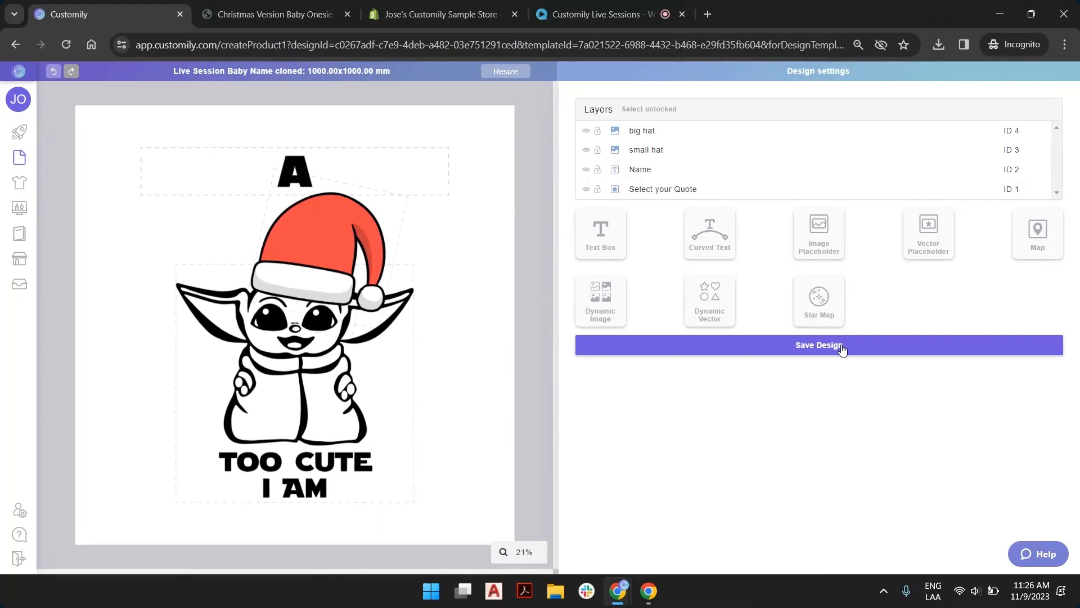
click(1018, 150)
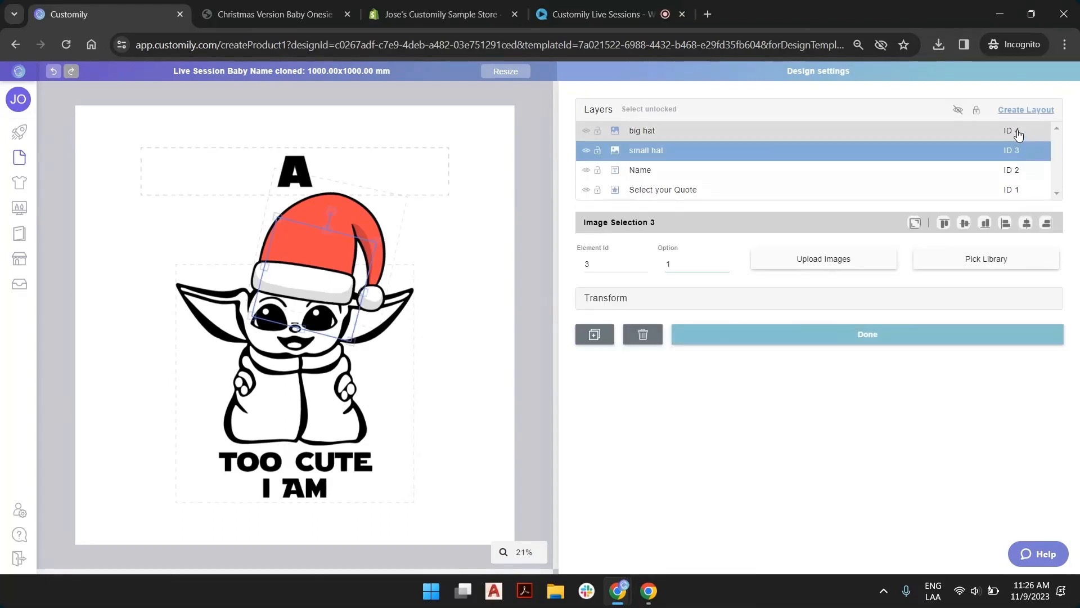
click(839, 341)
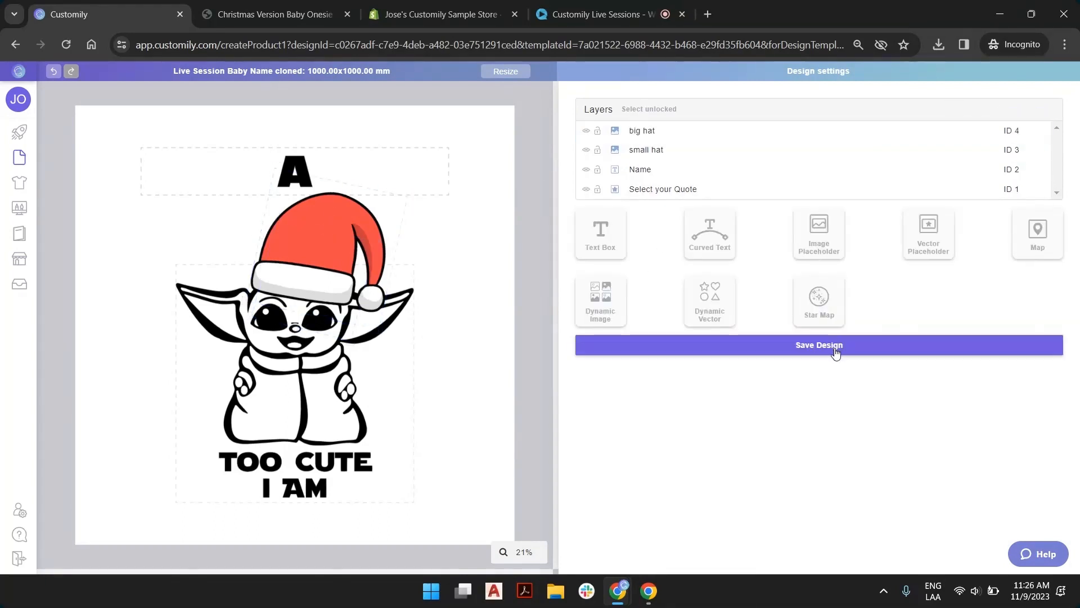
Save the design and update its options as well
click(835, 349)
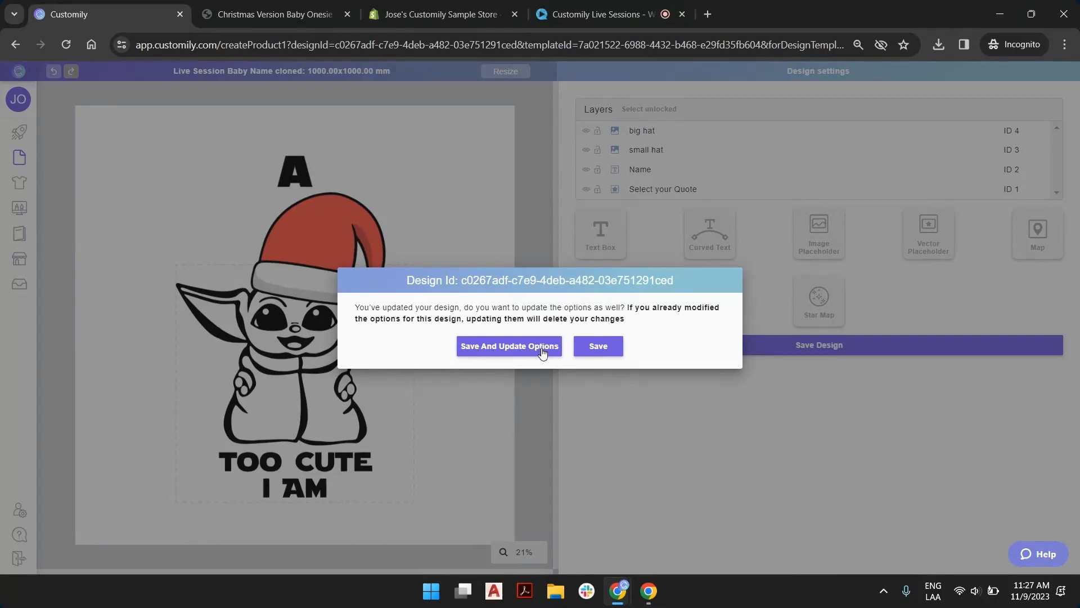
click(493, 346)
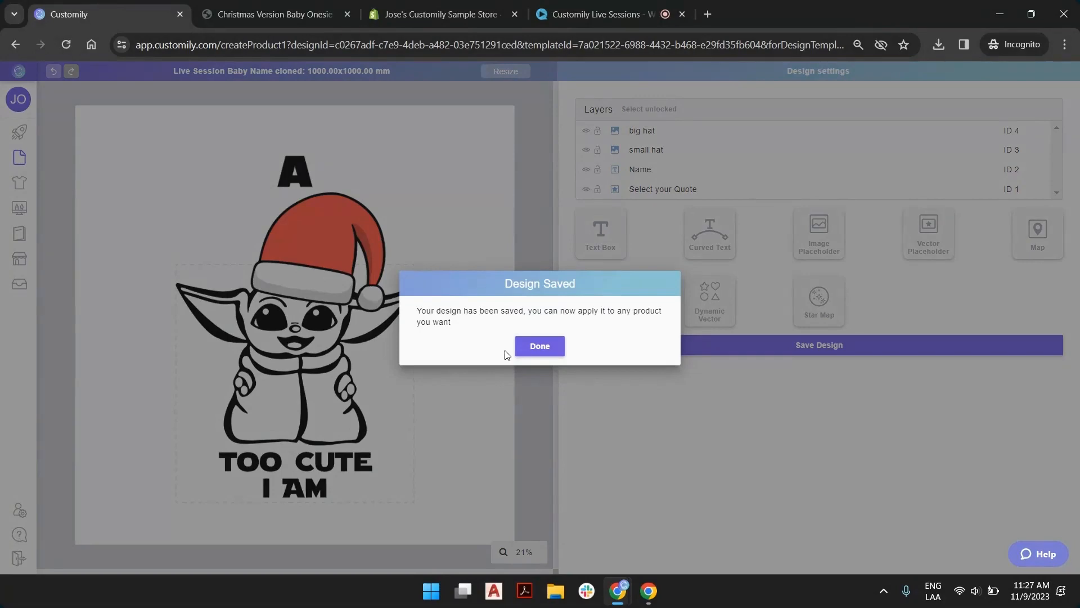
click(524, 349)
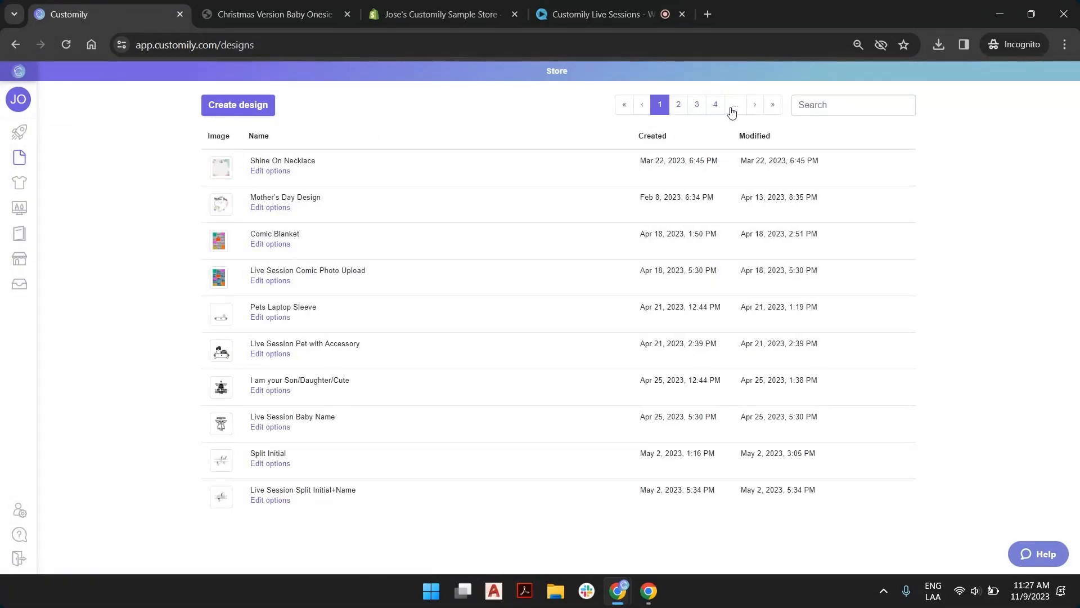
Open the options of the Christmas Version SW Onesie design from the last page of designs and turn on Preview Options
click(773, 106)
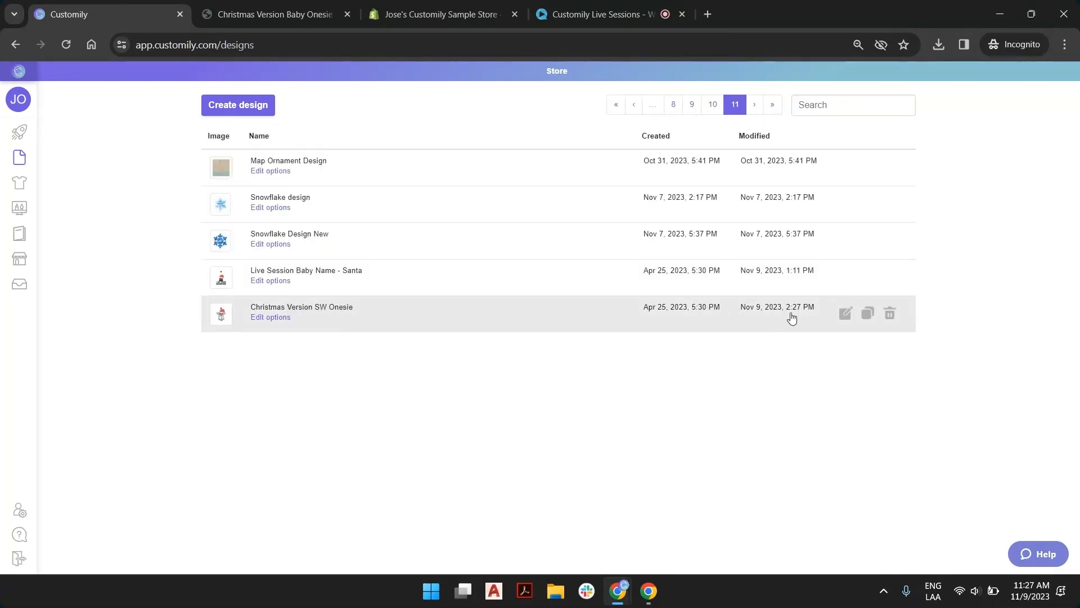
click(278, 319)
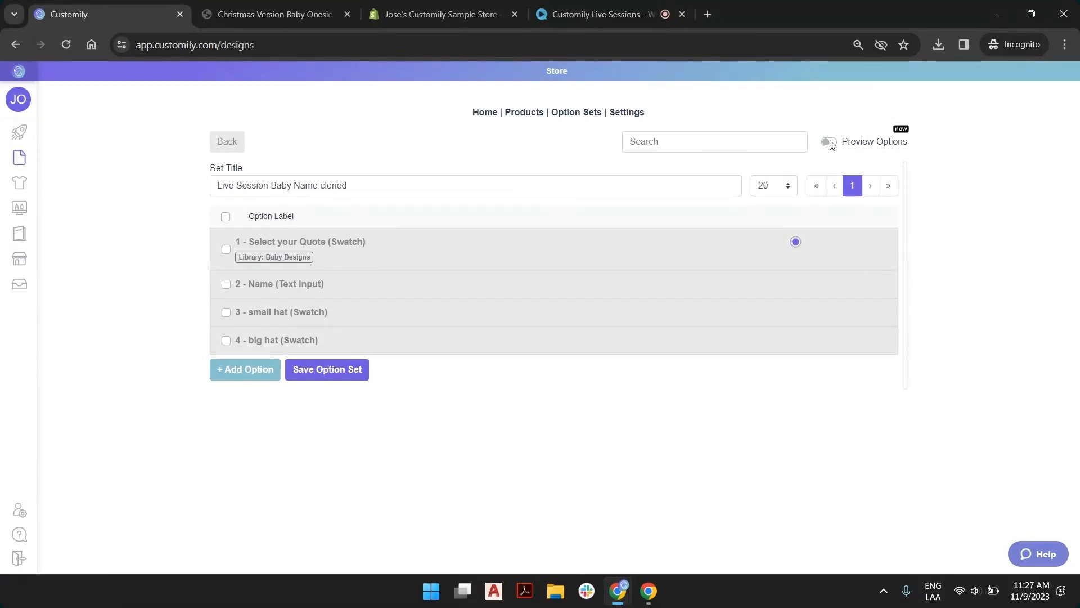
click(830, 142)
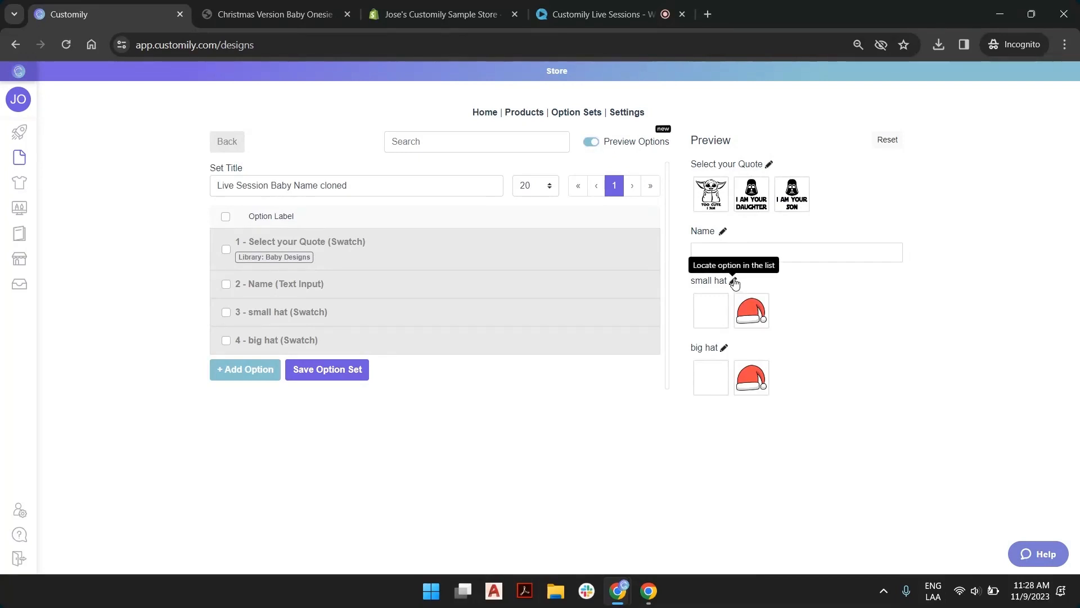
Open the small hat option and check the dynamic image function assigned to it
click(734, 281)
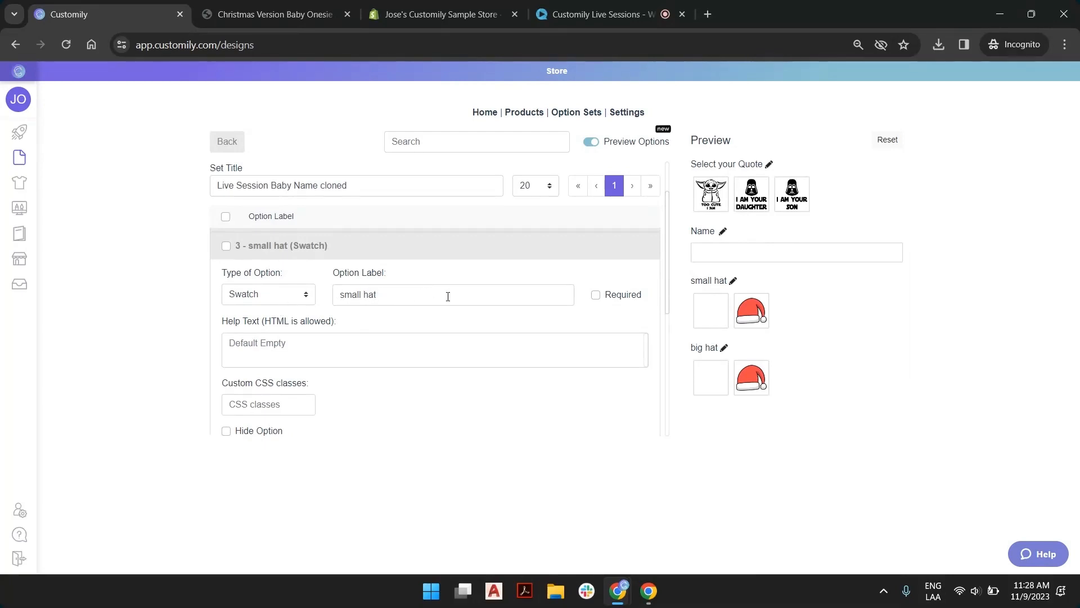
scroll(448, 296, down, 3)
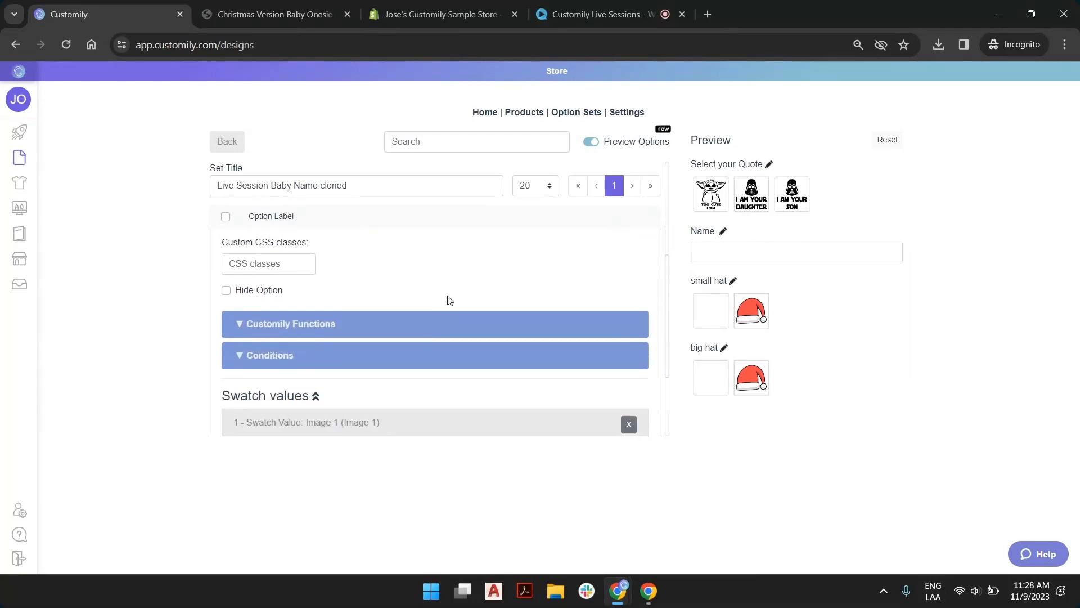
scroll(405, 265, down, 1)
click(405, 265)
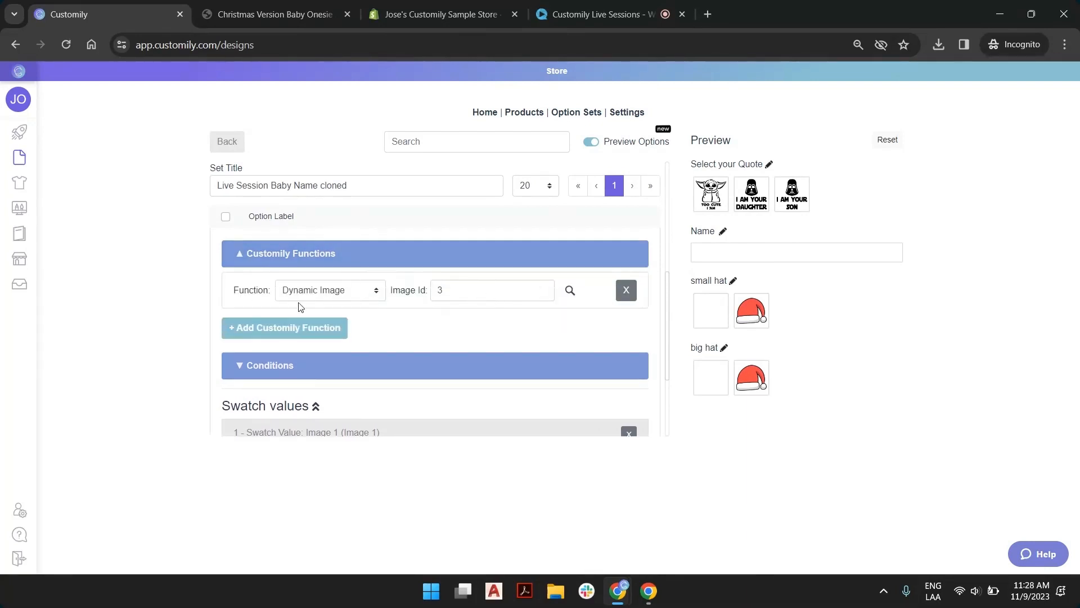
scroll(431, 308, down, 2)
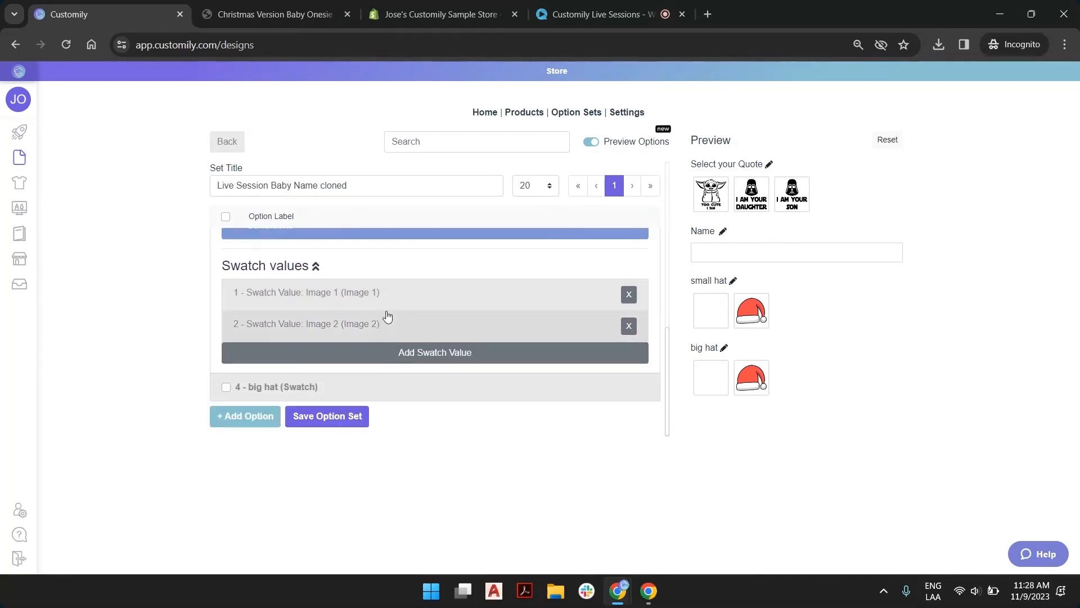
Check the small hat's Image 1 swatch value and mark its Santa hat swatch, Image 2, as selected by default
click(332, 304)
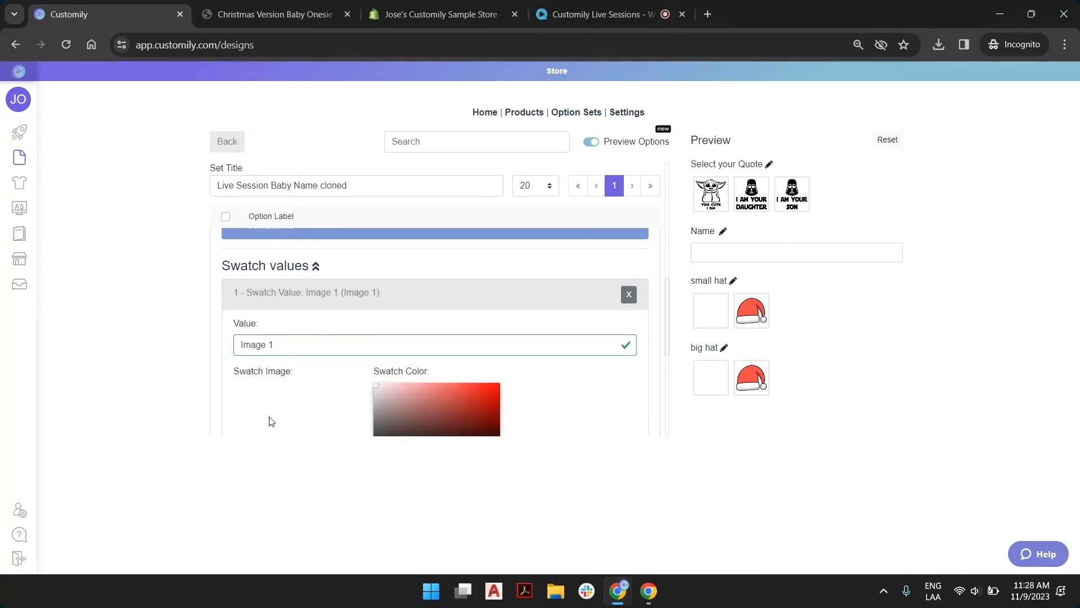
scroll(315, 308, down, 2)
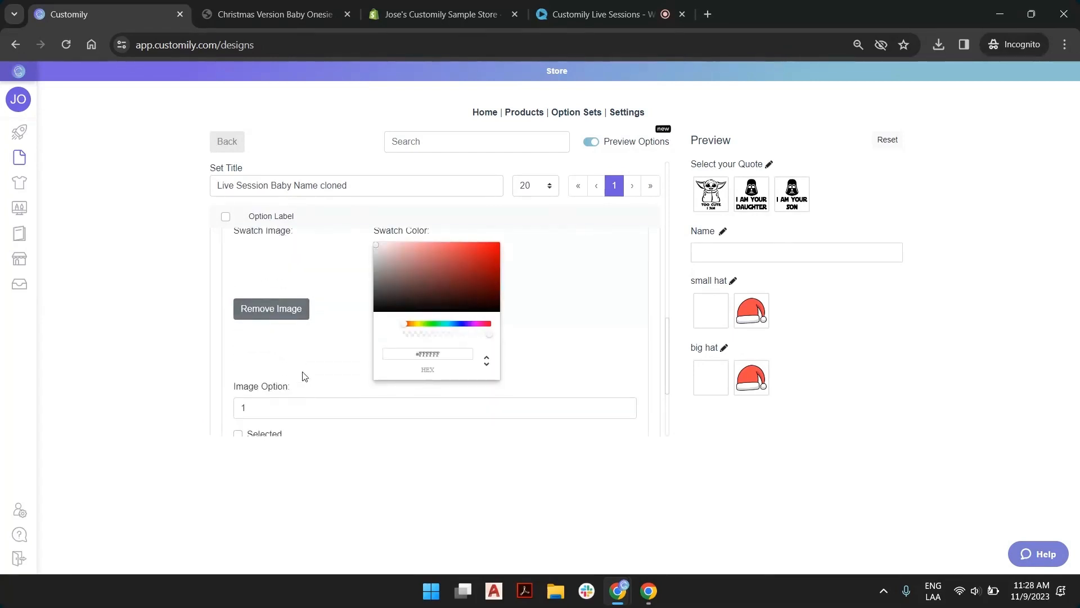
scroll(304, 376, down, 2)
click(299, 327)
scroll(281, 318, down, 2)
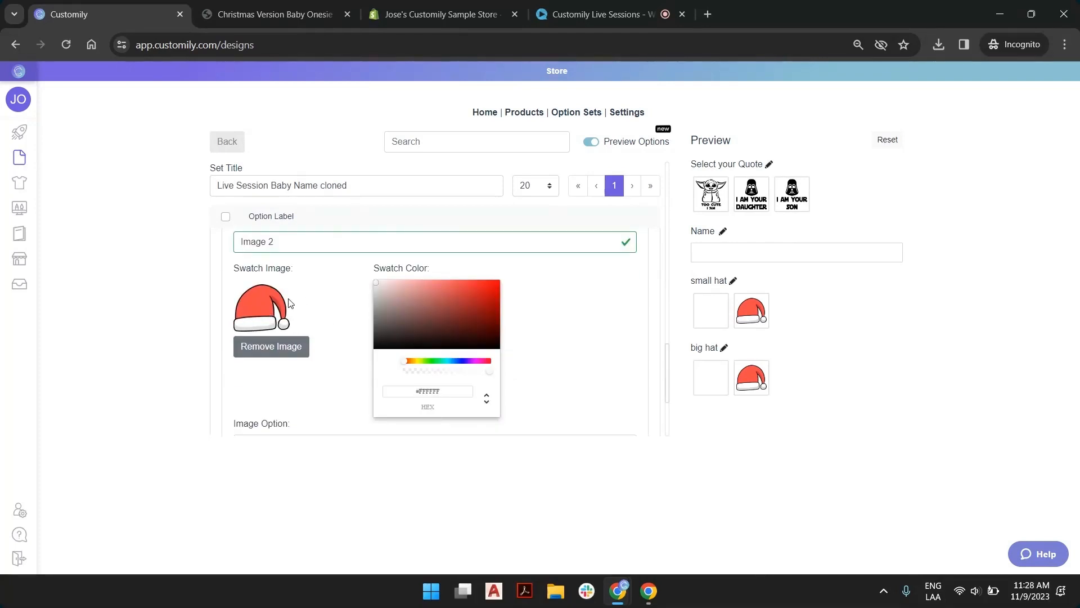
scroll(342, 329, down, 2)
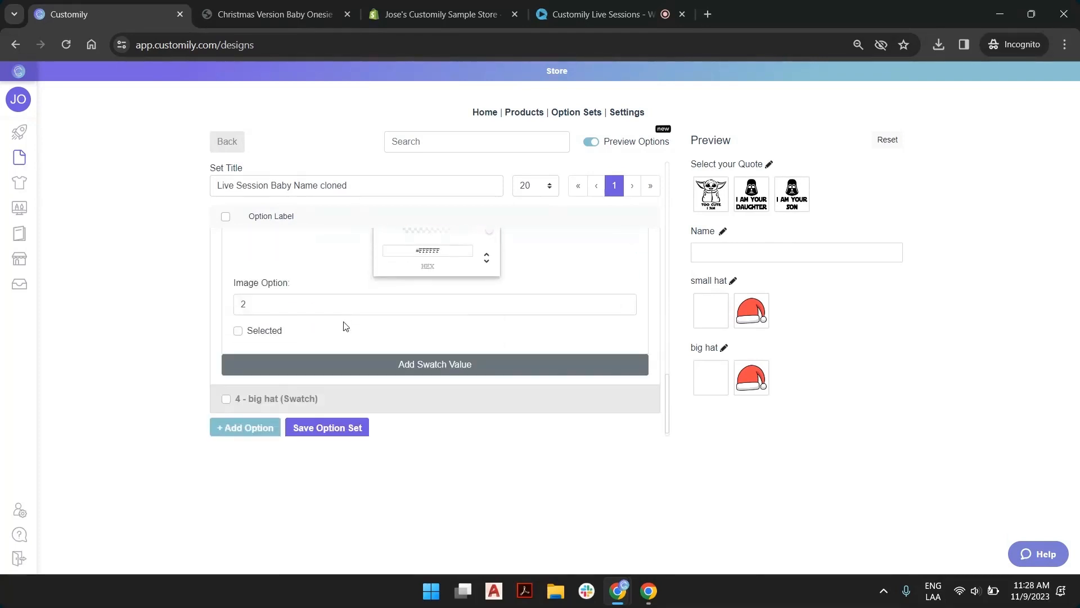
click(238, 332)
scroll(263, 244, up, 1)
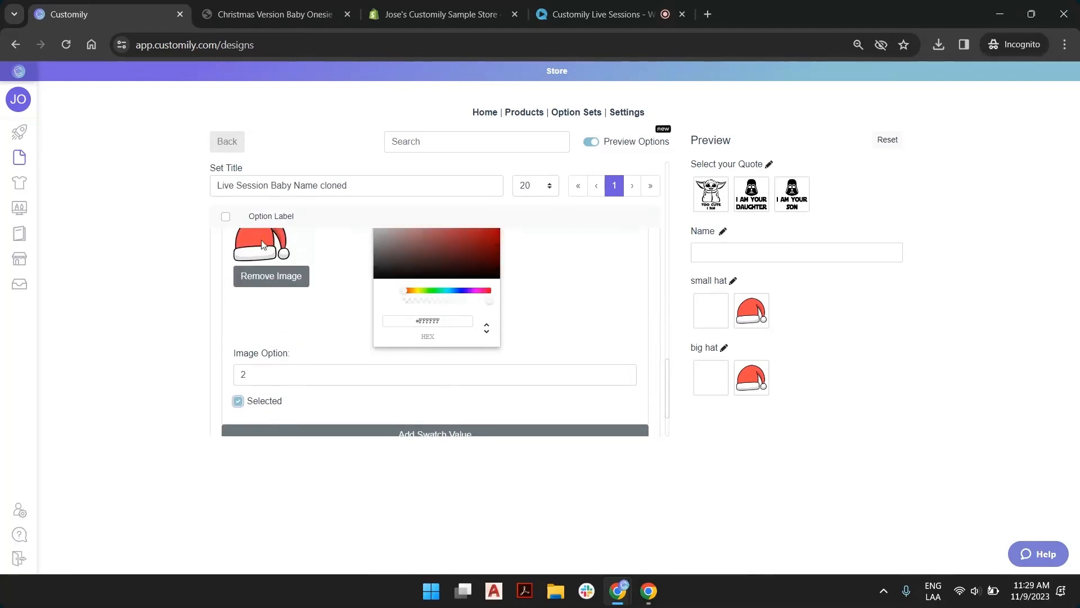
click(238, 402)
Collapse both swatch values and the Customily functions of the small hat option
scroll(332, 355, up, 4)
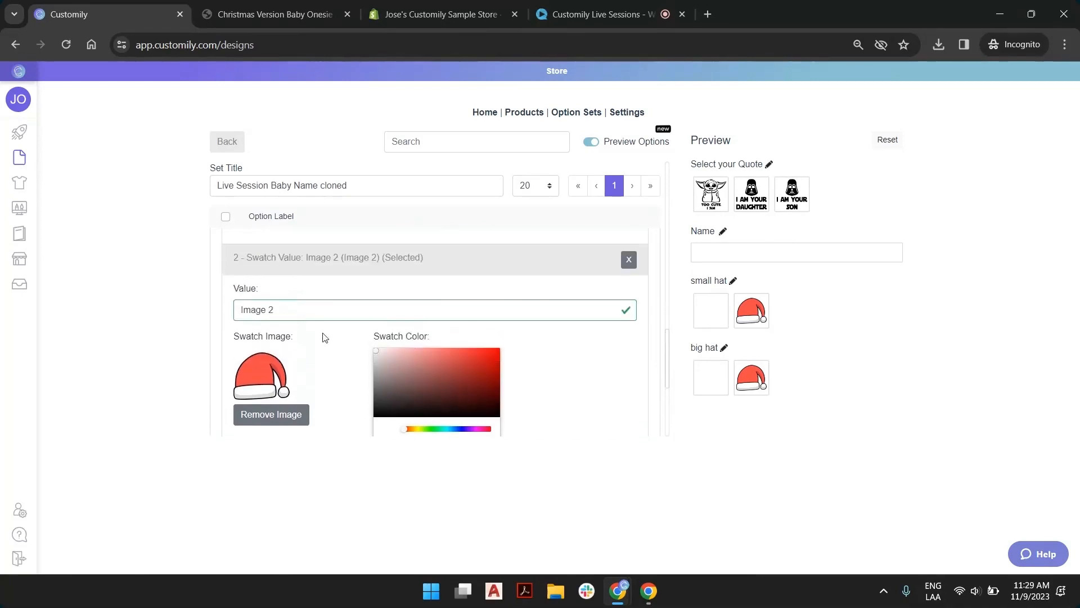
scroll(326, 338, down, 1)
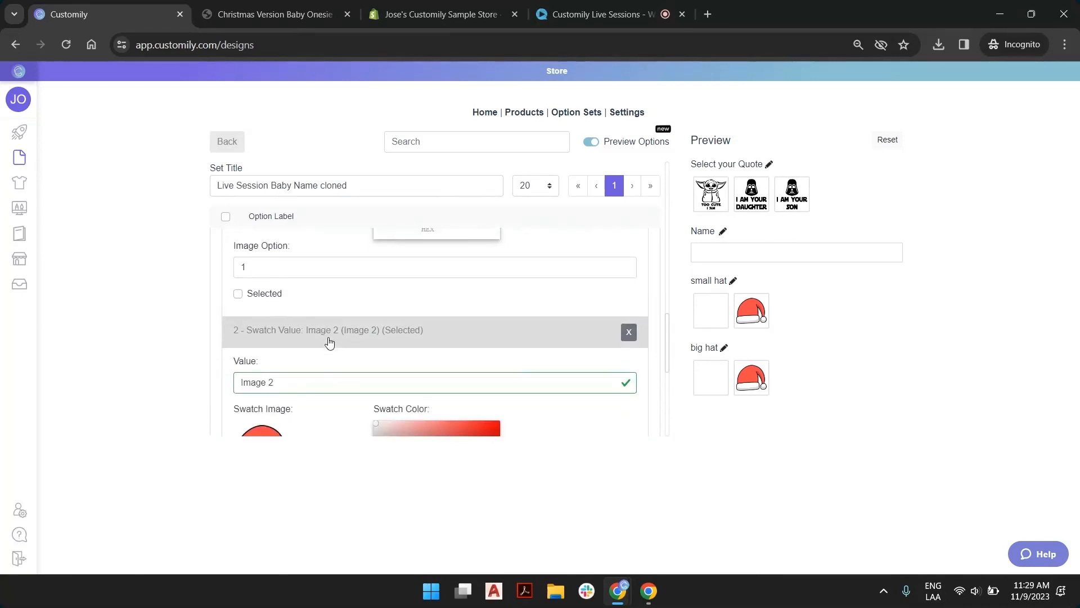
click(329, 342)
scroll(330, 325, up, 3)
click(325, 300)
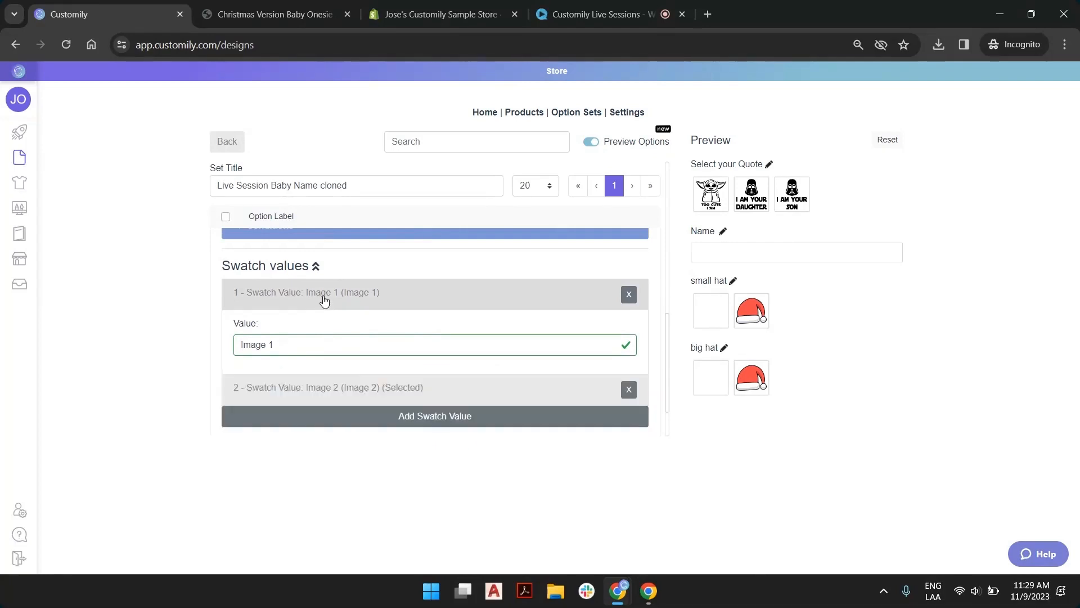
scroll(281, 306, up, 2)
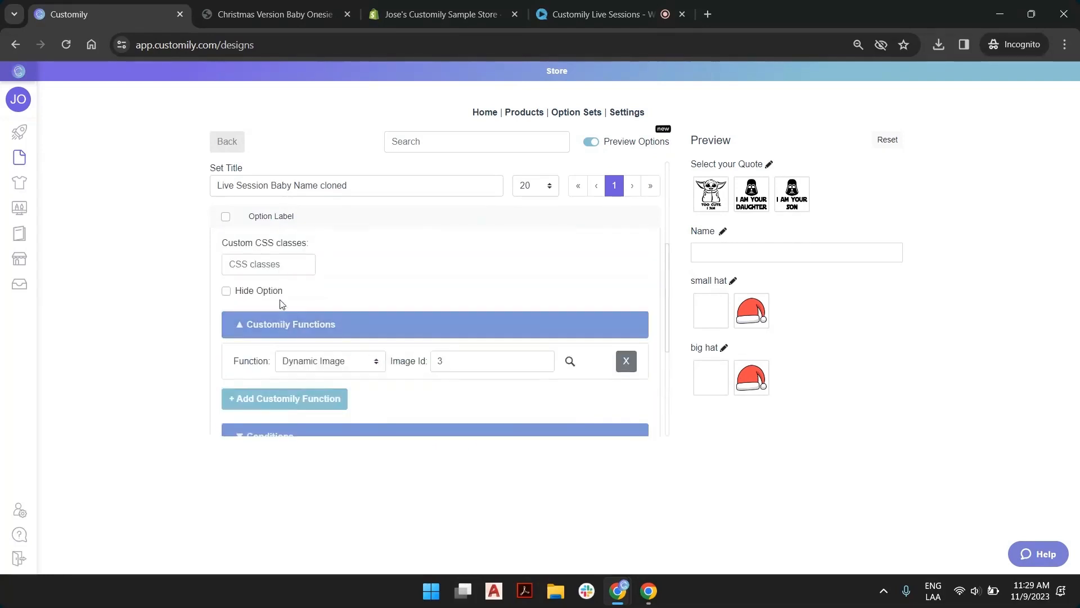
click(282, 331)
Add a condition that shows the small hat when Select your Quote is the "I am your daughter" or "I am your son" swatch
scroll(325, 314, down, 1)
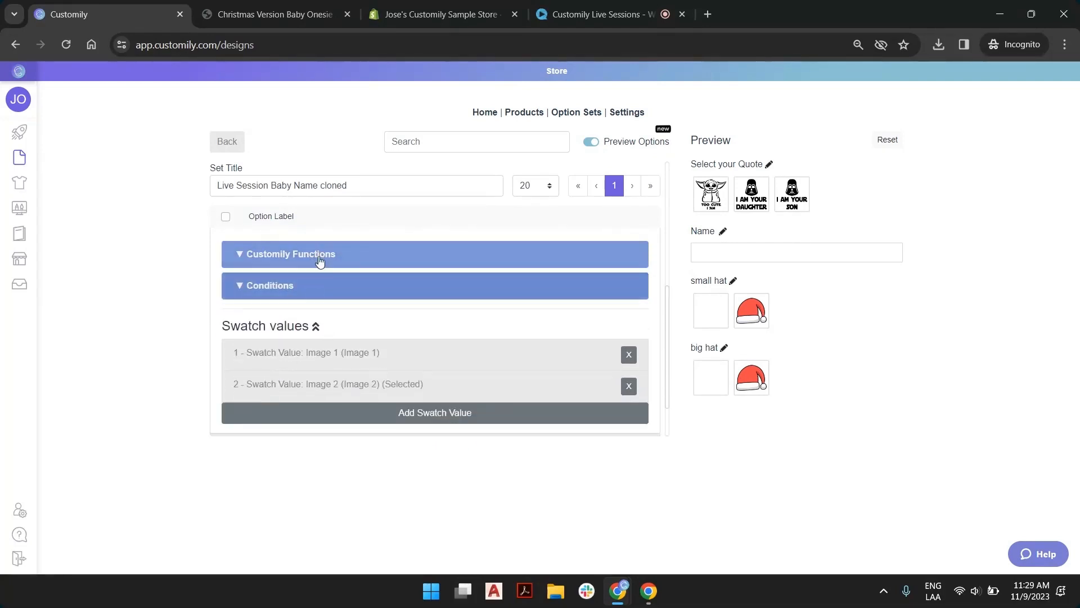
click(242, 290)
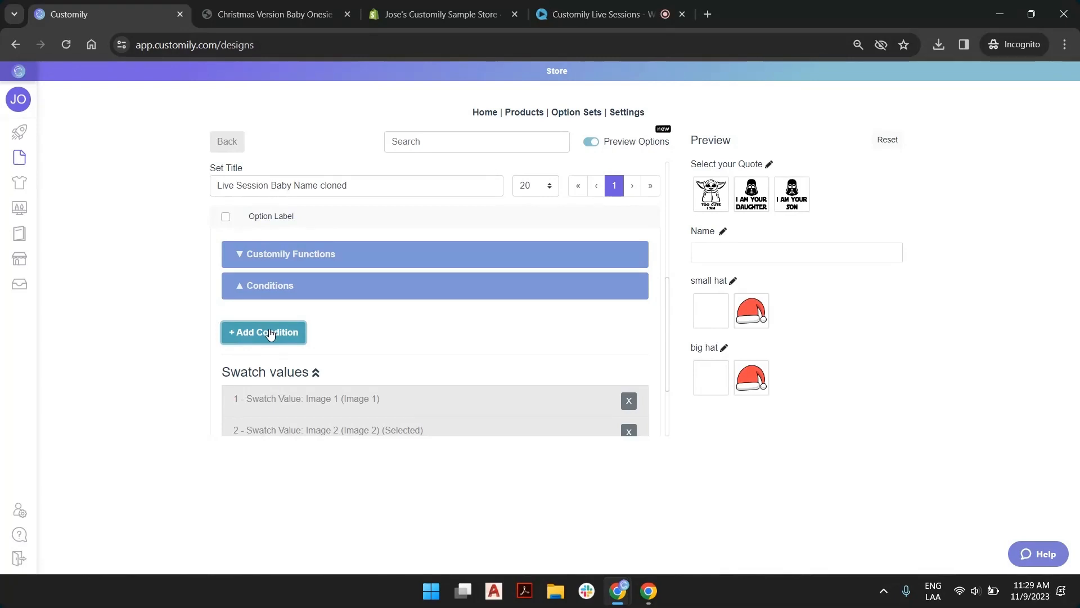
click(271, 334)
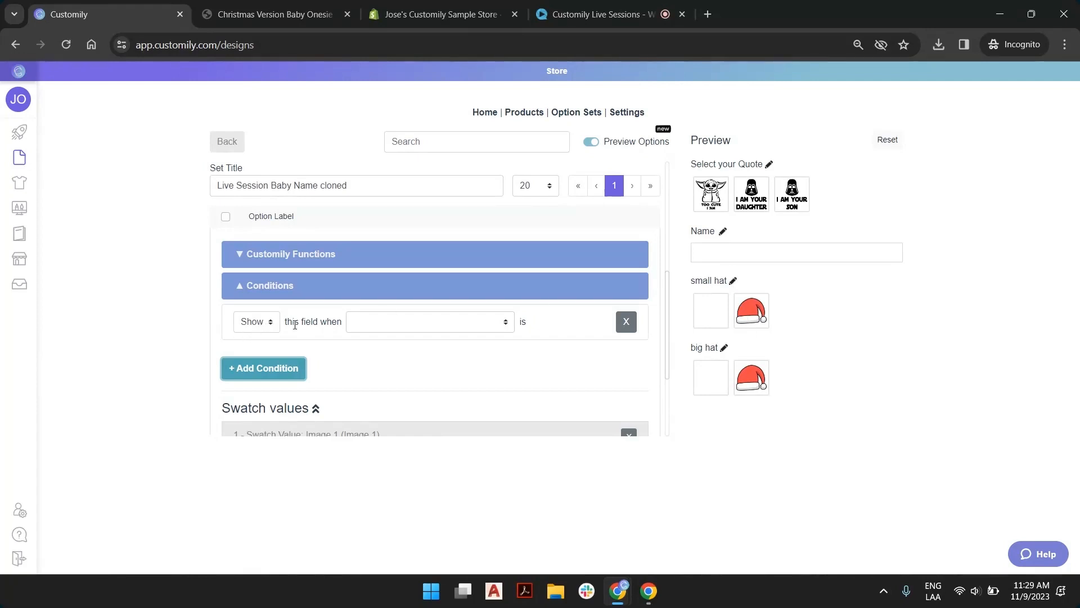
click(401, 319)
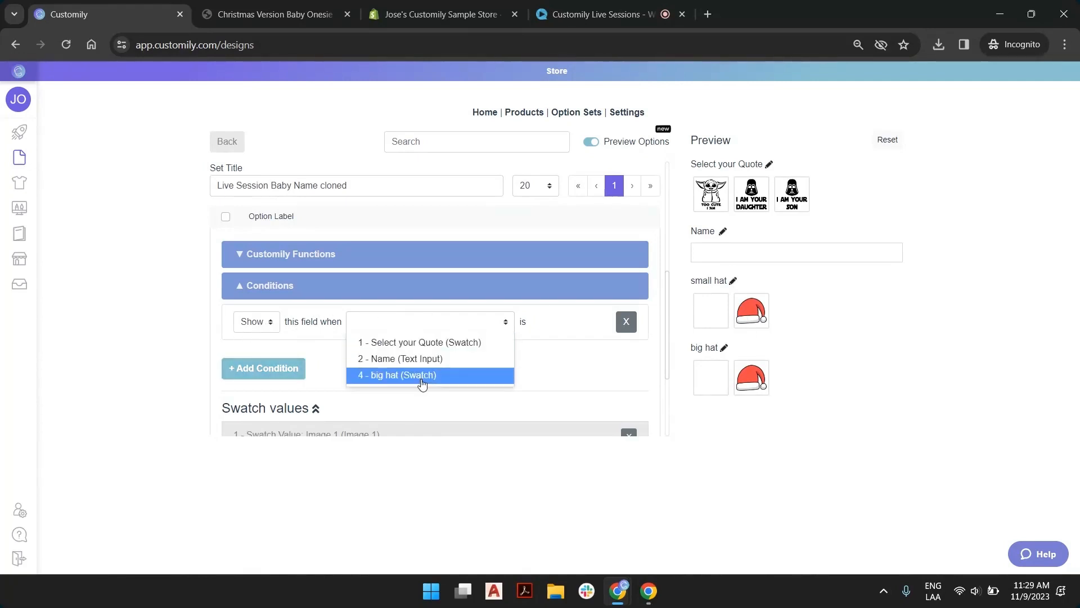
click(447, 346)
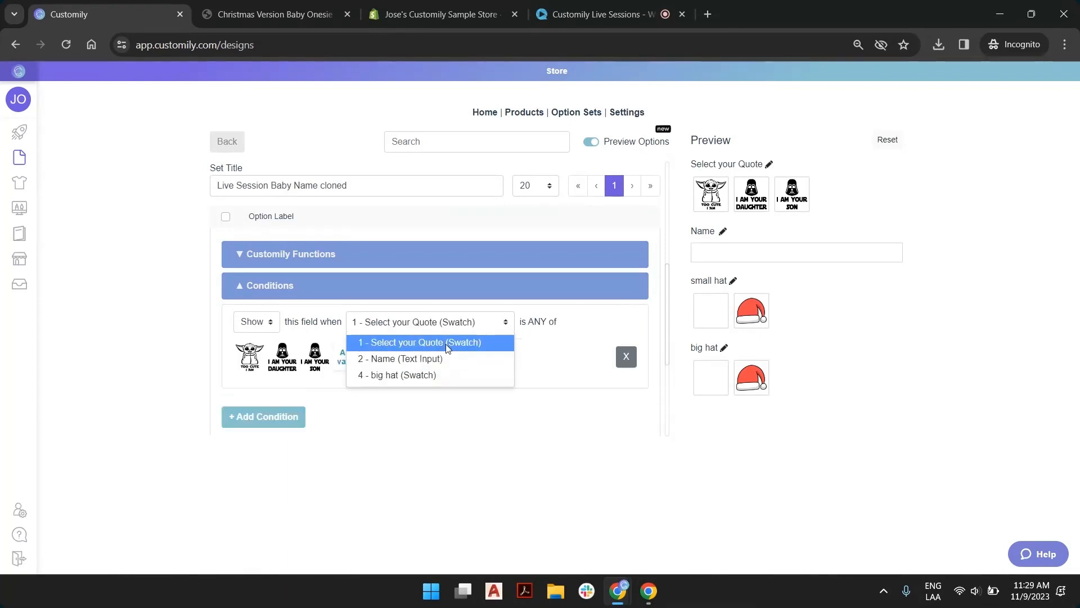
click(283, 358)
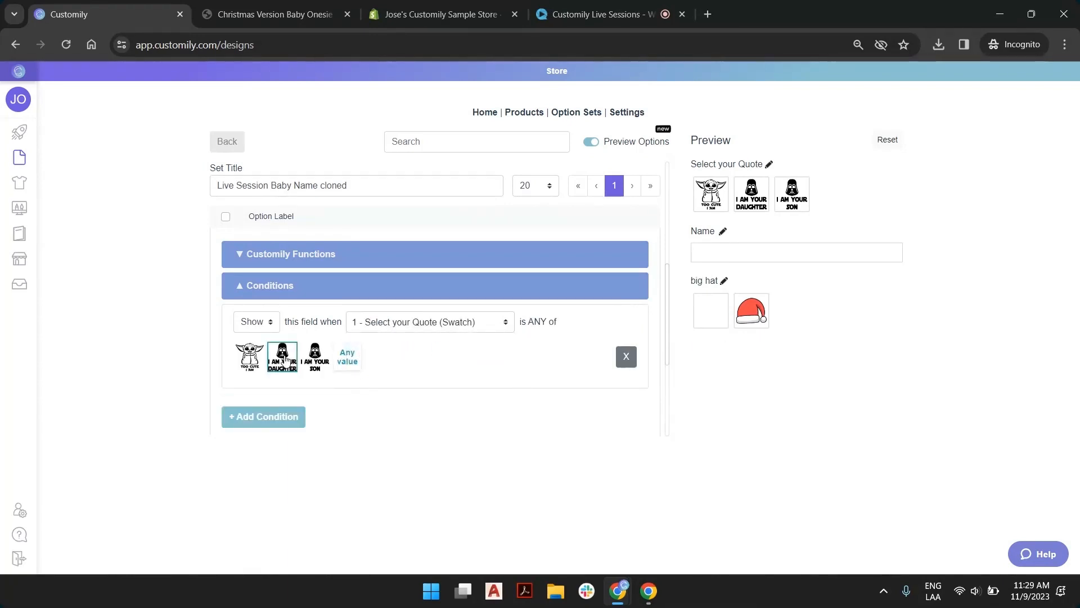
click(316, 360)
Add a condition to the big hat option that shows it when Select your Quote is the "Too cute I am" swatch
scroll(392, 349, down, 1)
scroll(391, 349, down, 1)
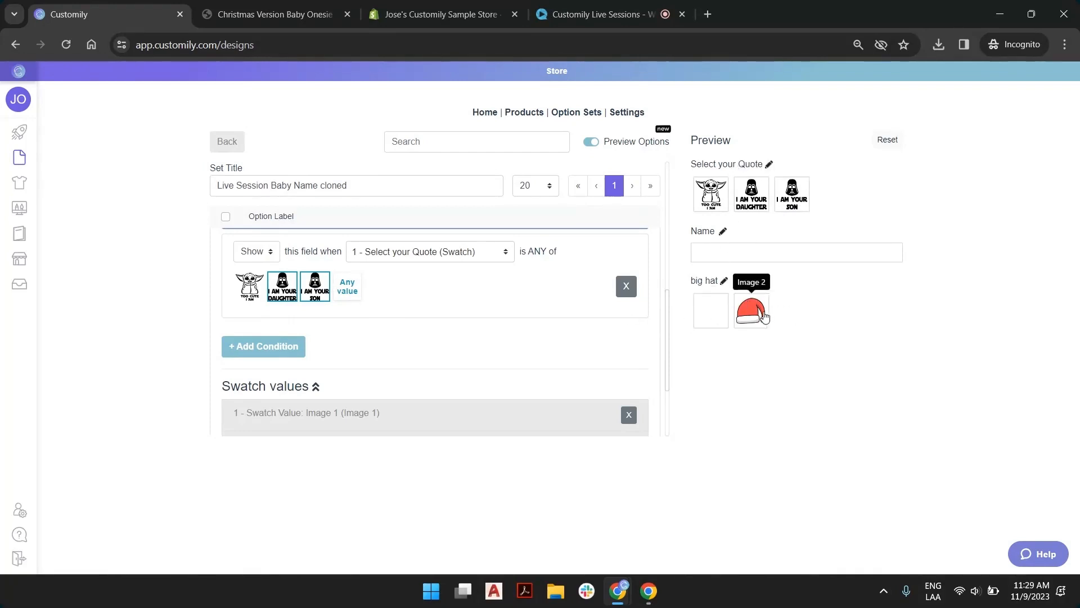
scroll(347, 299, down, 2)
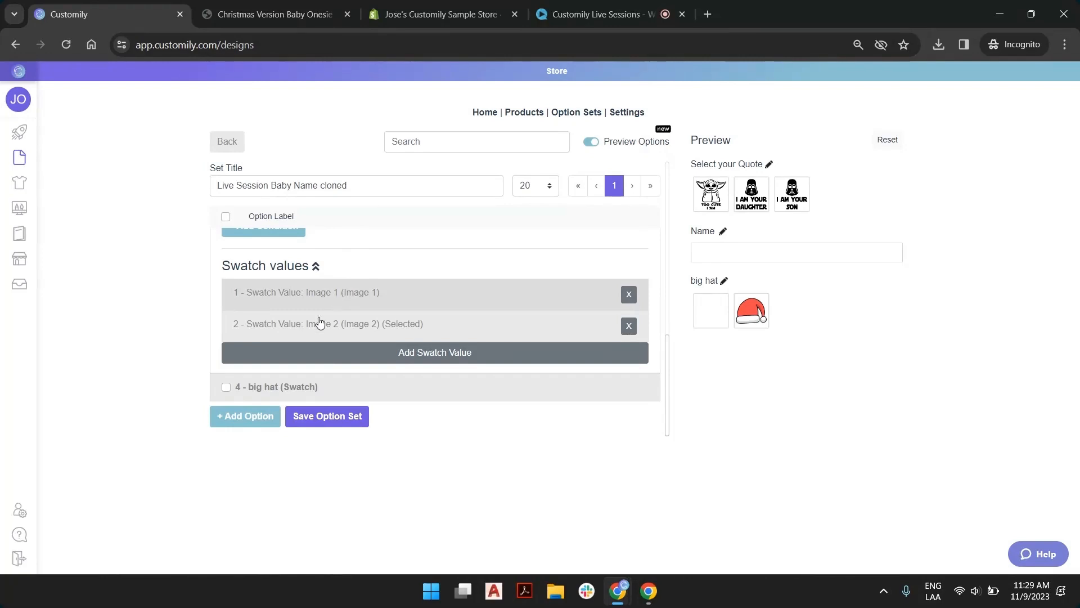
click(309, 389)
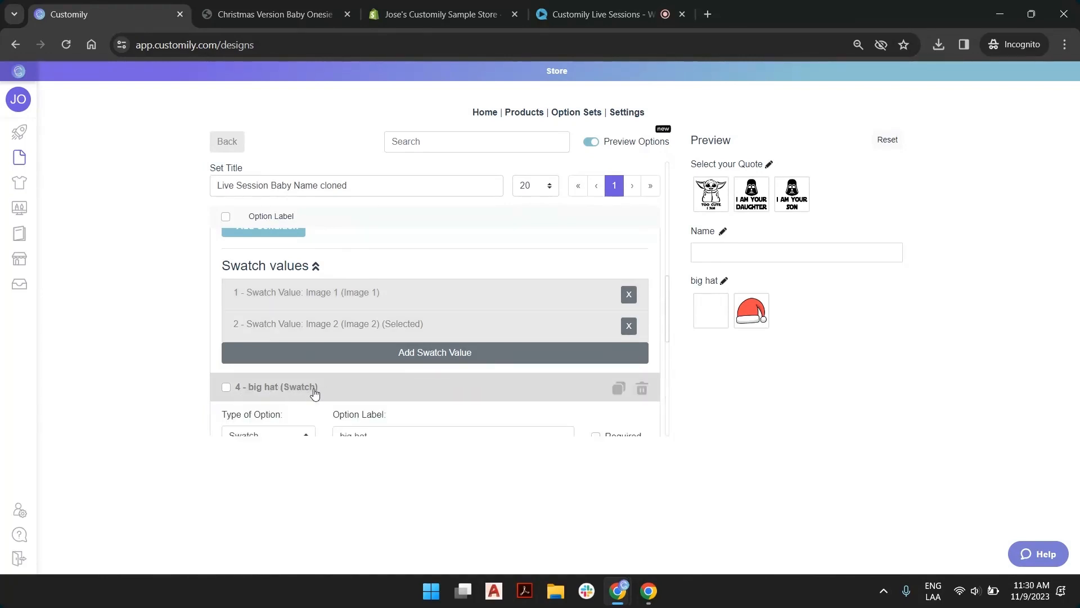
scroll(314, 393, down, 6)
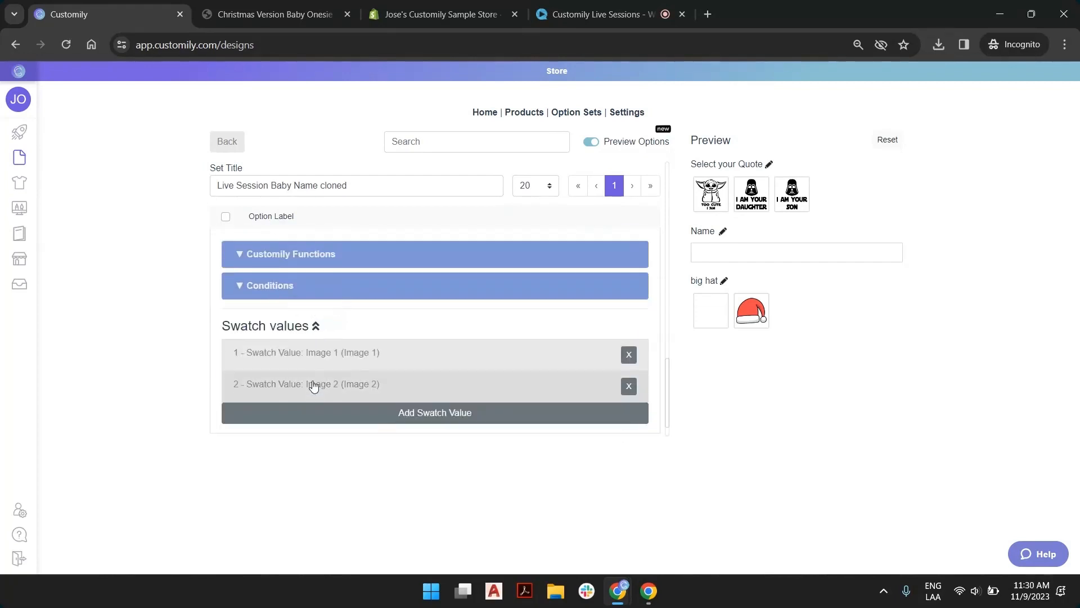
click(284, 287)
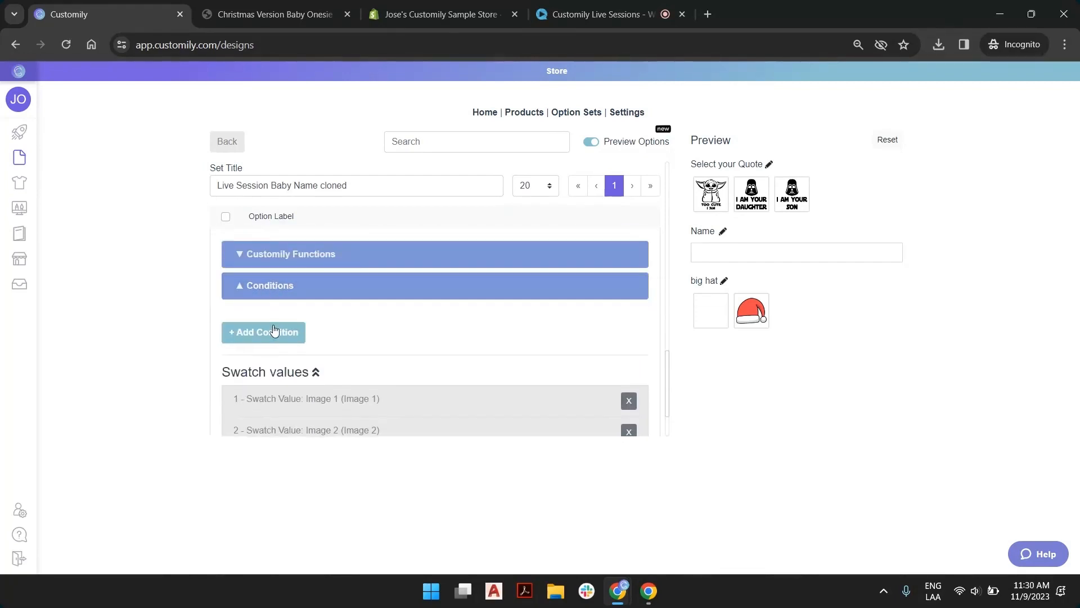
click(406, 316)
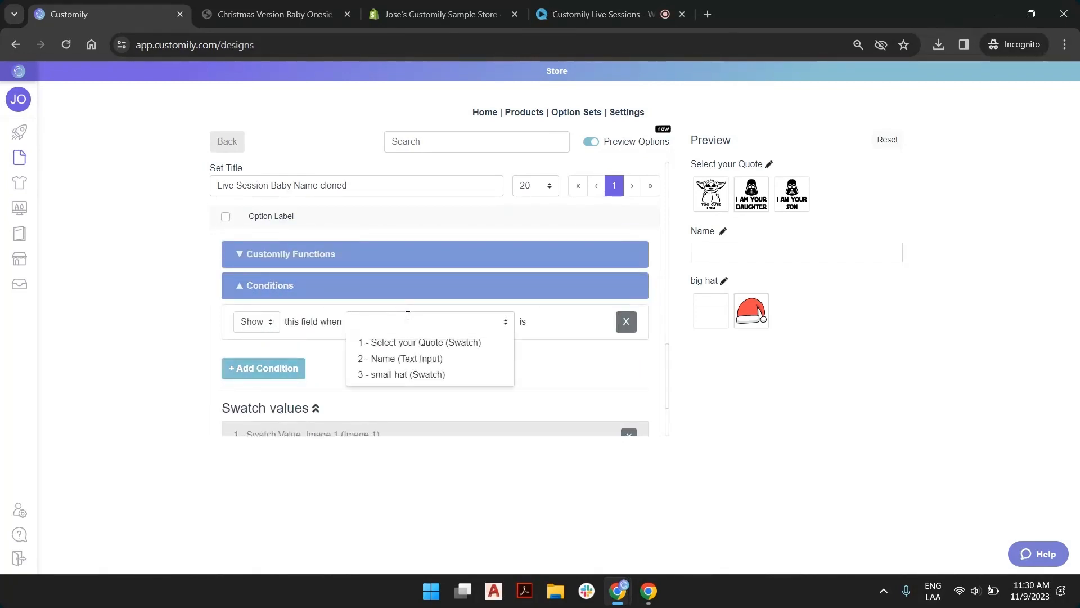
click(416, 342)
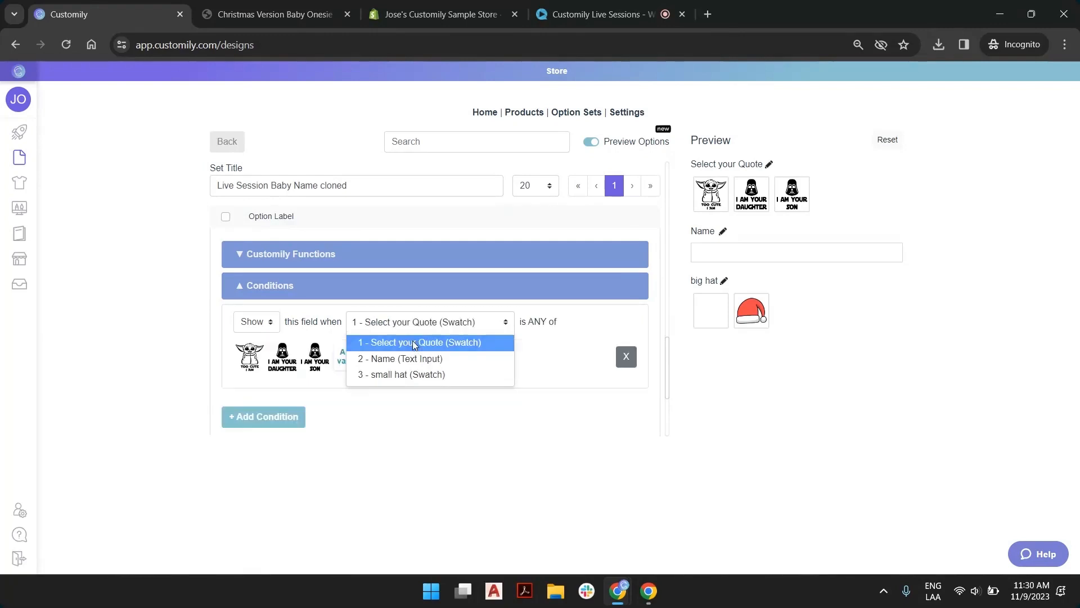
click(254, 356)
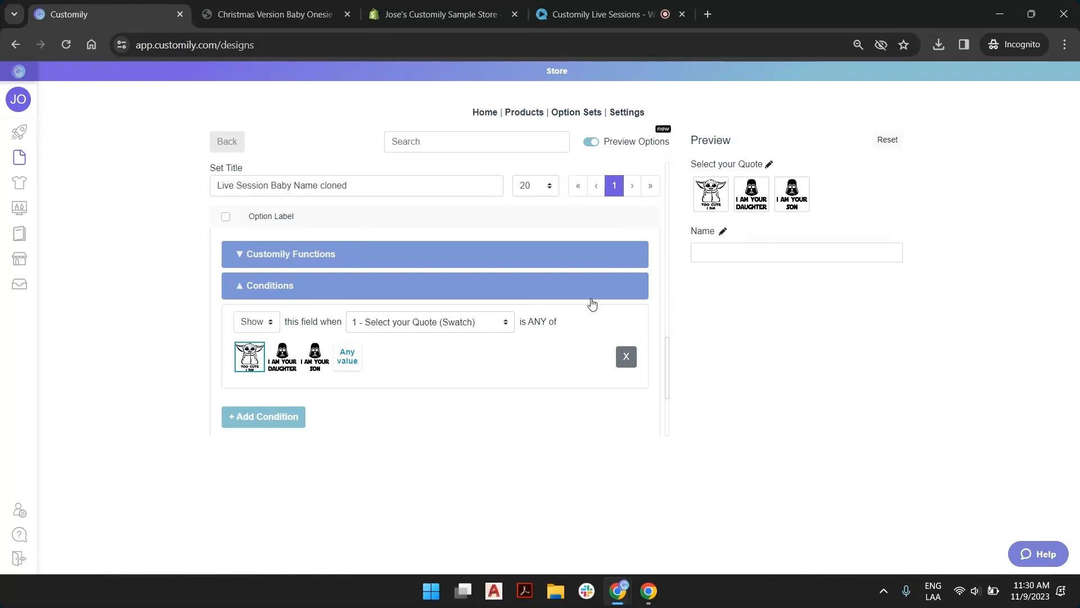
Check the big hat's Image 1 swatch value and mark its Santa hat swatch, Image 2, as selected by default
scroll(406, 352, down, 3)
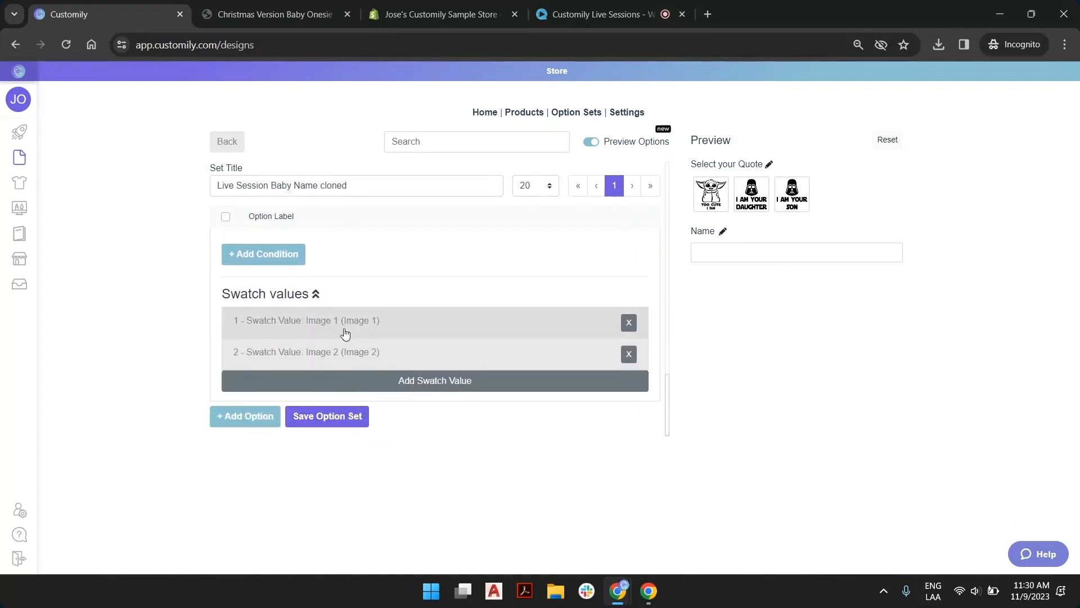
click(274, 330)
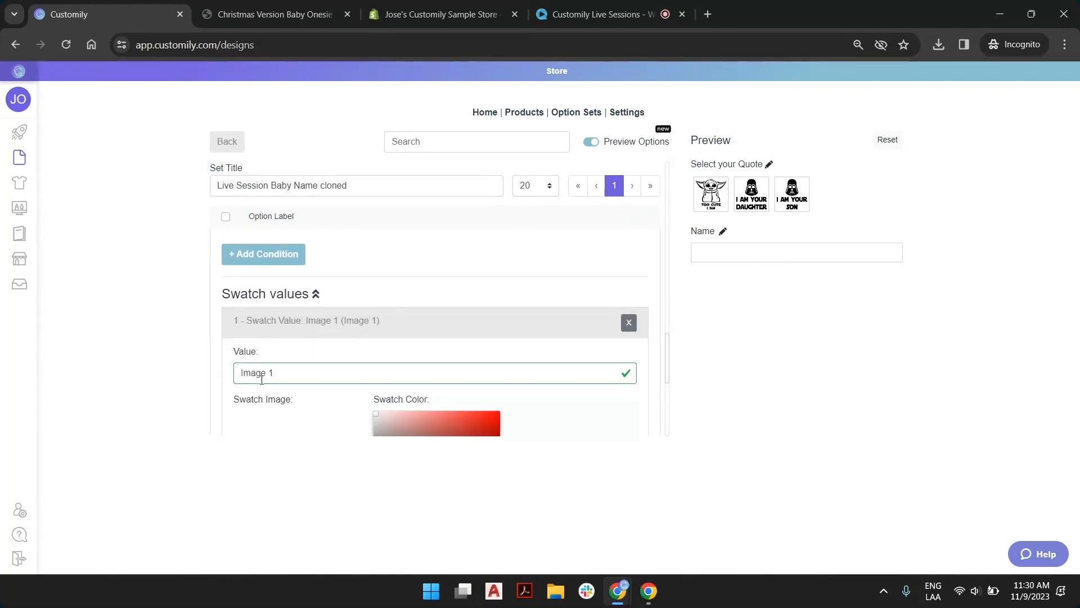
scroll(268, 416, down, 1)
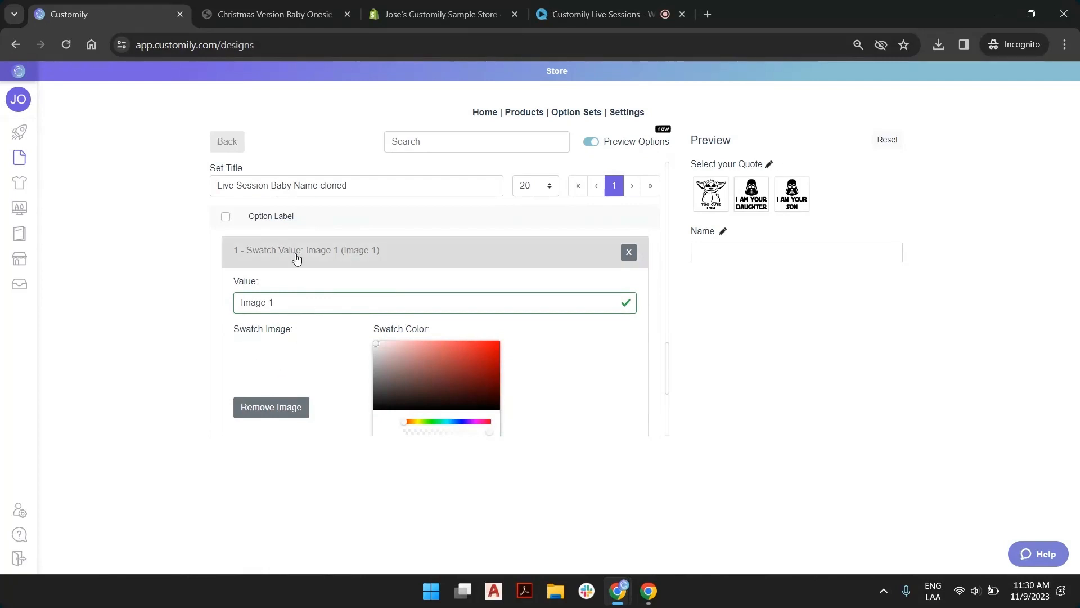
click(369, 253)
click(339, 351)
scroll(282, 360, down, 2)
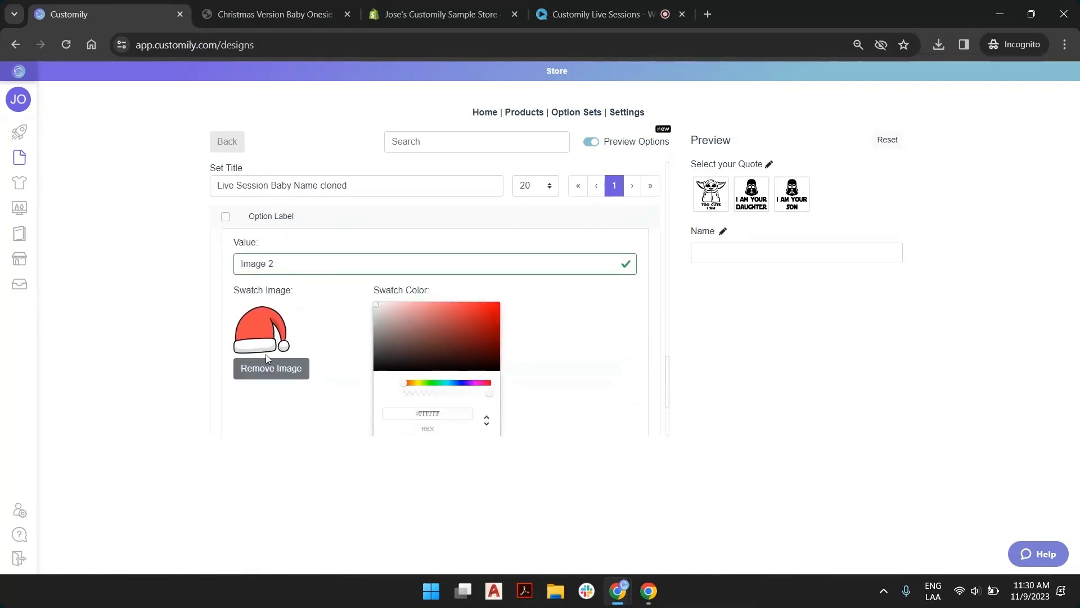
scroll(256, 352, down, 3)
click(238, 353)
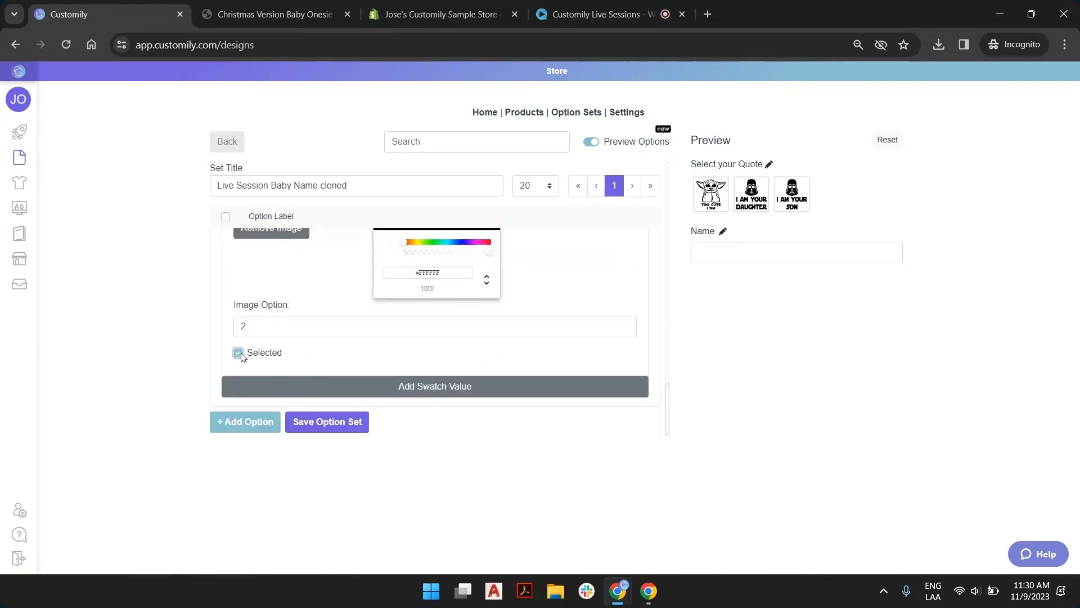
Test the hat conditions in the preview by switching between the "Too cute I am", daughter and son quotes
click(710, 196)
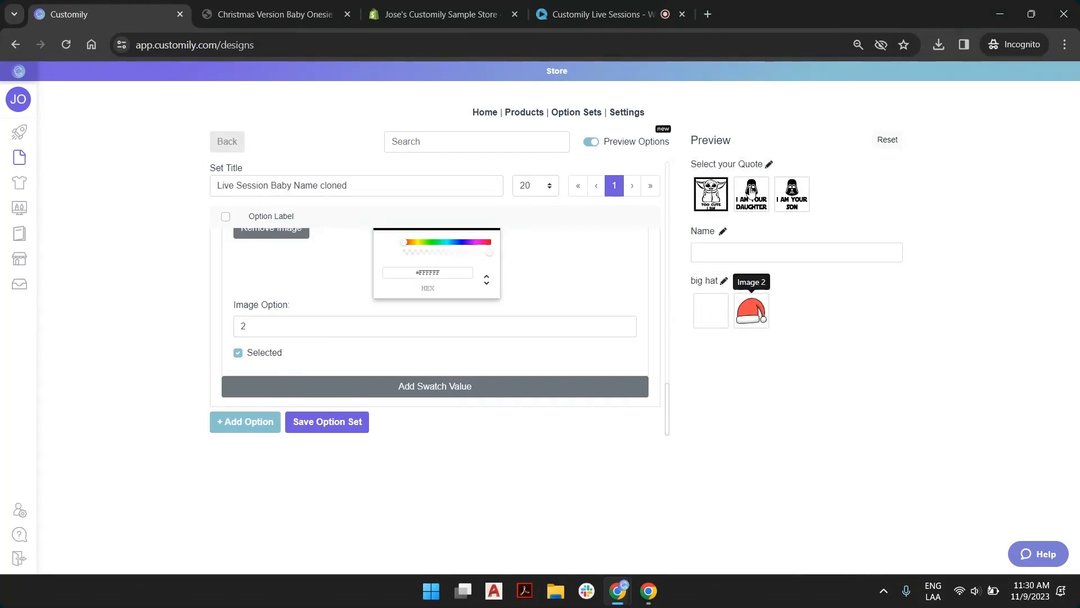
click(754, 203)
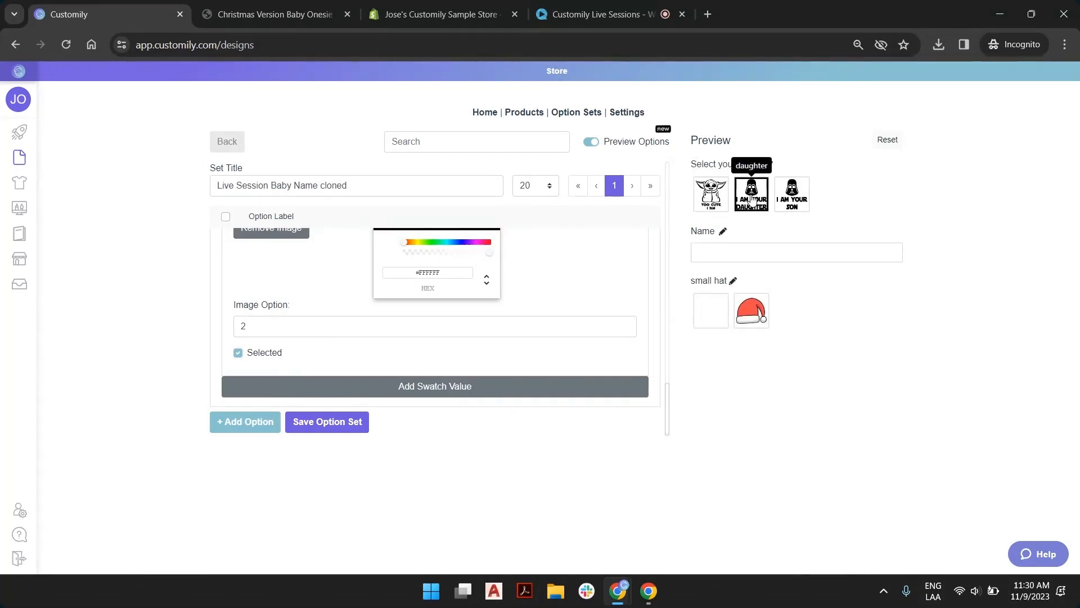
click(792, 198)
click(751, 202)
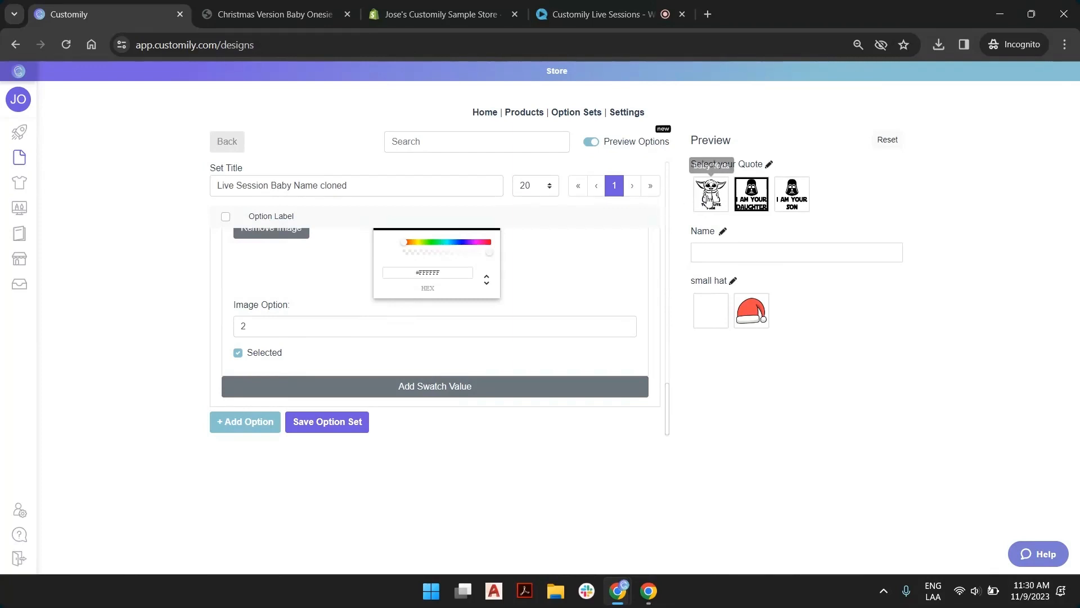
click(709, 200)
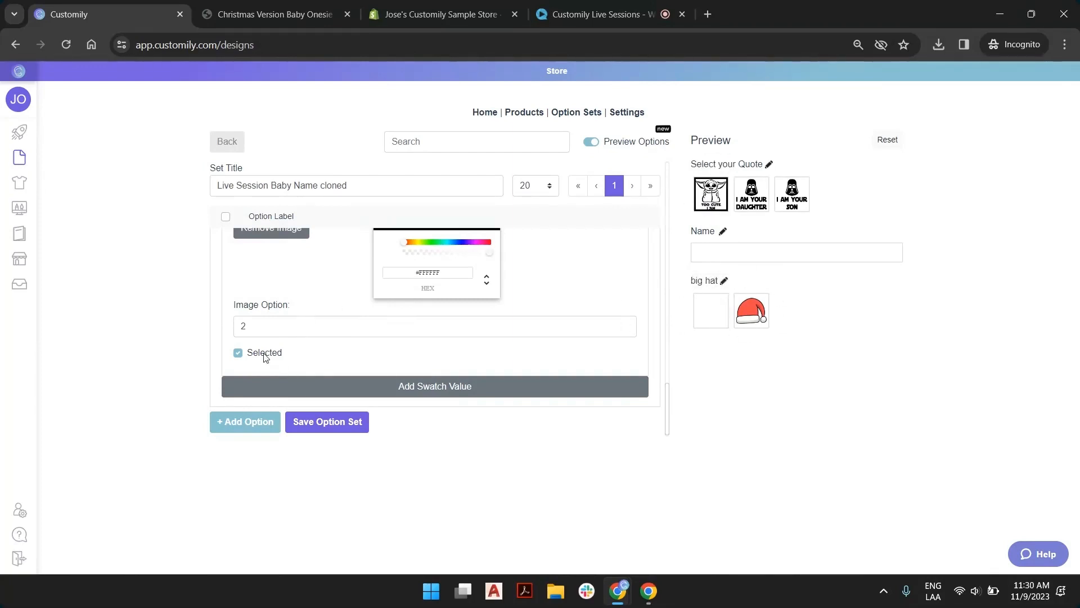
Try the big hat option shown and hidden in the preview, leaving it set as a hidden option
scroll(275, 343, up, 3)
scroll(265, 313, up, 3)
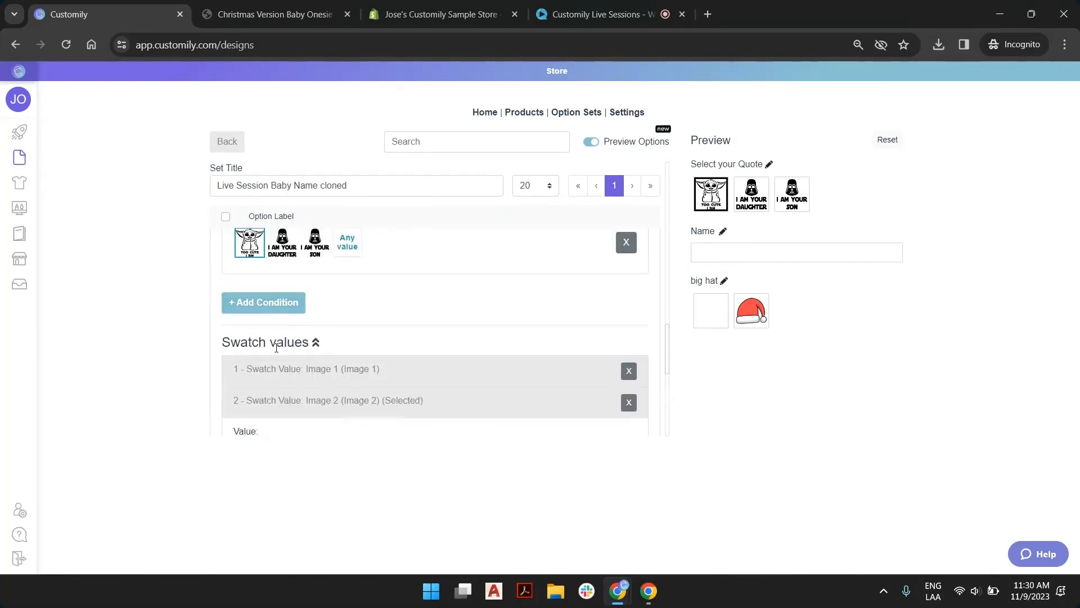
scroll(282, 306, up, 1)
scroll(254, 314, down, 6)
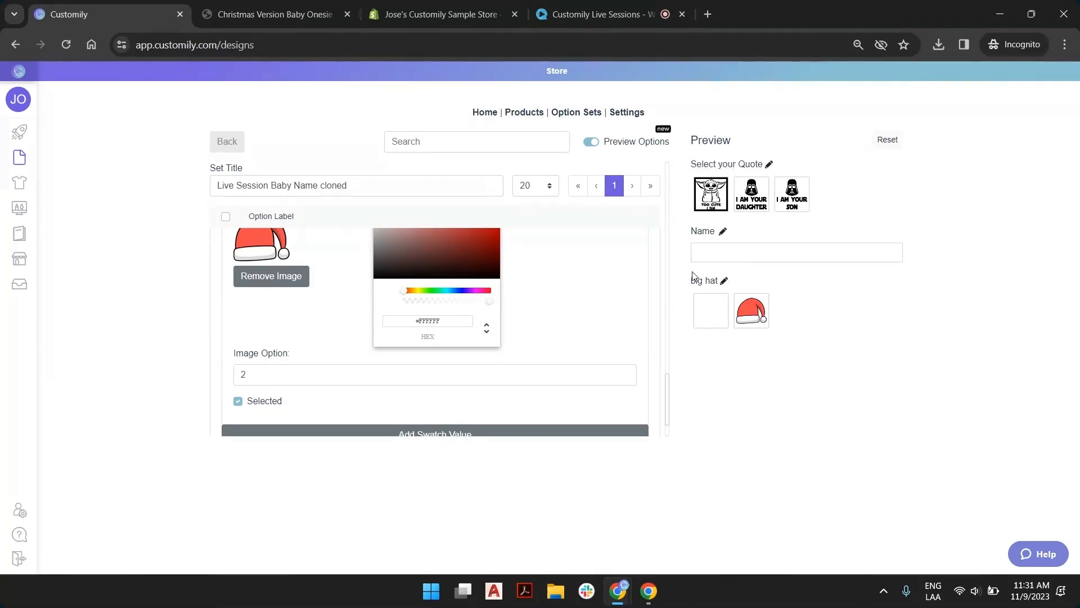
scroll(315, 328, up, 10)
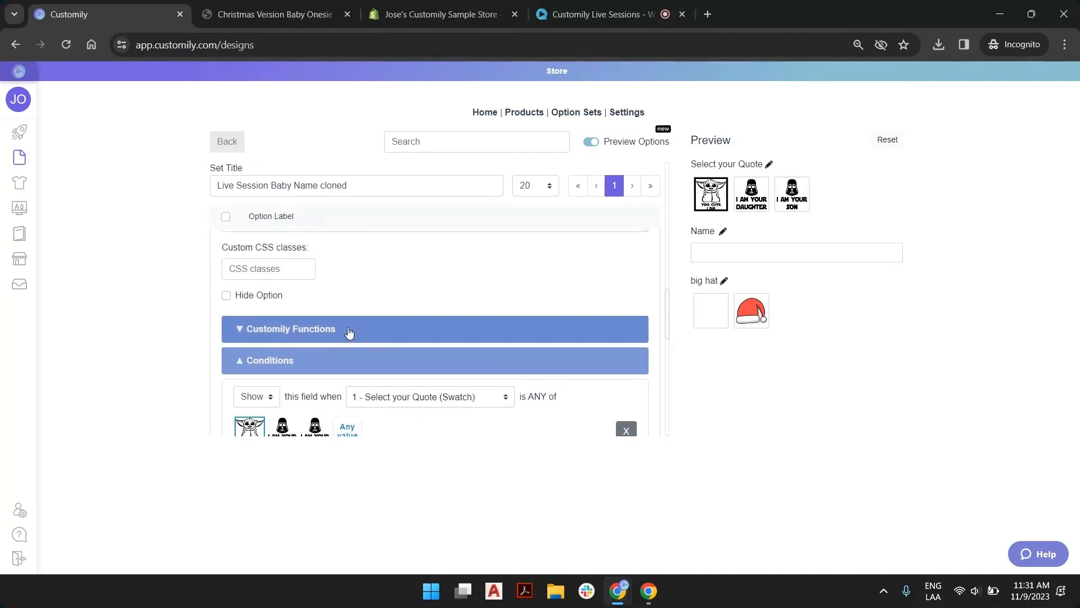
click(226, 297)
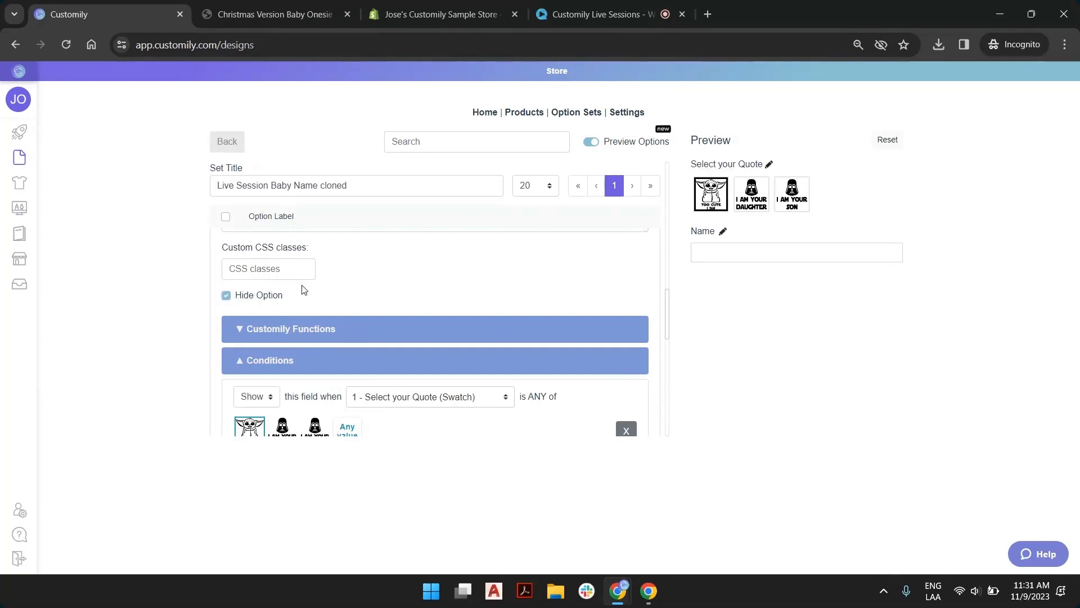
click(227, 296)
click(753, 312)
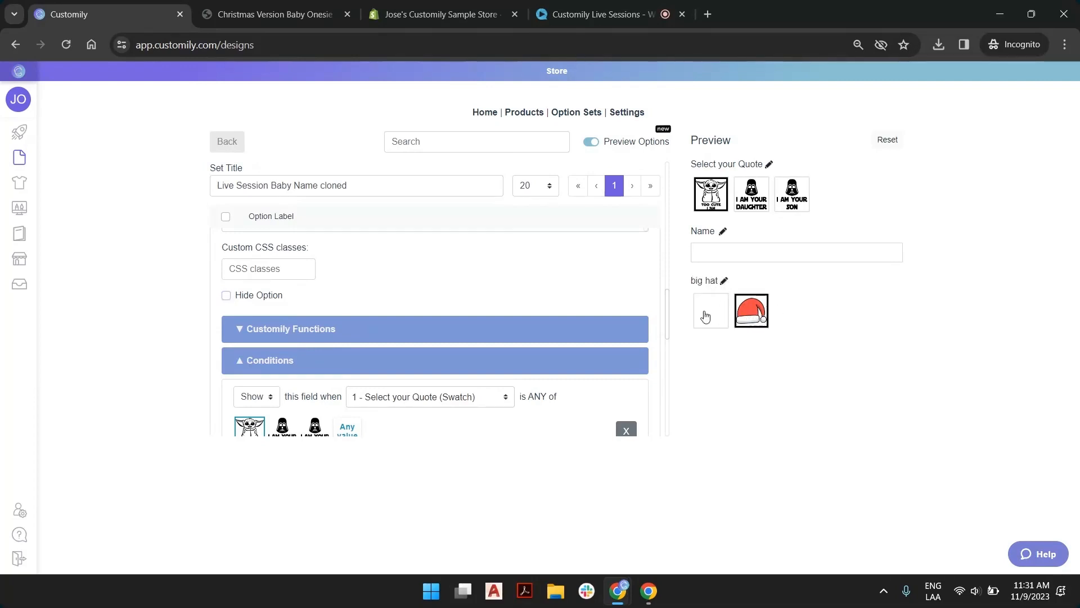
click(226, 296)
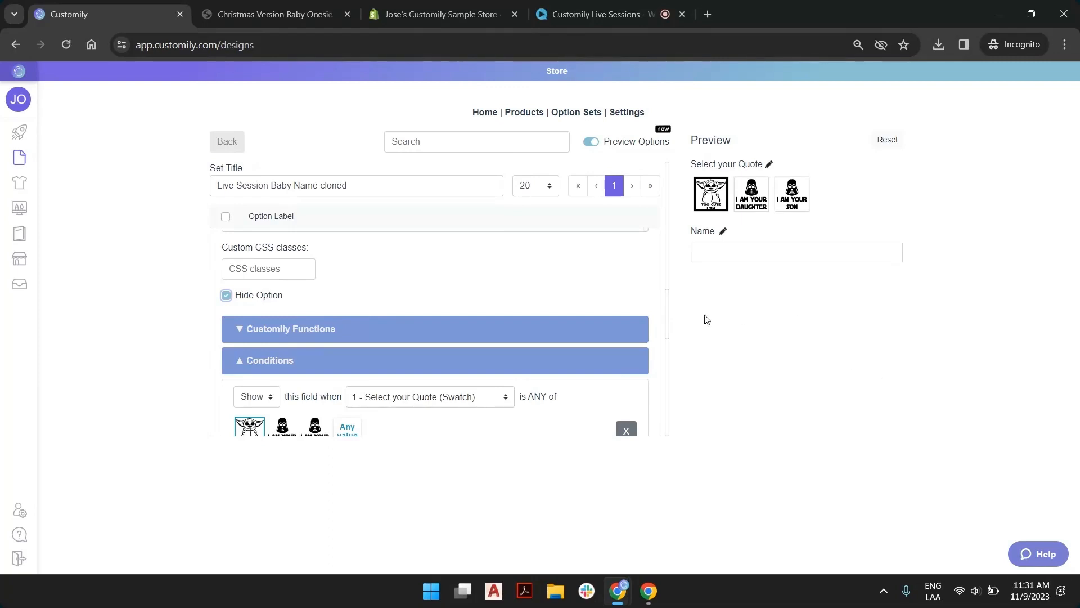
Preview the "I am your daughter" quote and set its small hat option as hidden
click(752, 194)
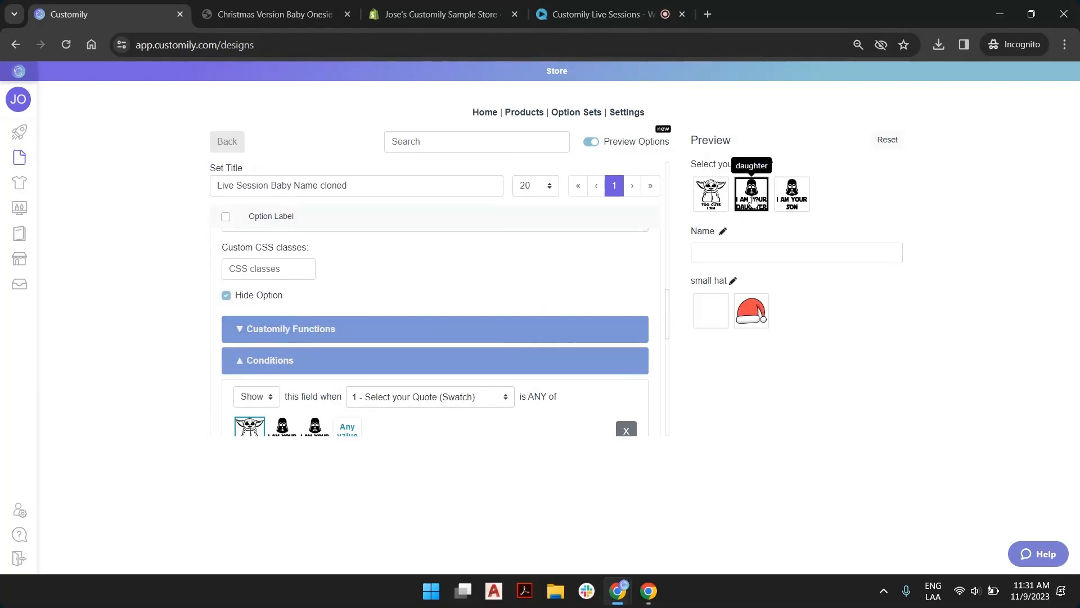
click(733, 281)
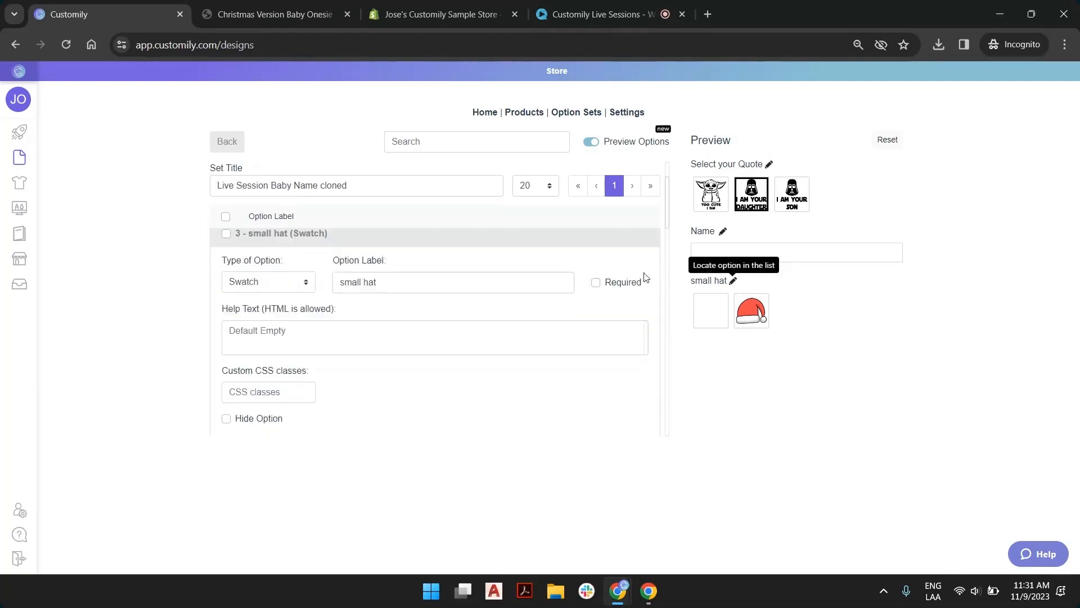
scroll(289, 287, down, 1)
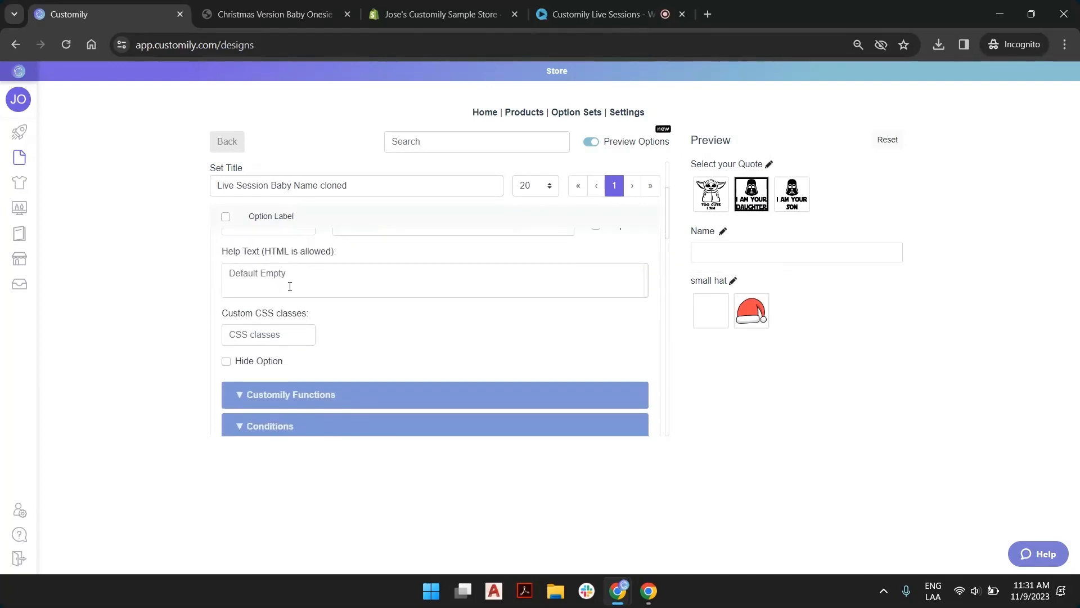
click(231, 362)
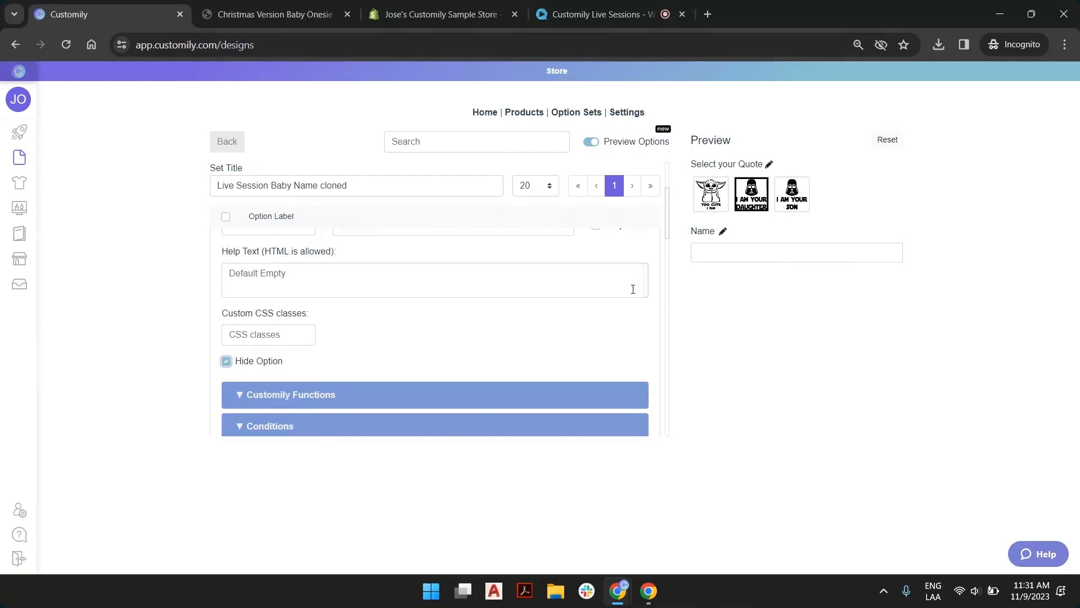
Collapse the small hat and big hat options and save the "Live Session Baby Name cloned" option set
scroll(371, 292, up, 3)
click(381, 316)
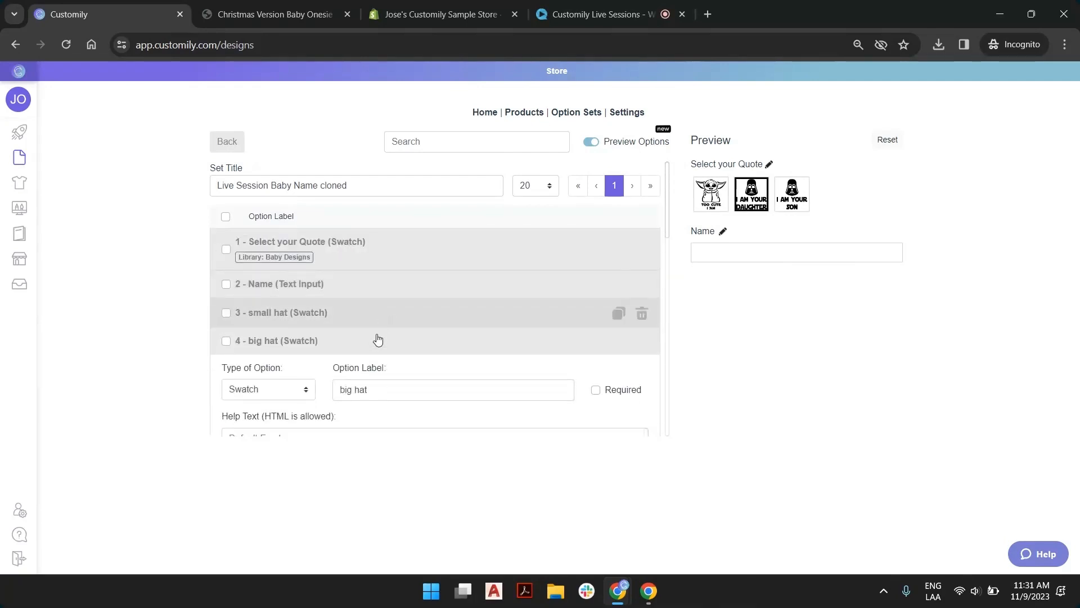
click(376, 341)
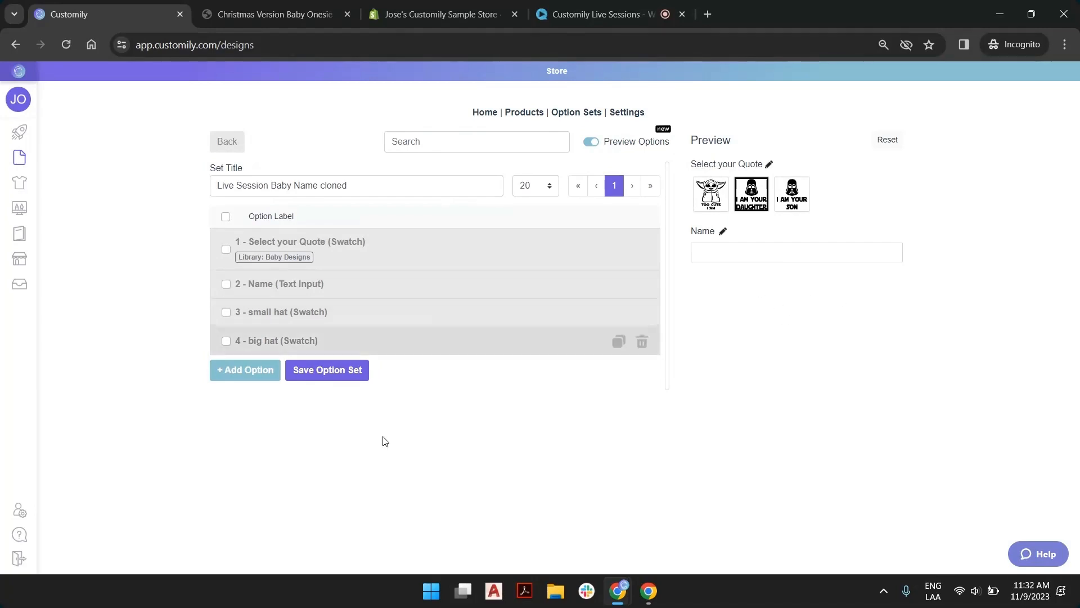
click(347, 370)
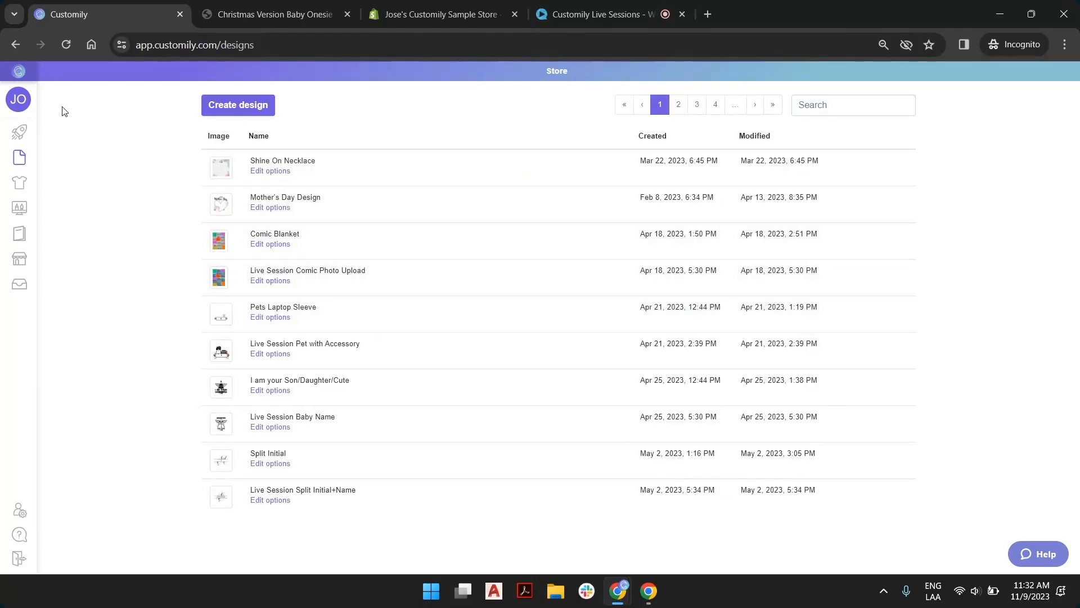
Start a new product from CustomCat, search its catalog for "ones" and return to the start page
click(36, 133)
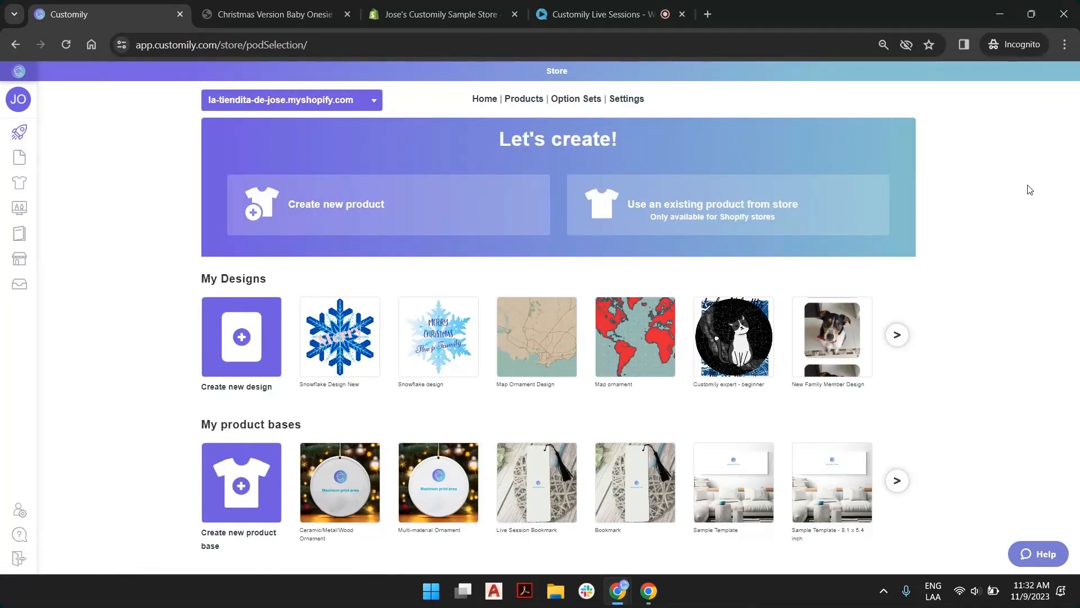
click(314, 211)
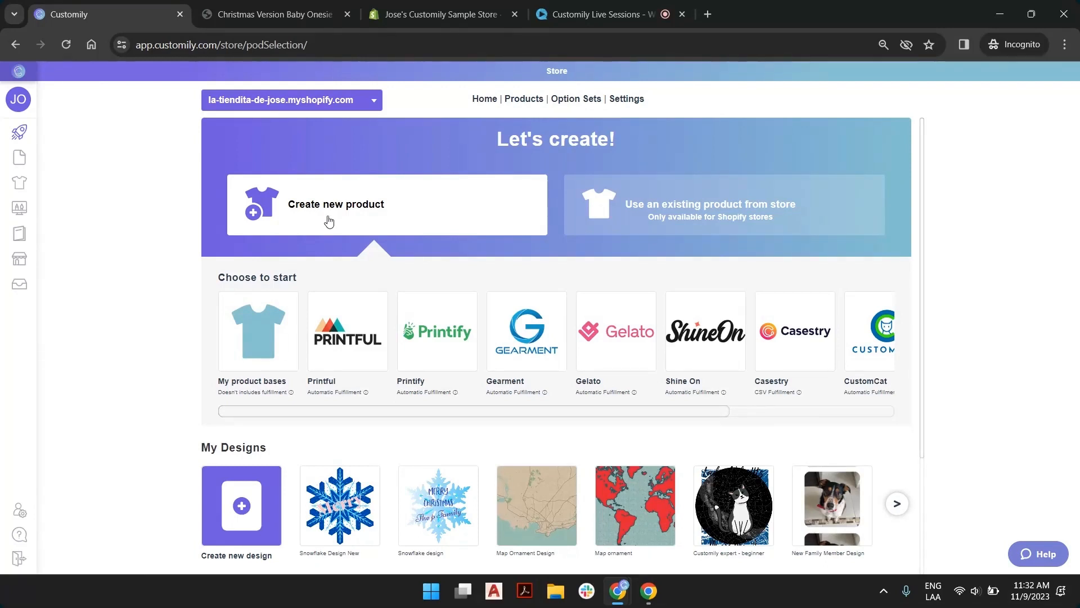
click(880, 339)
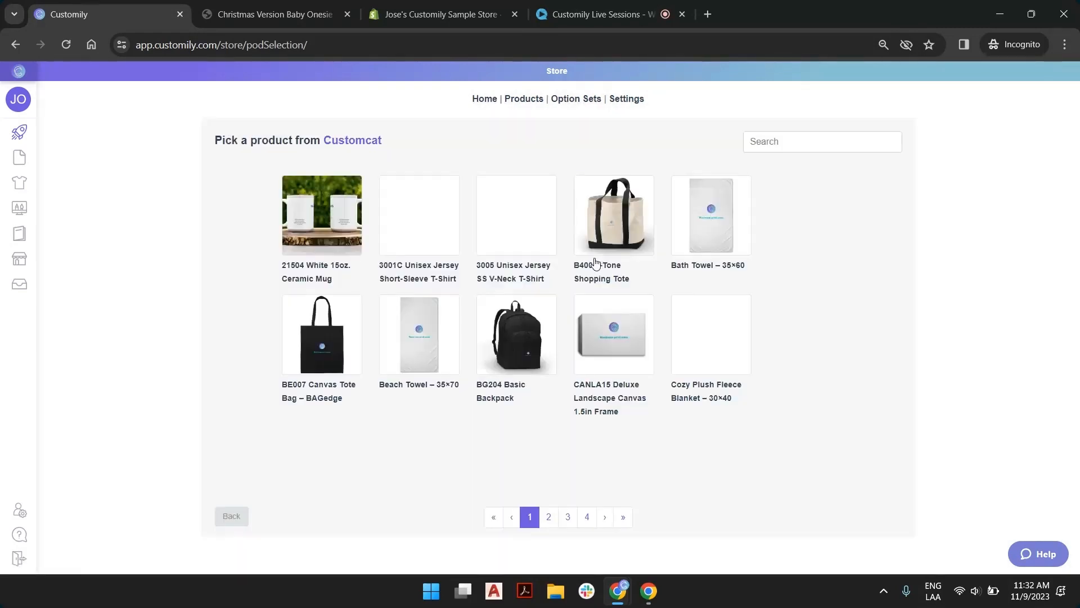
click(777, 144)
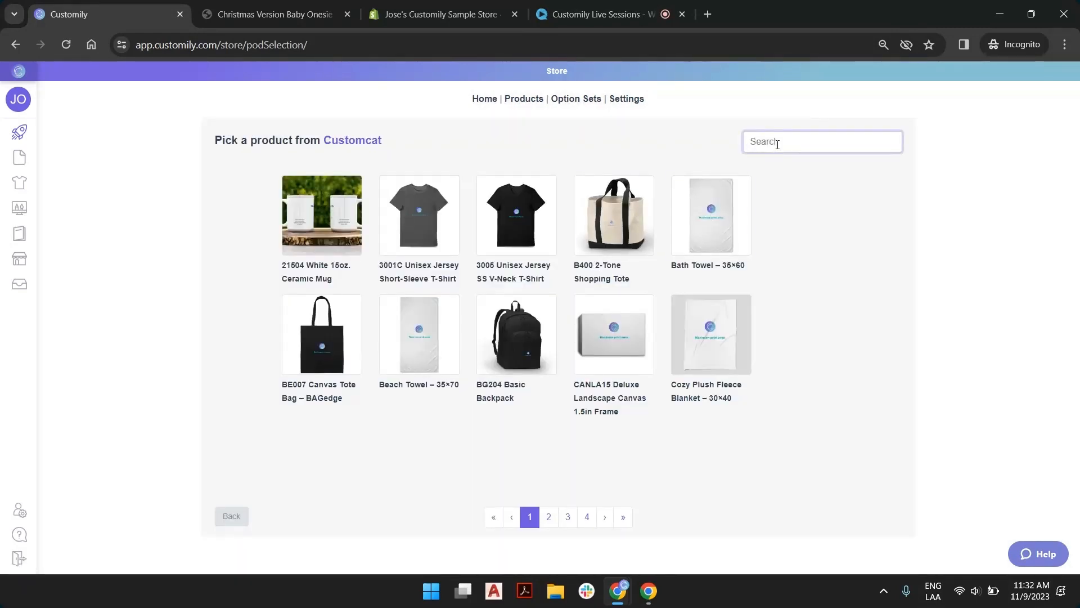
text(ones)
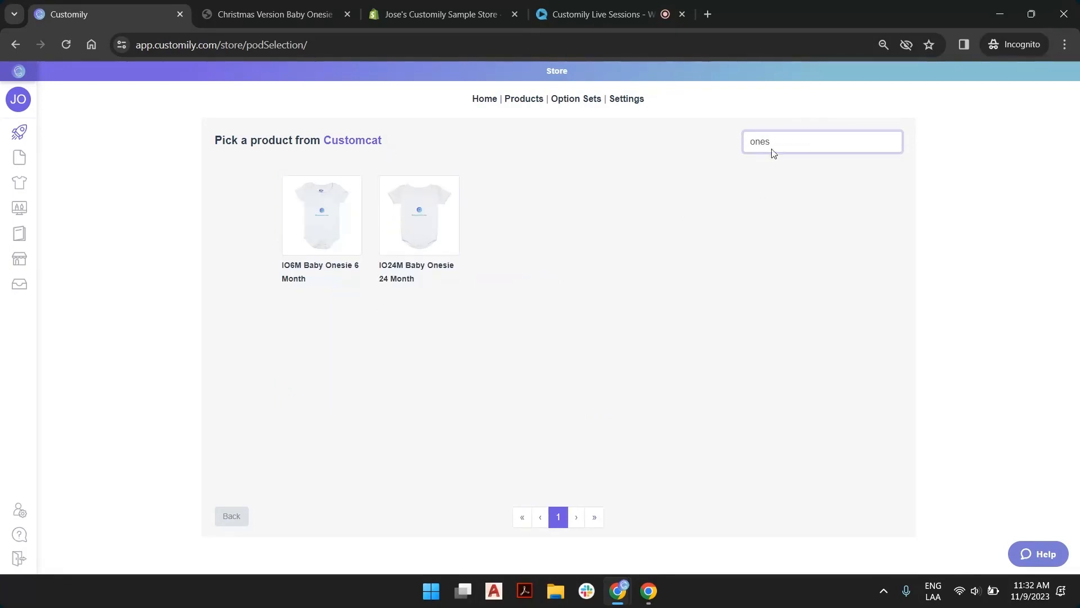
click(235, 516)
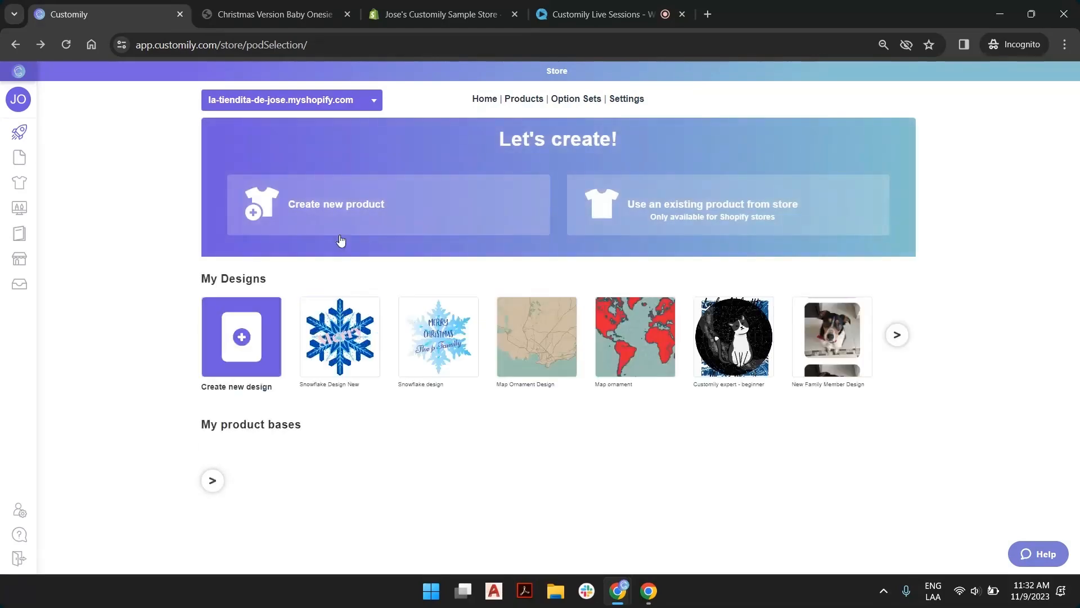
Create a new product from CustomCat's IO24M Baby Onesie 24 Month, accepting the White variant and the Front print area
click(341, 233)
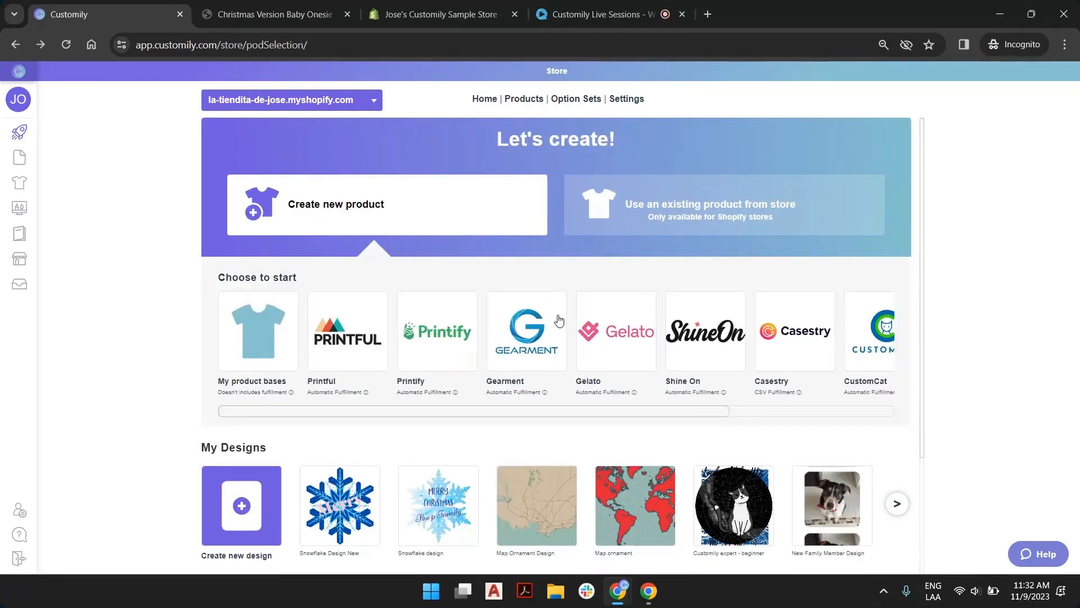
click(872, 326)
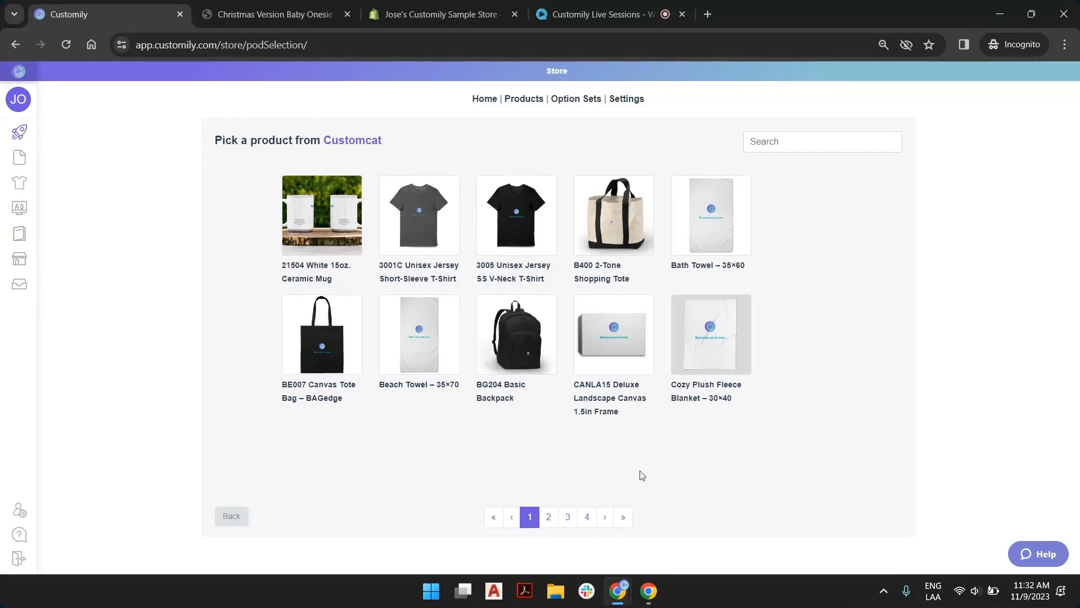
click(550, 517)
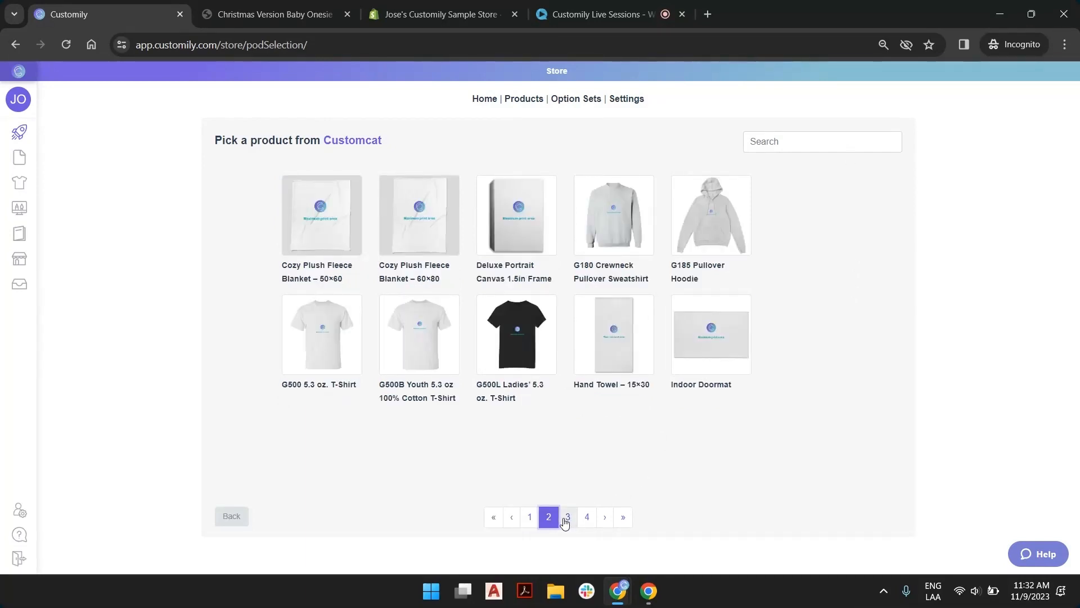
click(567, 517)
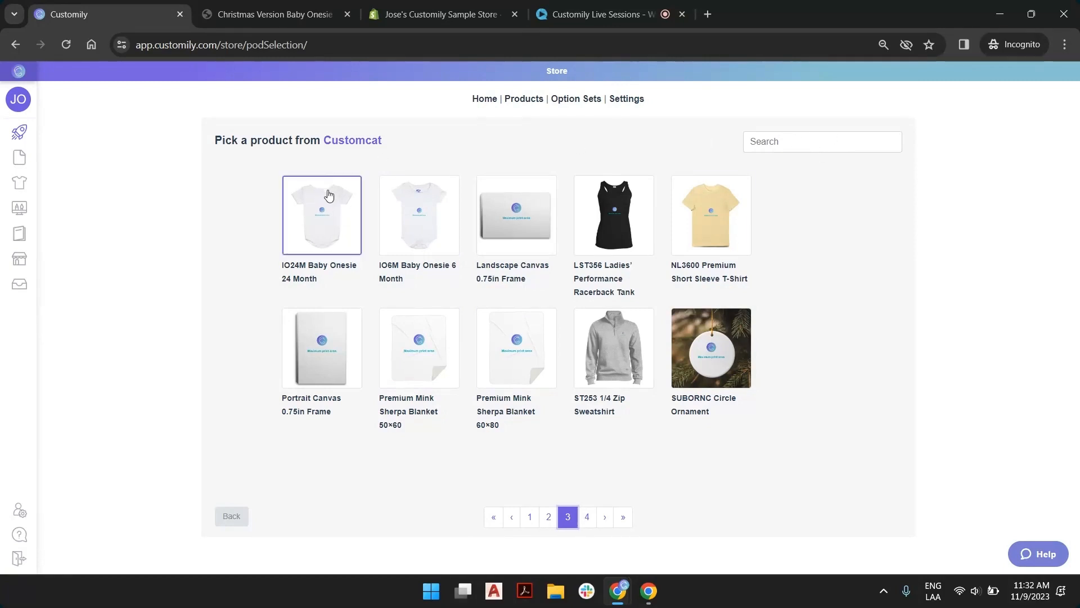
click(322, 212)
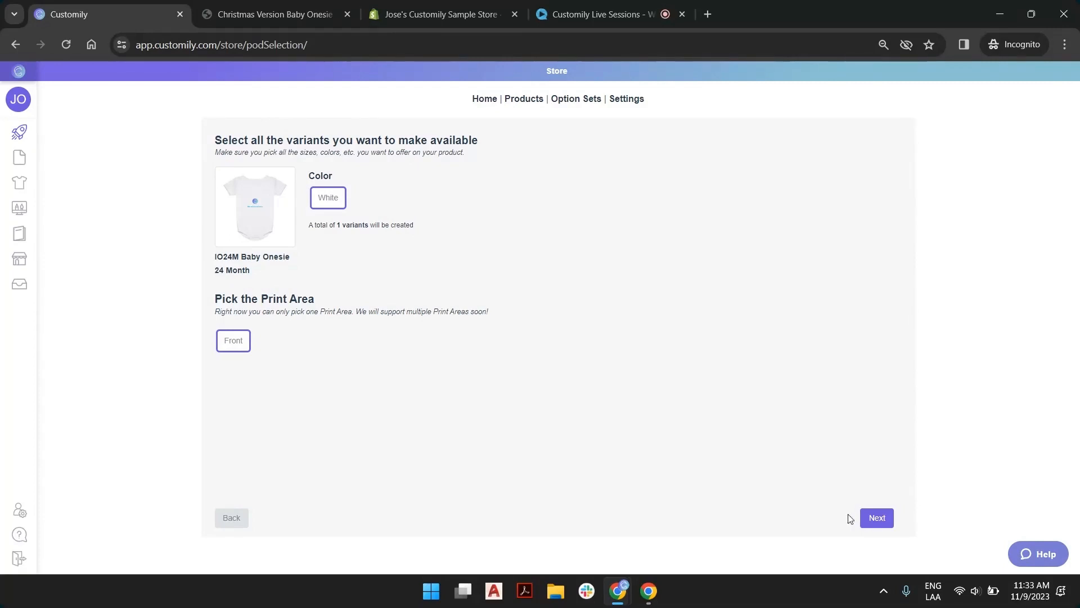
click(876, 516)
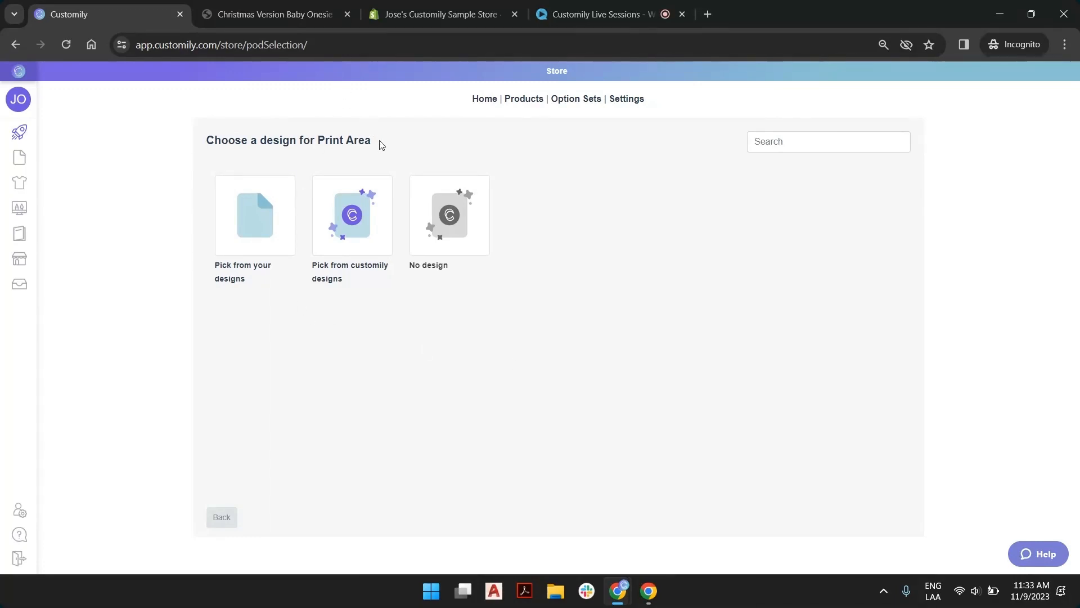
Browse the first four pages of Christmas designs in the Customily design library and return to the design source choice
click(360, 211)
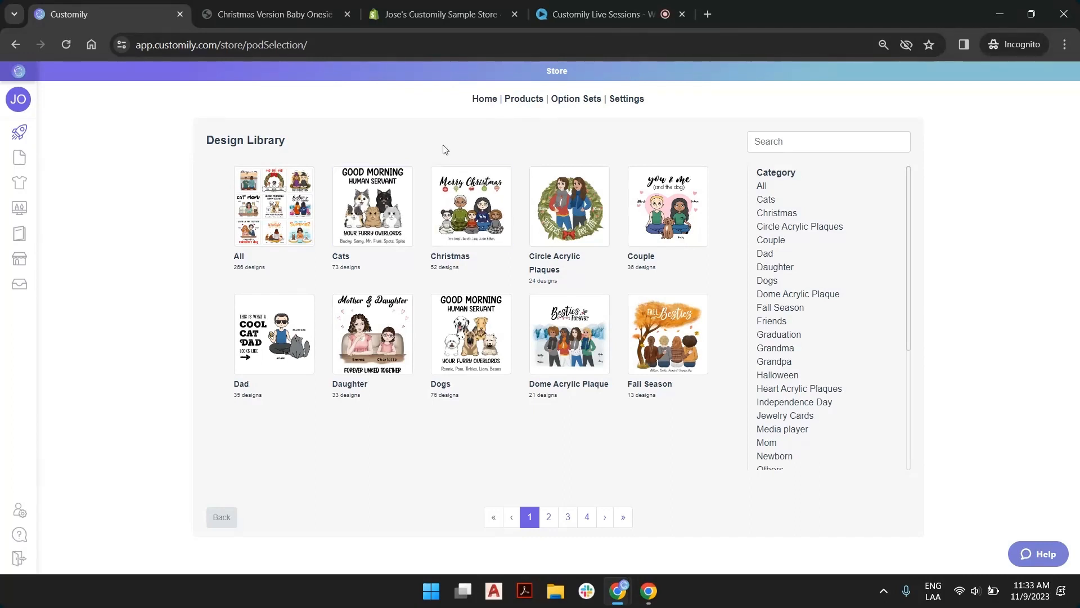
click(460, 187)
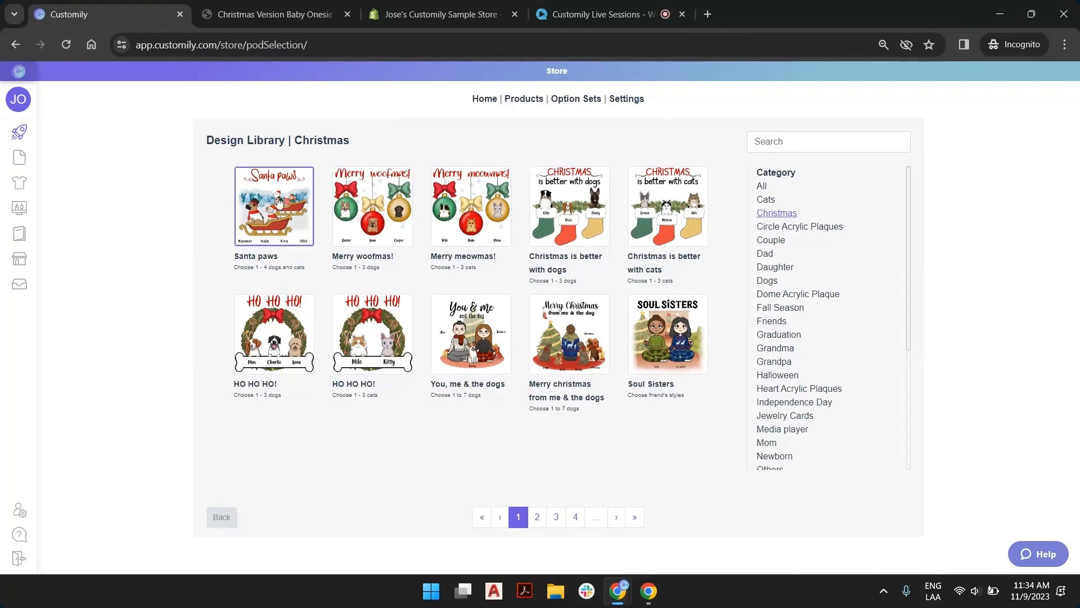
click(537, 518)
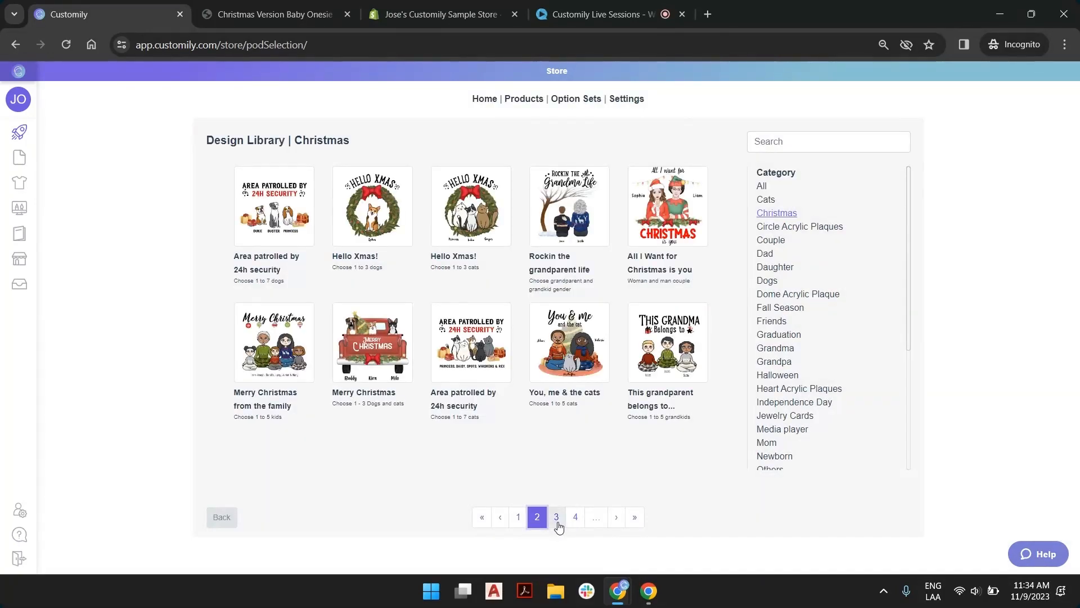
click(557, 521)
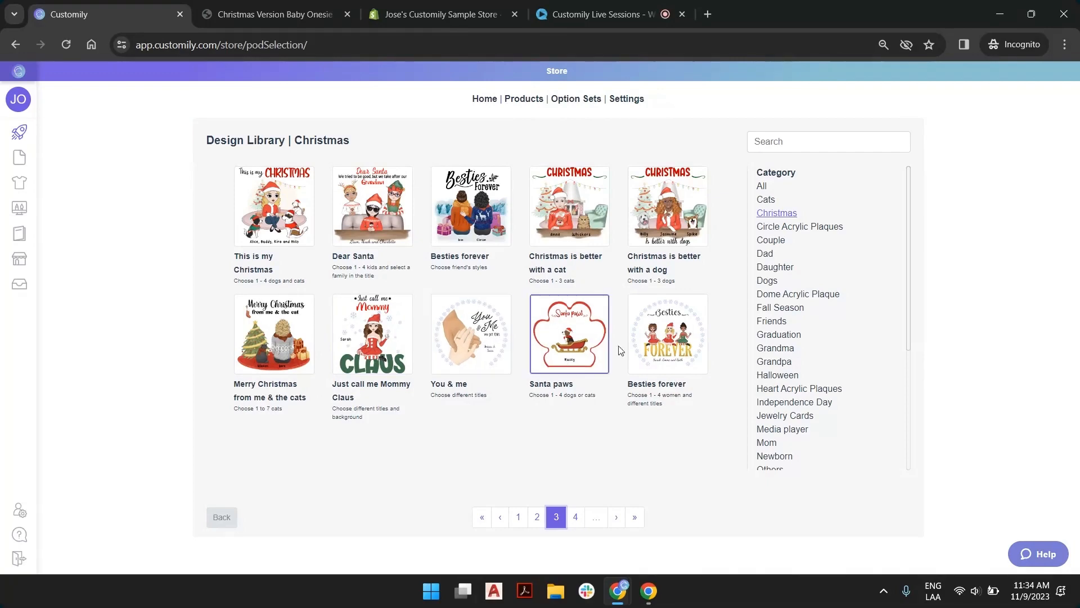
click(574, 516)
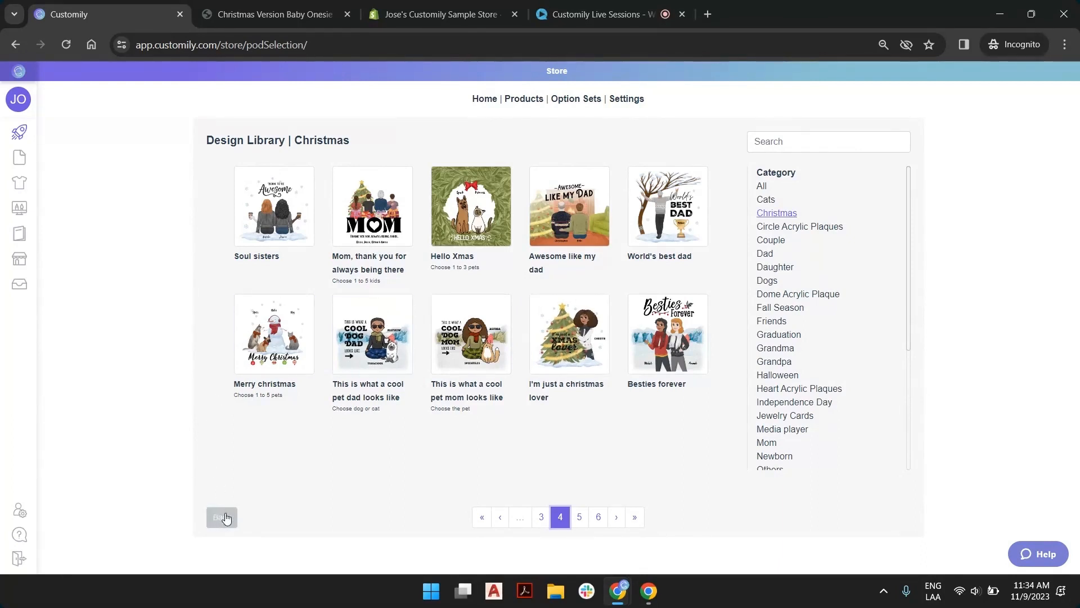
mouse_move(33, 165)
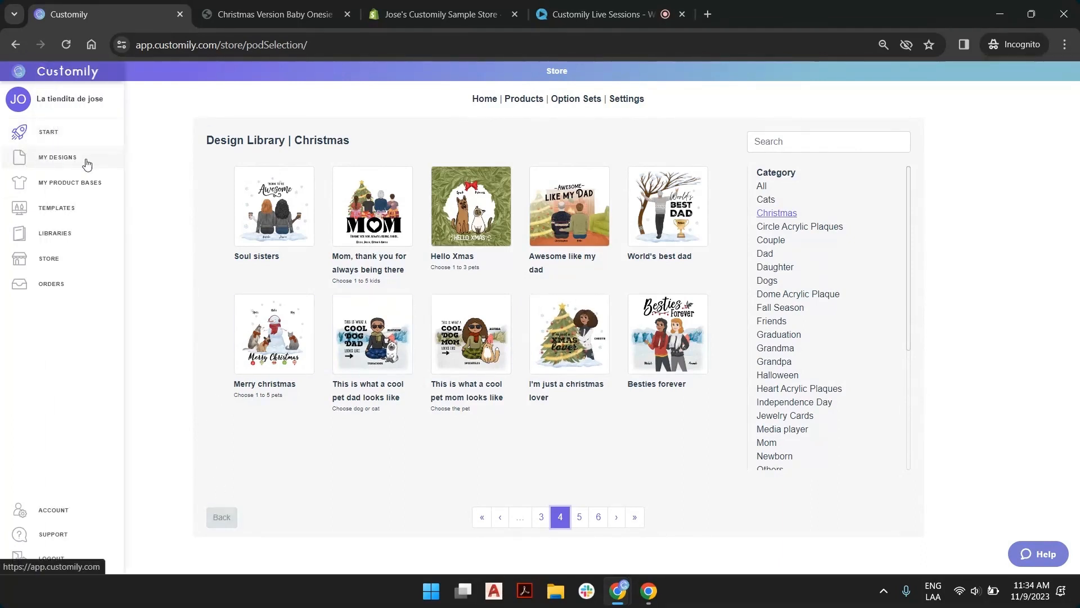
click(220, 515)
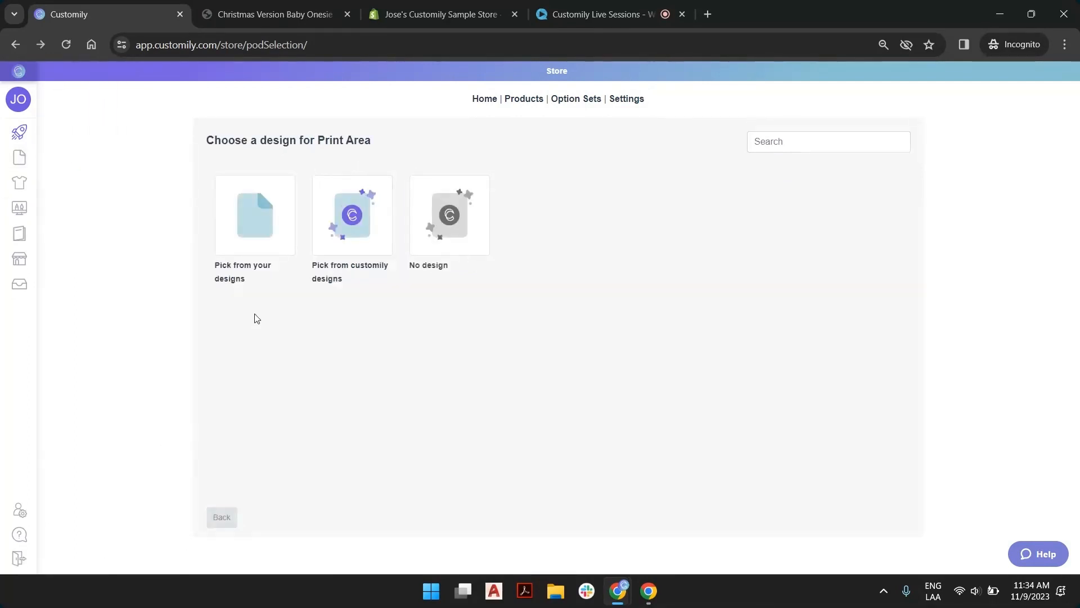
Choose the Christmas Version SW Onesie from your own designs for the onesie's print area
click(247, 226)
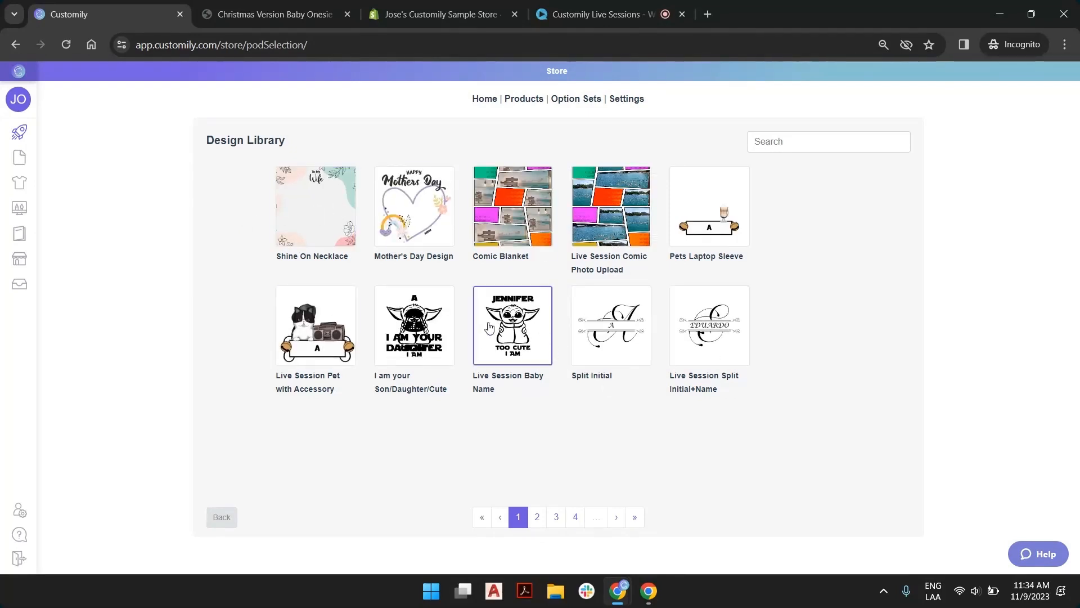
click(635, 516)
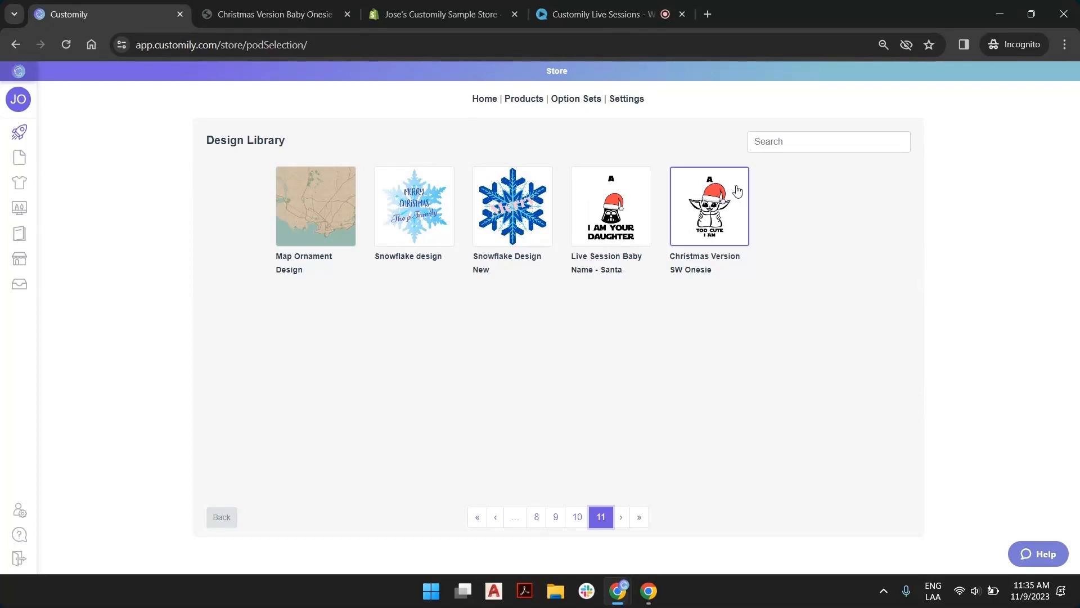
click(708, 218)
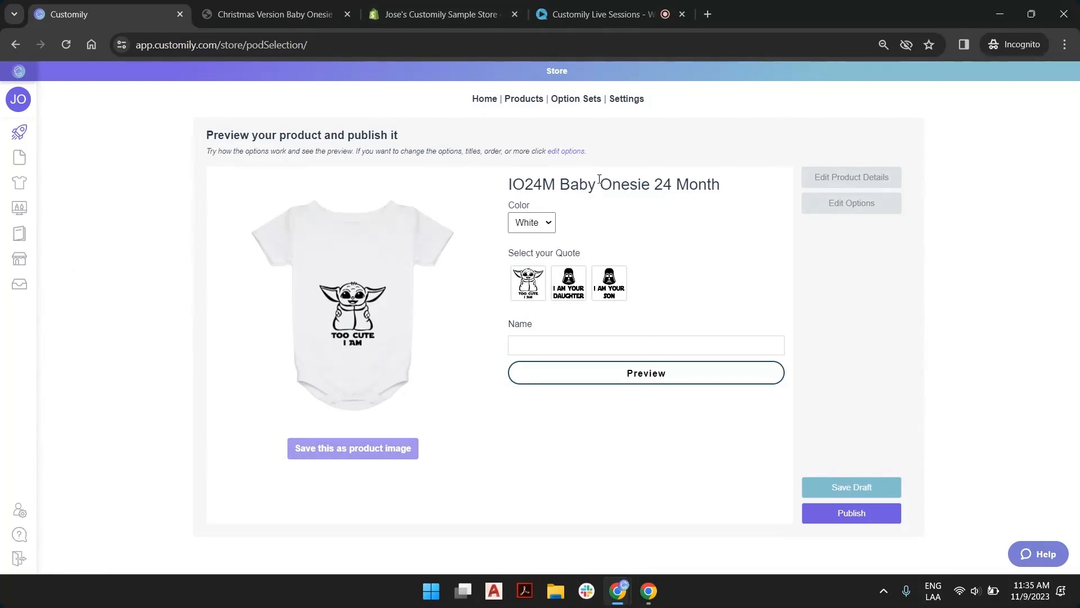
drag(508, 185, 710, 184)
click(708, 185)
drag(721, 185, 570, 189)
click(572, 189)
Edit the product details and change the title to "SW Christmas Onesie 24 Month"
click(872, 186)
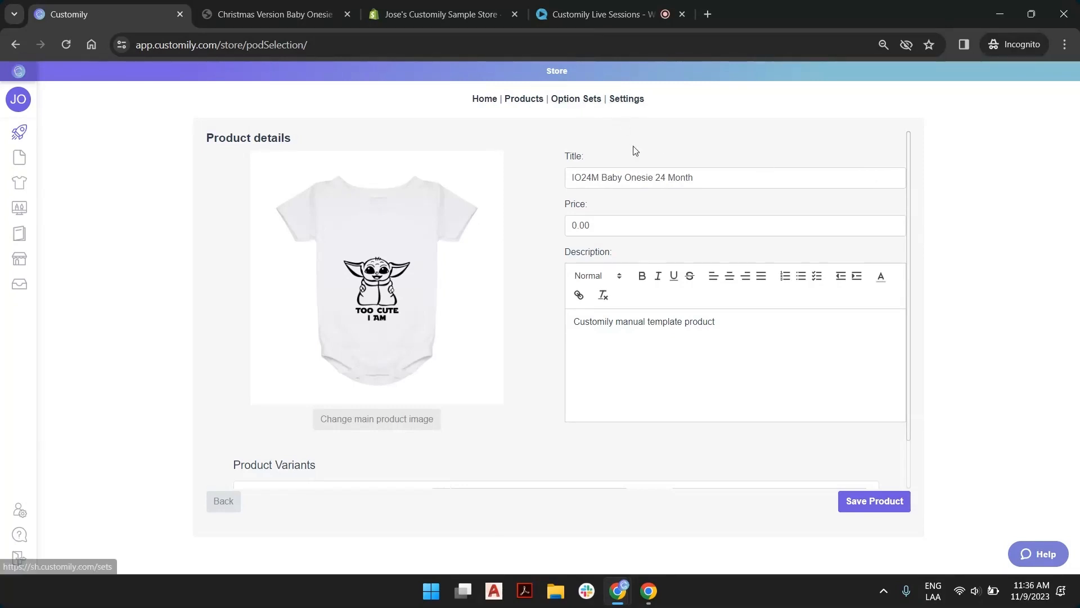
scroll(658, 258, down, 1)
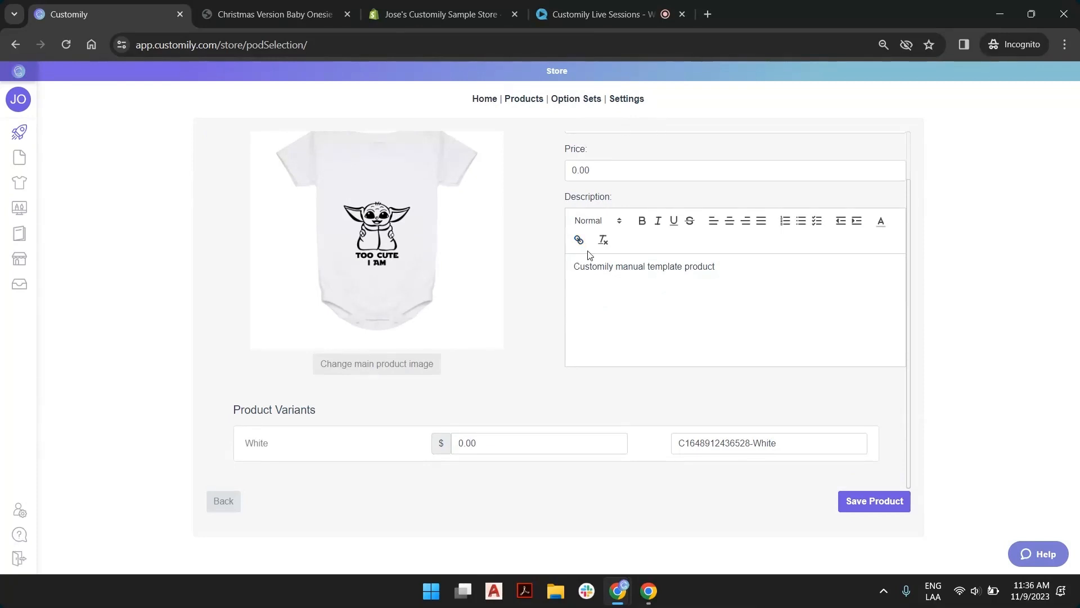
scroll(570, 336, up, 1)
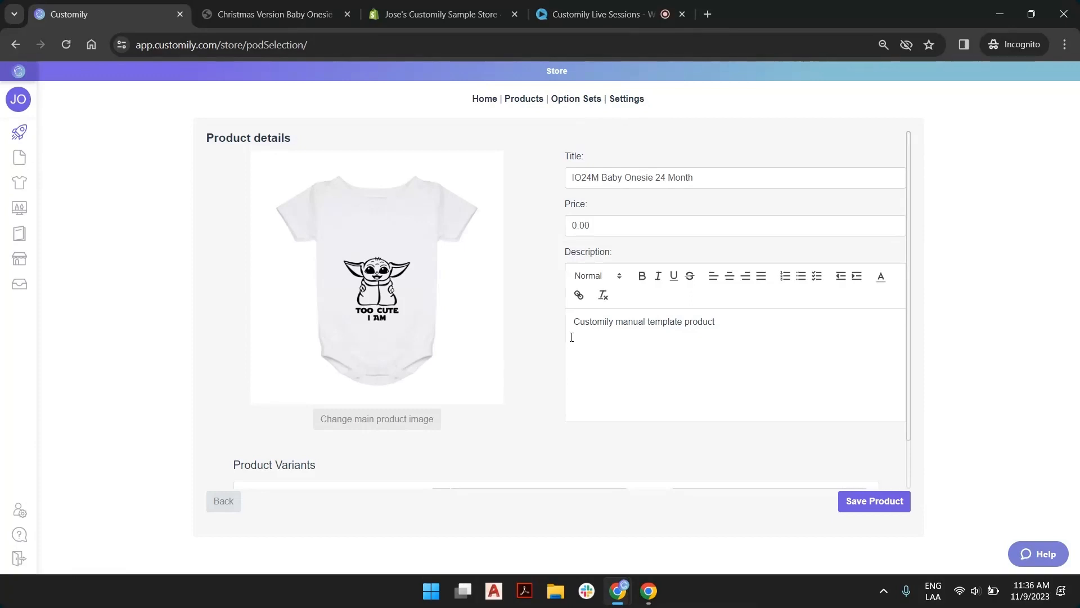
click(649, 175)
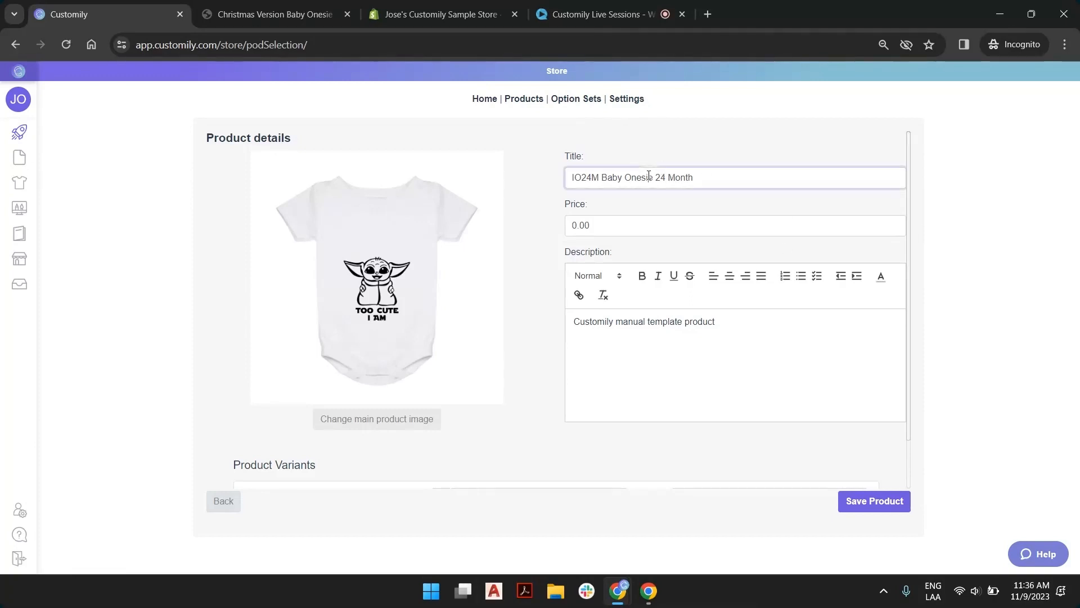
drag(627, 177, 553, 183)
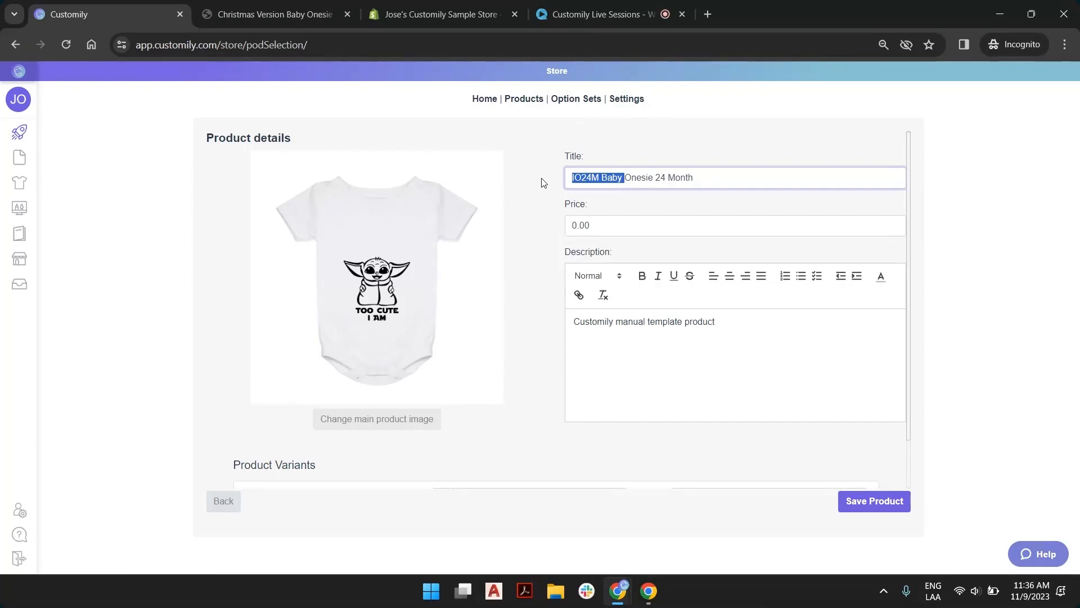
text(SW)
text( christ)
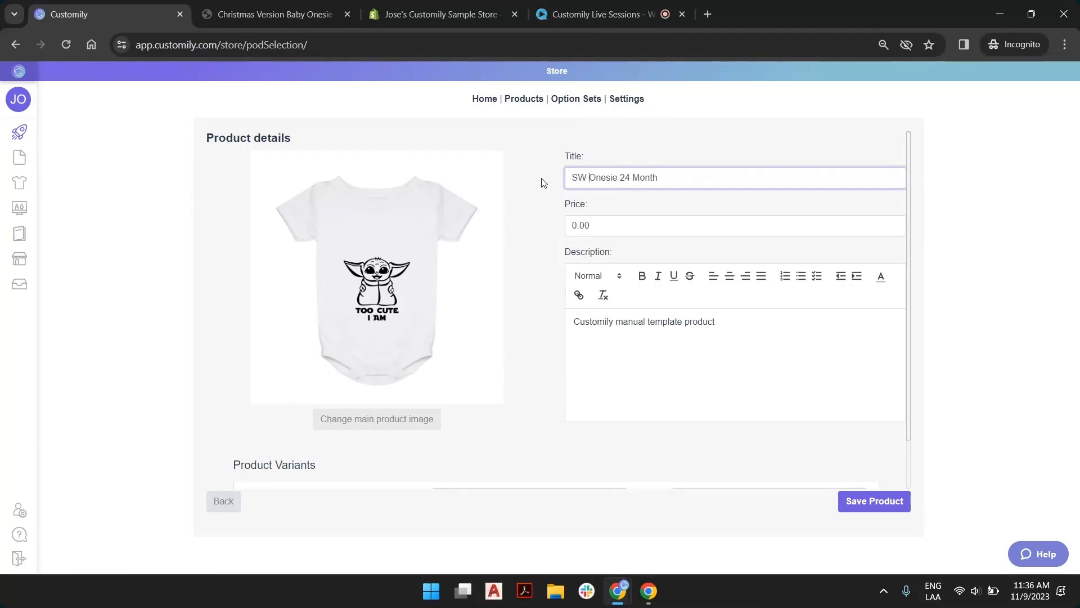
text(mas)
click(593, 179)
key(BackSpace)
text(C)
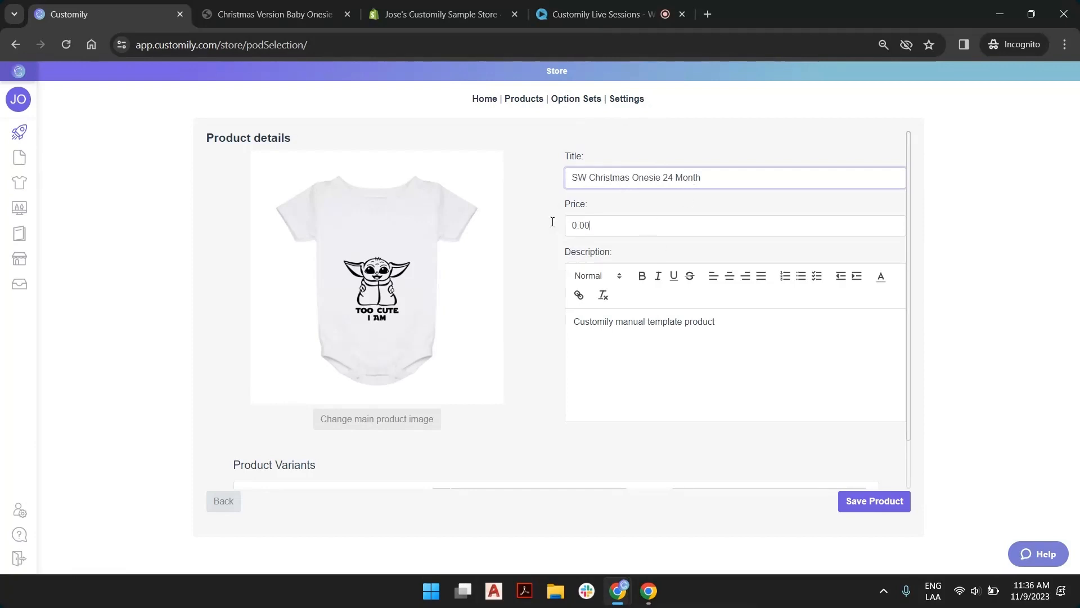
Set the product price to 22, keep the existing description and save the product details
key(Tab)
text(2)
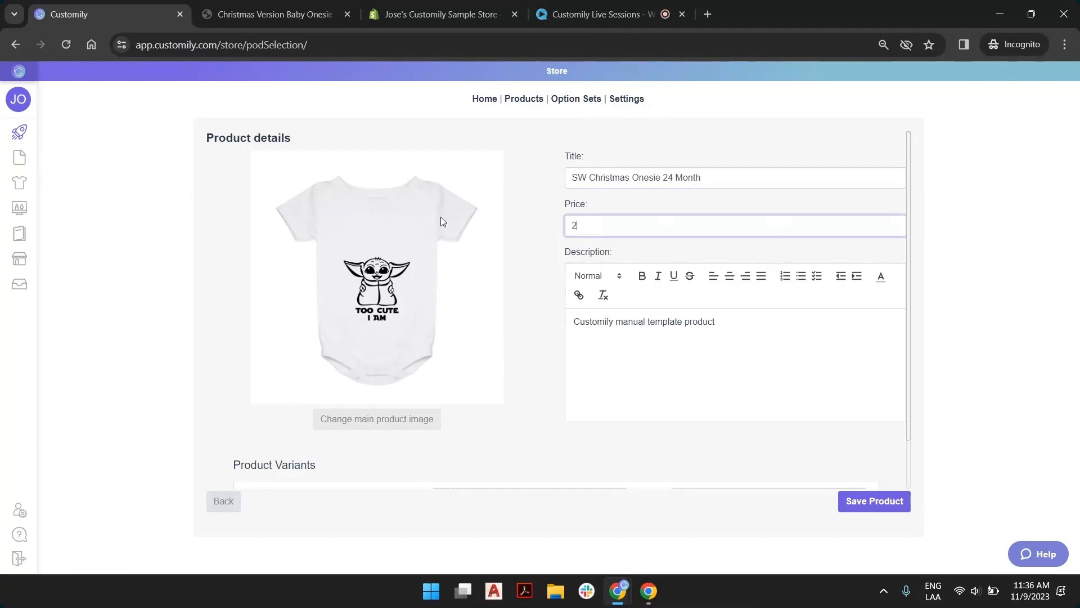
click(547, 209)
drag(669, 322, 749, 319)
click(750, 319)
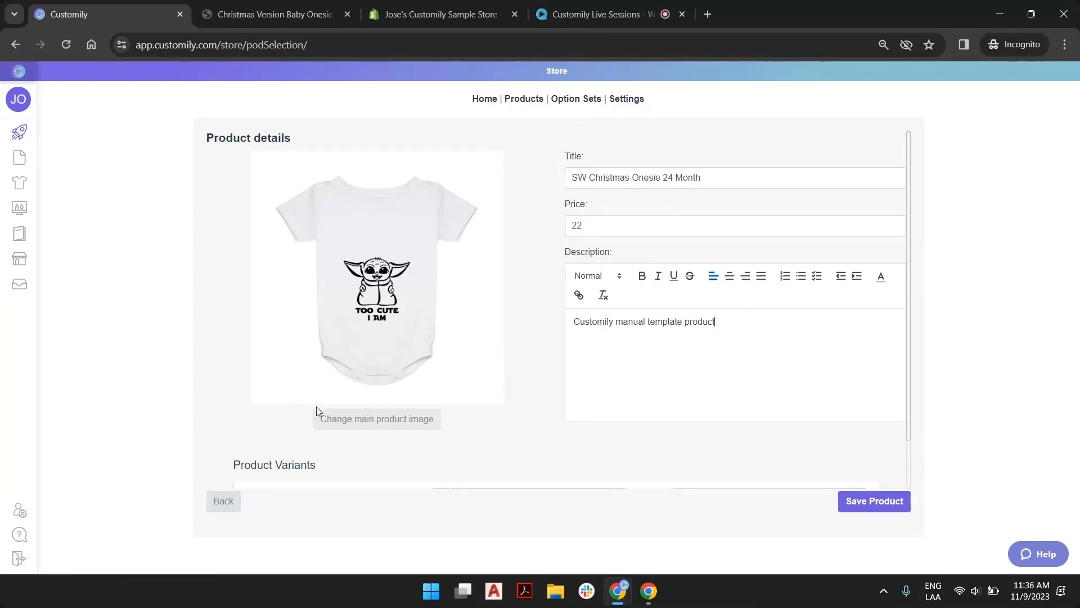
click(890, 505)
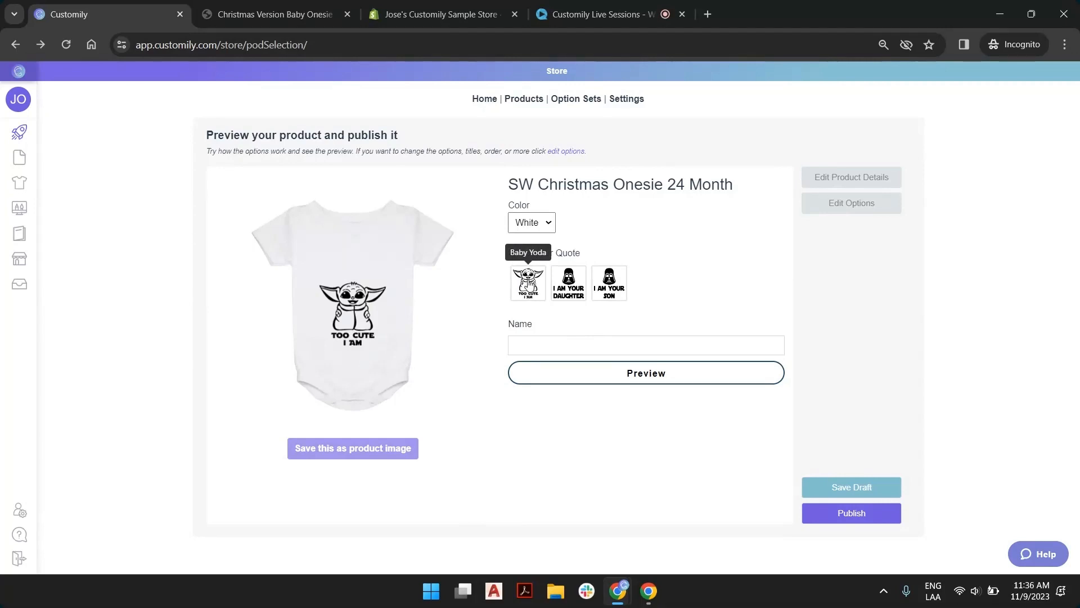
Switch repeatedly between the Baby Yoda, daughter and son quotes to check each Santa hat on the onesie preview
click(530, 282)
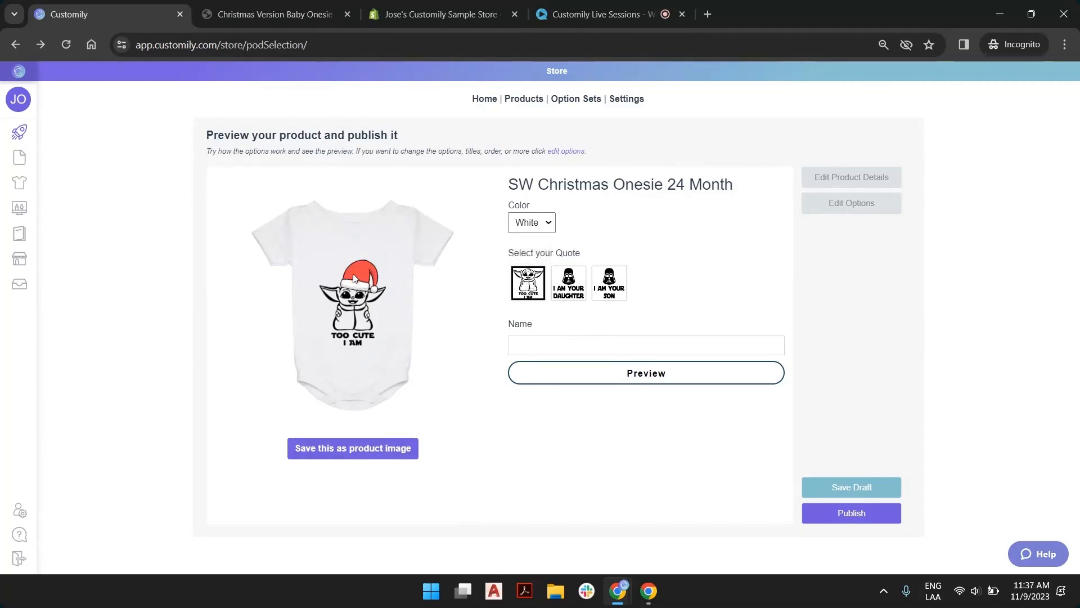
click(578, 282)
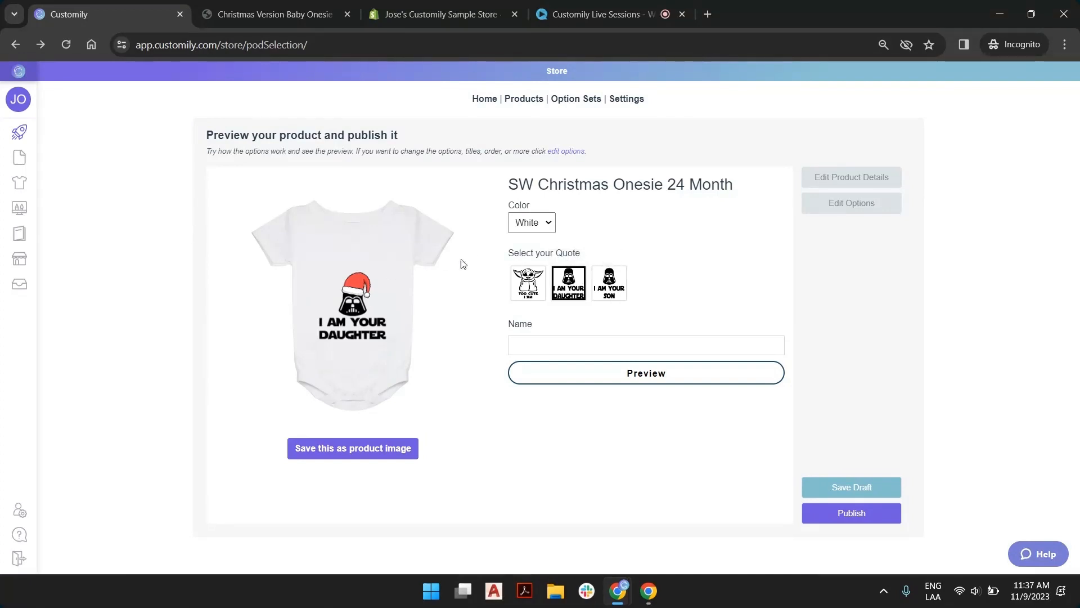
click(622, 290)
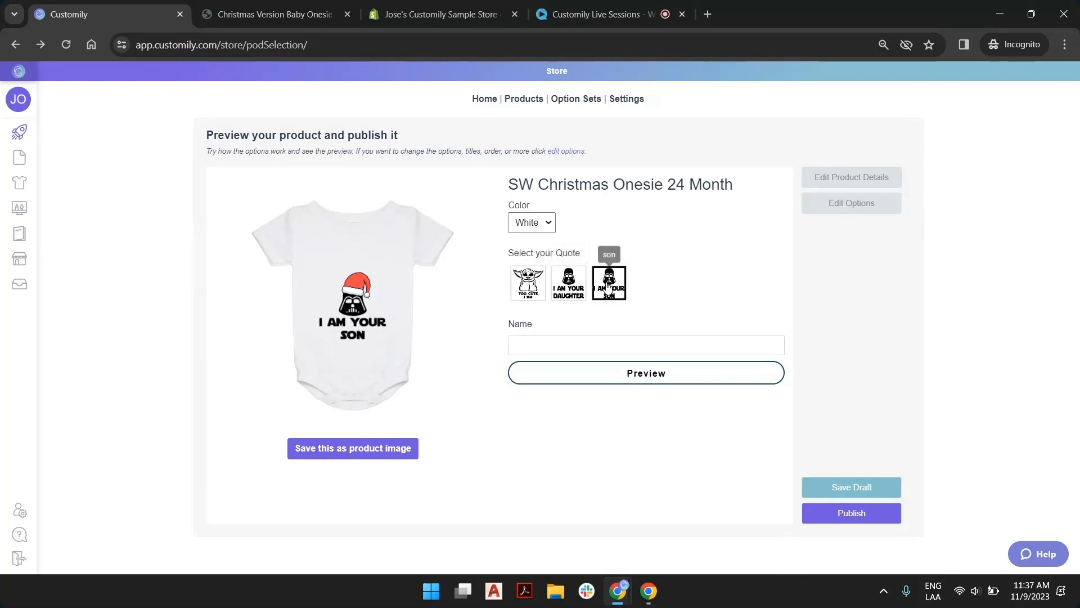
click(569, 287)
click(536, 285)
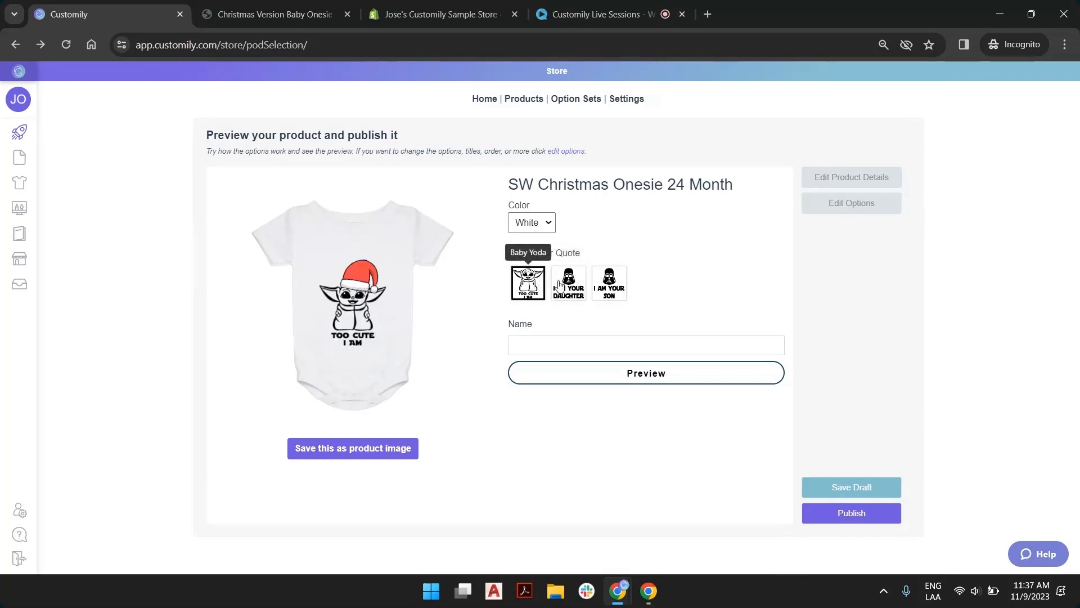
click(609, 285)
click(534, 284)
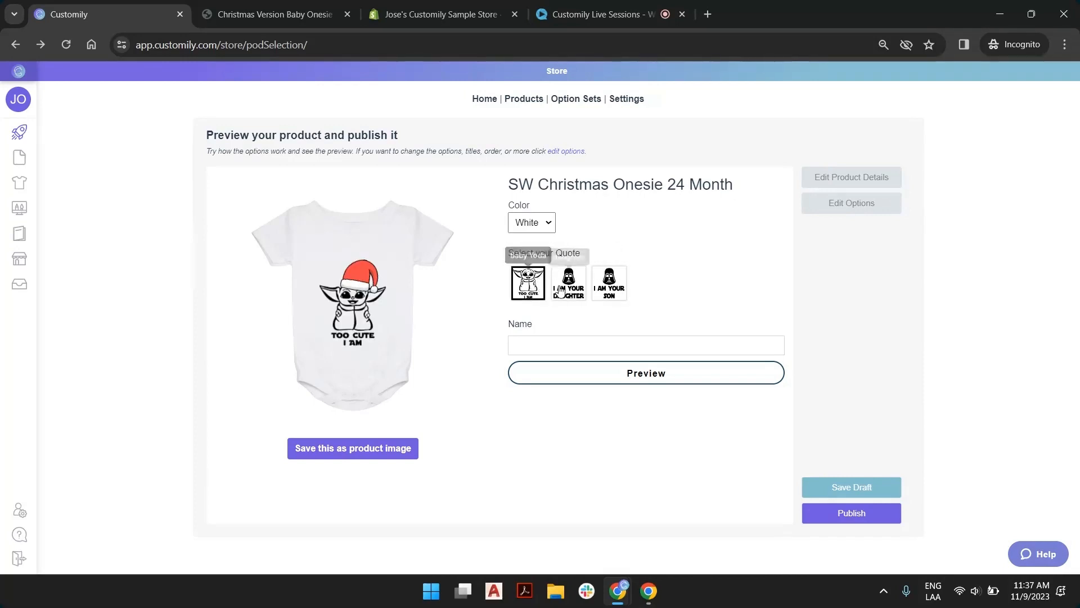
click(570, 285)
click(609, 284)
click(528, 287)
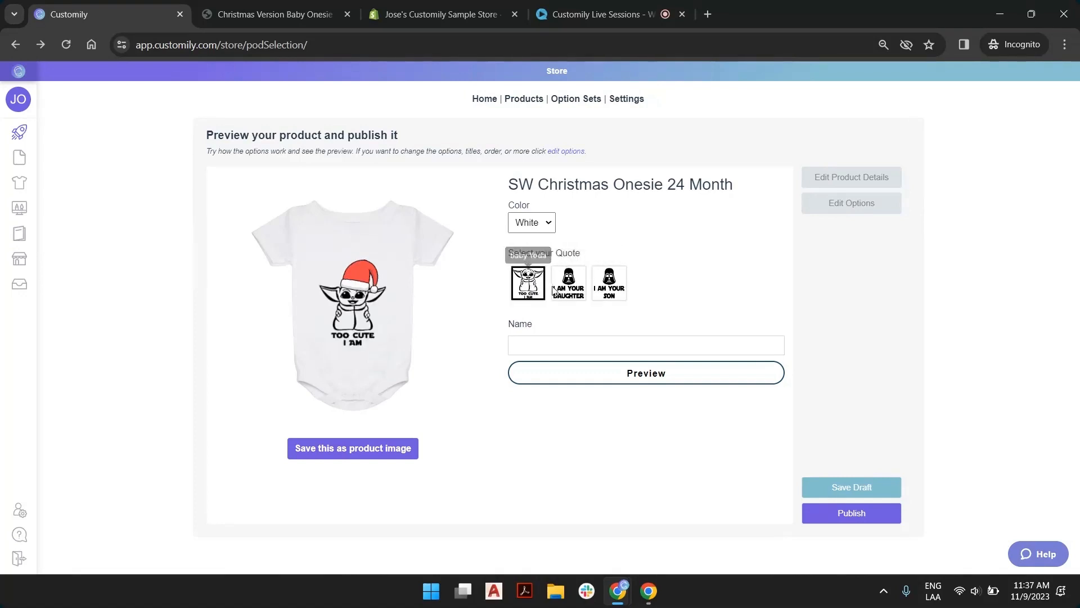
click(568, 288)
click(609, 286)
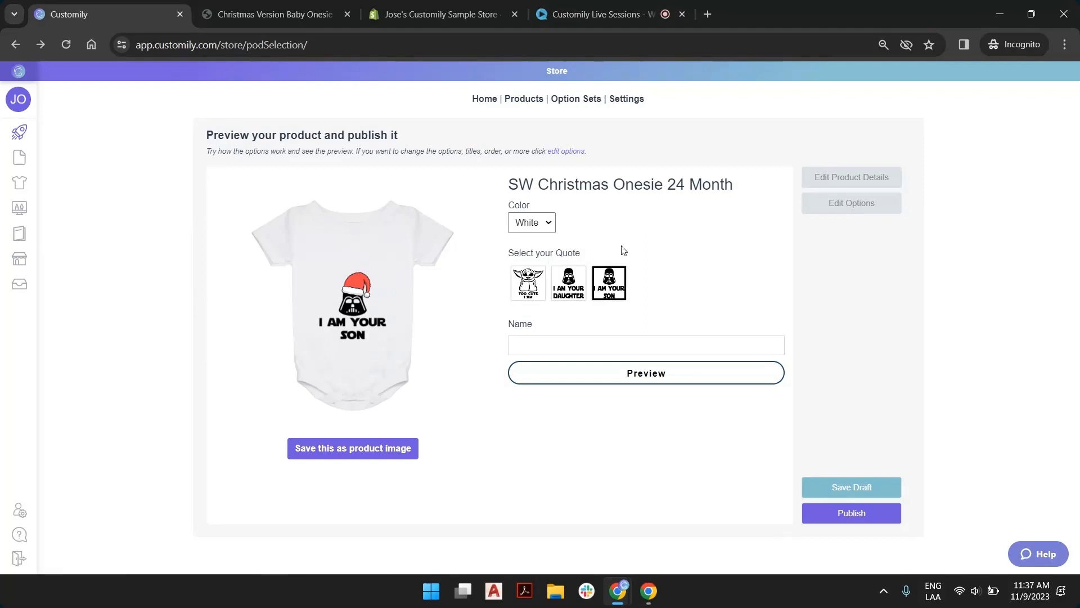
Choose the daughter quote and fill in the personalization name with a sample girl's first name
click(568, 285)
click(607, 346)
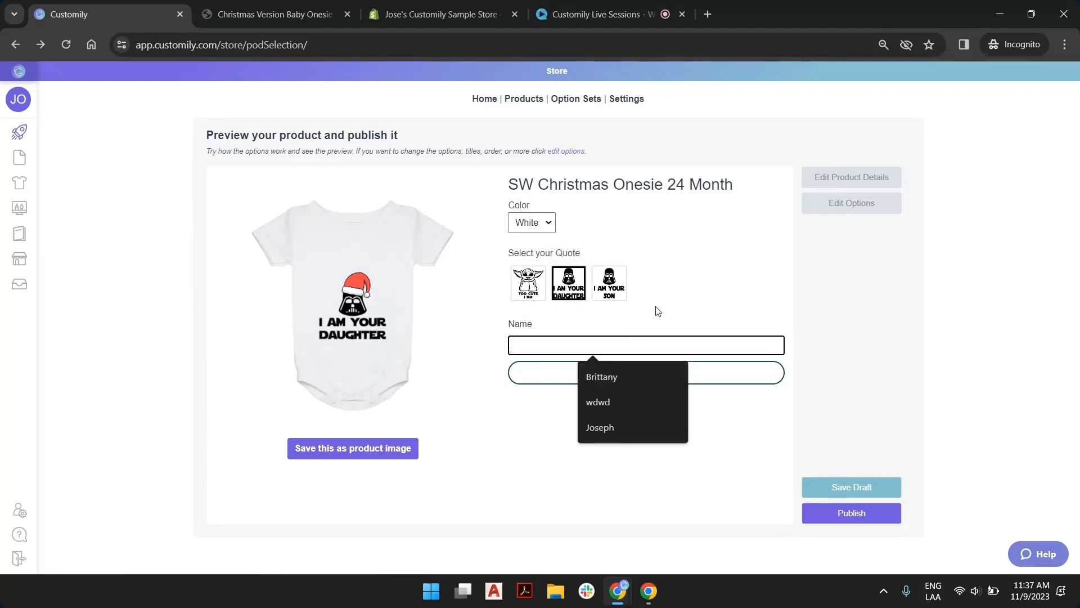
text(V)
key(BackSpace)
text(Br)
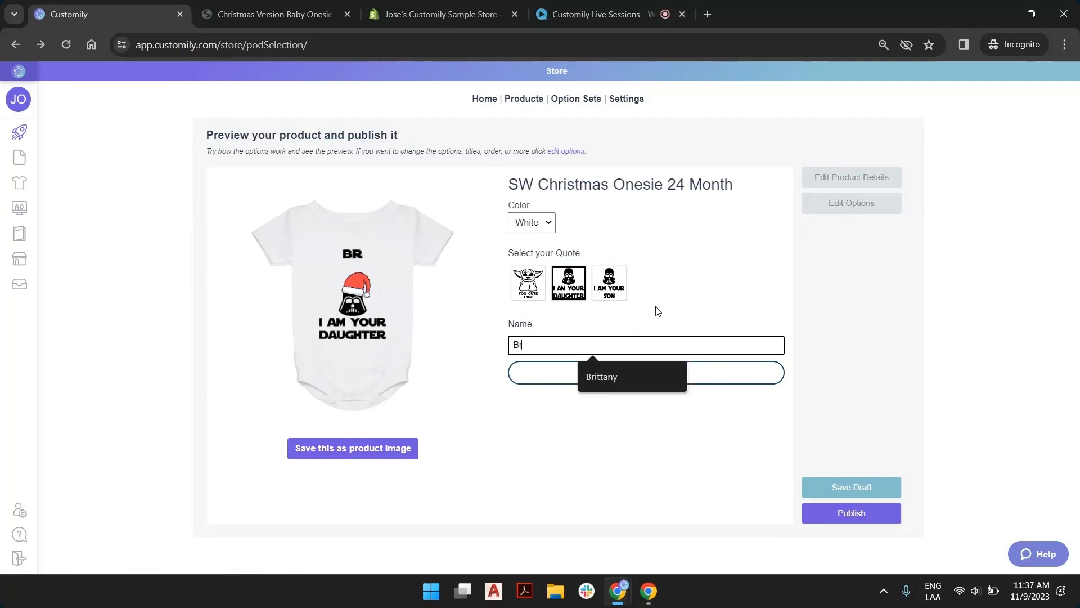
text(itt)
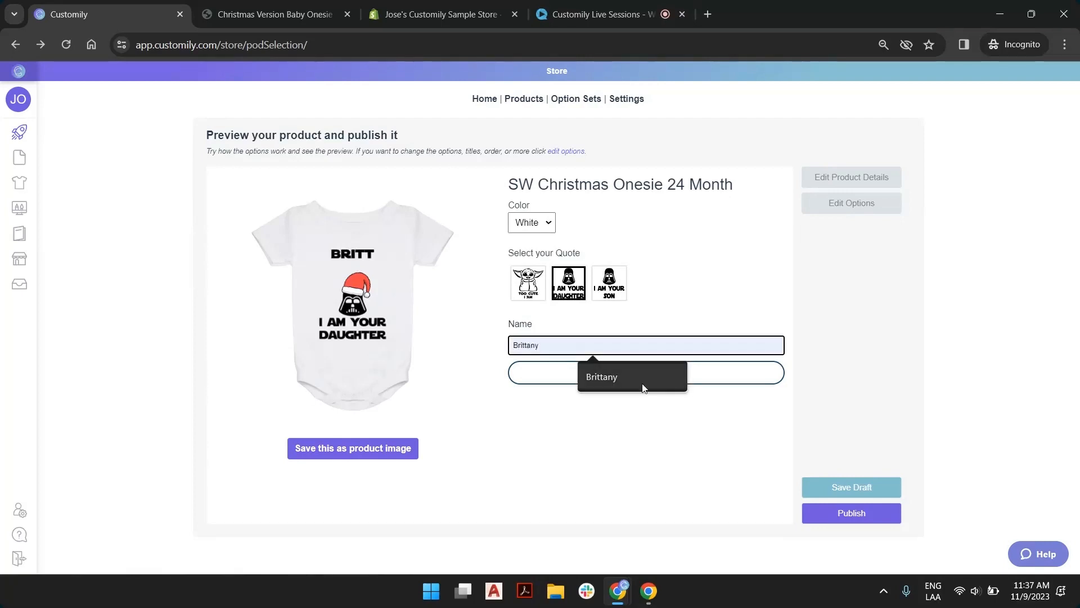
click(582, 376)
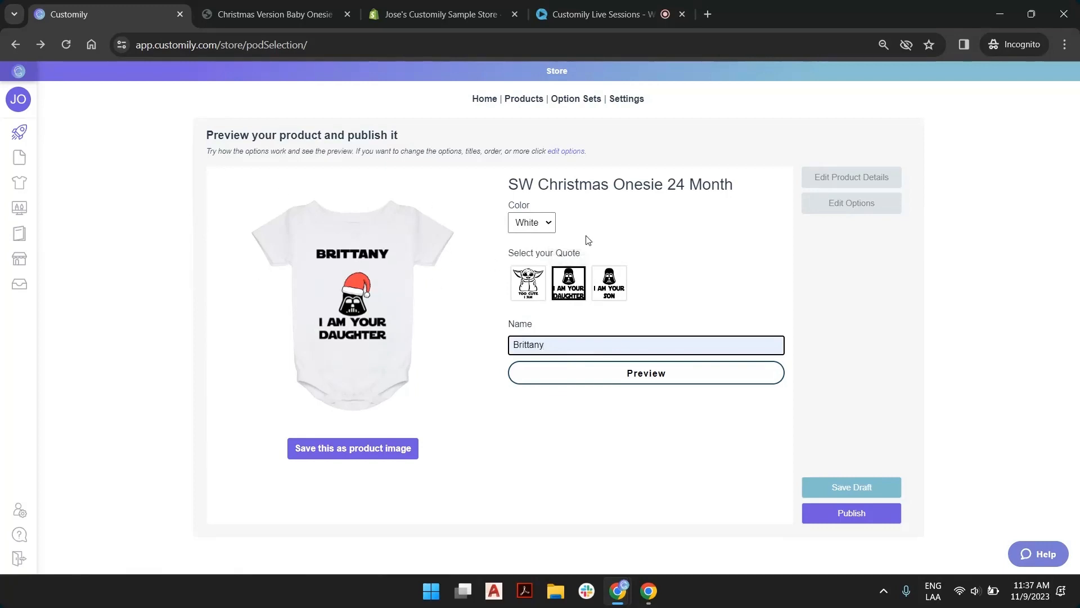
View the daughter onesie in the enlarged preview, close it and save the design as the product image
click(642, 378)
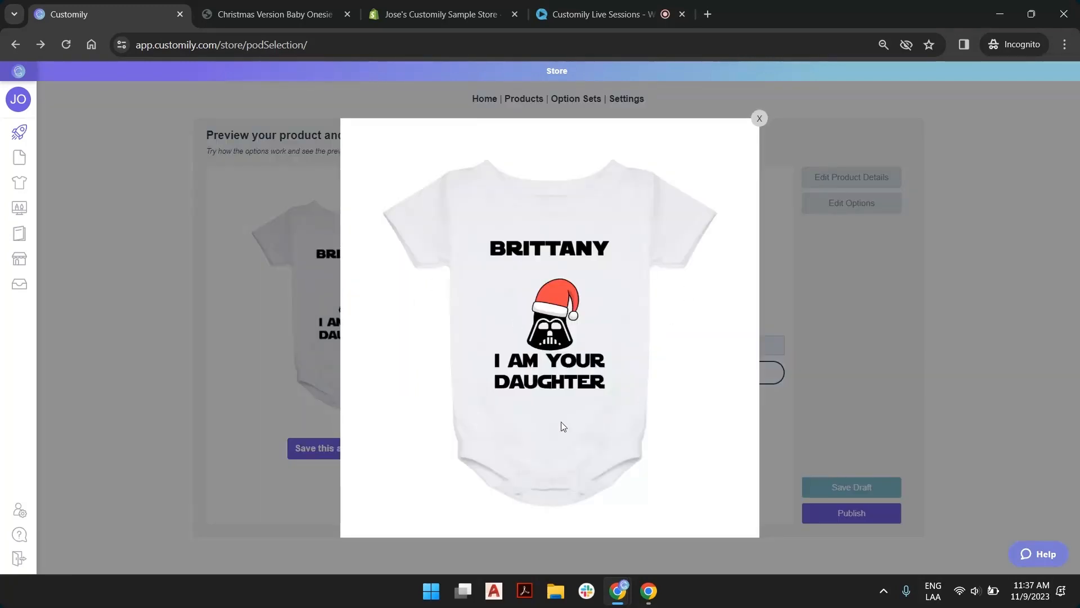
click(759, 117)
click(315, 449)
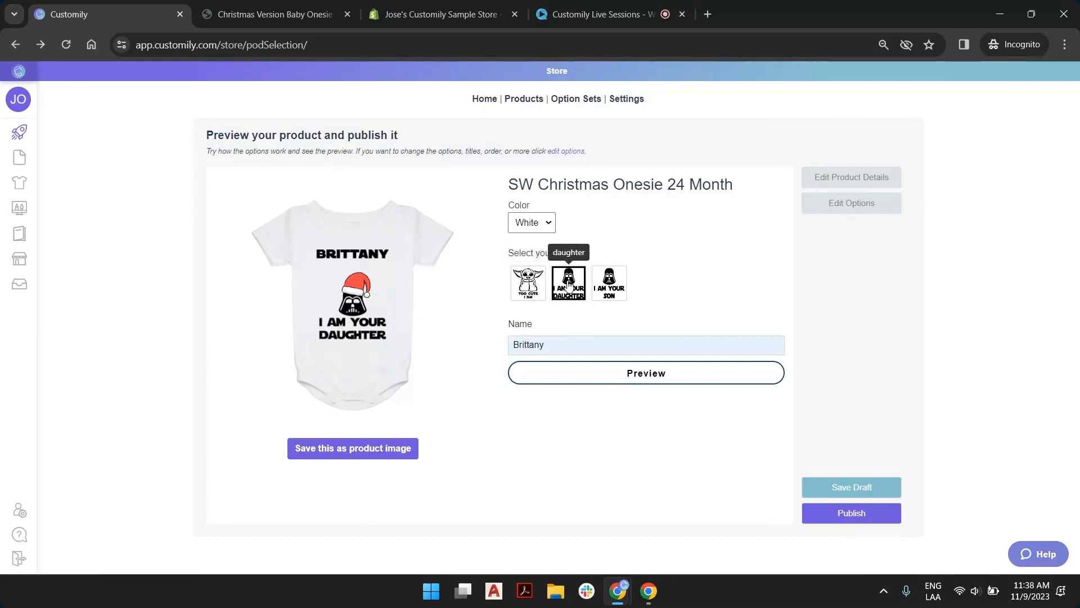
Choose the son quote, replace the personalization name with a sample boy's first name and open the enlarged preview
click(611, 287)
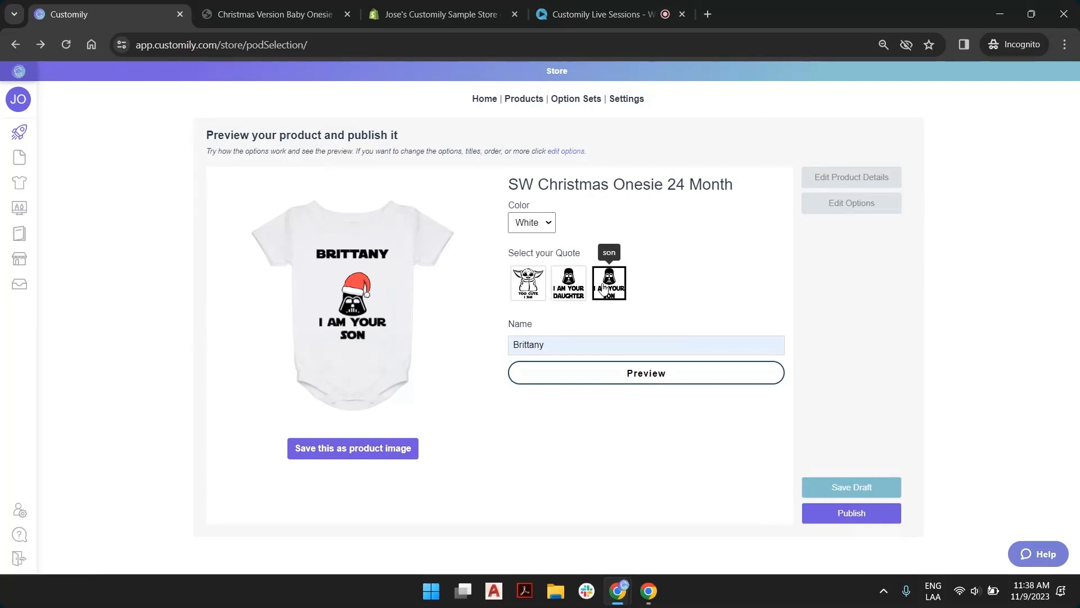
double_click(533, 346)
text(Joseph)
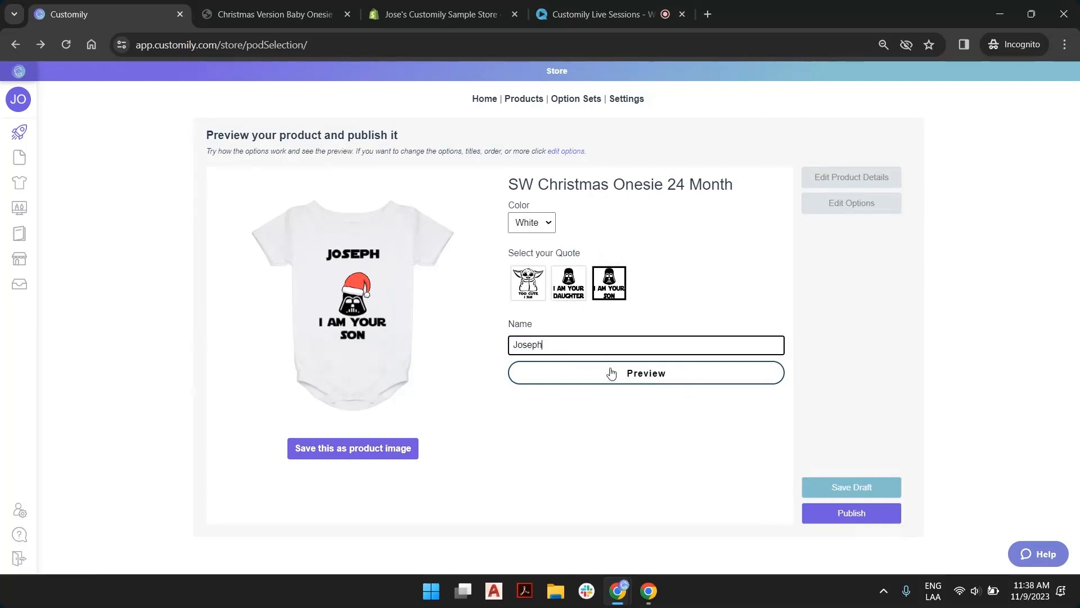
click(638, 377)
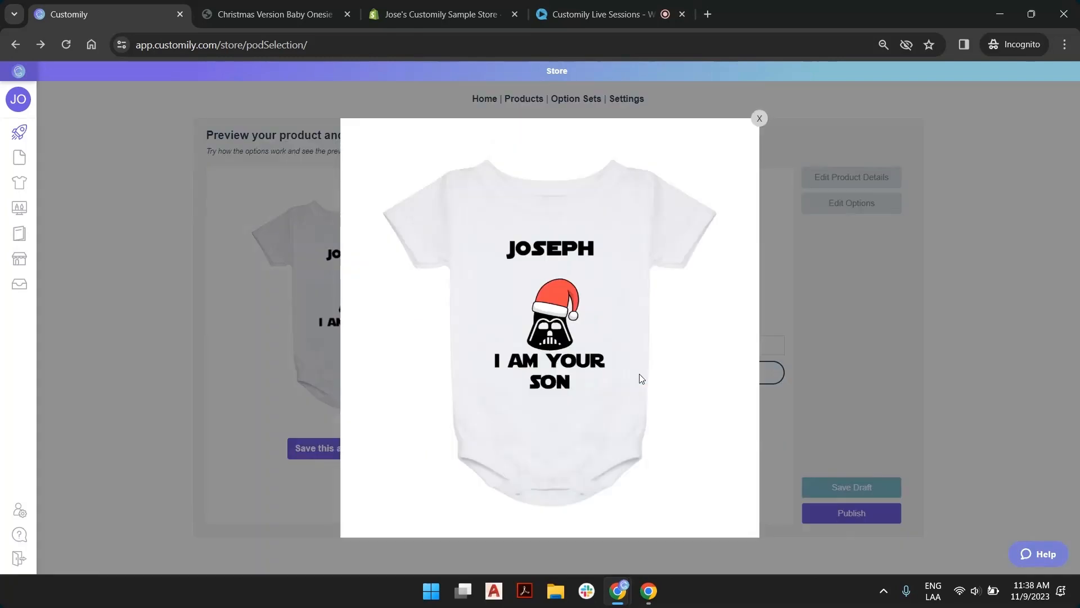
Save the enlarged son onesie preview as listing2.png in the 11-9 folder and close the preview
right_click(561, 252)
click(625, 285)
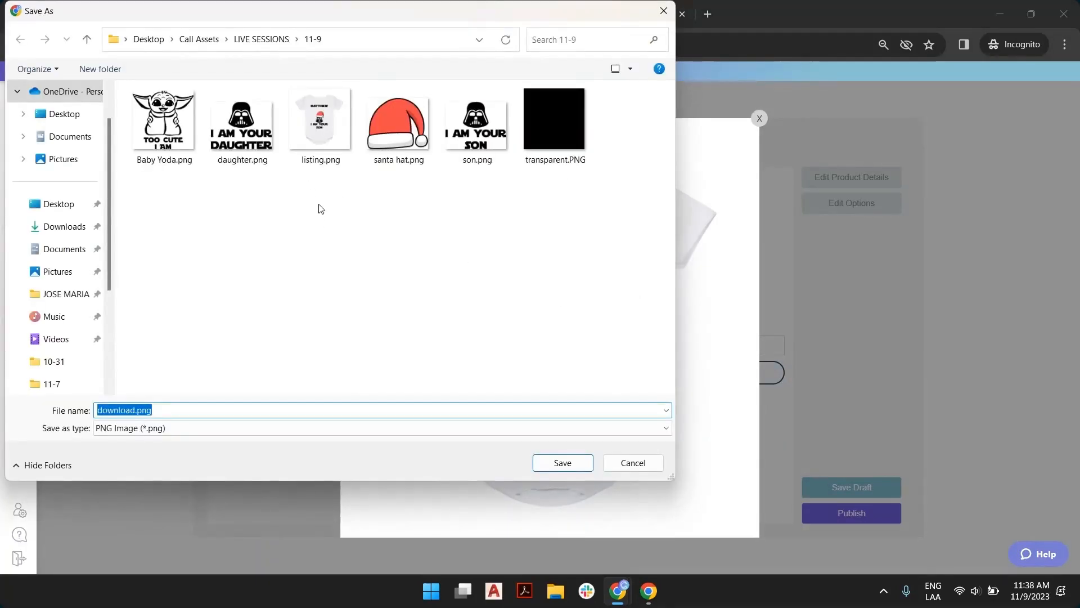
click(320, 145)
click(120, 412)
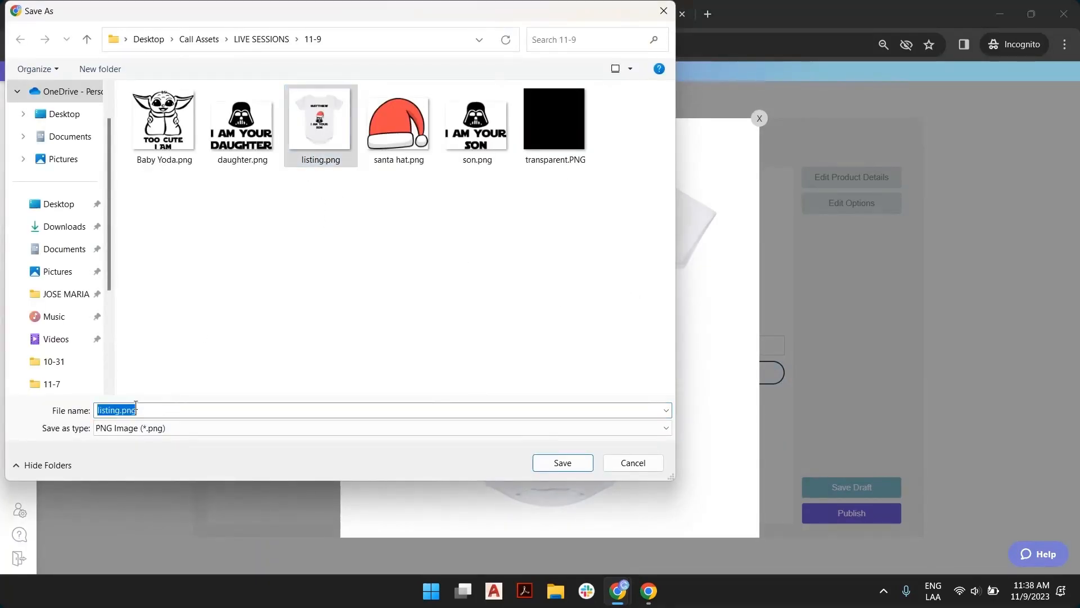
text(2)
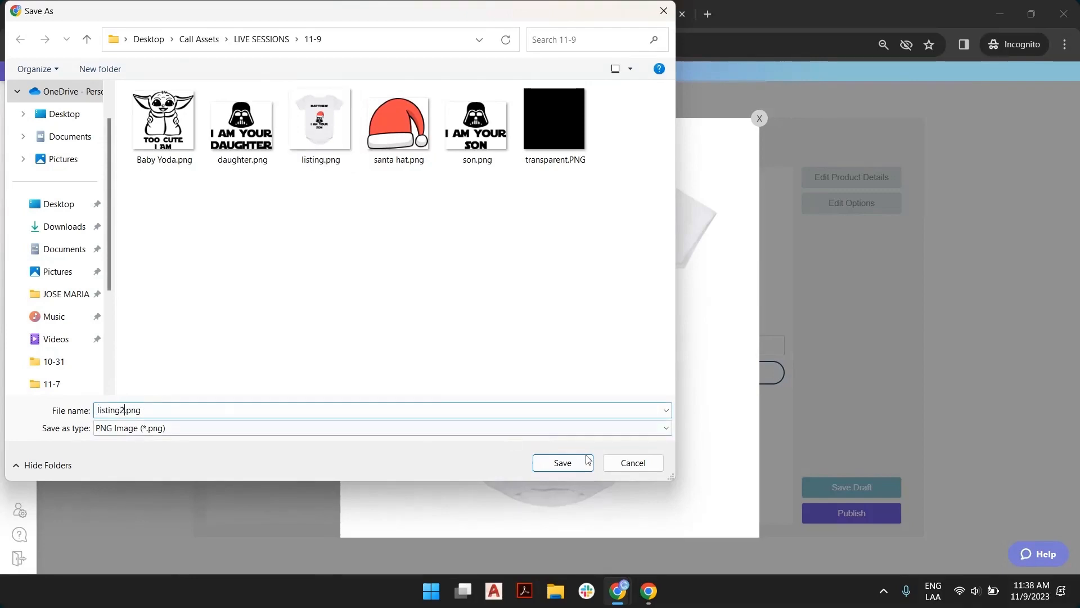
click(563, 463)
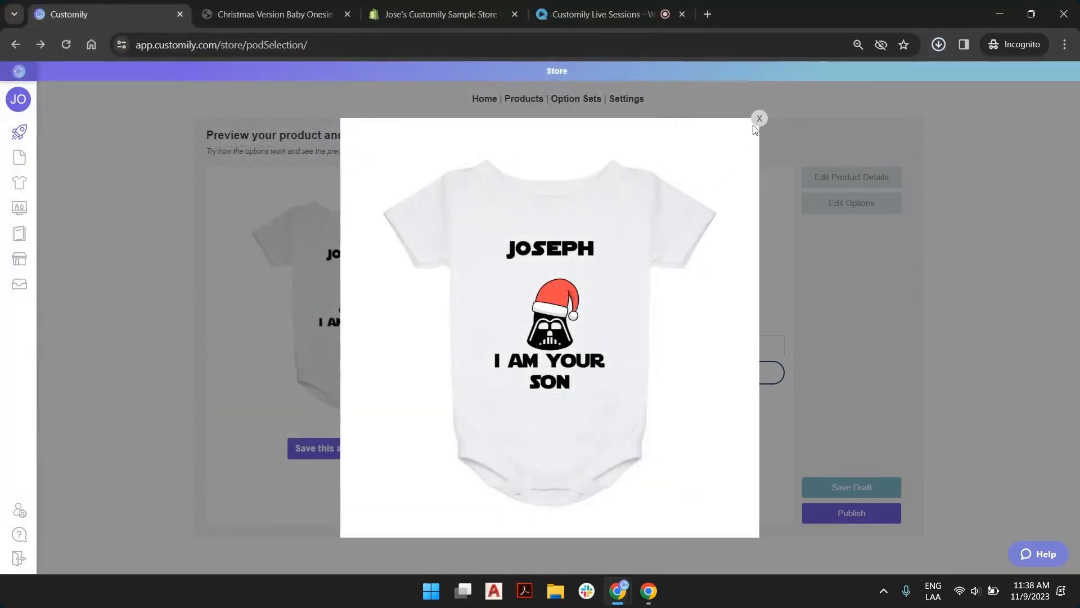
click(675, 120)
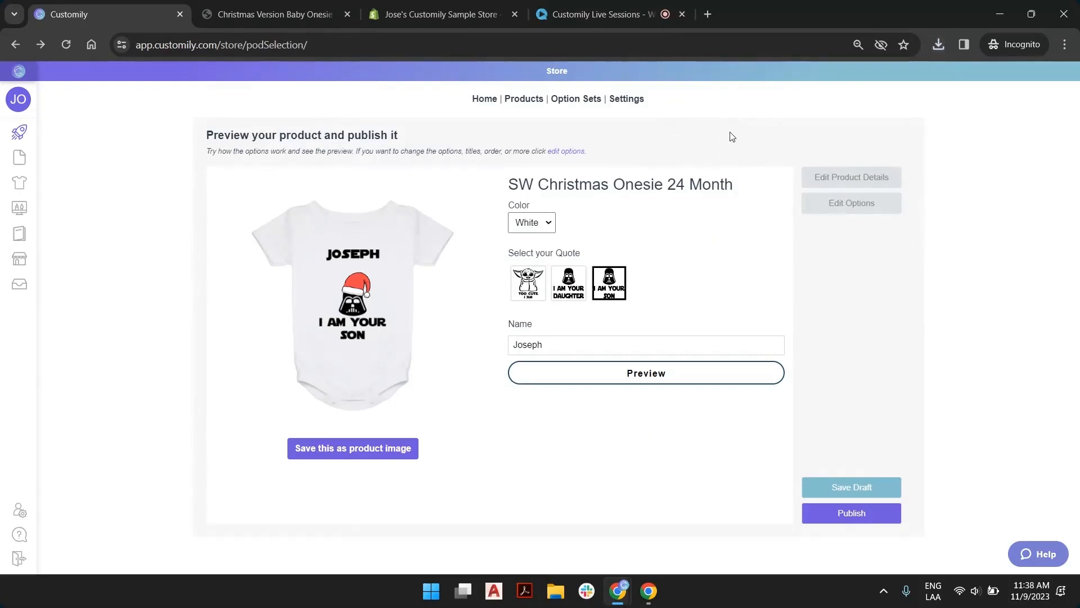
Choose the Baby Yoda quote, replace the personalization name with another sample first name and open the enlarged preview
click(528, 279)
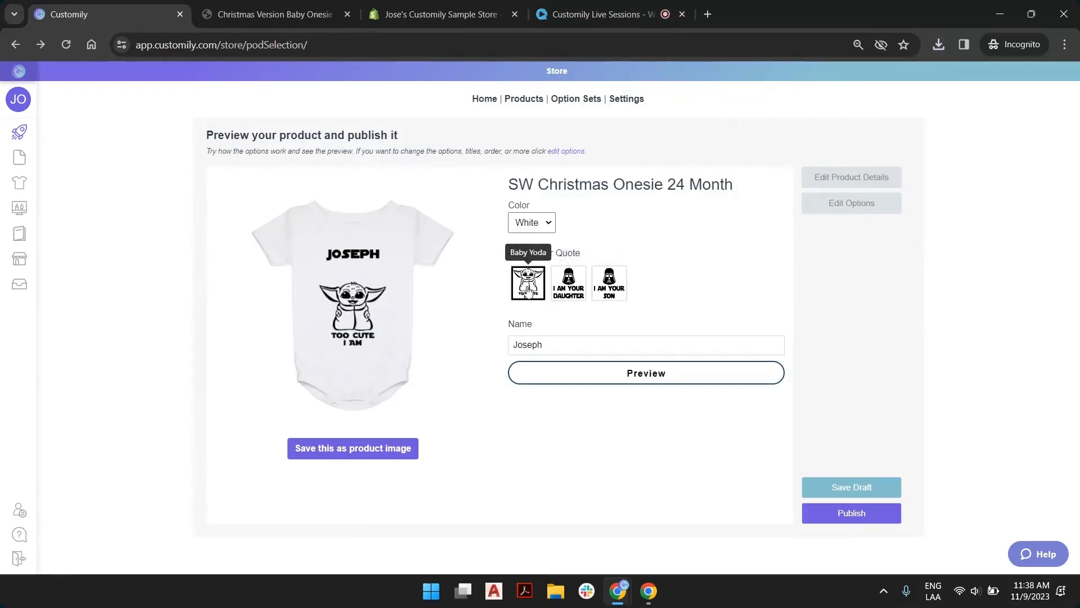
double_click(582, 345)
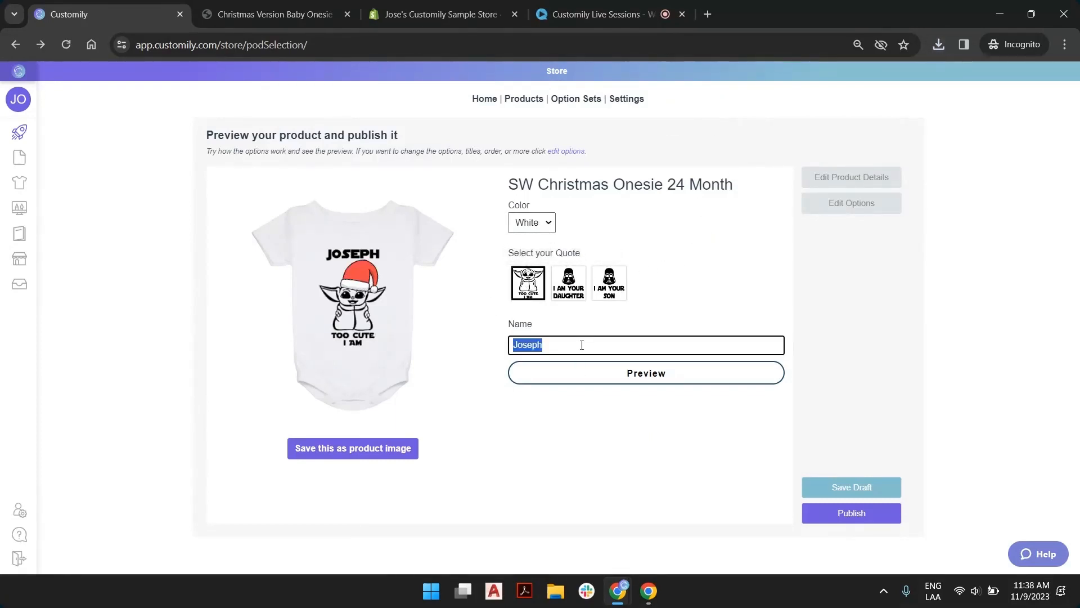
text(taylor)
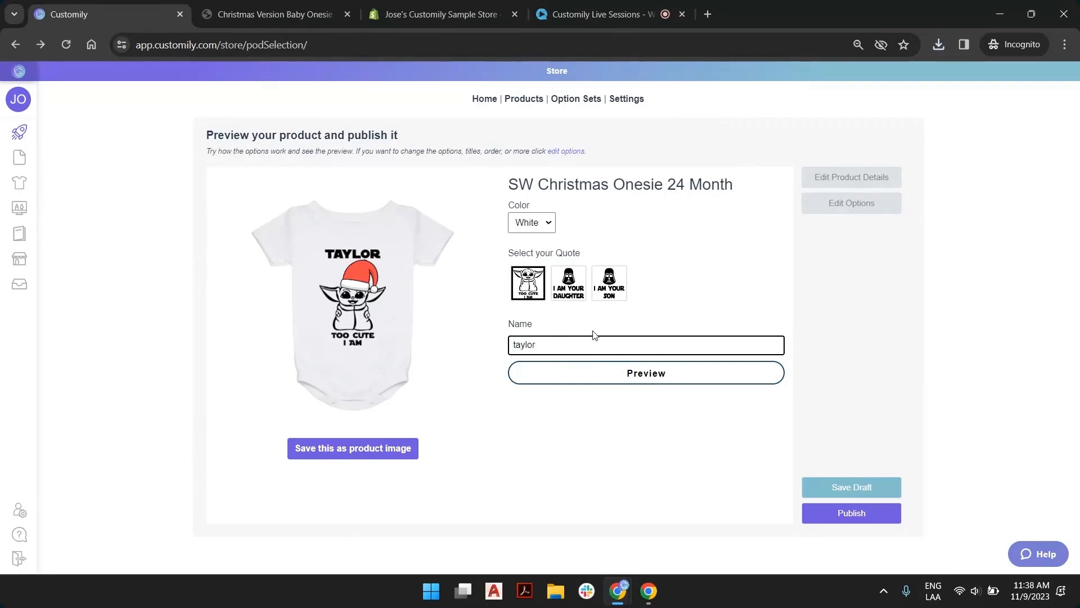
click(652, 374)
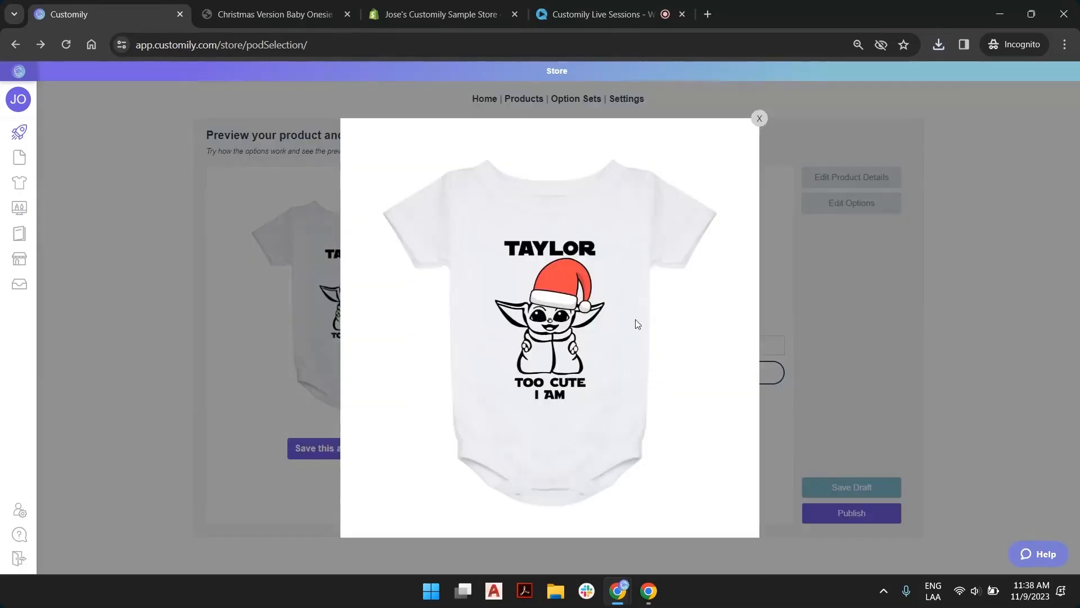
Save the enlarged Baby Yoda onesie preview as listing3.png in the 11-9 folder and close the preview
right_click(558, 276)
click(595, 310)
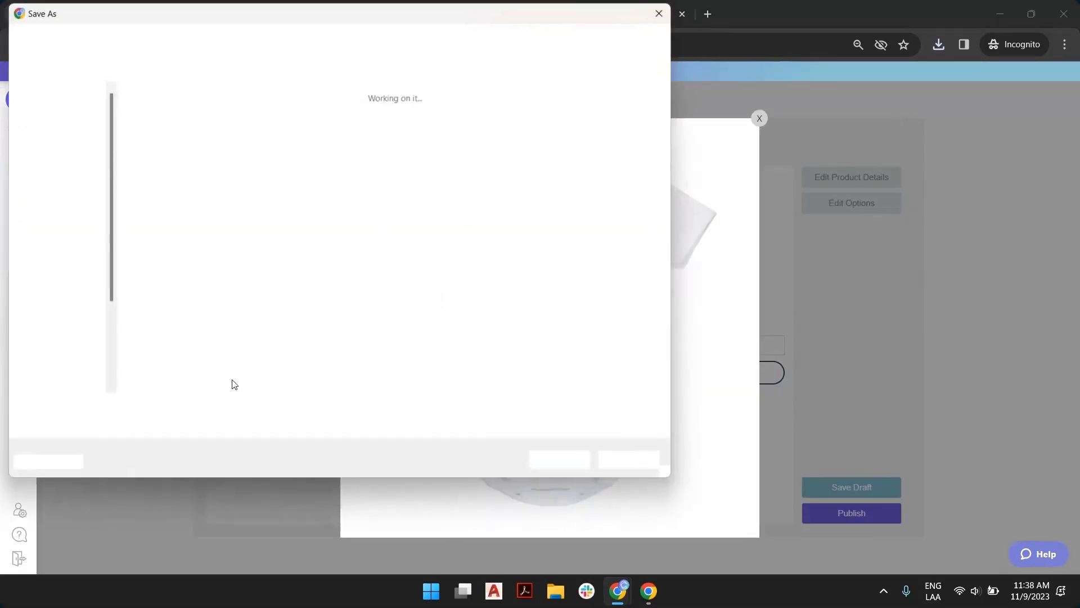
click(372, 150)
click(122, 410)
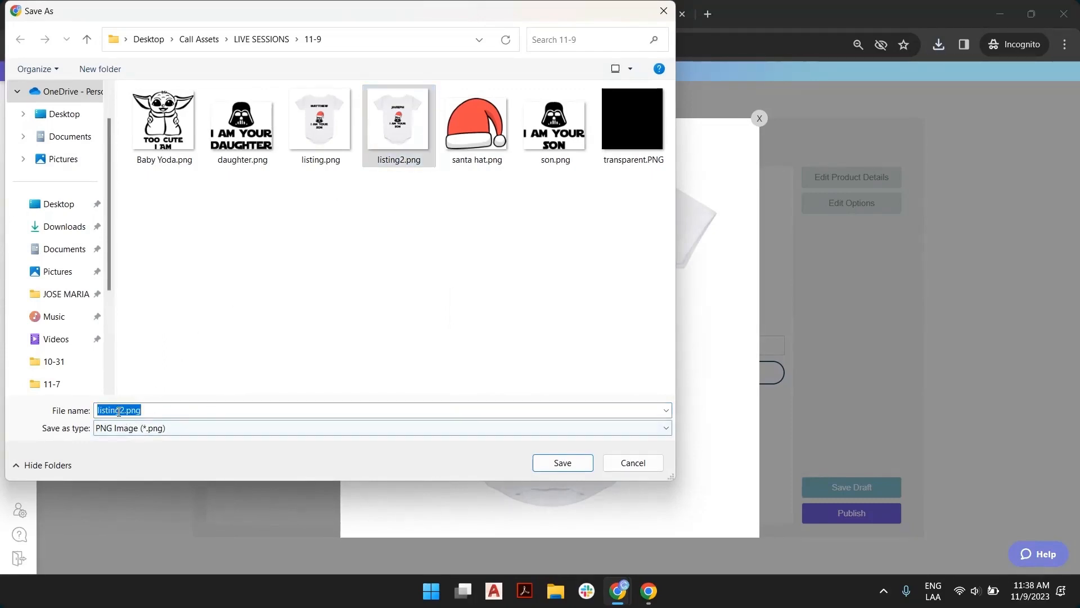
click(122, 411)
text(3)
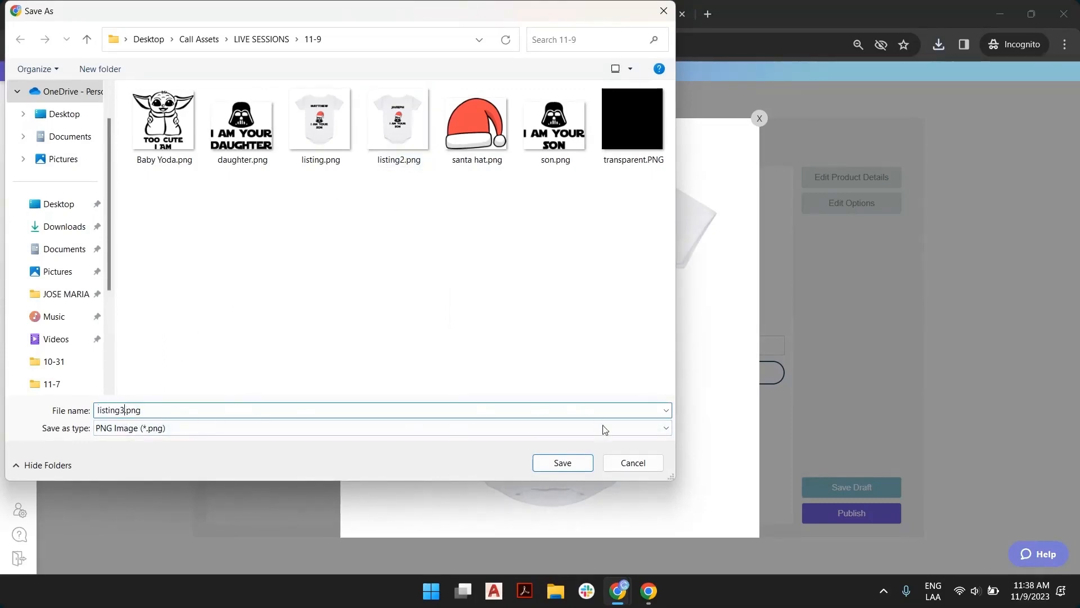
click(569, 463)
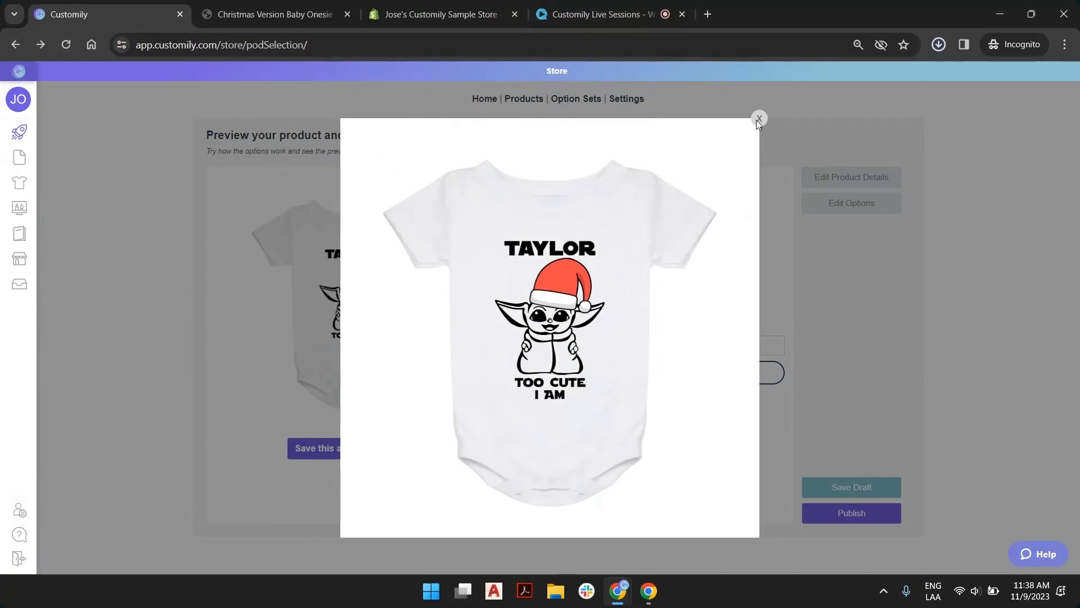
click(691, 100)
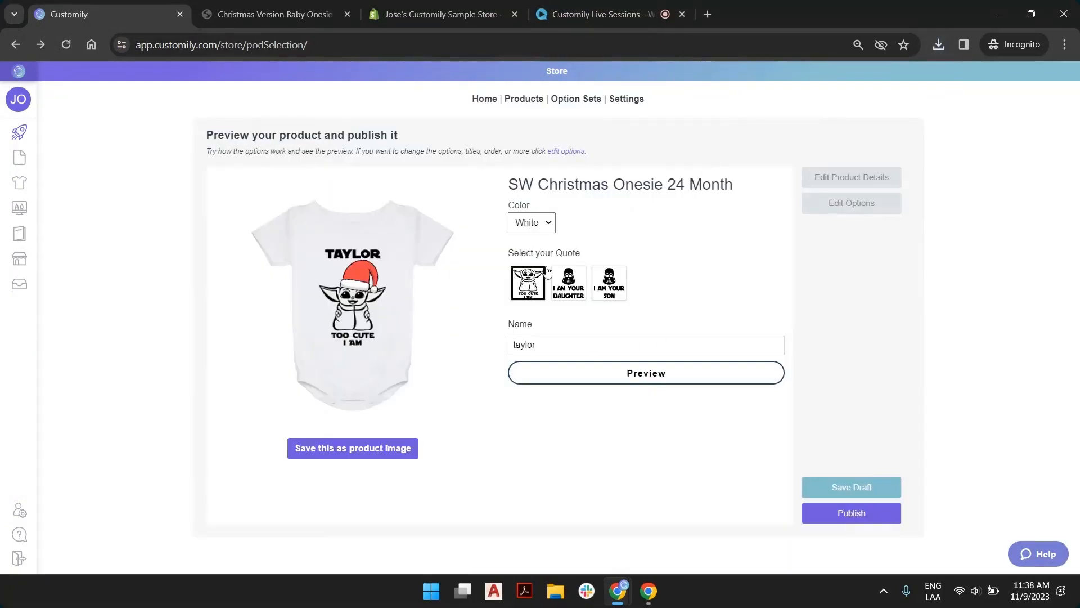
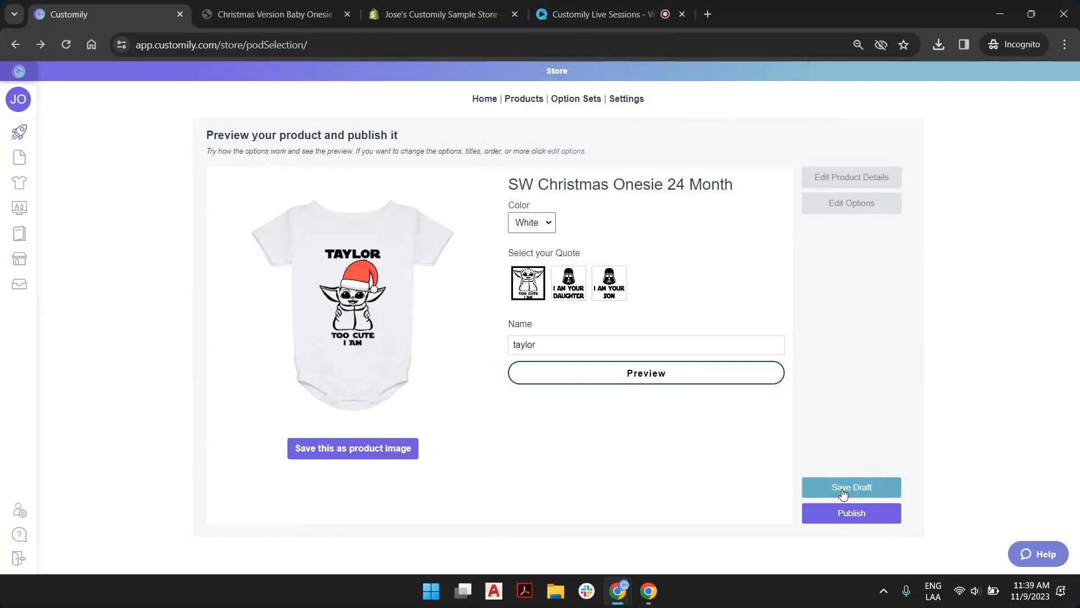
Publish the SW Christmas Onesie 24 Month product and review its image, title and price on the storefront page
click(875, 517)
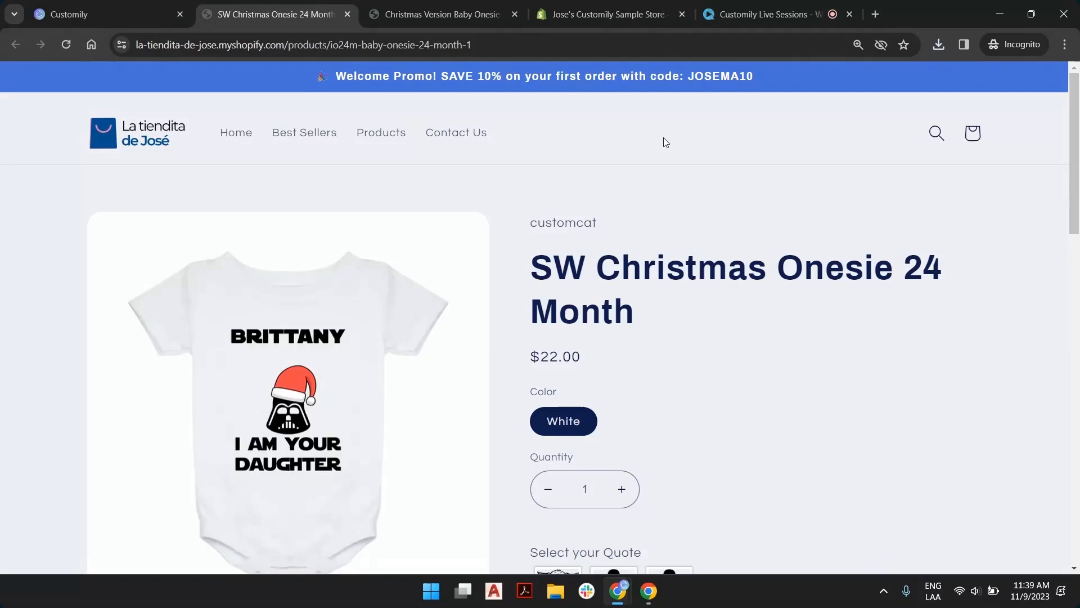
scroll(701, 236, down, 3)
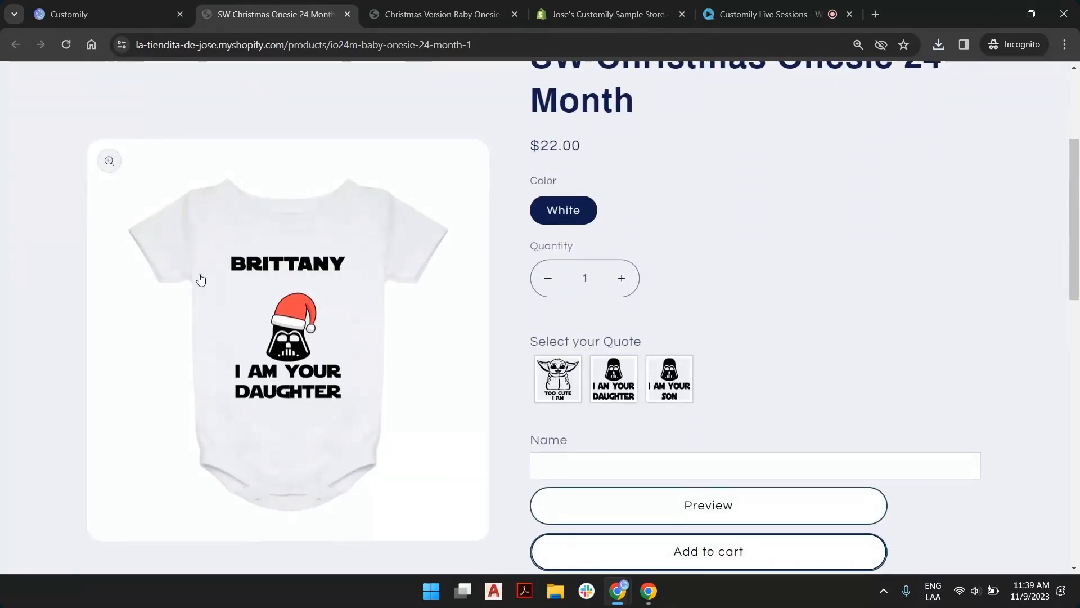
scroll(775, 204, up, 3)
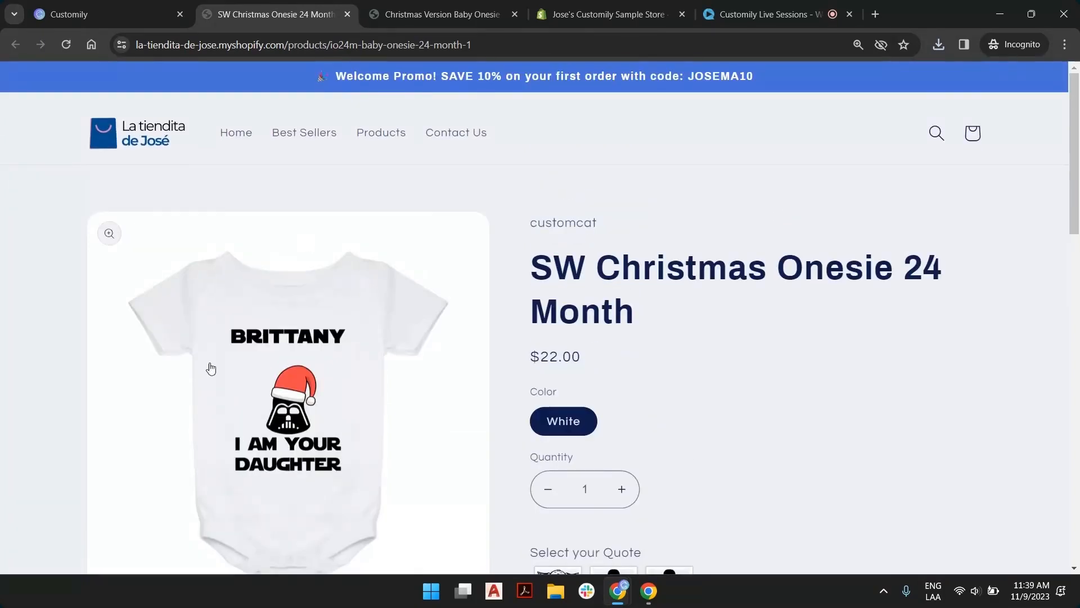
scroll(713, 274, down, 2)
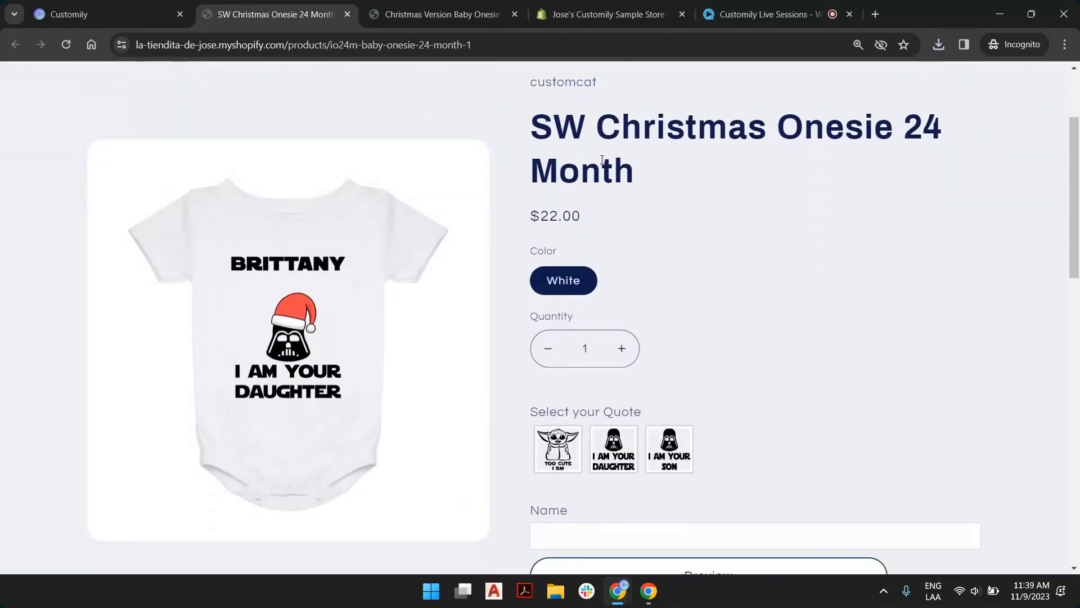
drag(537, 128, 627, 169)
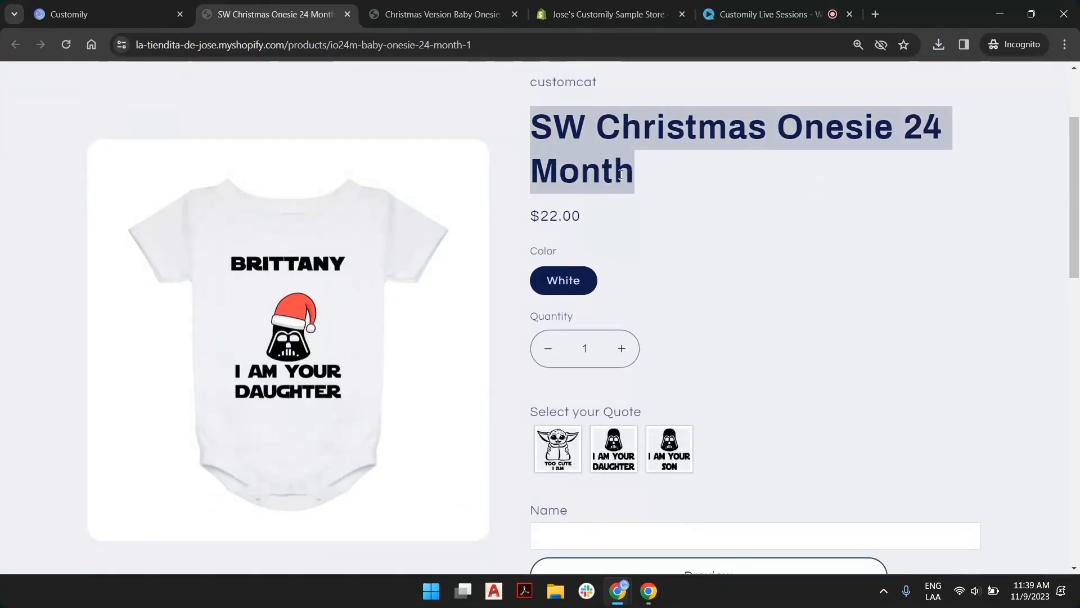
click(567, 215)
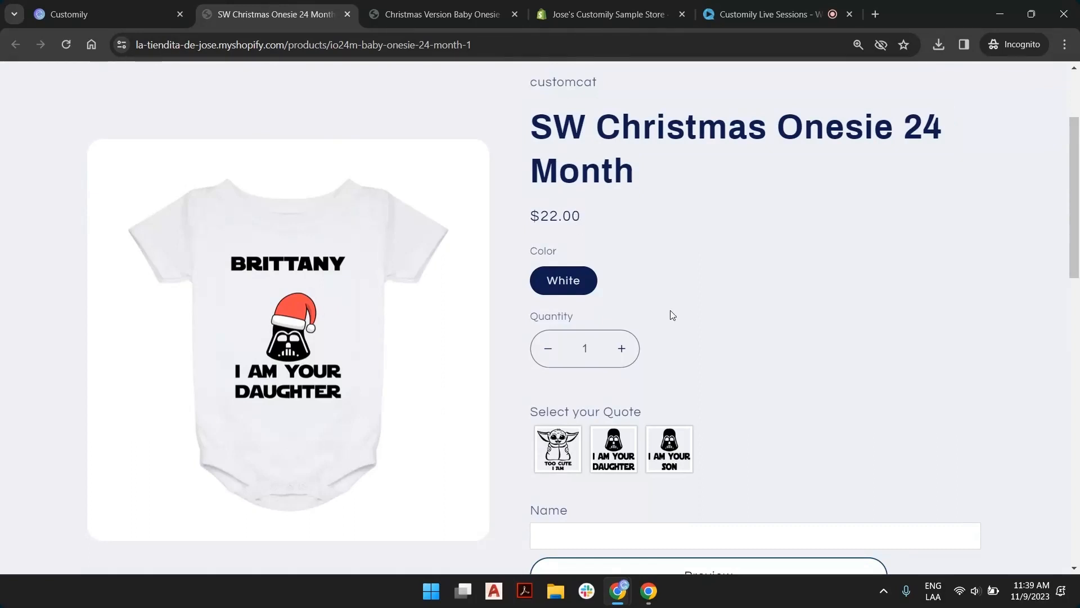
Test the Baby Yoda, daughter and son quotes in the live preview and personalize the onesie with a sample boy's first name
scroll(670, 313, down, 2)
click(555, 318)
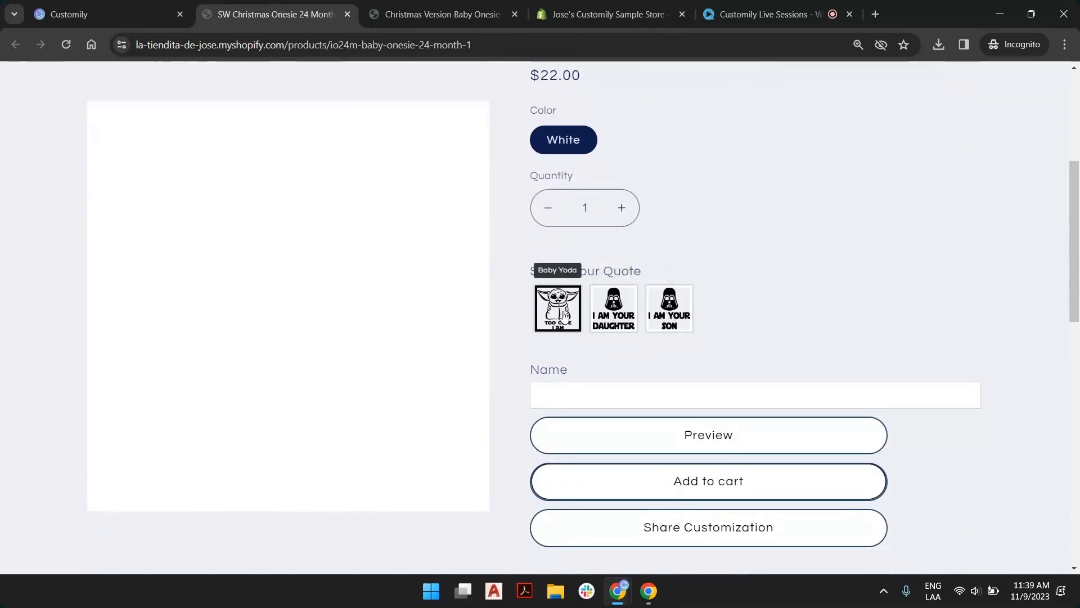
click(618, 307)
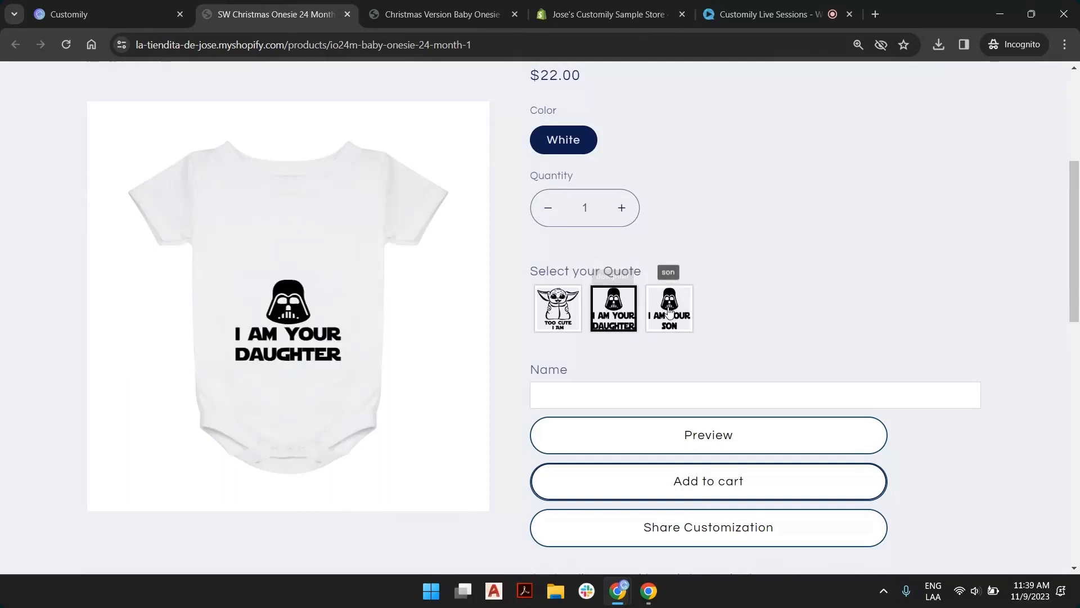
click(669, 311)
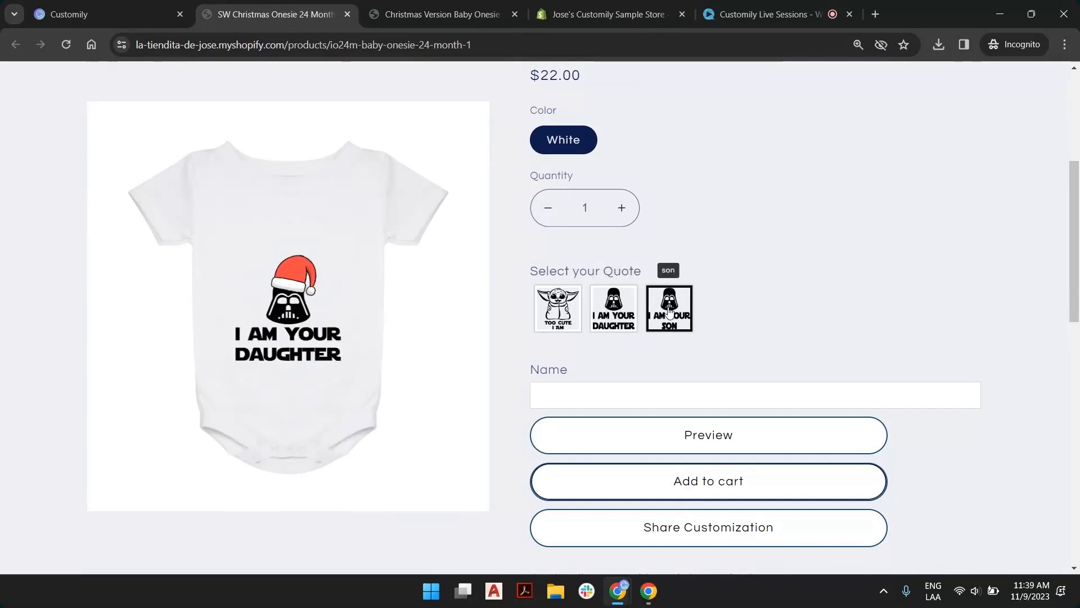
click(659, 393)
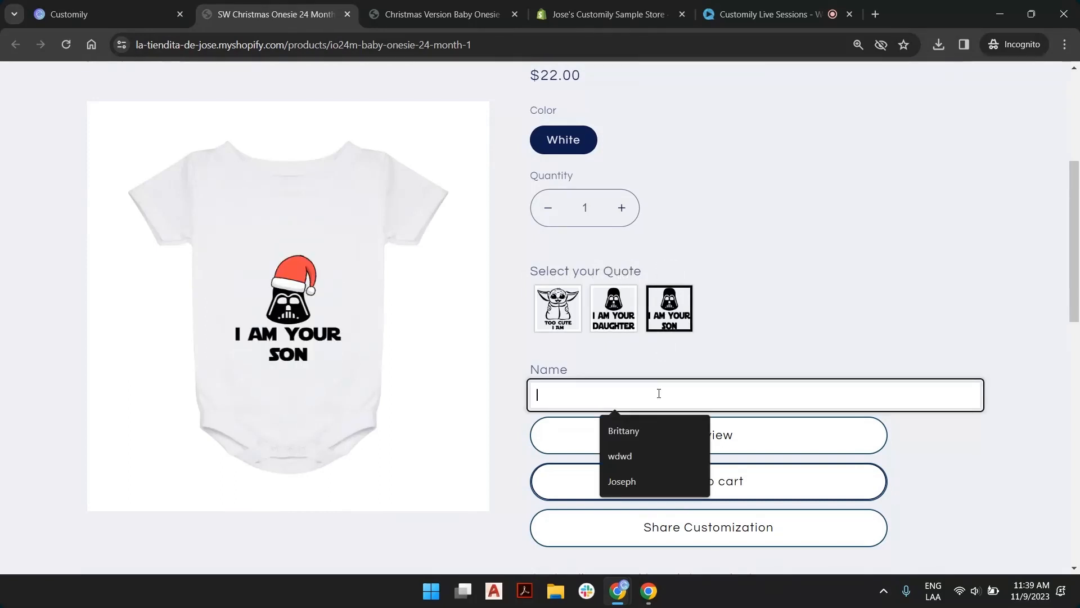
text(Matthew)
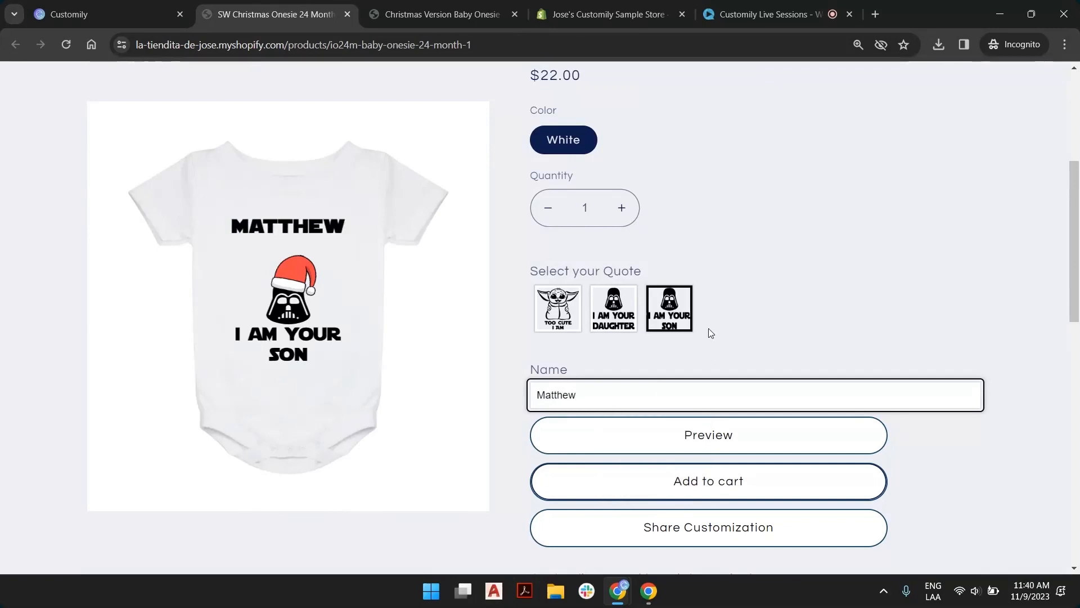
click(738, 297)
scroll(518, 275, up, 5)
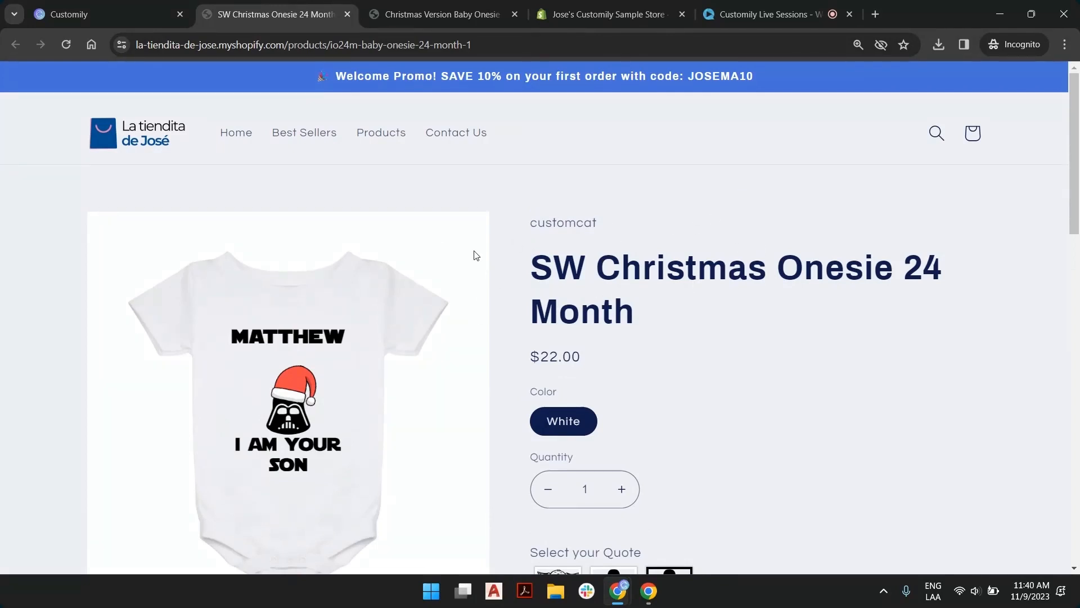
Switch to the Shopify admin, reload the product list and open the SW Christmas Onesie 24 Month product
click(599, 14)
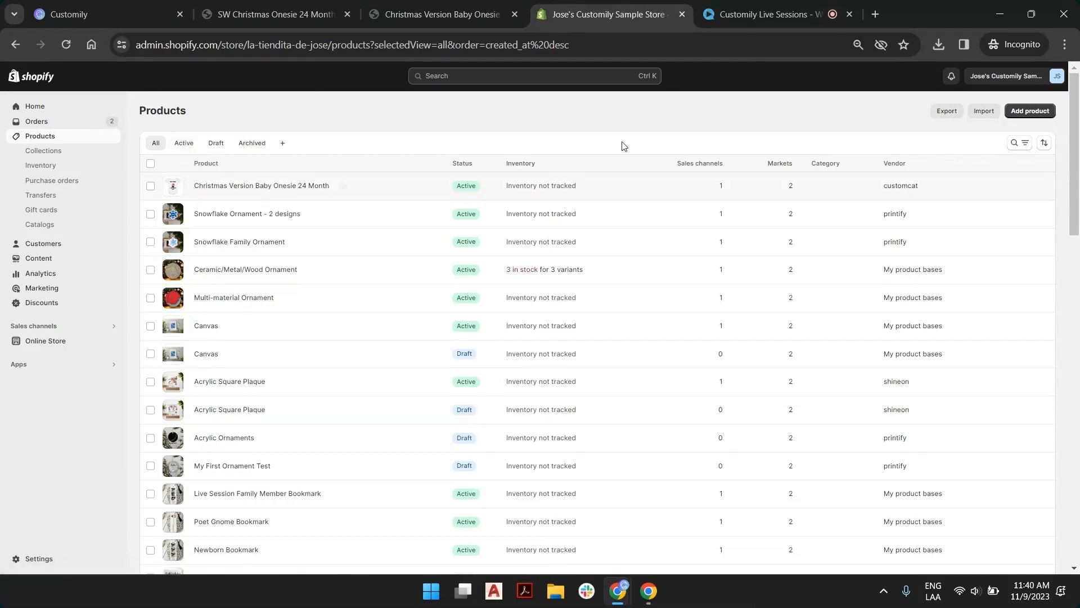
click(1044, 145)
click(1044, 144)
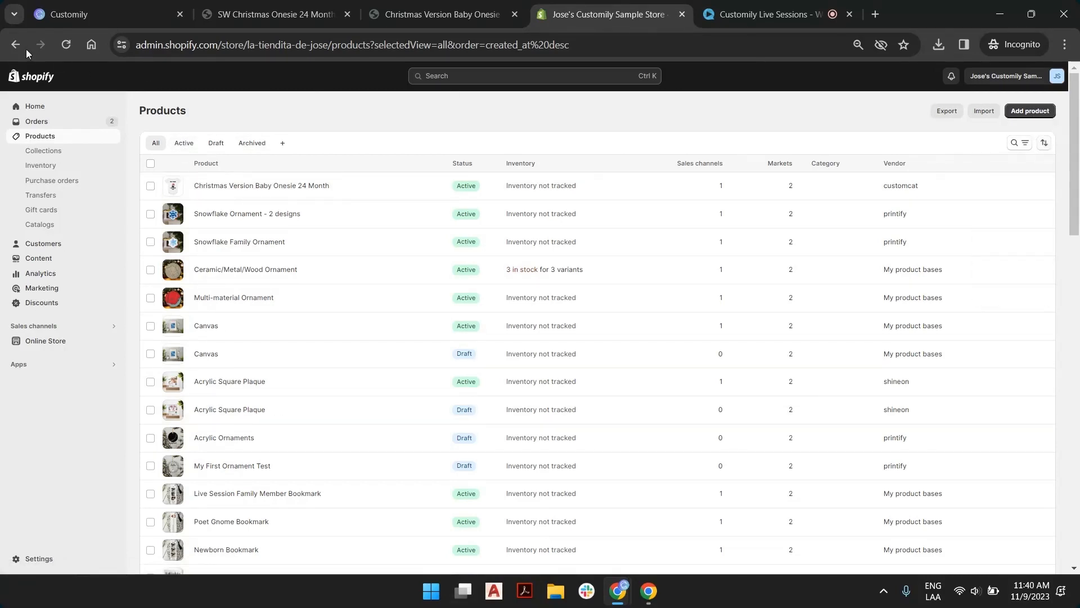
click(58, 45)
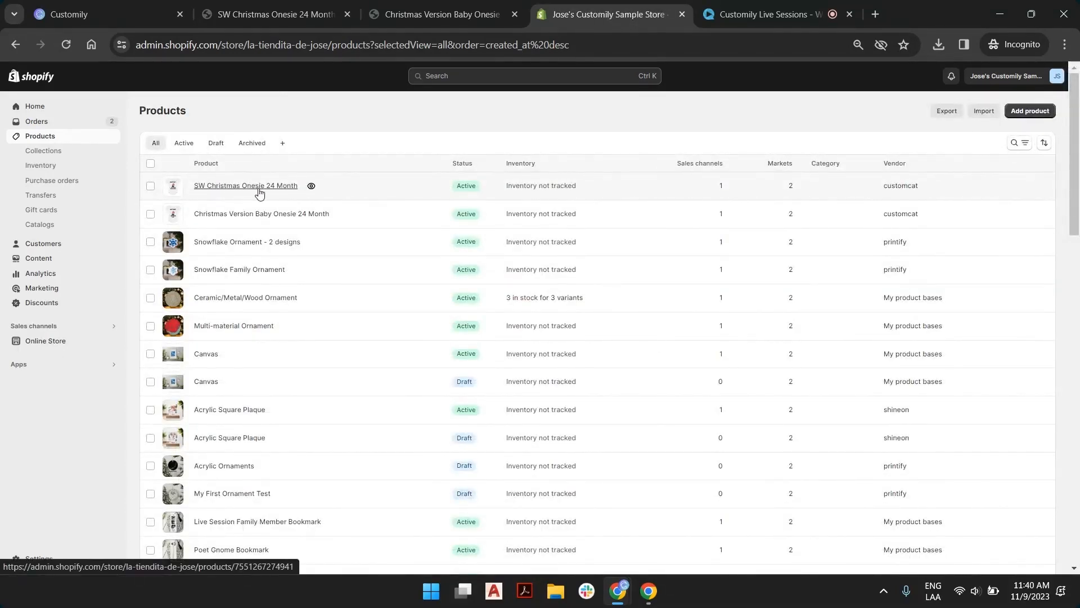
click(218, 191)
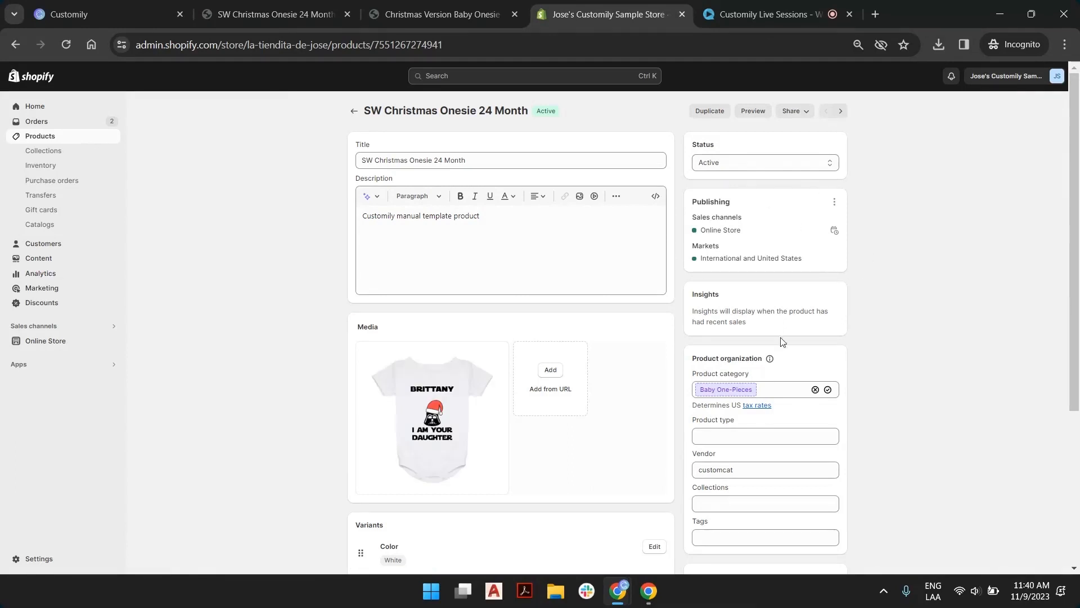
Assign the SW Christmas Onesie 24 Month product to the Apparel collection
scroll(816, 253, down, 3)
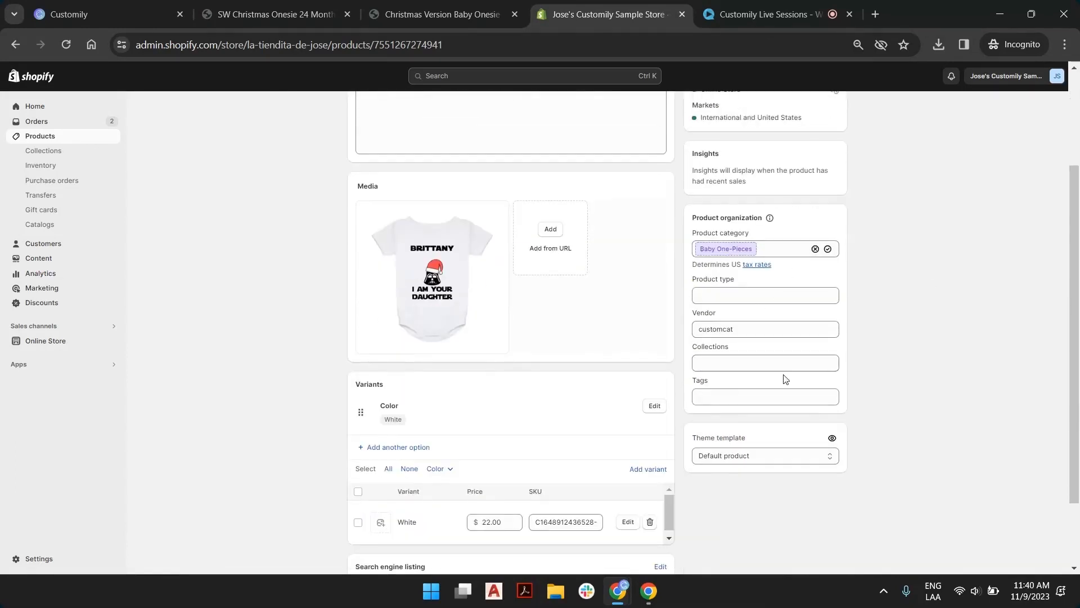
click(732, 363)
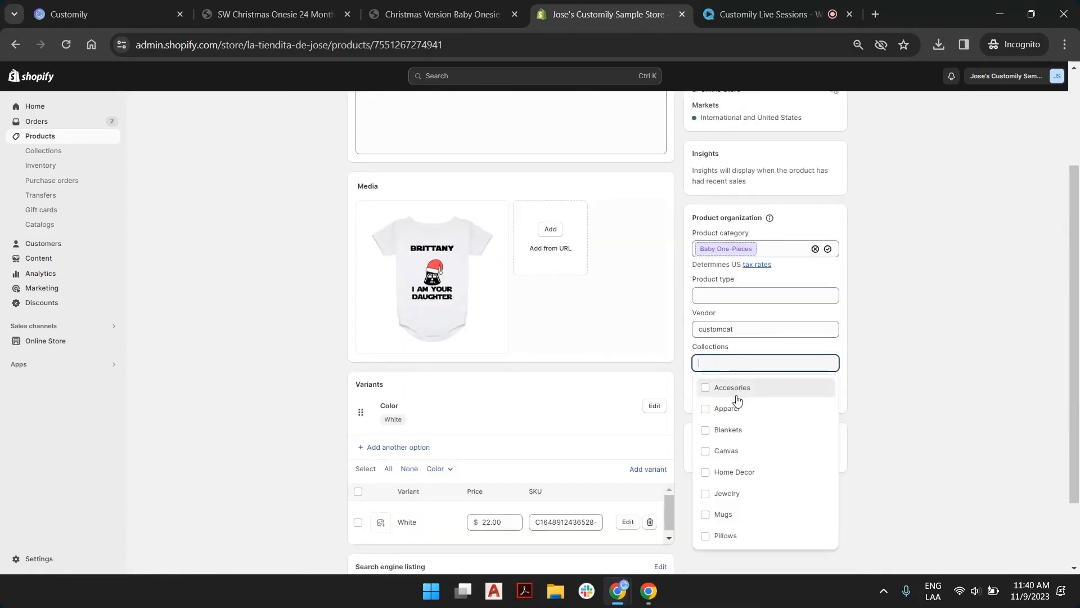
click(722, 409)
click(975, 270)
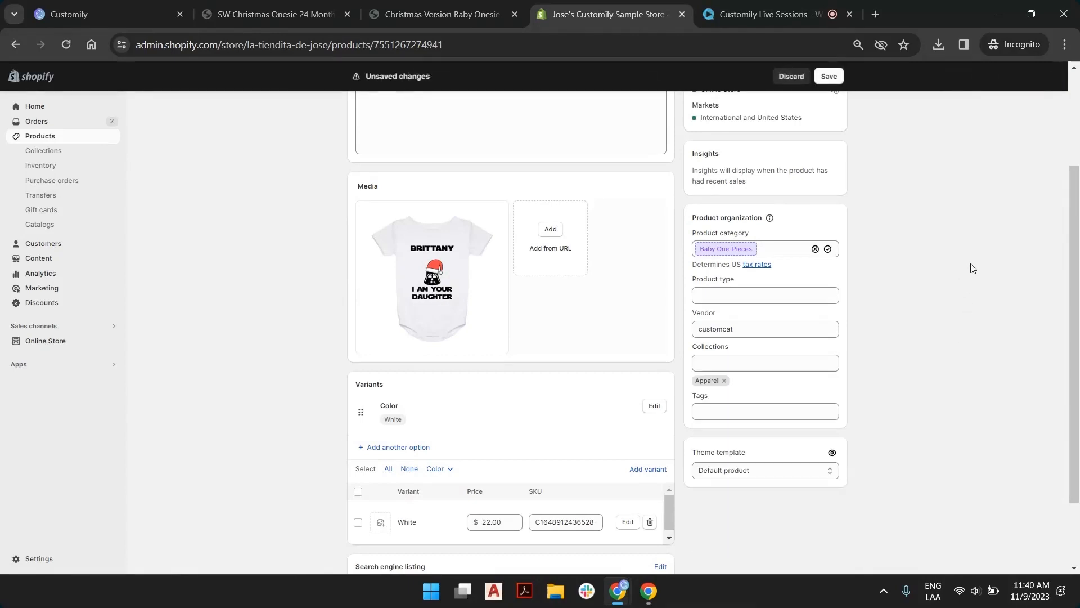
Upload listing2.png and listing3.png from the 11-9 folder to the product's media and save the product
scroll(490, 293, down, 2)
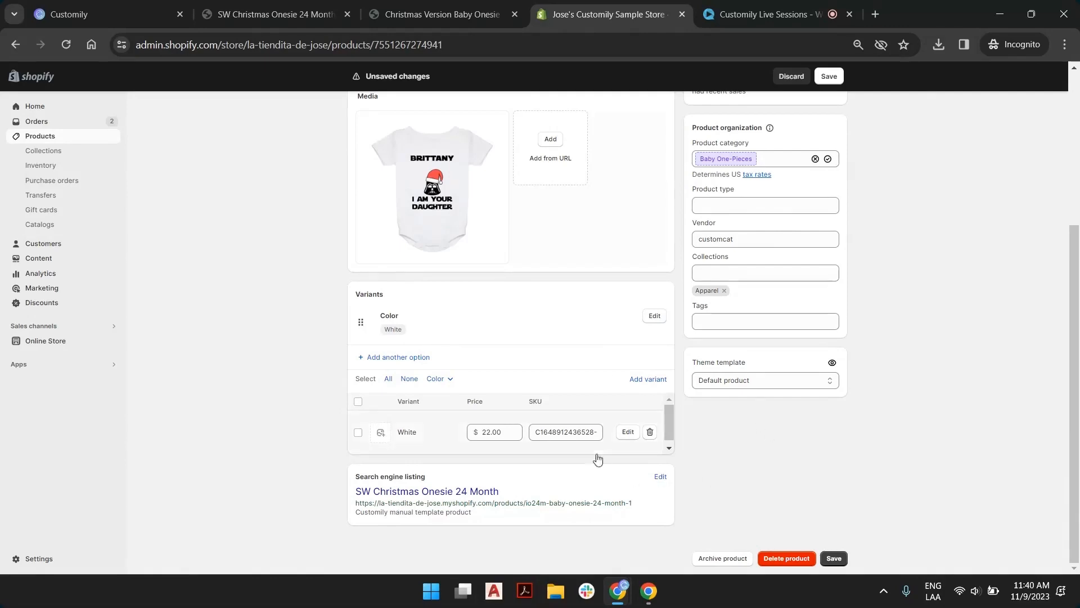
scroll(683, 449, up, 2)
scroll(630, 433, down, 2)
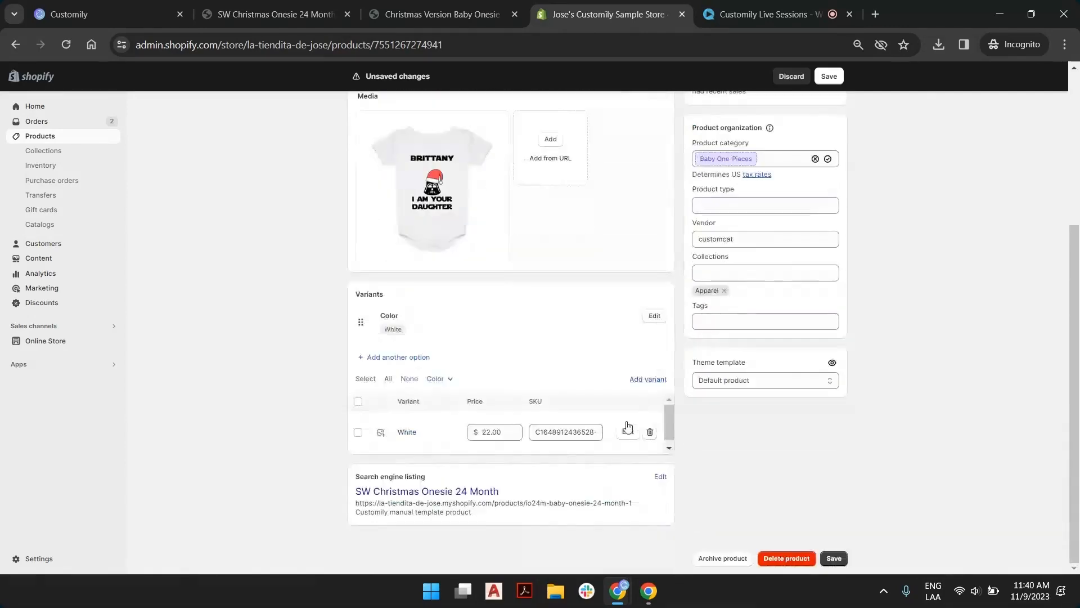
scroll(596, 444, up, 2)
scroll(608, 386, up, 3)
scroll(572, 248, down, 3)
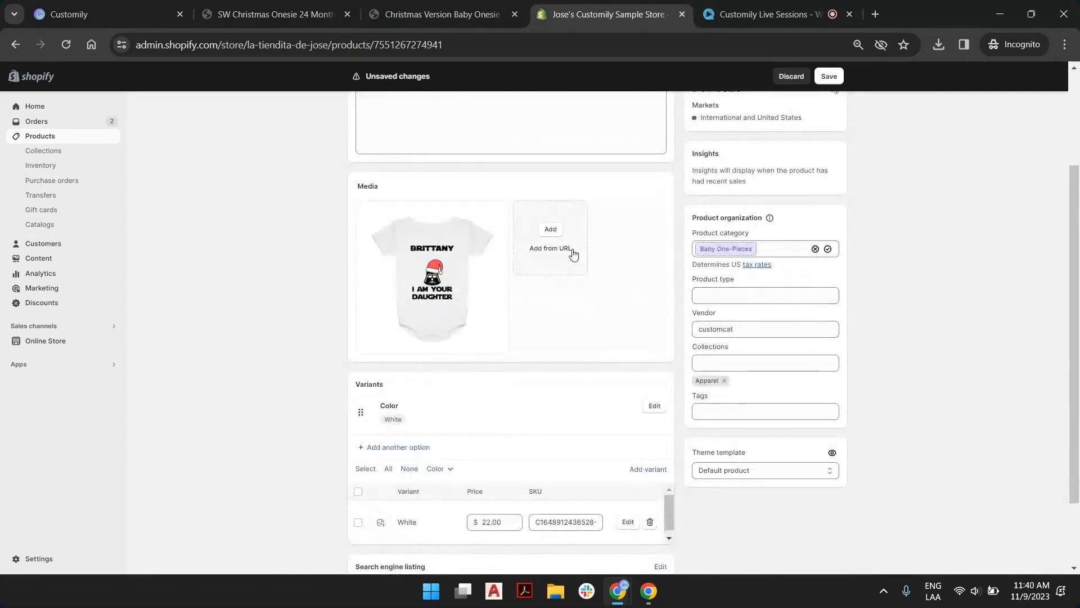
click(553, 235)
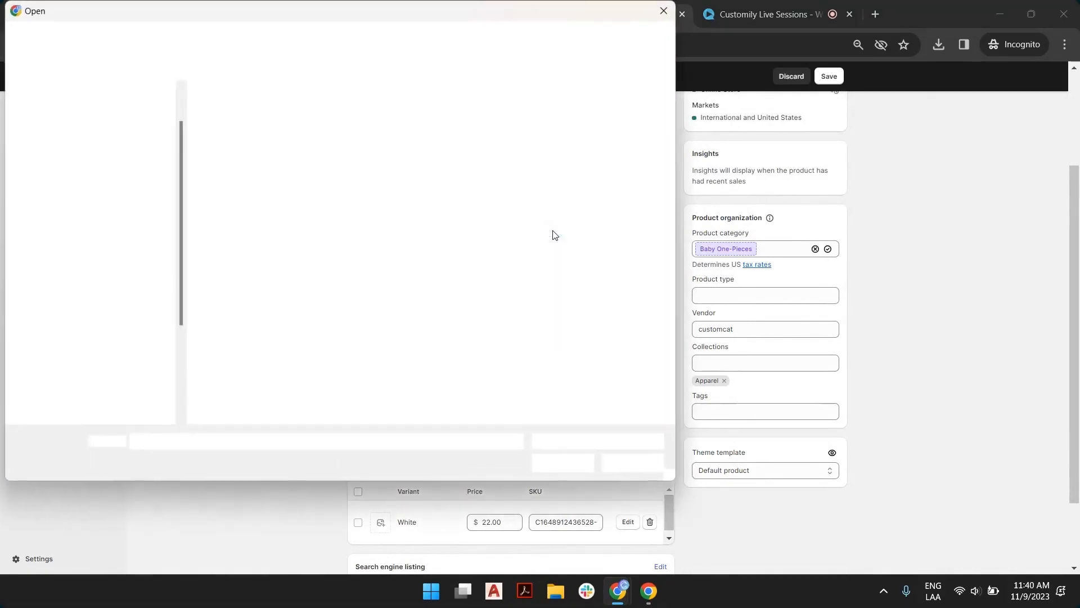
click(598, 148)
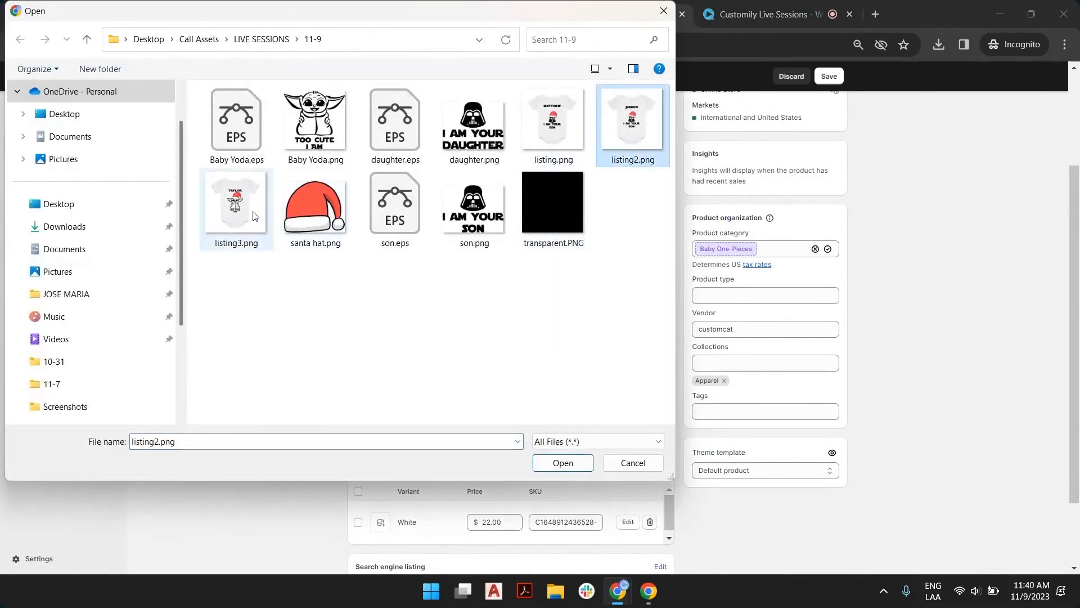
ctrl+click(236, 204)
click(561, 463)
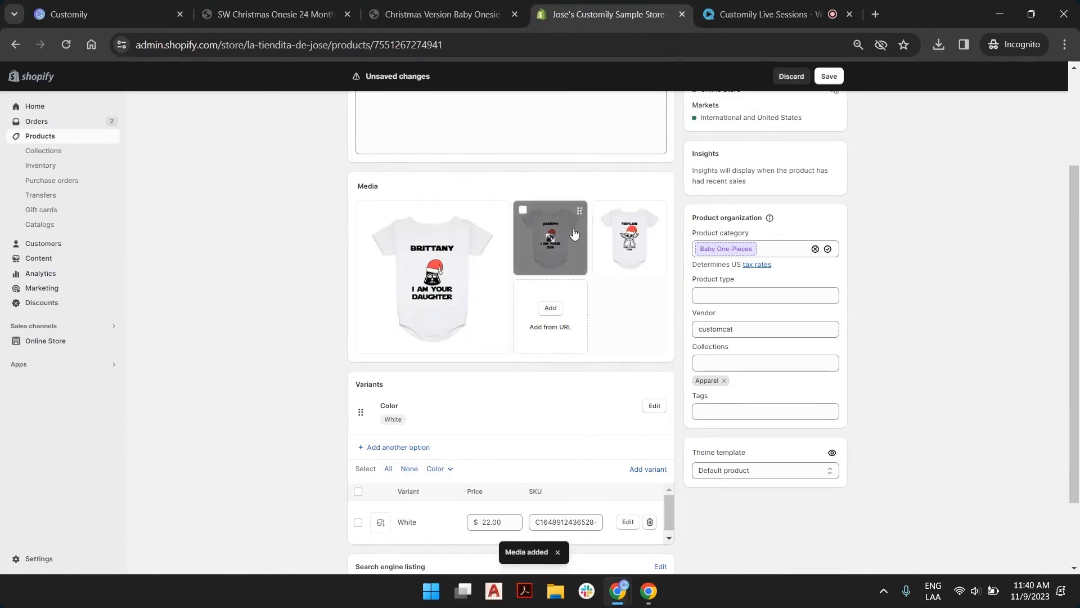
drag(554, 239, 527, 274)
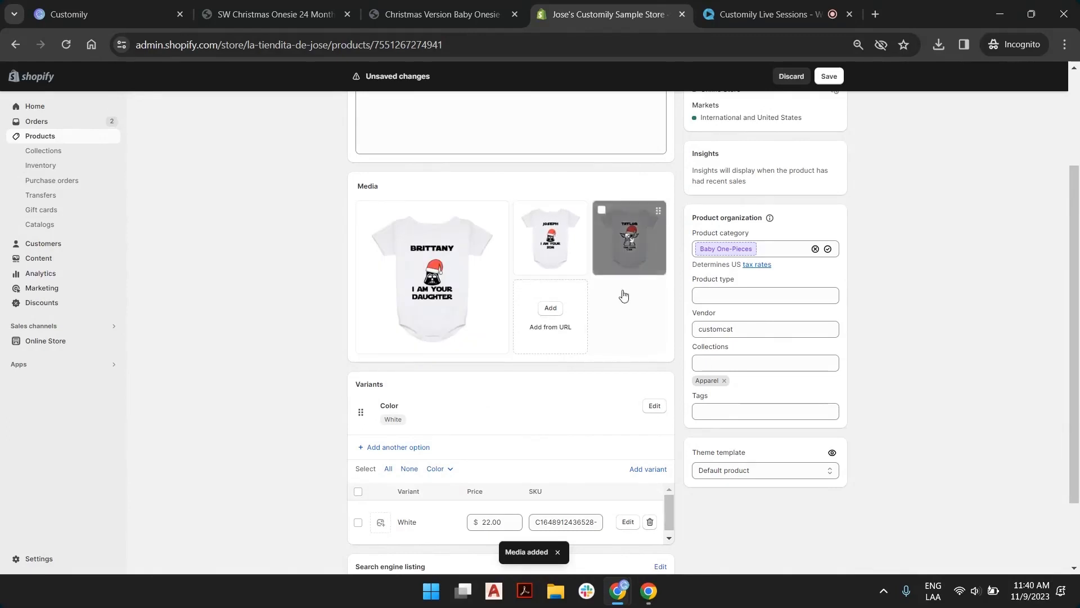
click(831, 81)
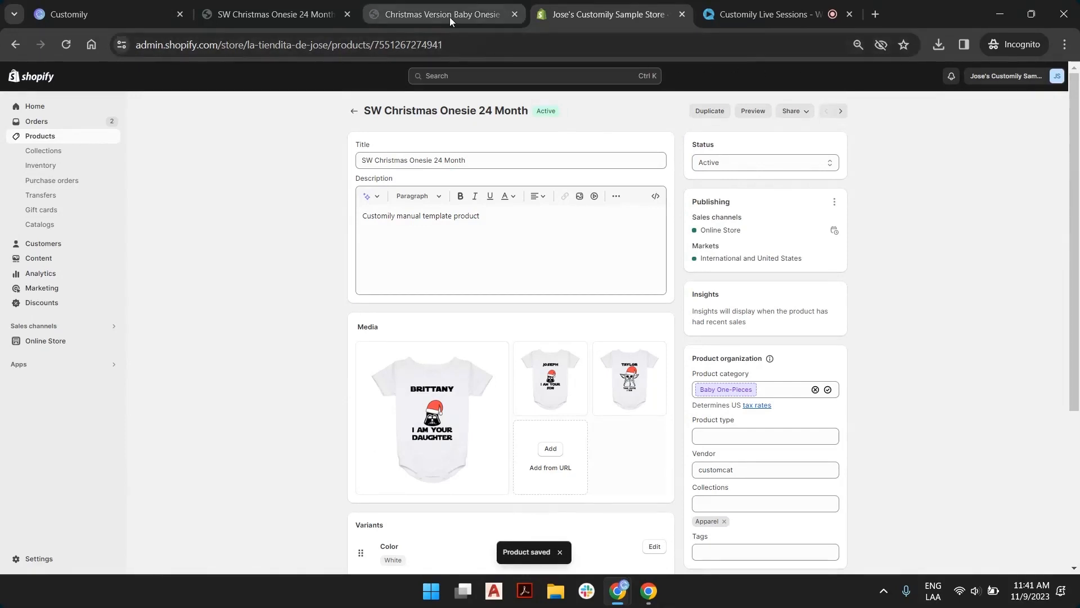
Switch to the storefront page of the Christmas Version Baby Onesie 24 Month product, reload it and look it over
click(450, 16)
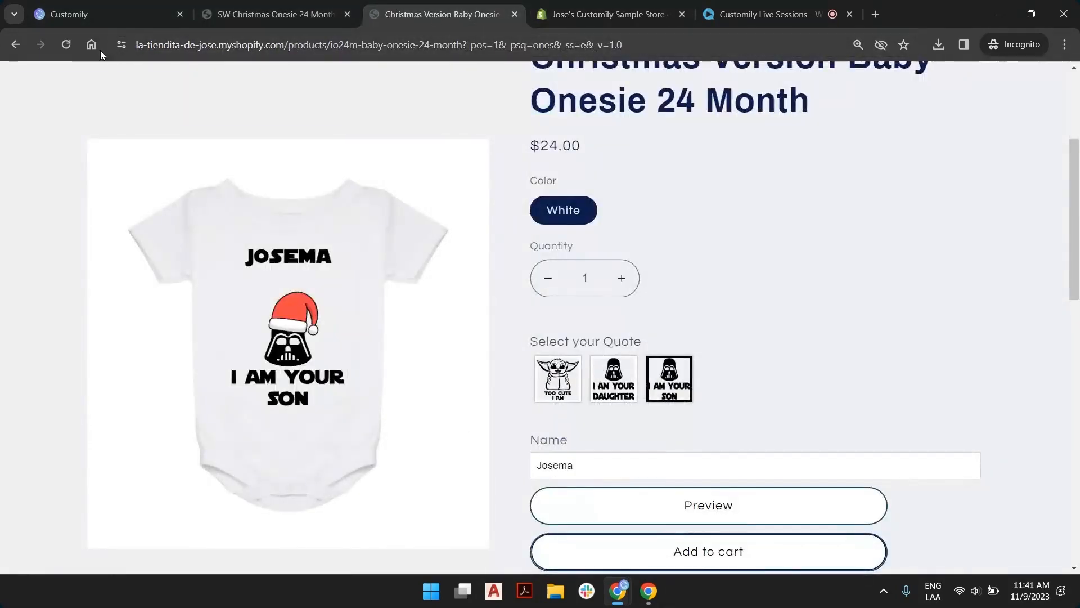
click(65, 46)
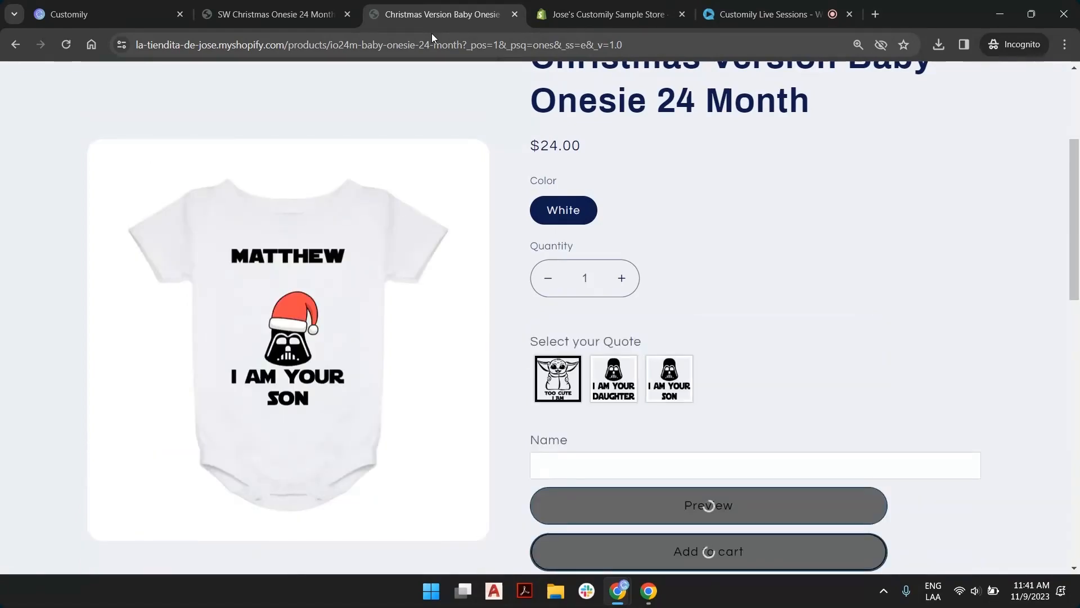
scroll(673, 161, up, 4)
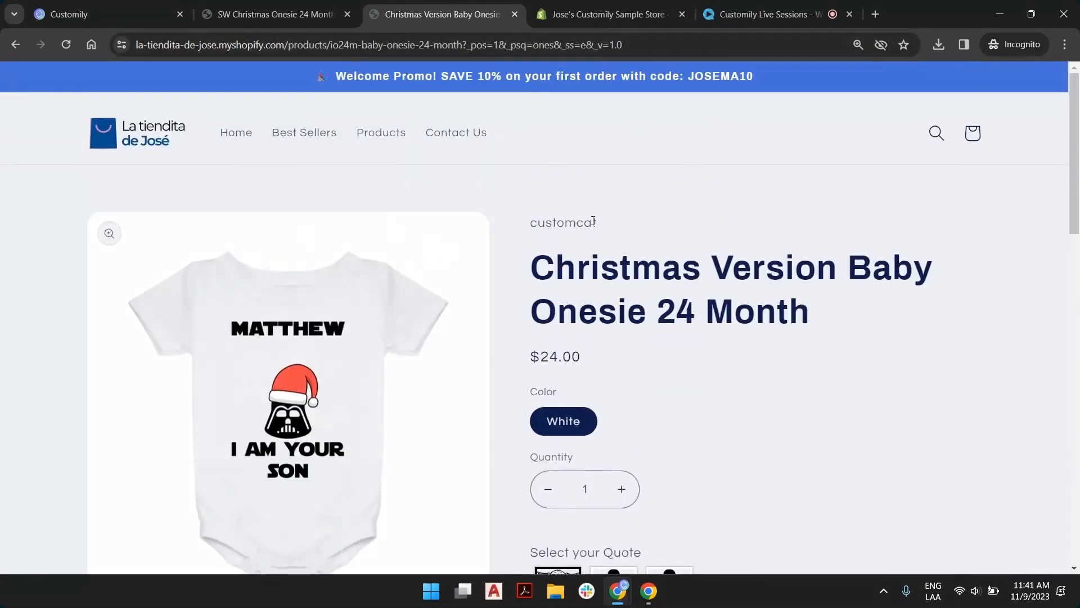
scroll(405, 304, down, 10)
scroll(405, 318, up, 10)
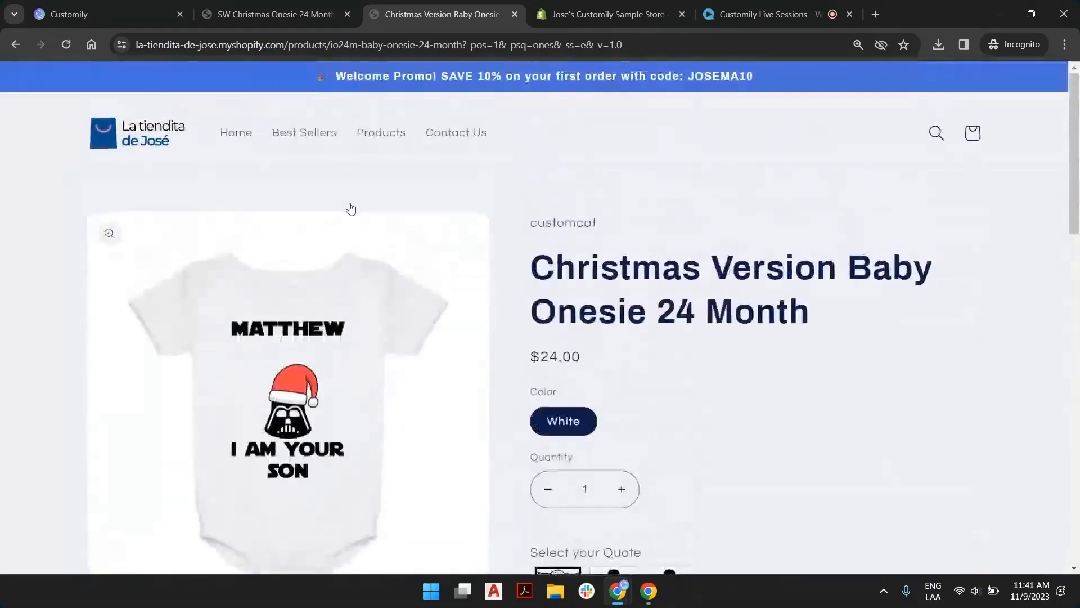
click(70, 49)
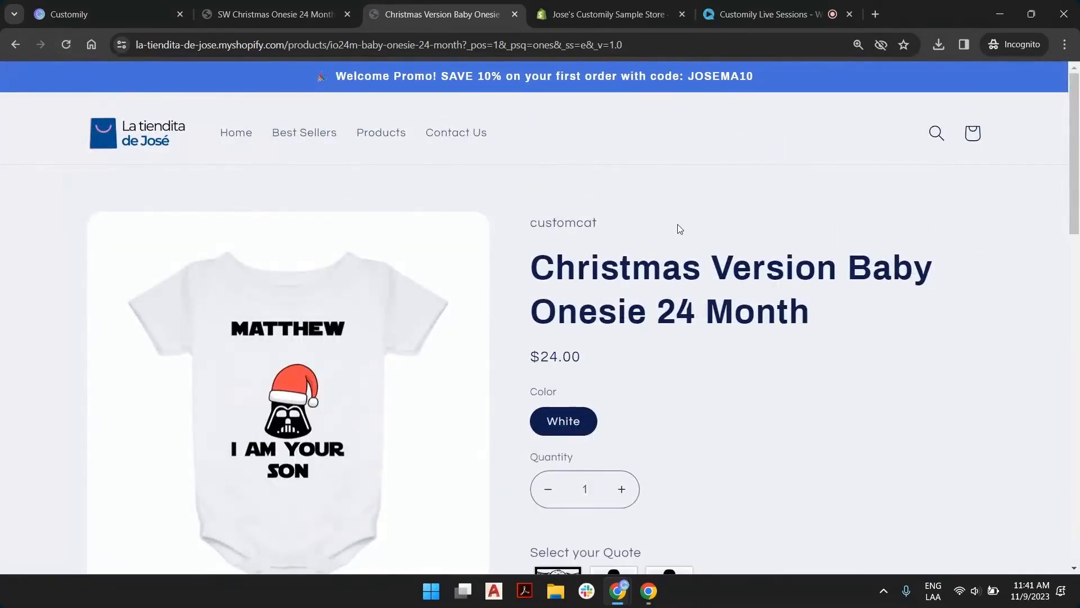
Check the related products below the Christmas Version onesie and preview the son quote on it
scroll(678, 225, down, 10)
scroll(482, 268, down, 6)
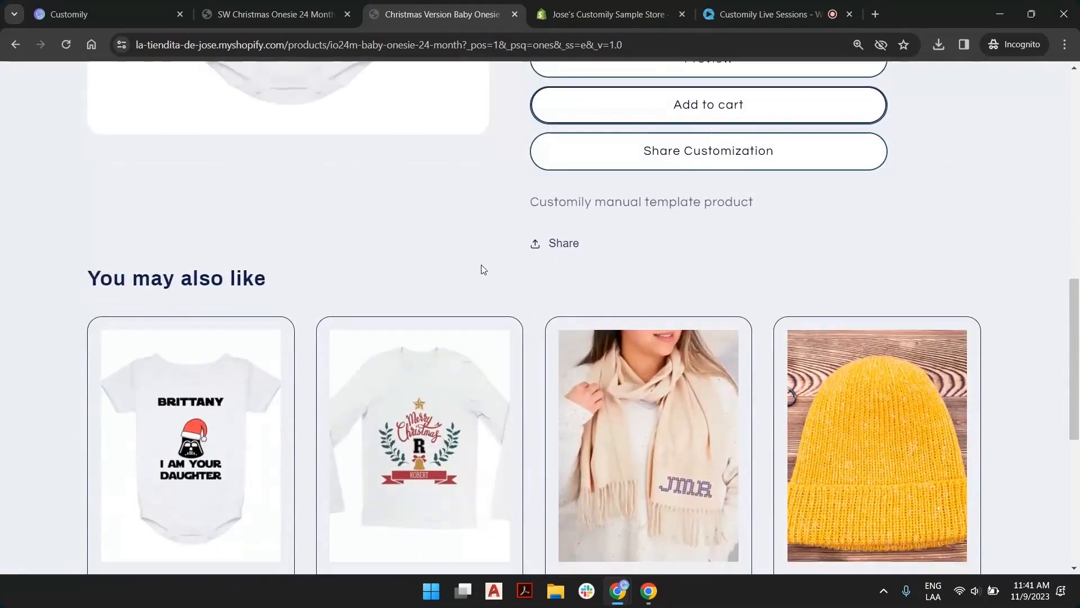
scroll(598, 284, up, 12)
click(669, 383)
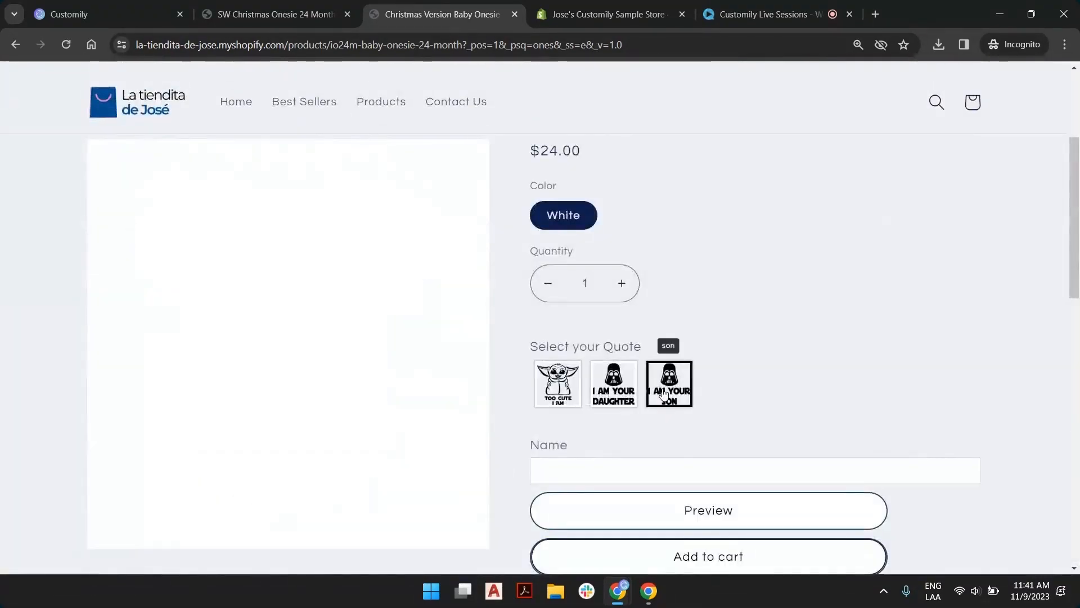
scroll(750, 276, down, 3)
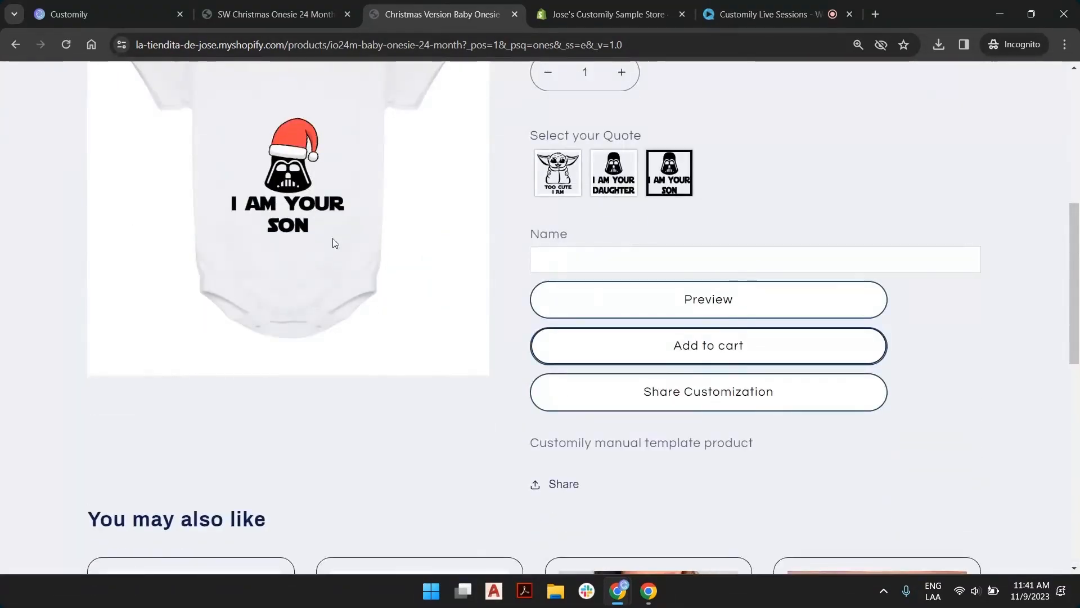
Close the Christmas Version storefront page and open the online store preview of SW Christmas Onesie 24 Month from the Shopify admin product list
scroll(333, 238, up, 6)
click(657, 6)
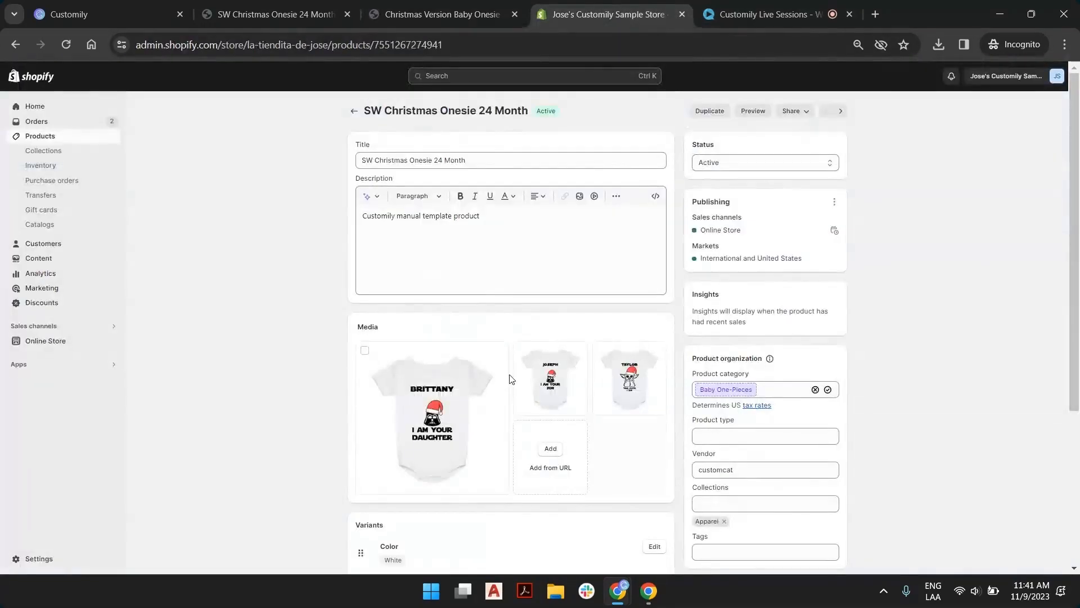
click(353, 111)
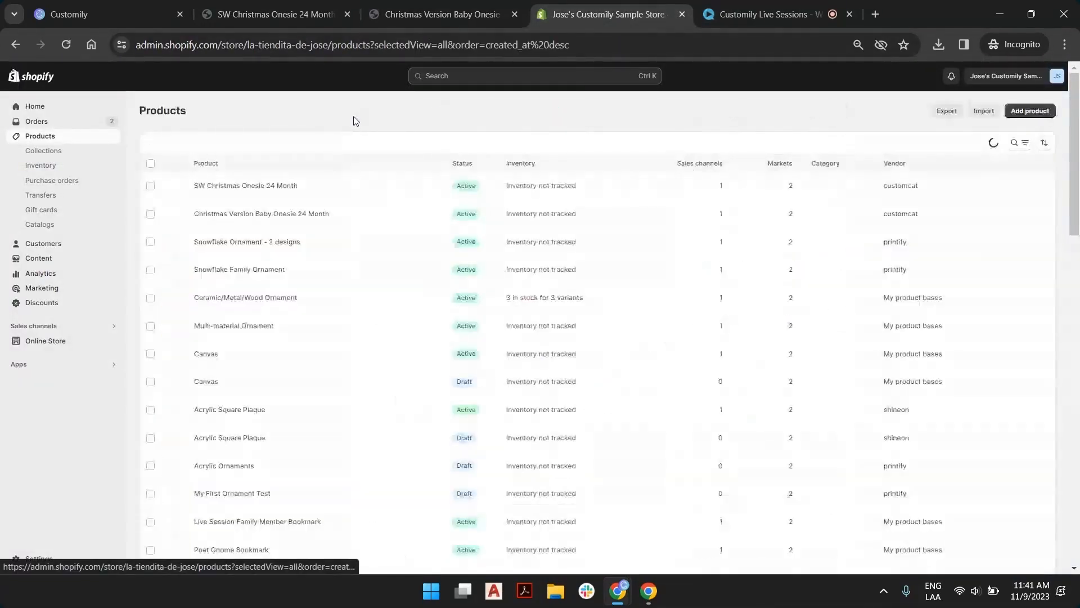
click(514, 14)
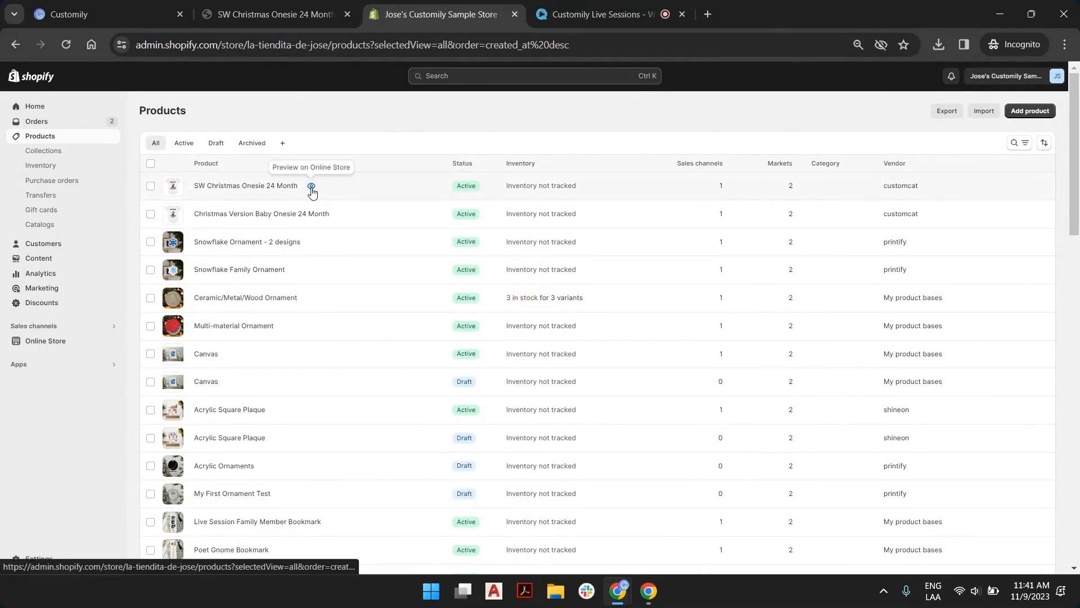
click(311, 186)
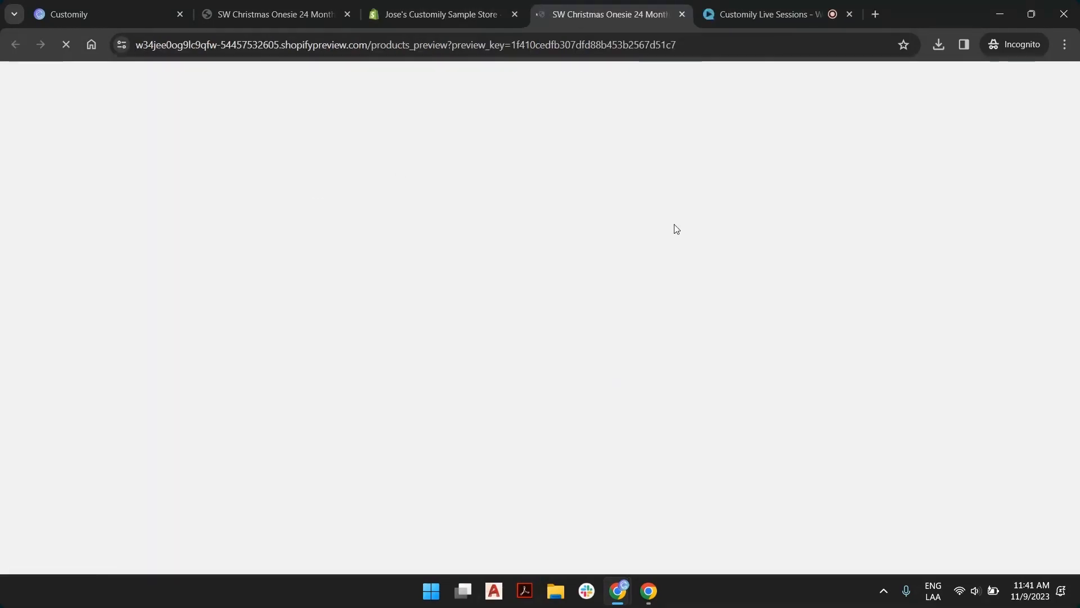
scroll(707, 231, down, 3)
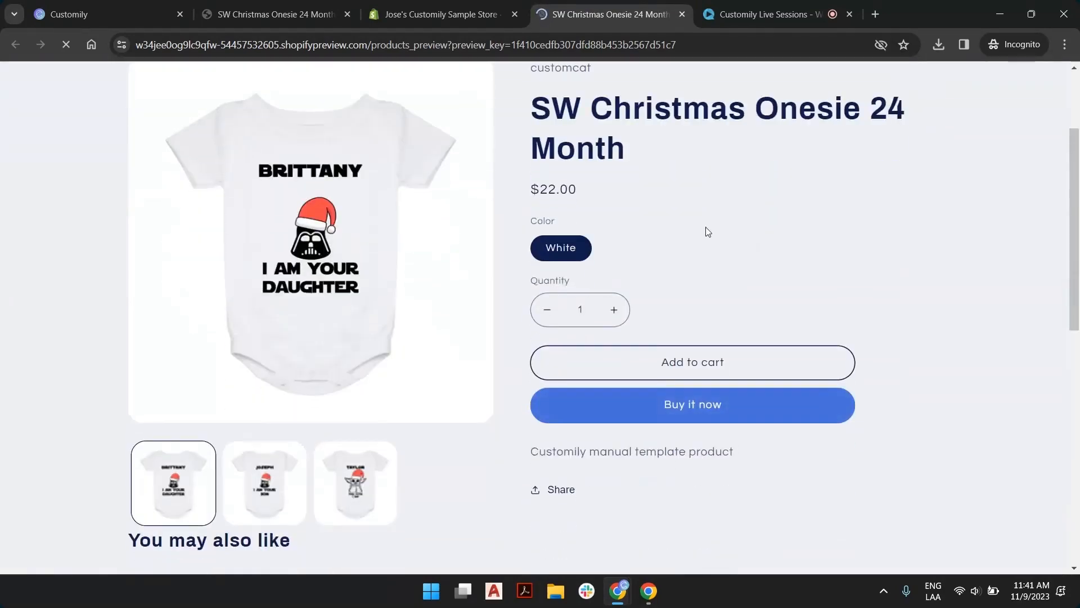
Look through the daughter, son and Too Cute listing images in the onesie's product gallery
click(259, 478)
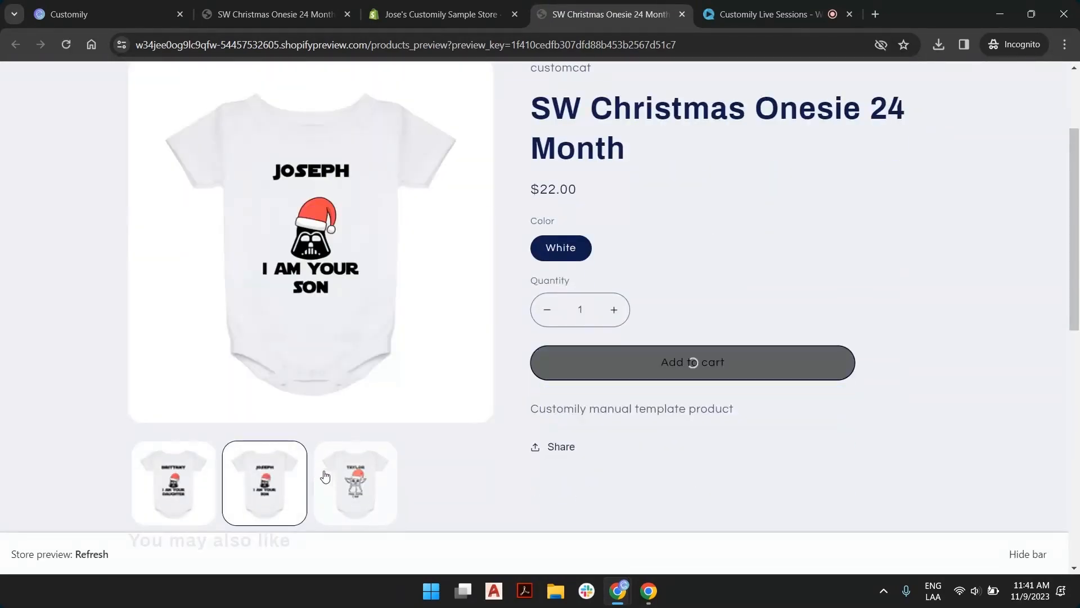
click(325, 477)
click(274, 524)
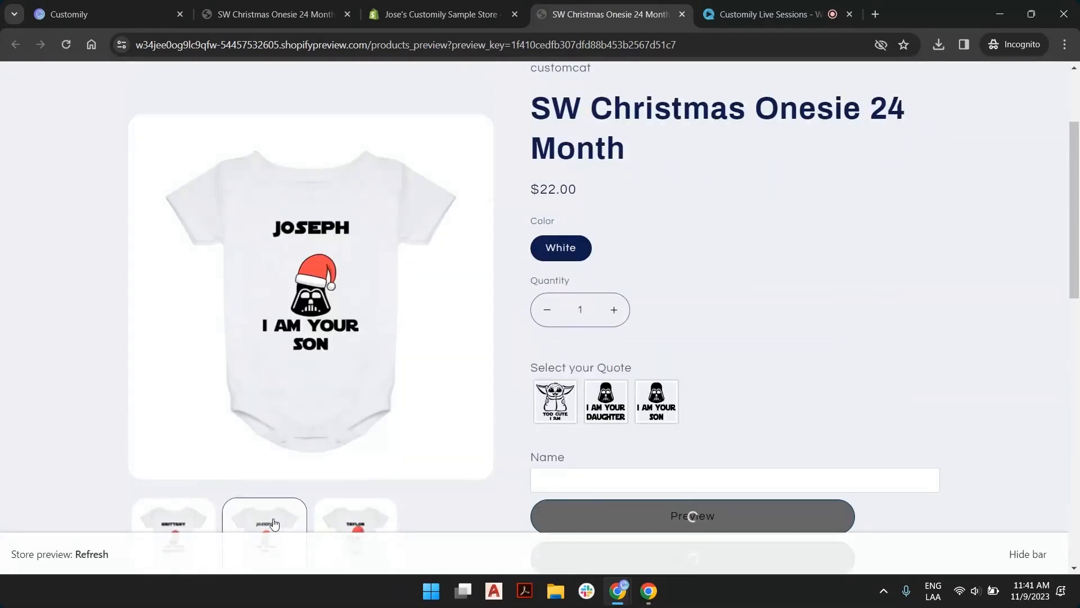
scroll(274, 523, down, 3)
click(186, 433)
click(263, 427)
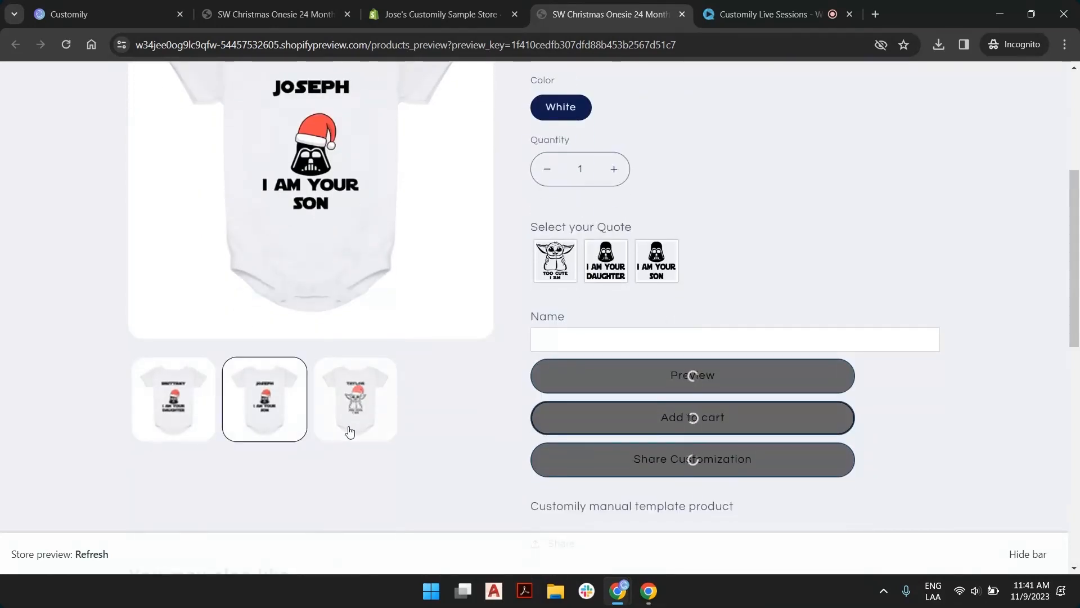
click(354, 402)
click(174, 401)
click(304, 406)
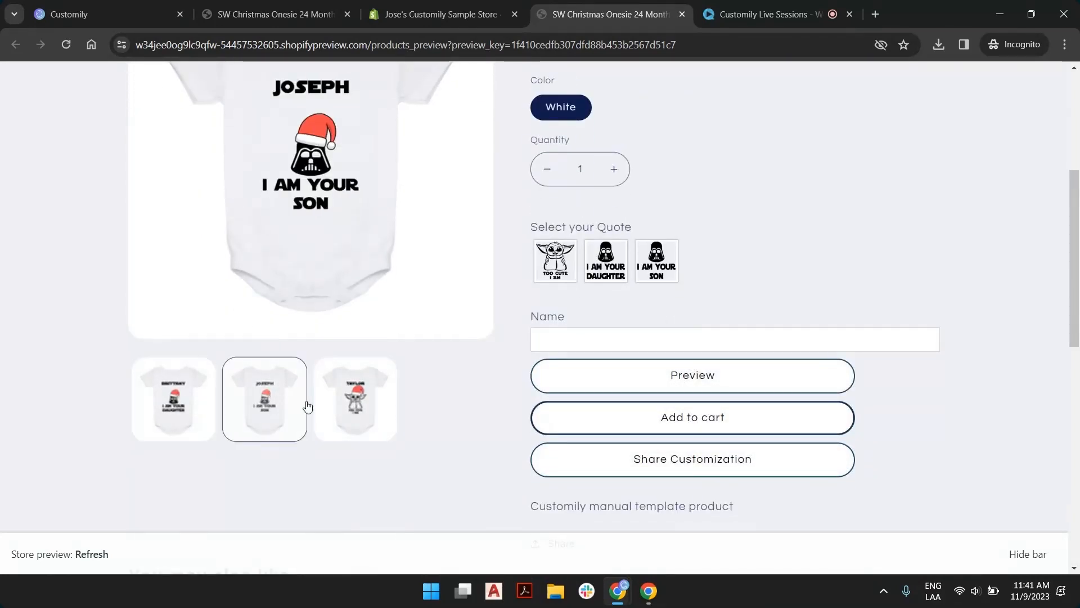
click(336, 406)
click(197, 411)
click(270, 410)
click(340, 408)
click(210, 409)
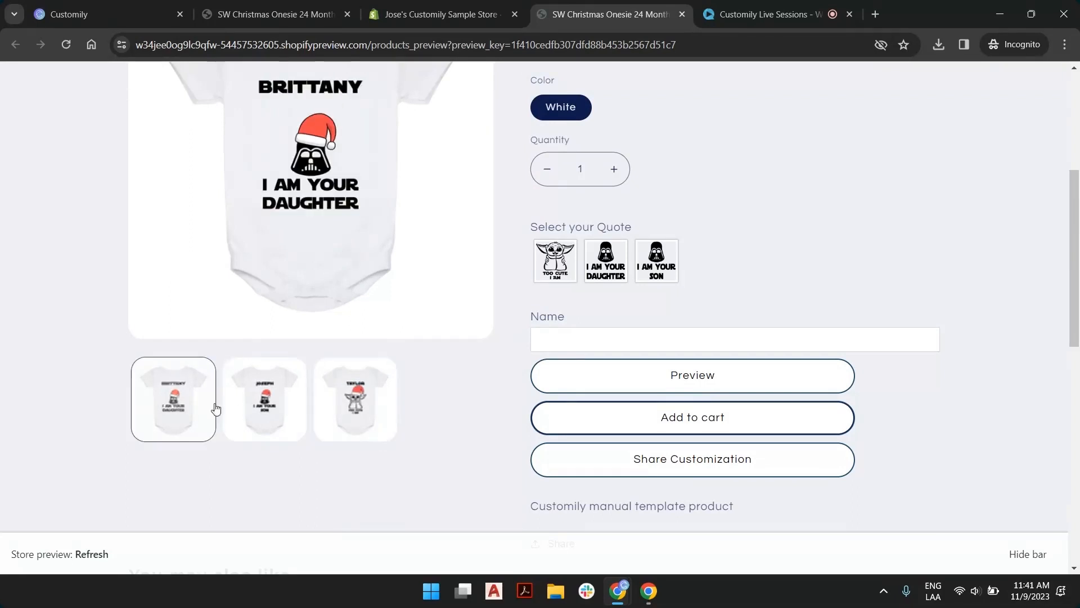
click(265, 404)
scroll(369, 402, up, 1)
click(366, 475)
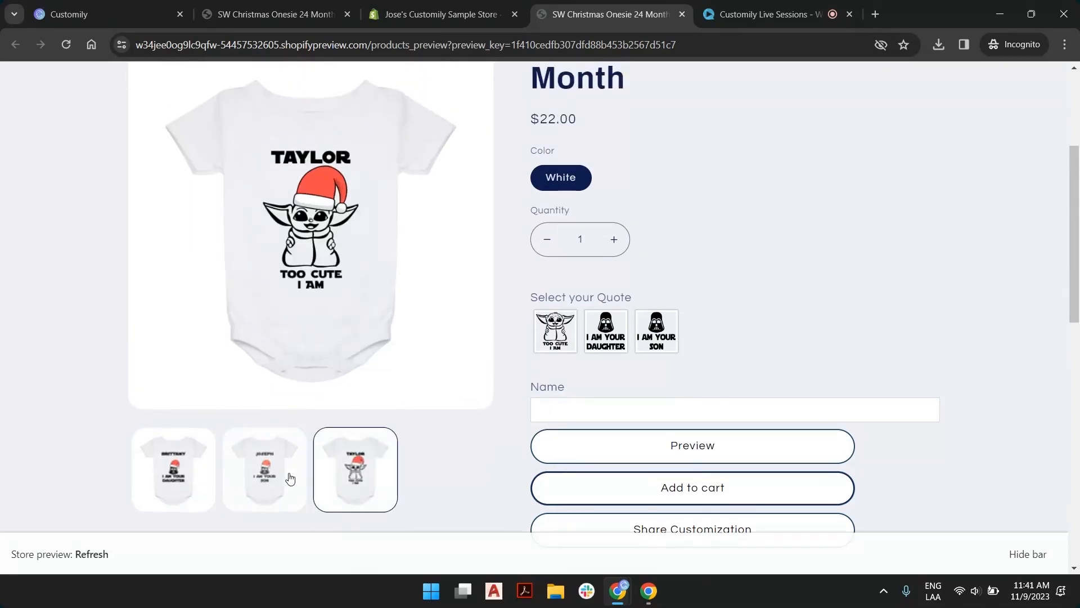
click(290, 478)
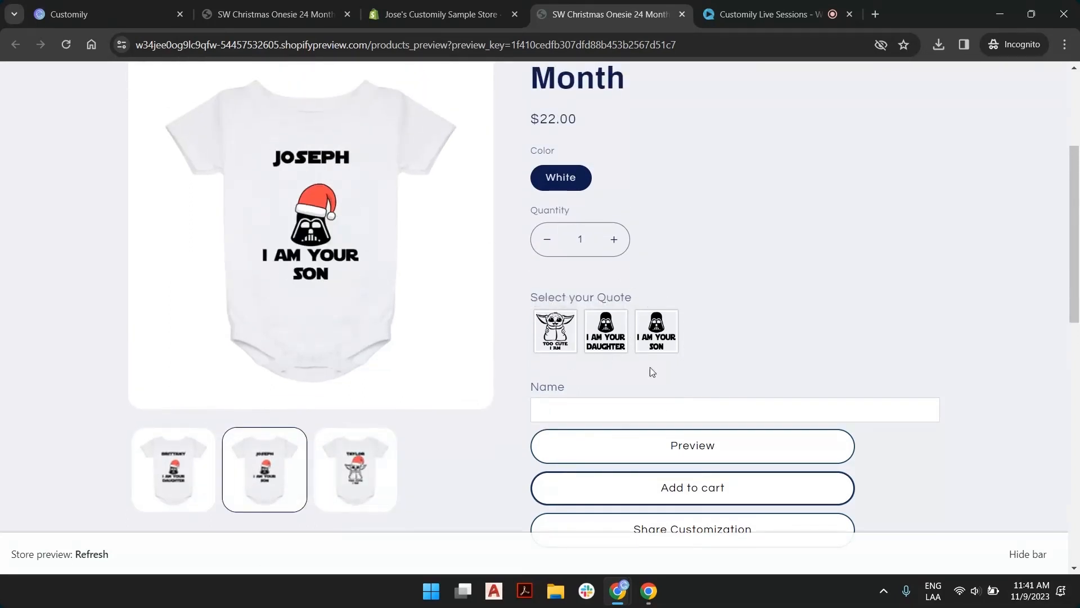
Preview the onesie personalized with a girl's name and the Too Cute I Am quote
click(591, 408)
click(622, 443)
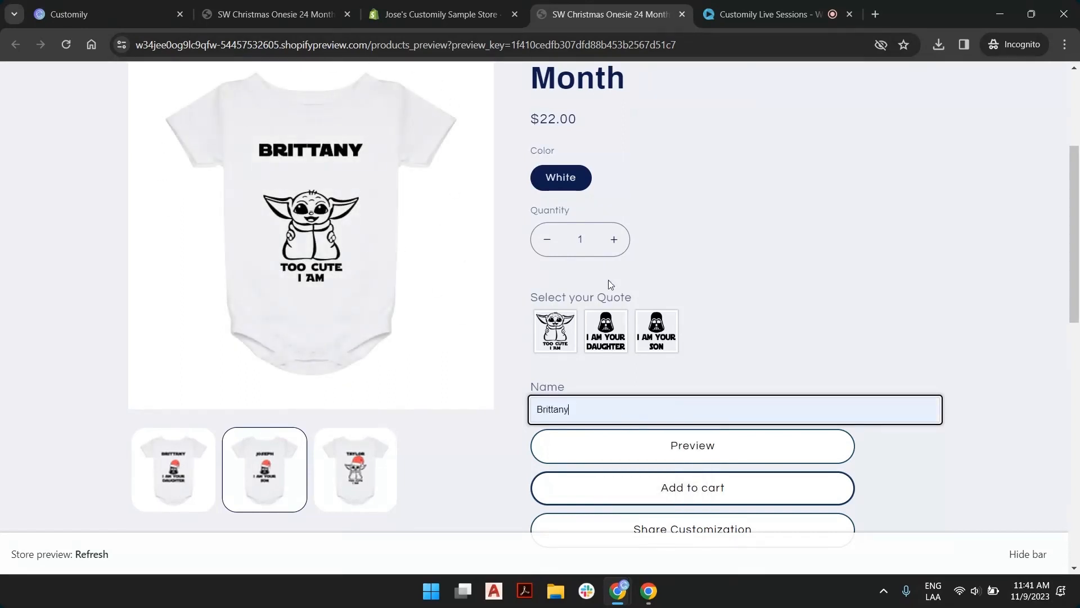
click(556, 331)
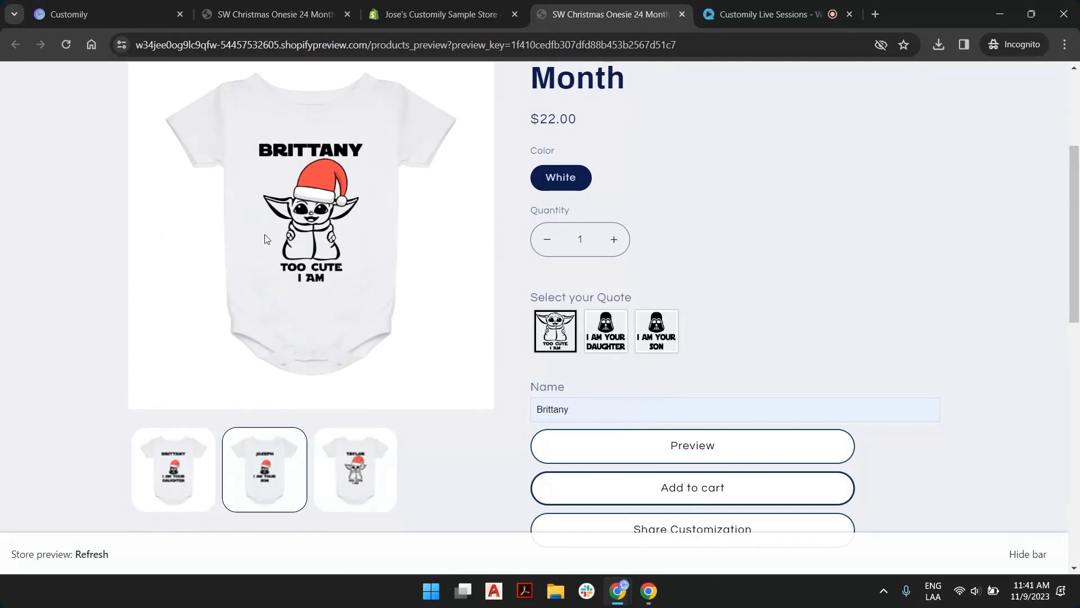
scroll(267, 234, up, 4)
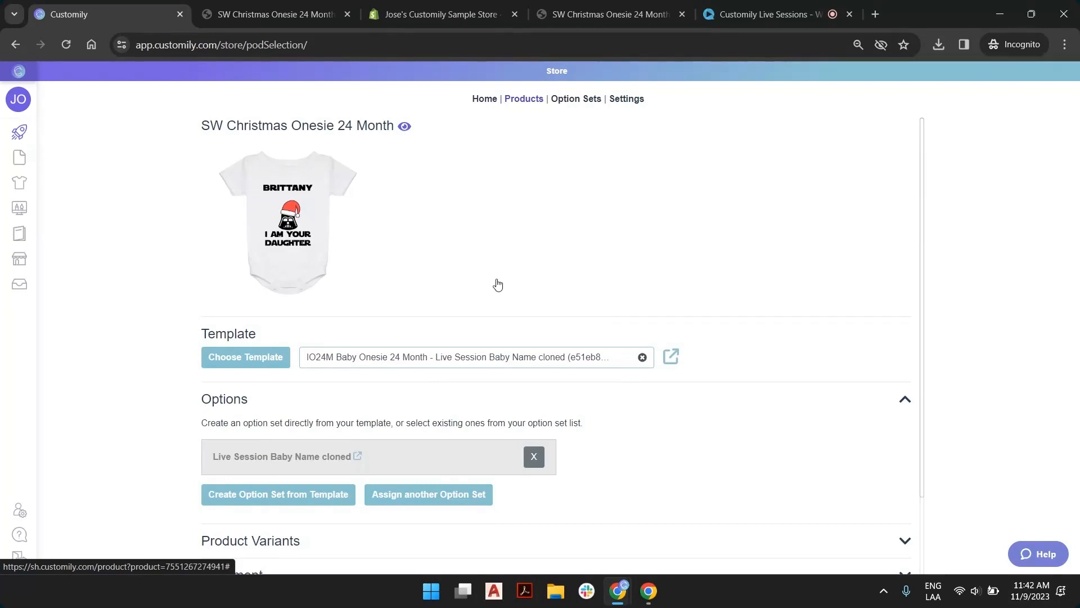
Switch to Customily and start creating a new product from the Printify catalog
mouse_move(31, 143)
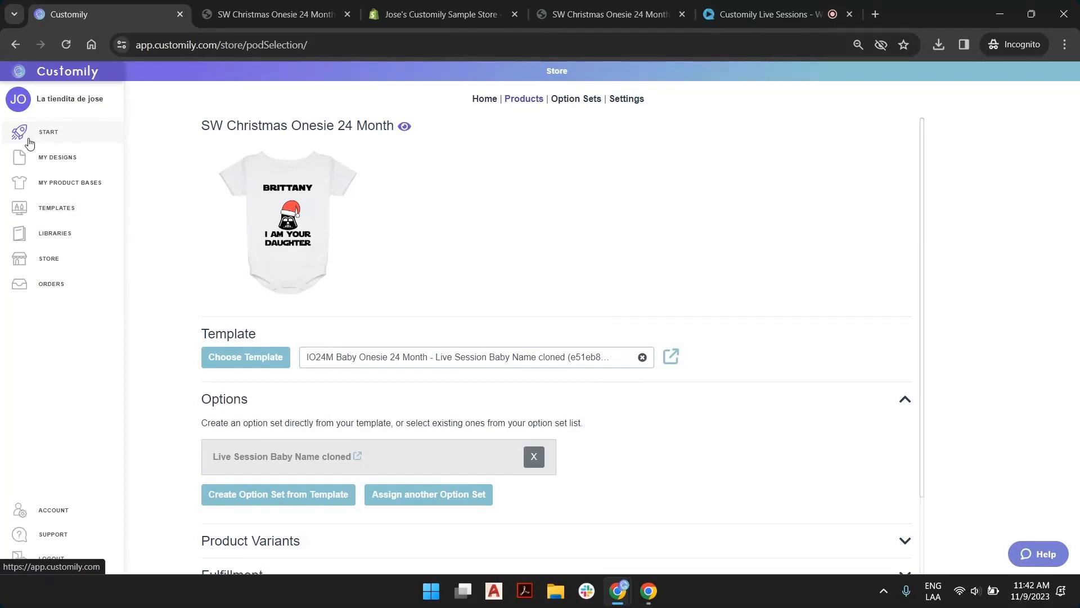
click(28, 140)
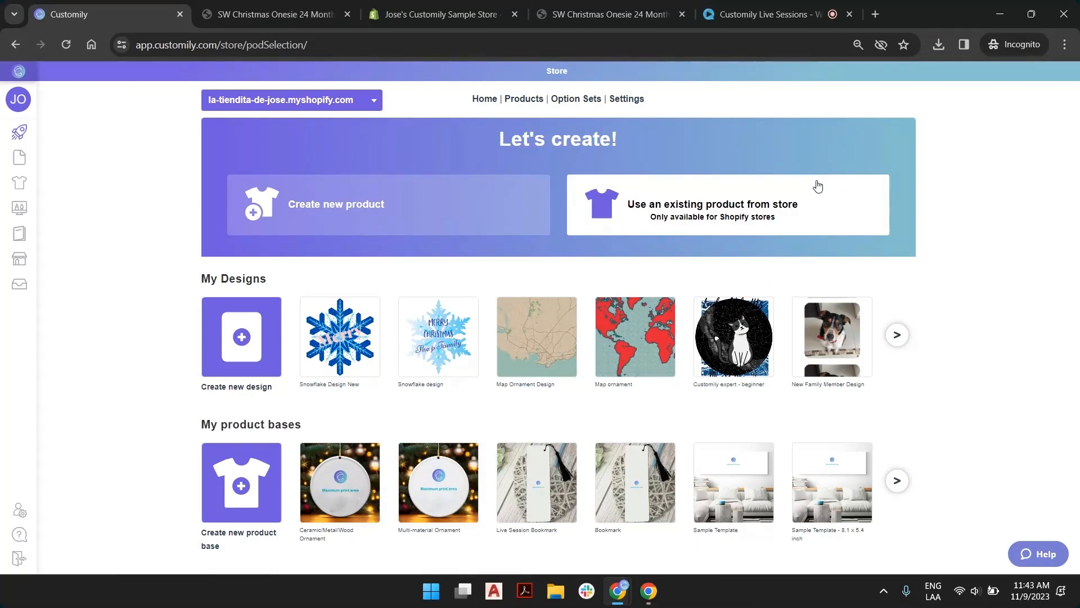
click(374, 208)
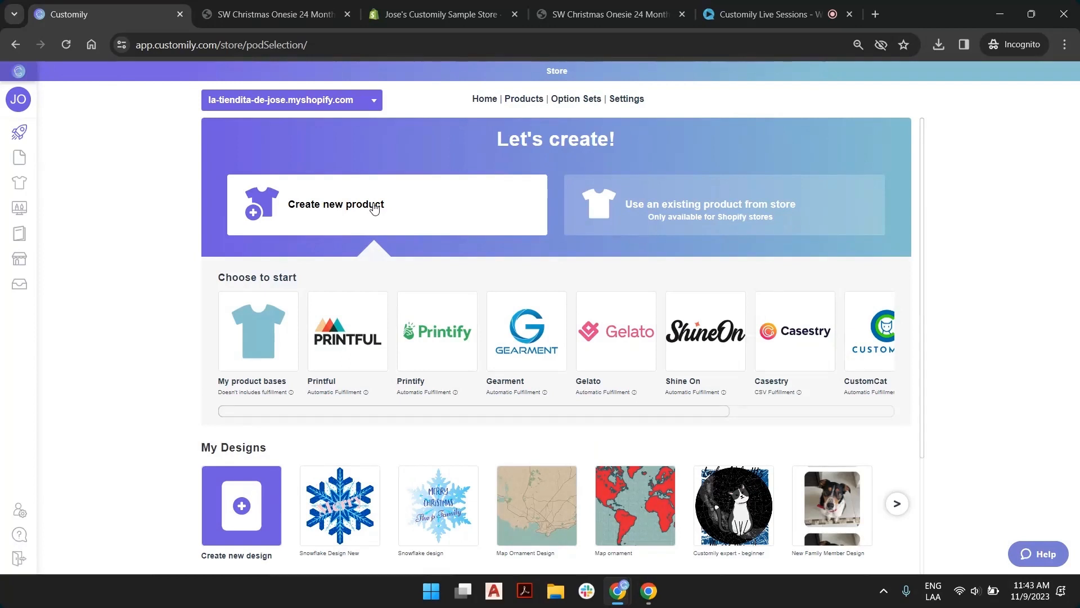
click(449, 333)
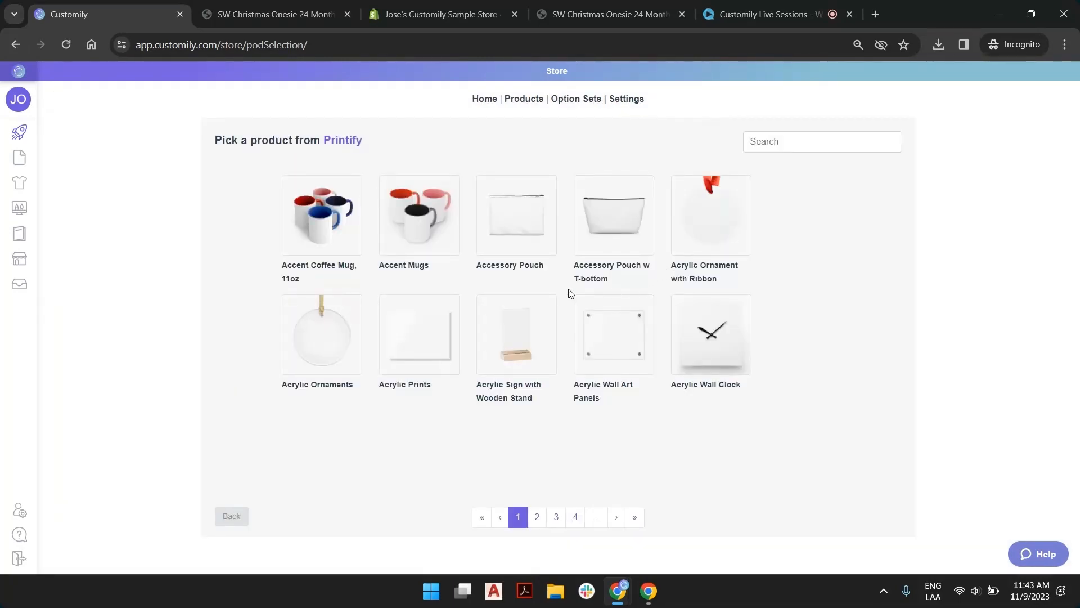
Search the Printify catalog for "ornament", browse both result pages and choose Aluminum Ornaments, 1pcs
click(787, 144)
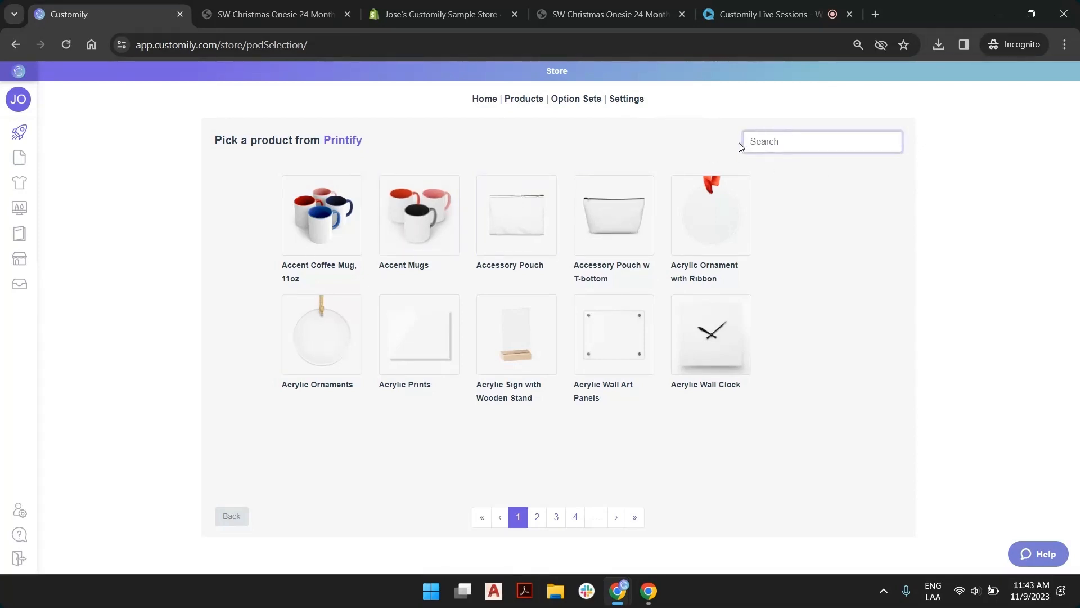
text(ornament)
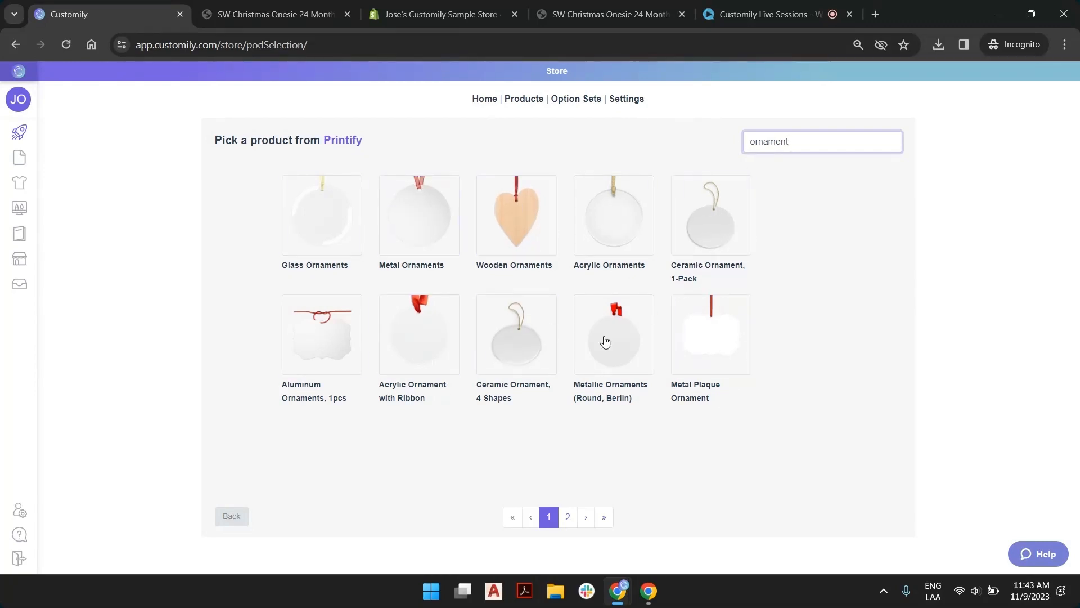
click(568, 516)
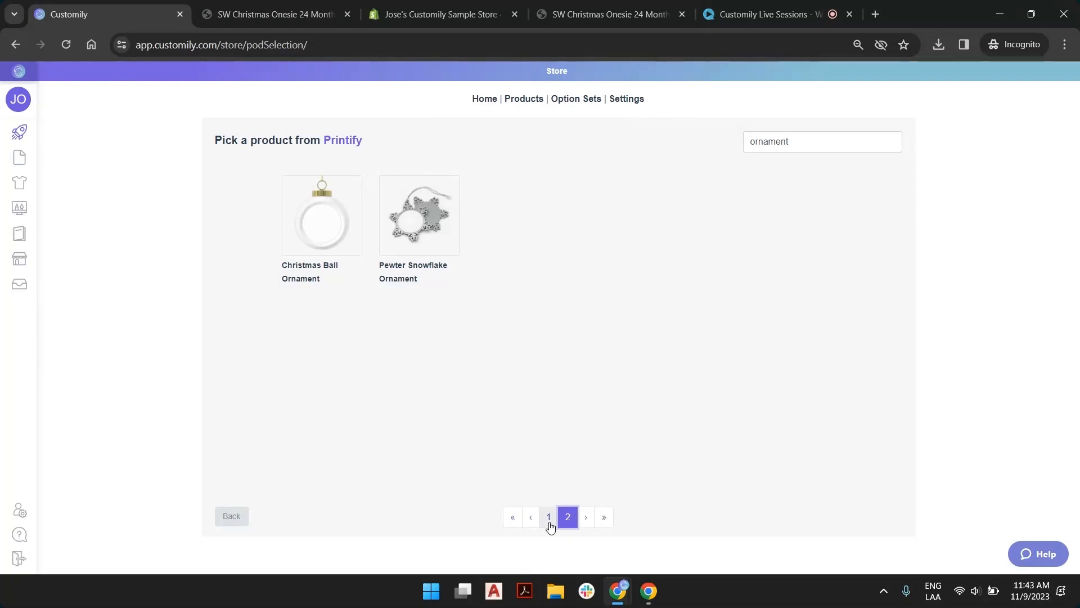
click(550, 523)
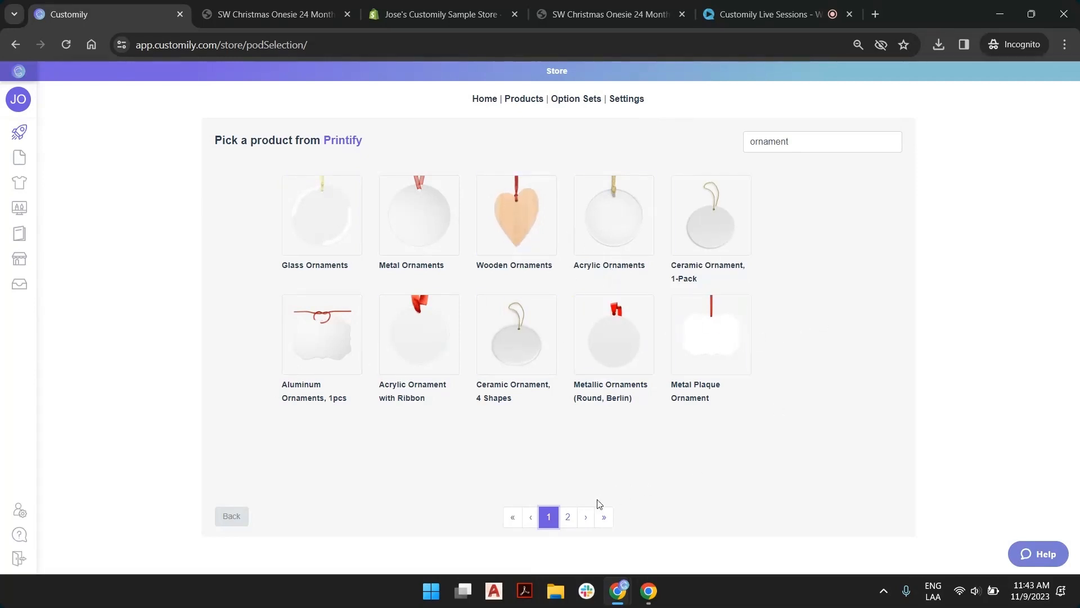
click(567, 516)
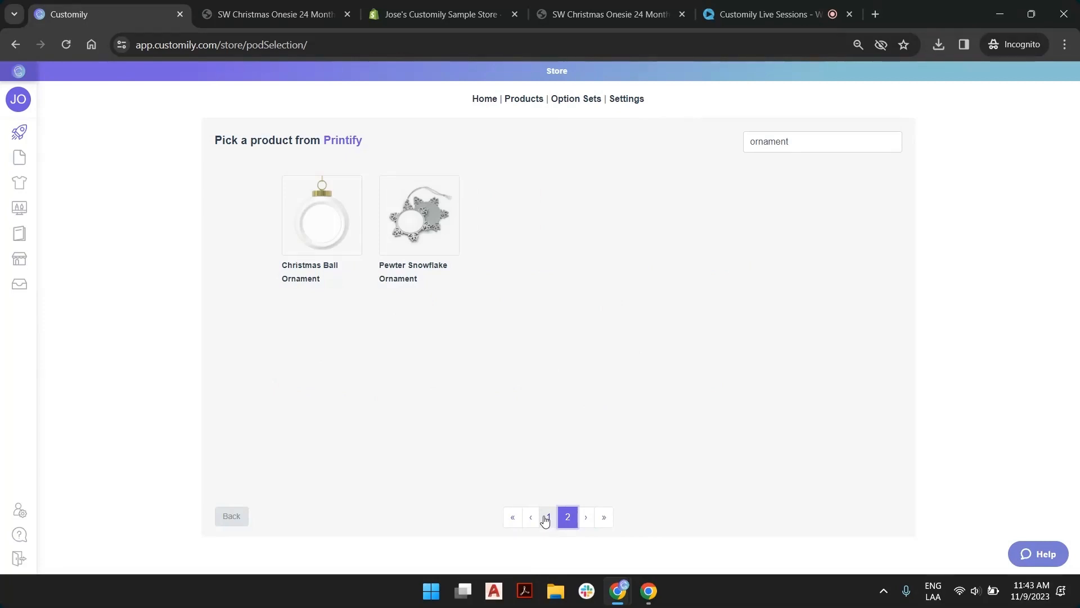
click(546, 518)
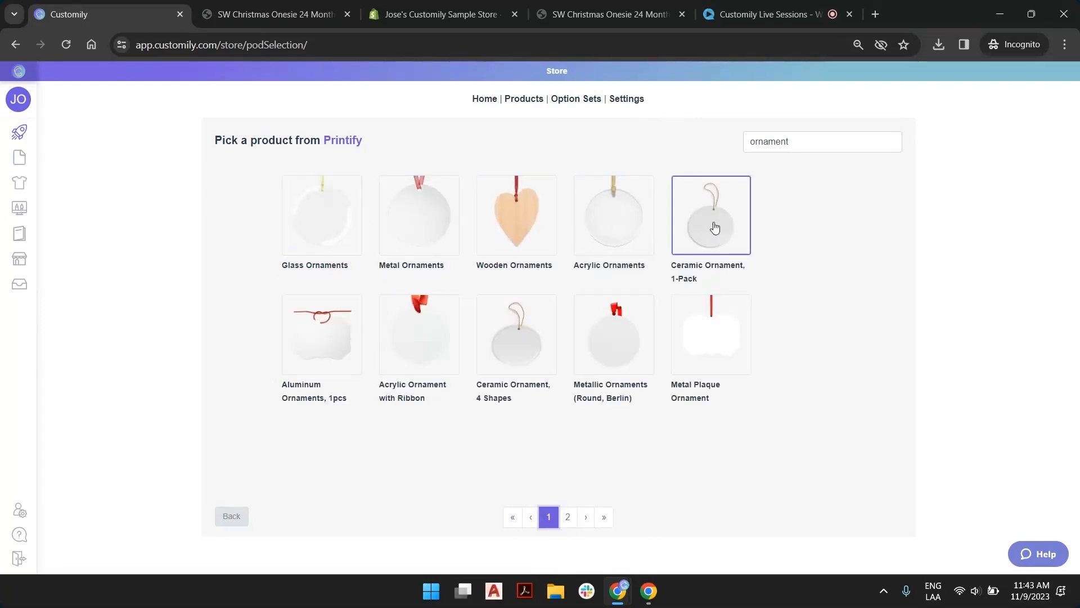
click(319, 345)
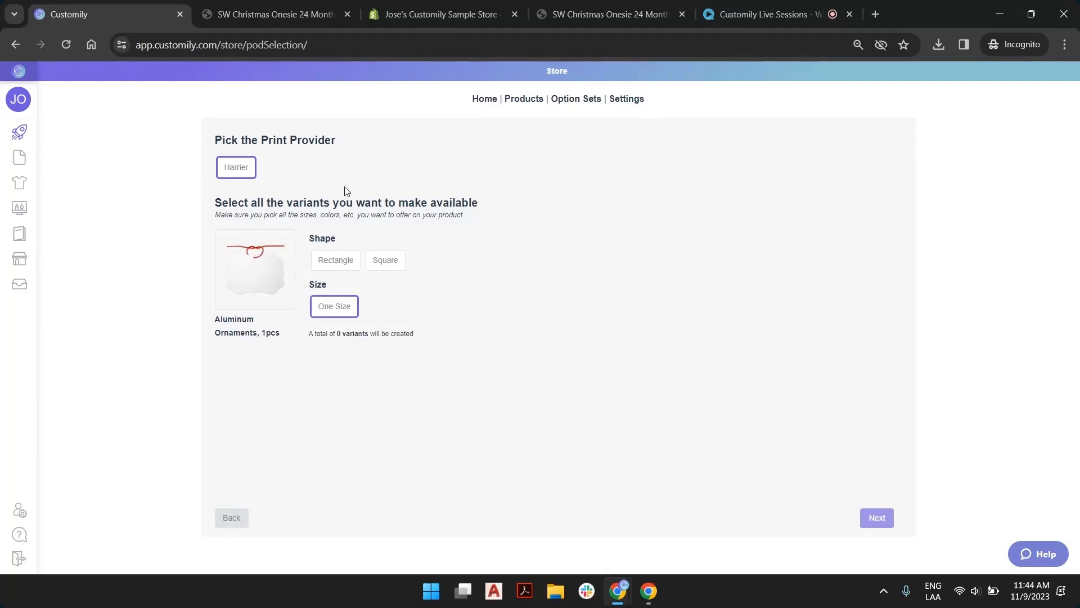
Make only the Rectangle shape available for the aluminum ornament and continue to the design choice
click(338, 261)
click(388, 264)
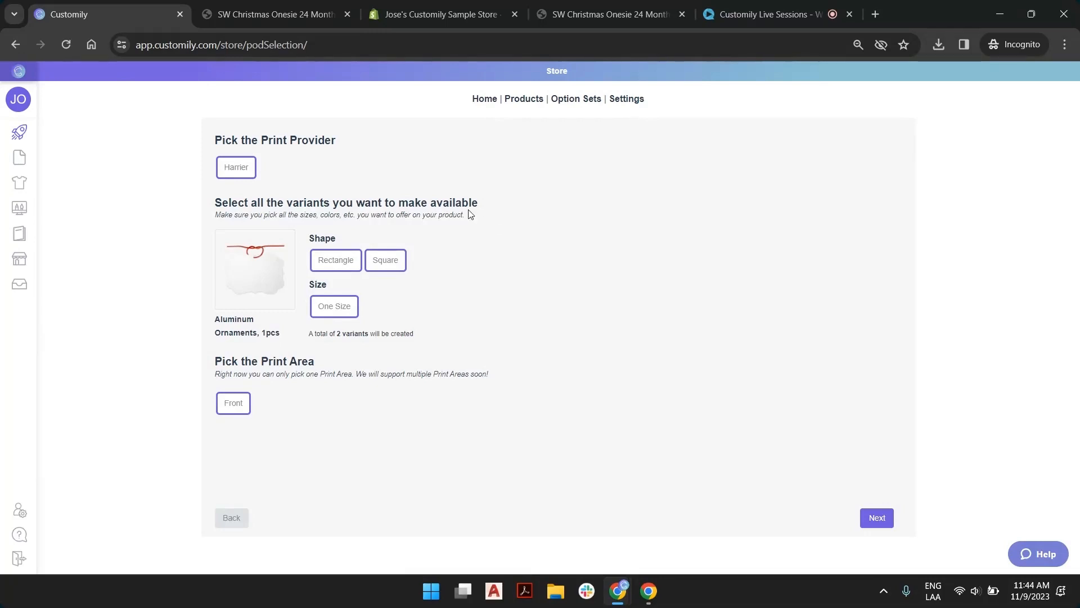
click(384, 263)
click(876, 517)
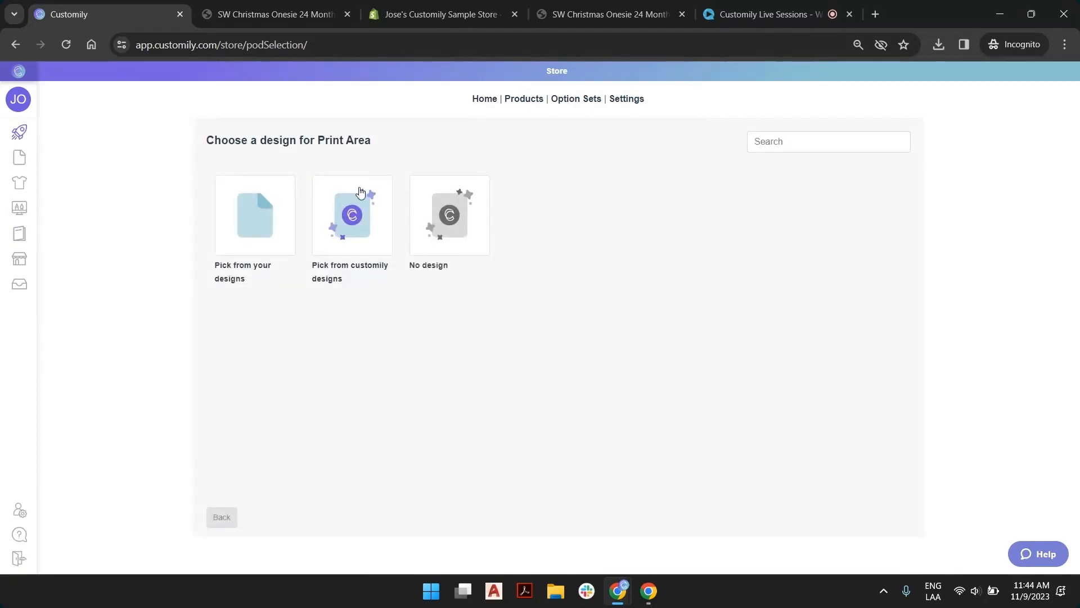
Apply the "Area patrolled by 24h security" design for 1 to 7 dogs from Customily's Christmas designs
click(350, 211)
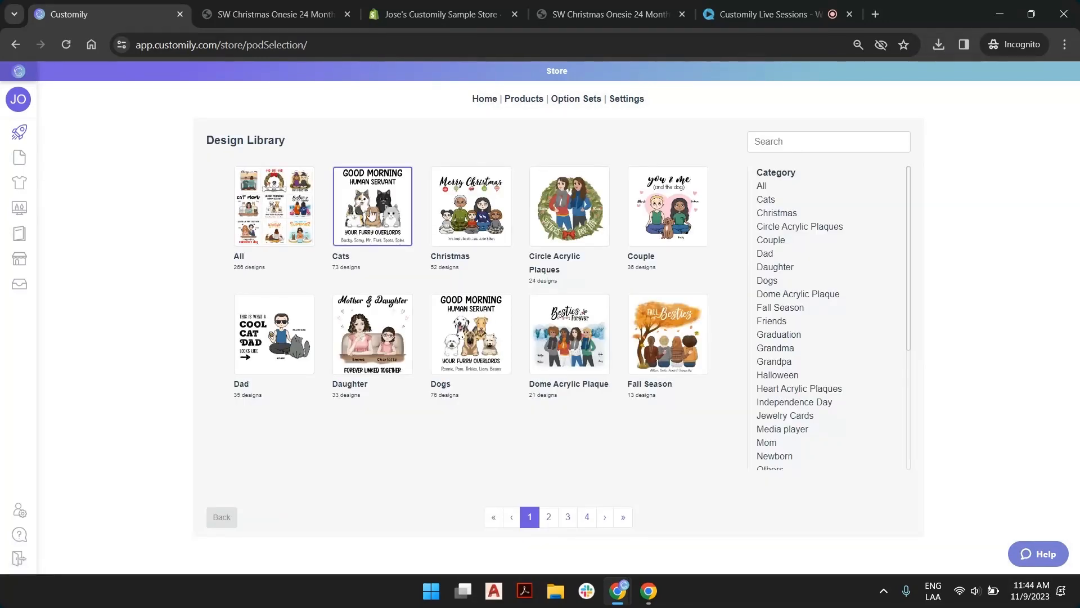
click(472, 212)
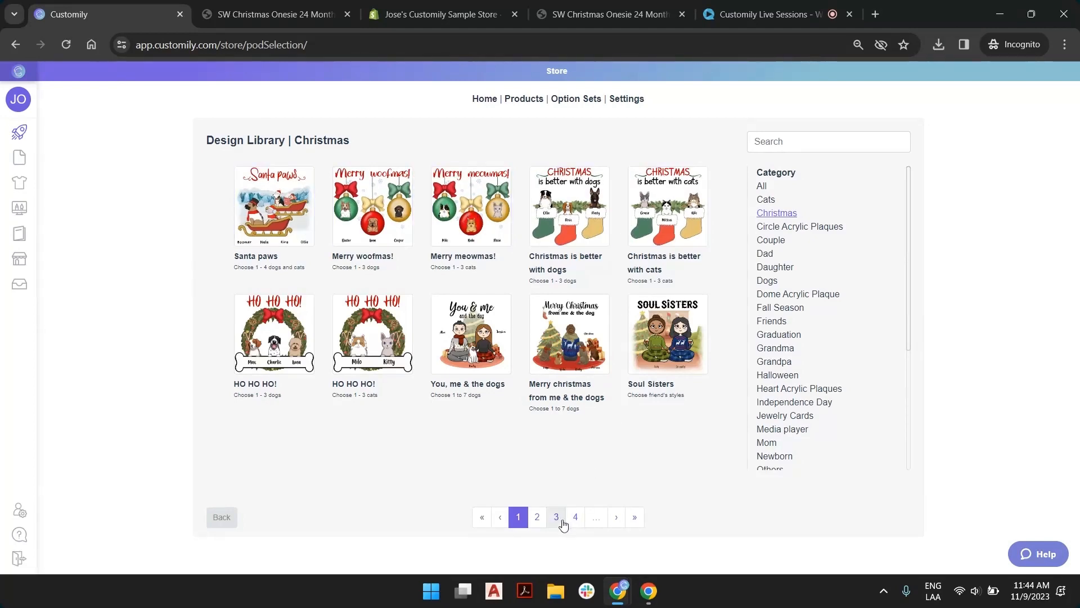
click(538, 518)
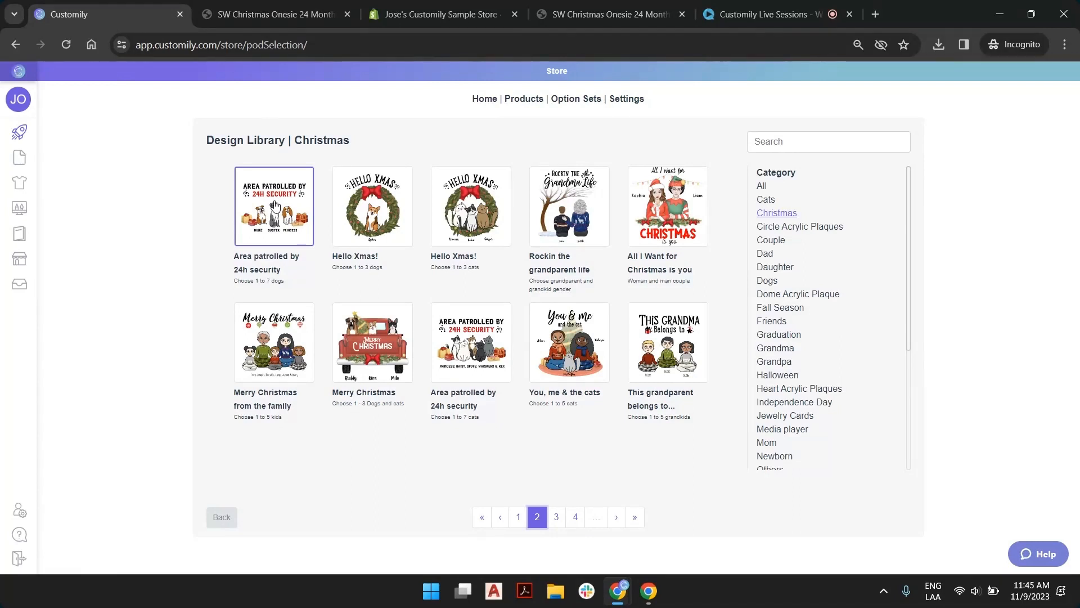
click(274, 210)
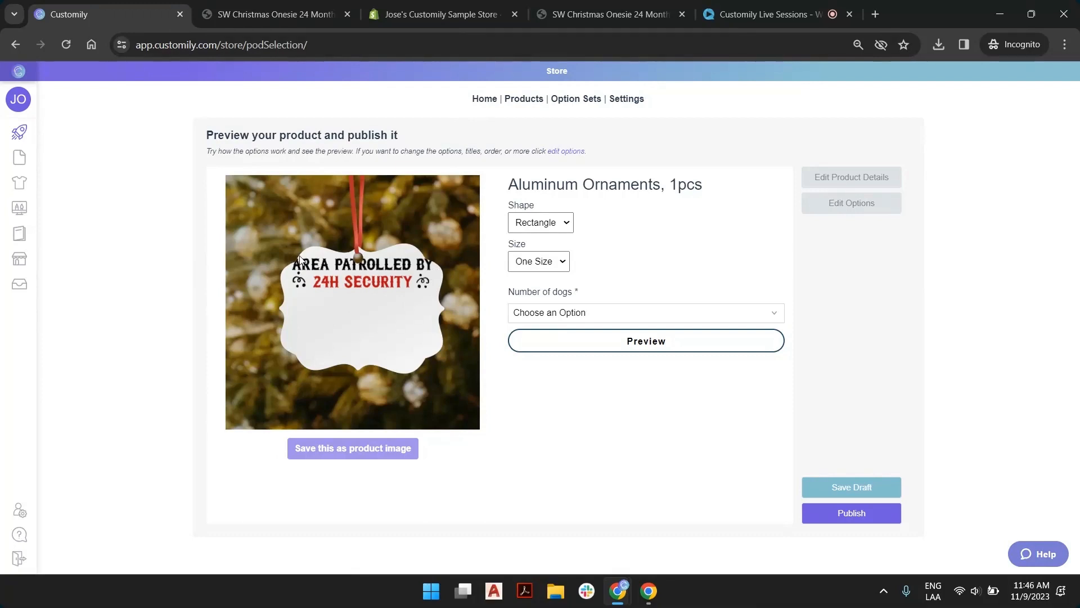
Set the ornament preview to 7 dogs and fill in the dogs' names with the suggested seven-name entry
click(598, 315)
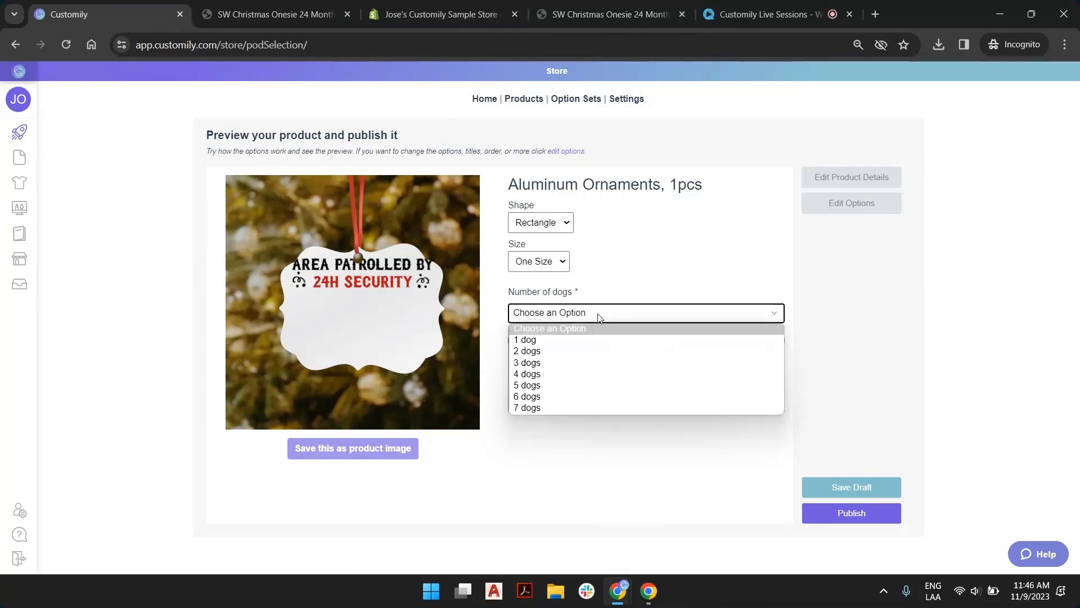
click(571, 407)
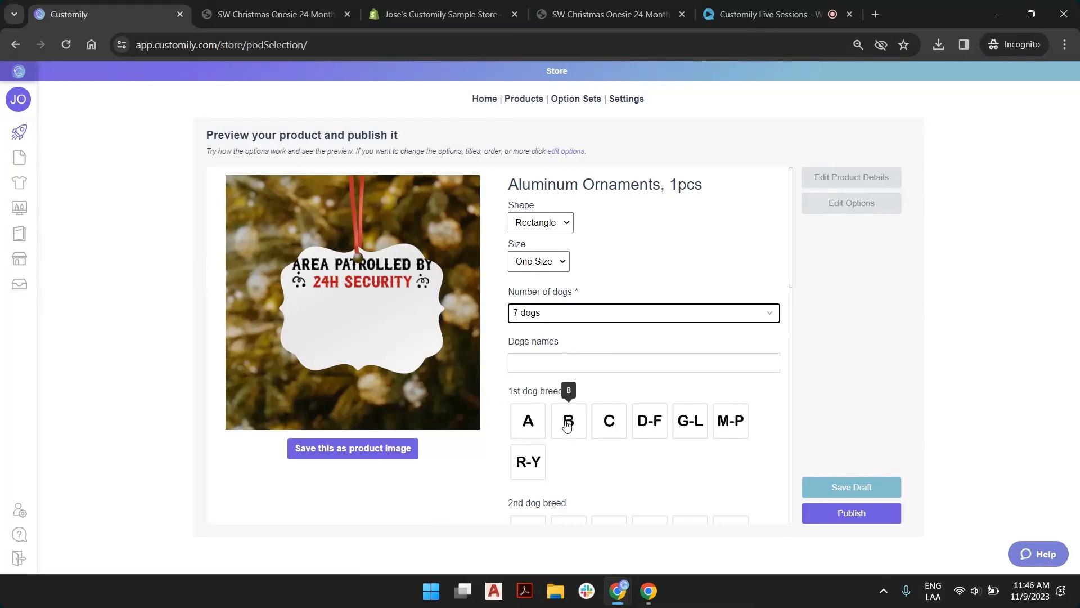
click(545, 364)
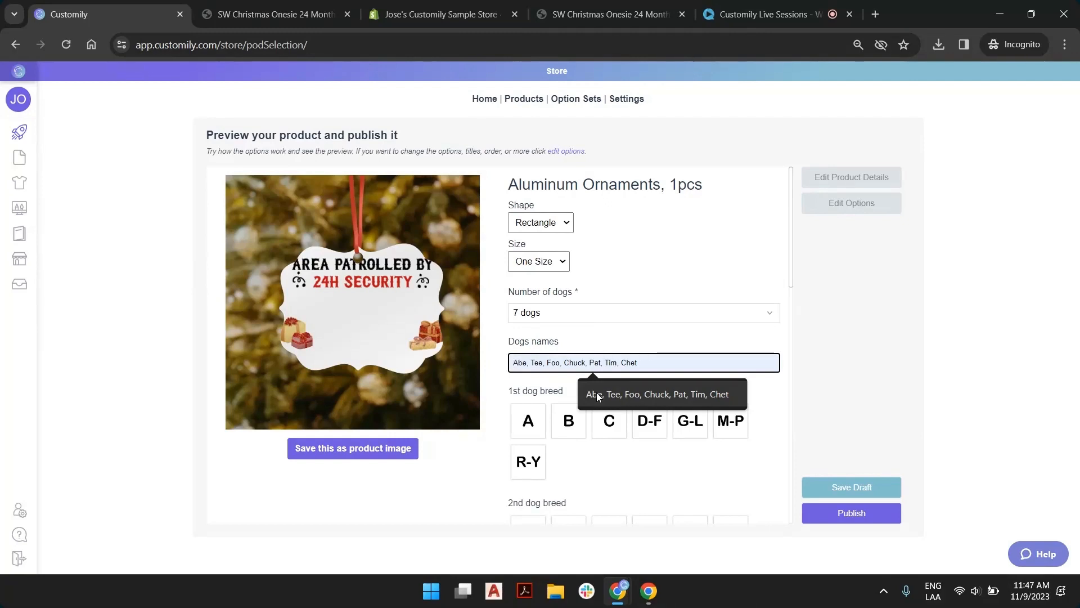
click(596, 392)
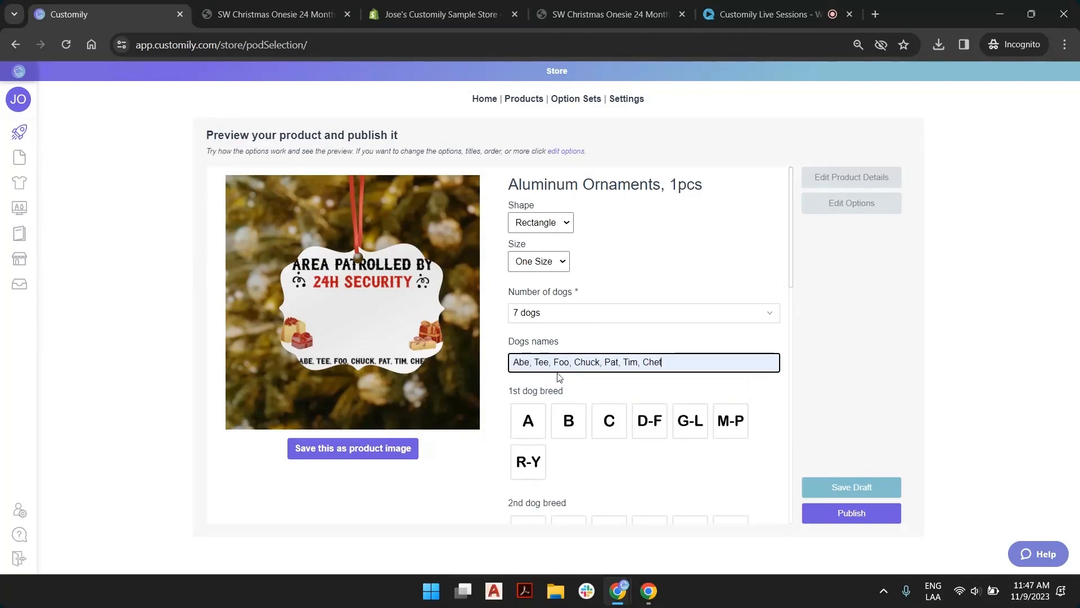
Assign the first breed in group B to the 1st dog and a light tan breed from group C to the 2nd dog
click(567, 423)
scroll(566, 394, down, 4)
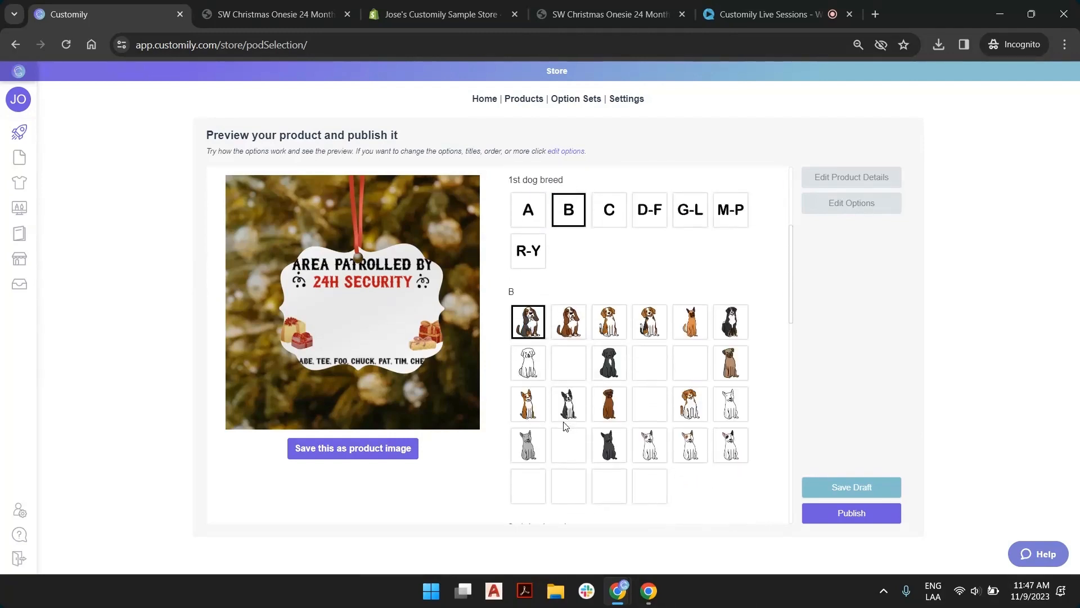
scroll(570, 332, down, 4)
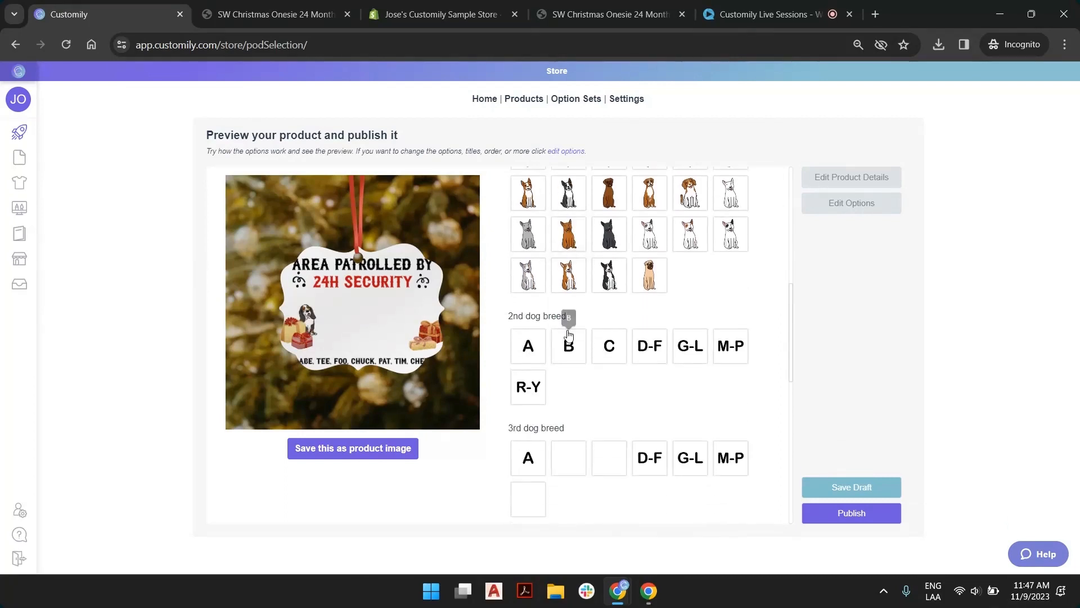
click(607, 359)
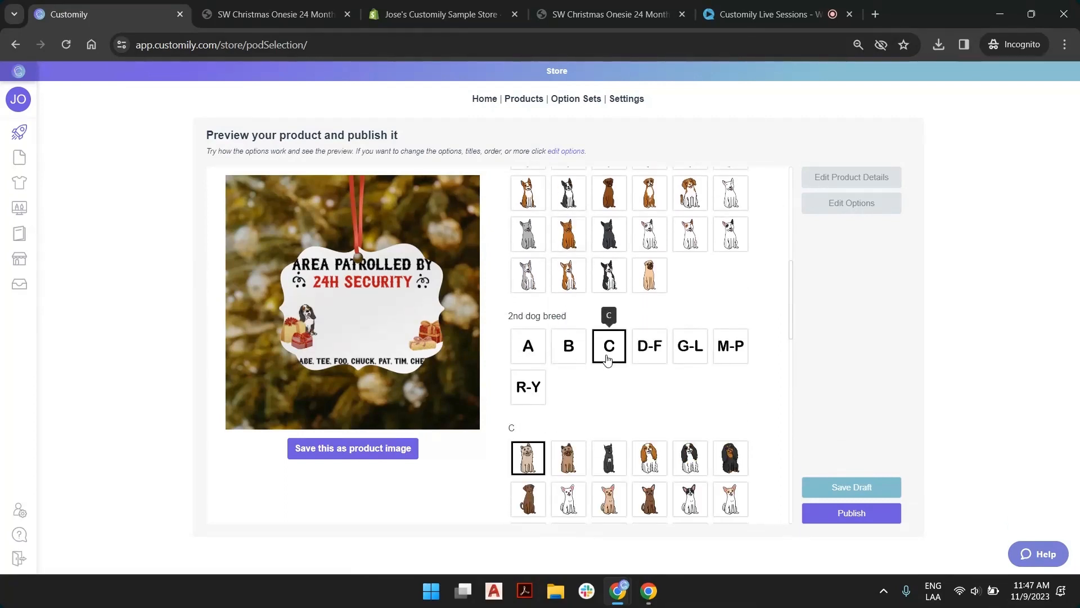
scroll(612, 355, down, 1)
scroll(611, 360, down, 2)
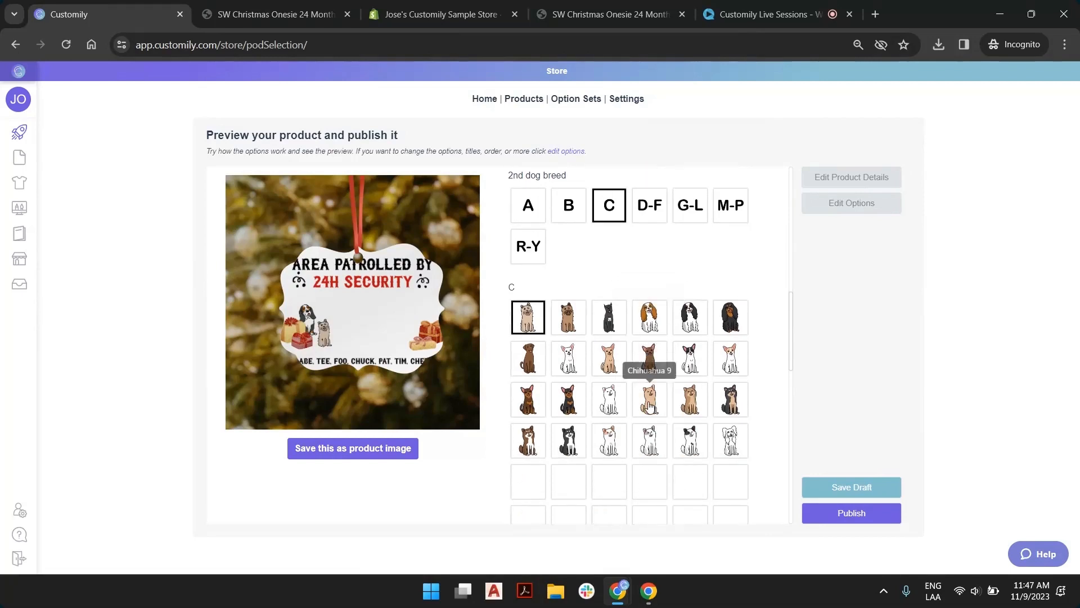
click(649, 400)
scroll(651, 405, down, 3)
scroll(650, 405, down, 3)
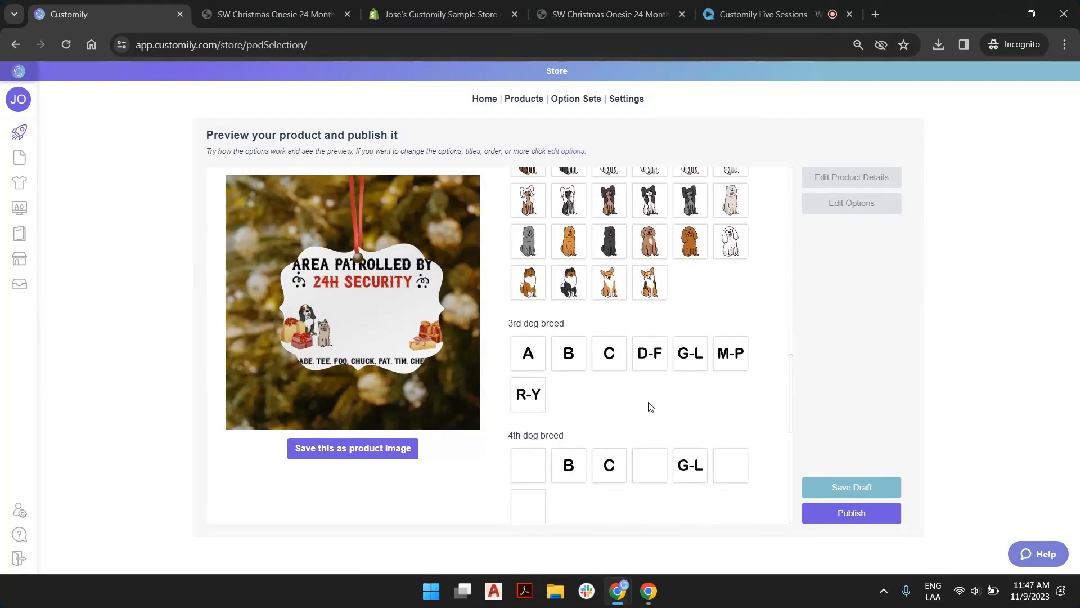
Choose Finnish Lapphund 5 from group D-F for the 3rd dog and Shiba Inu 1 from group R-Y for the 4th dog
click(648, 360)
scroll(647, 373, down, 5)
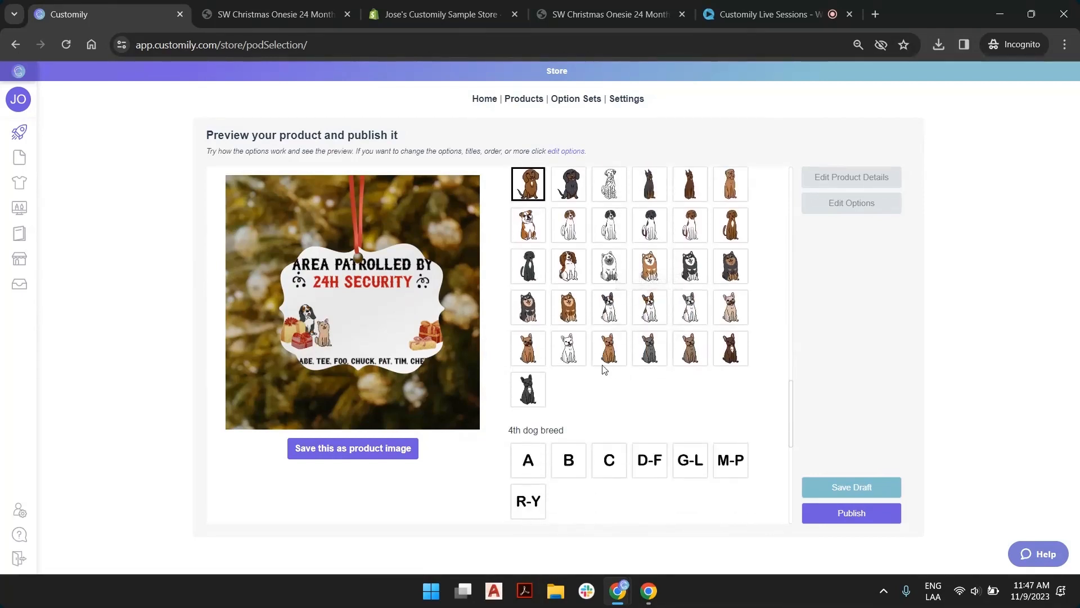
click(529, 325)
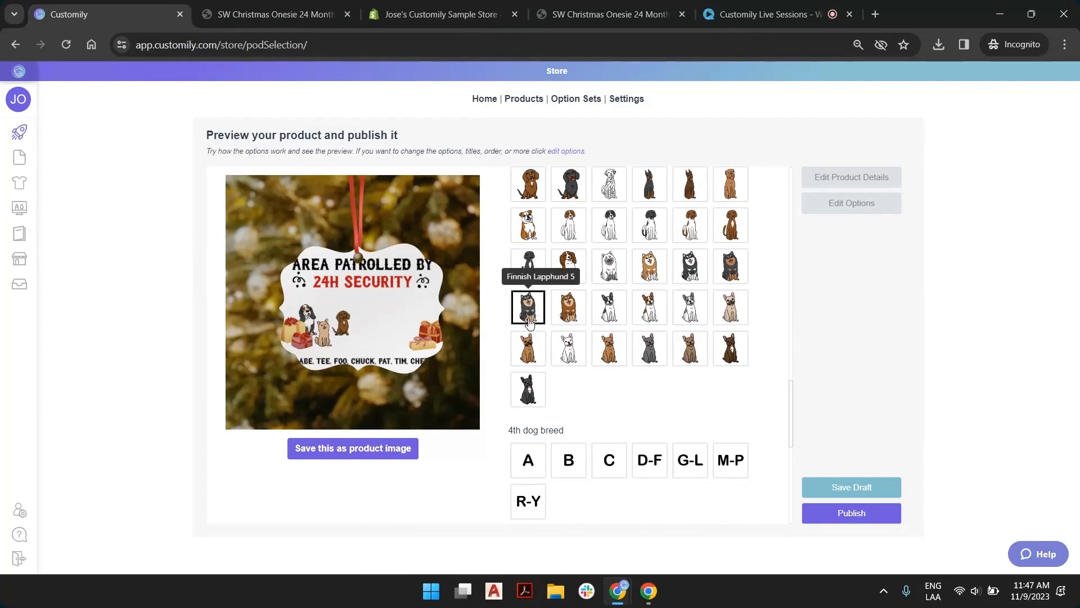
scroll(529, 322, down, 4)
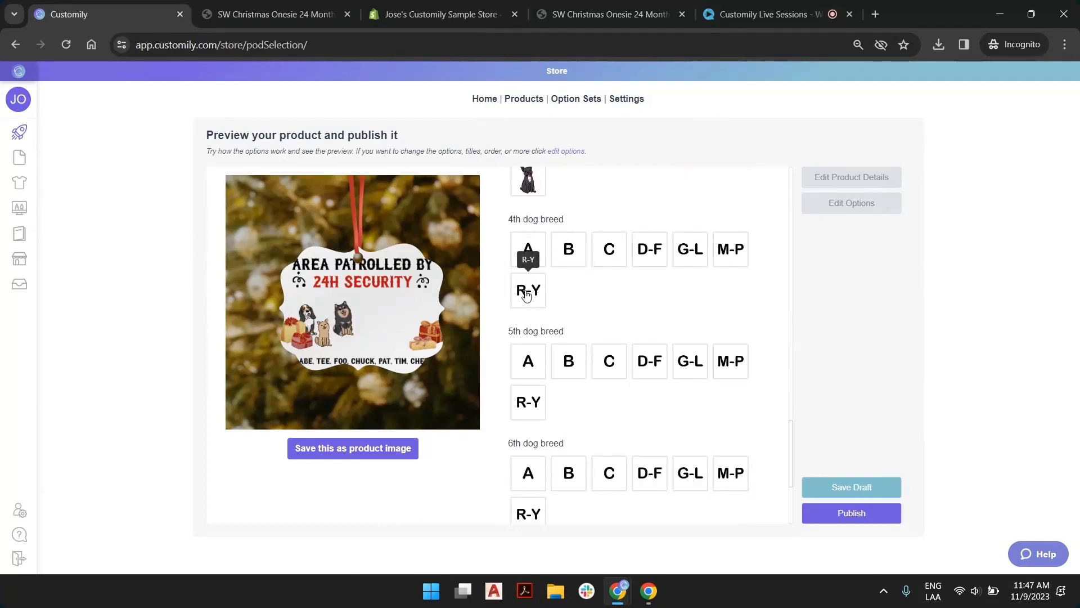
click(526, 292)
scroll(529, 315, down, 3)
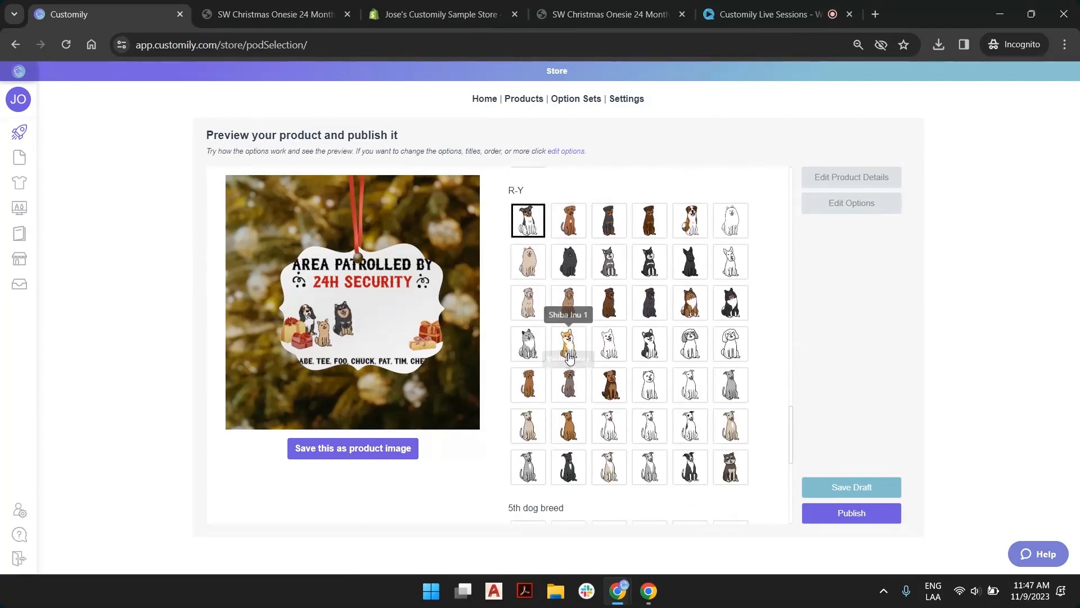
click(568, 346)
scroll(568, 354, down, 5)
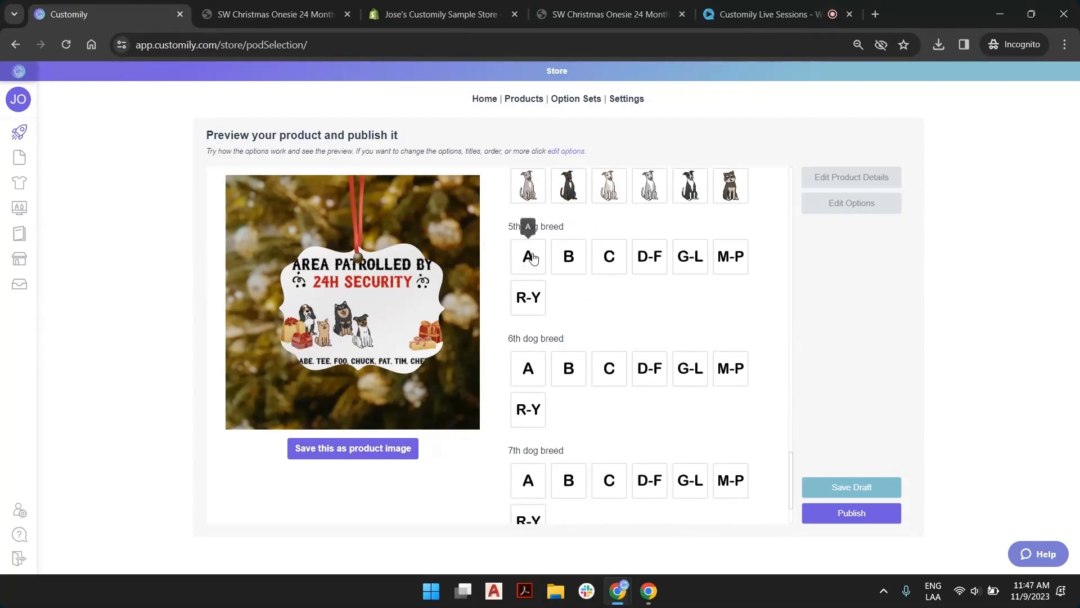
Choose a brown-and-white breed from group A for the 5th dog and a white breed from group C for the 6th dog
click(527, 257)
scroll(562, 304, down, 1)
click(731, 377)
scroll(726, 321, down, 5)
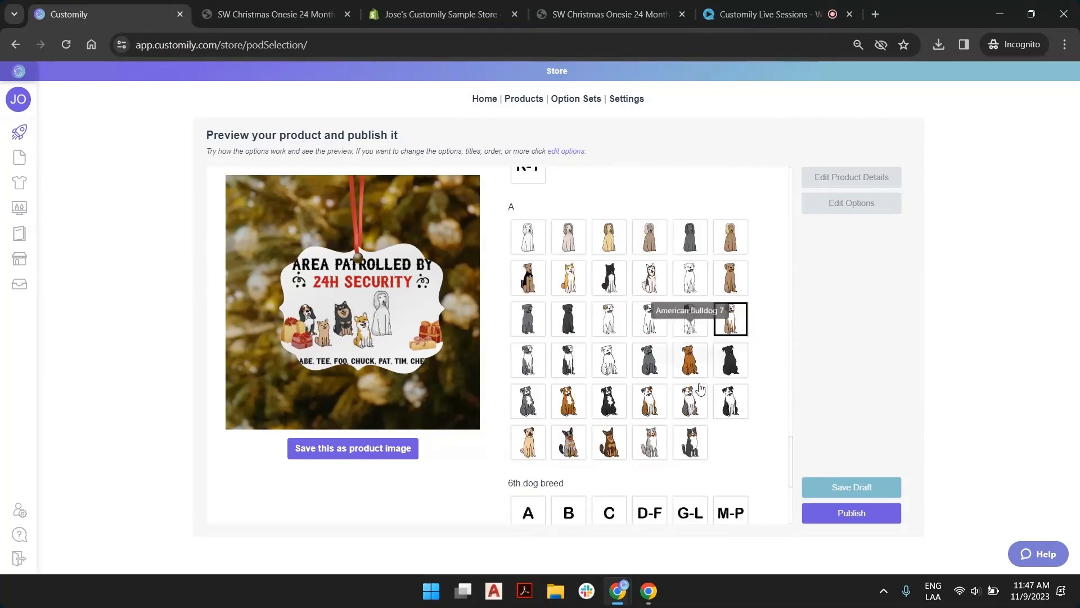
click(602, 292)
scroll(714, 337, down, 4)
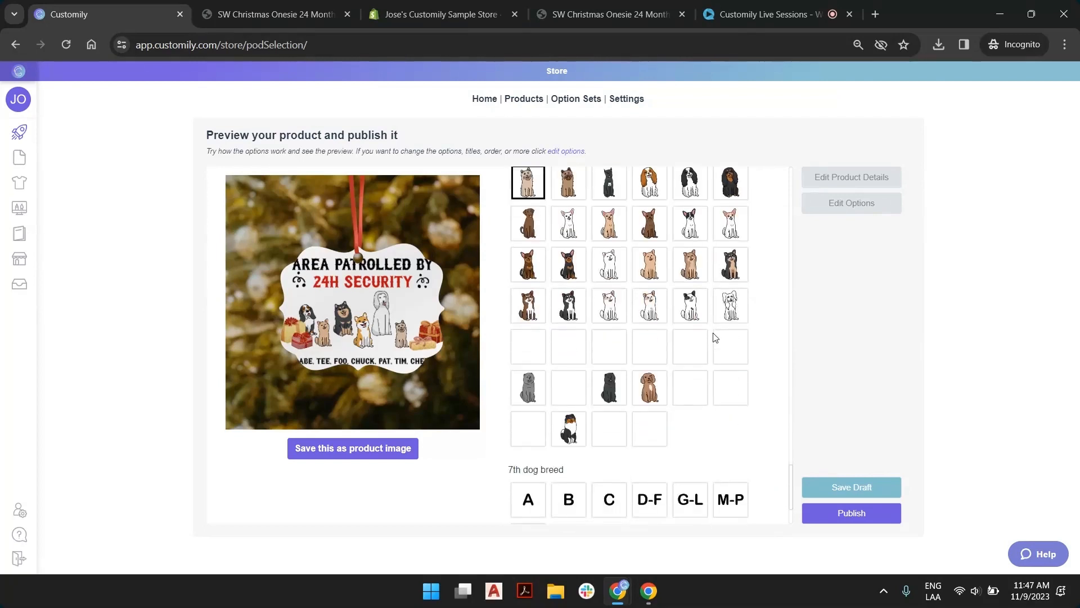
click(725, 323)
scroll(724, 323, down, 2)
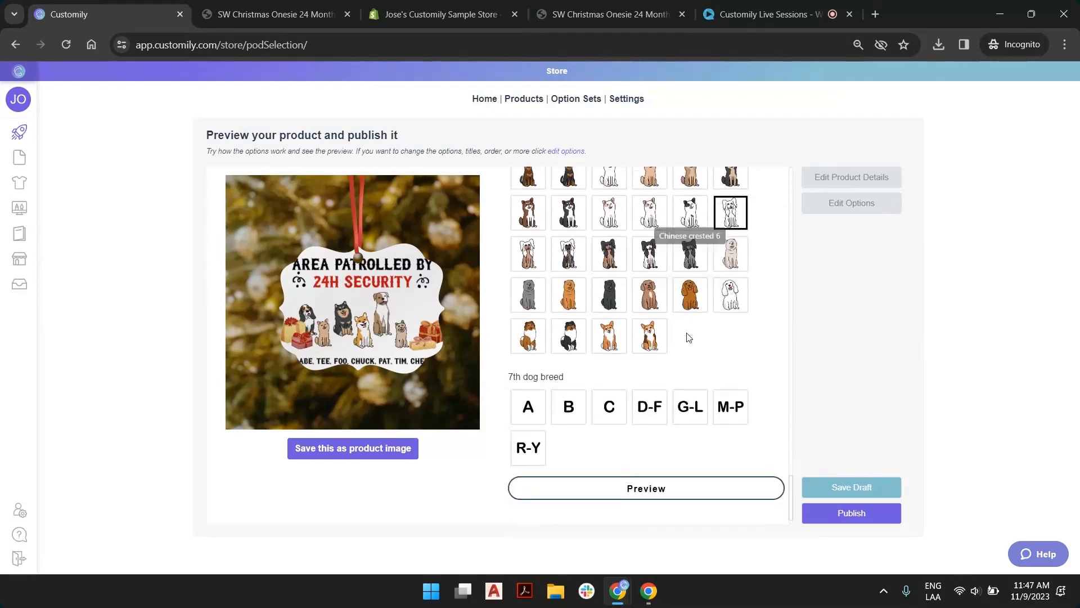
Choose a golden long-haired breed from group M-P for the 7th dog and save the completed preview as the product image
click(715, 398)
scroll(700, 403, down, 4)
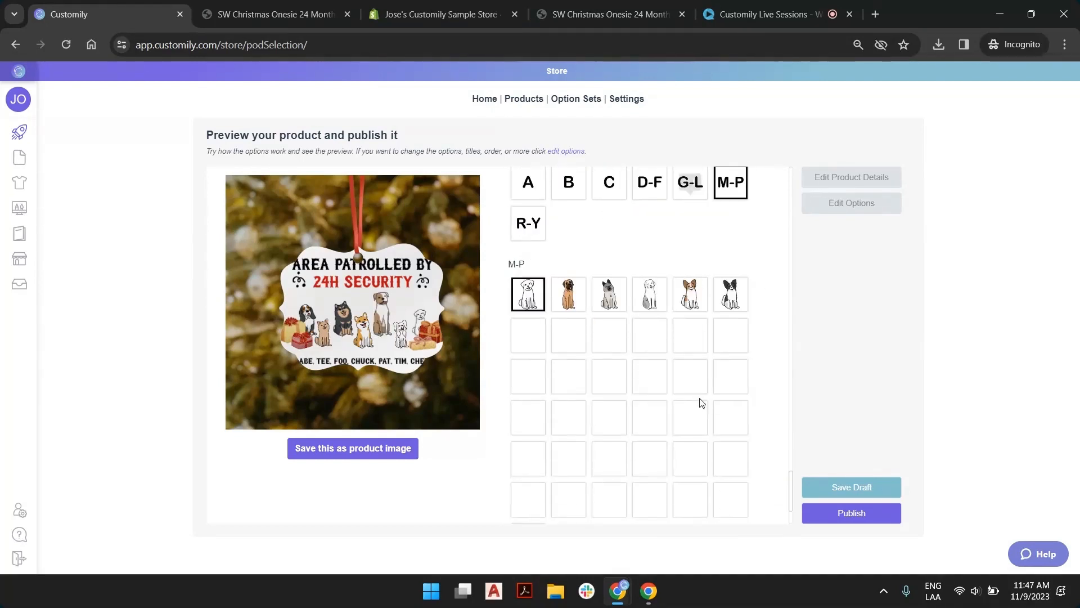
click(609, 336)
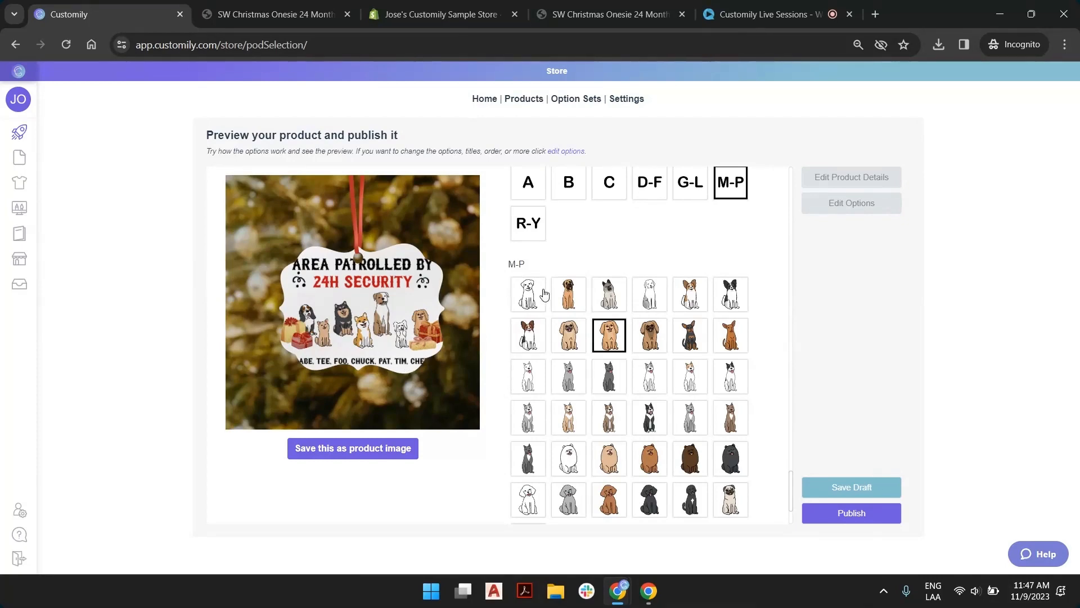
scroll(586, 282, down, 15)
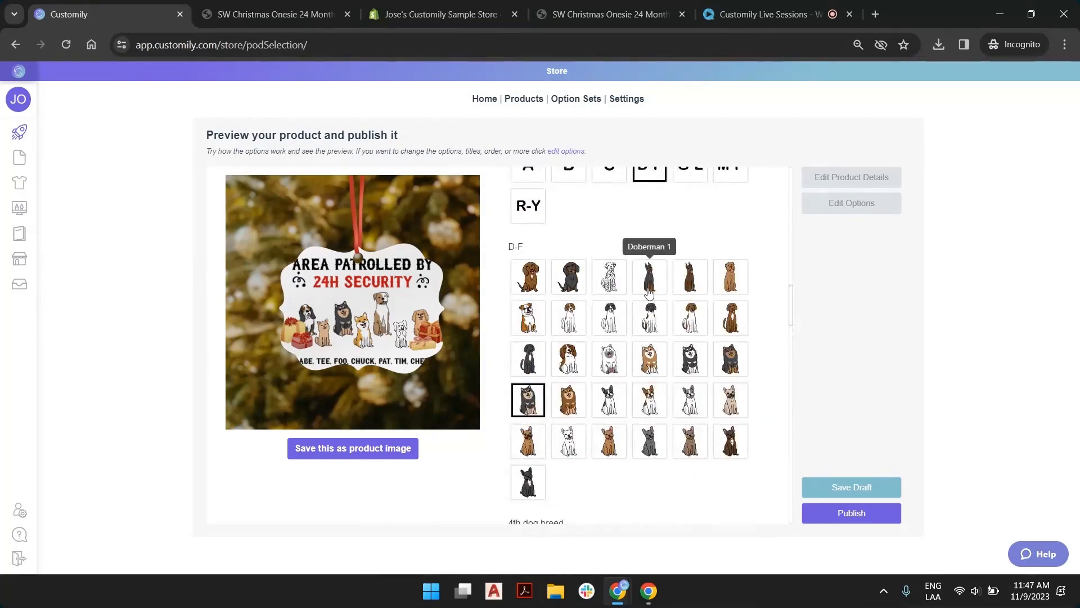
scroll(647, 288, up, 15)
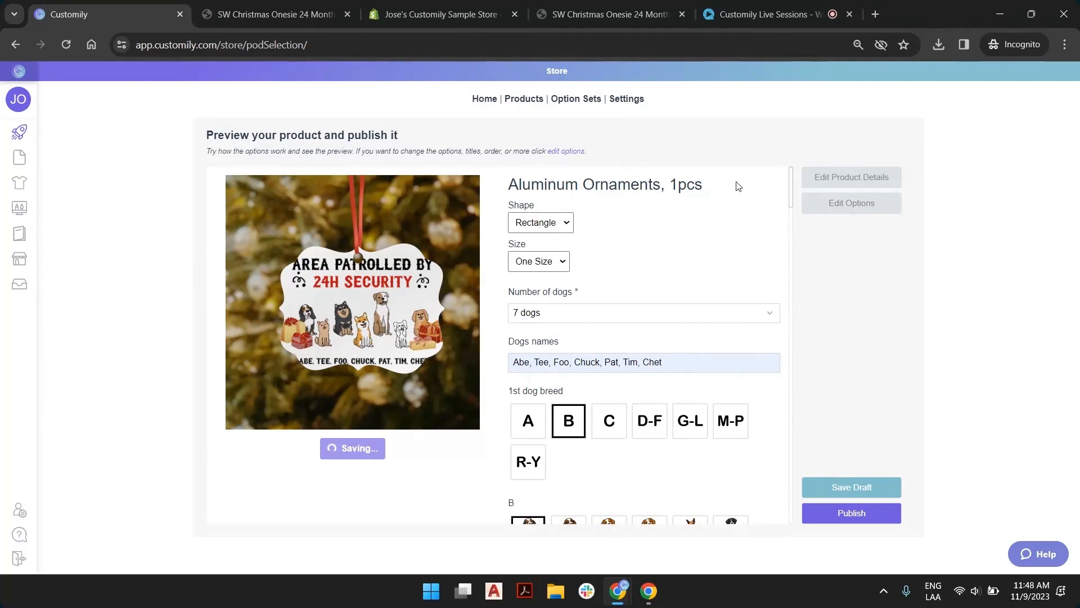
Change the product title to "Dog Patrol Aluminum Ornament", set the price to 6 and save the product details
click(811, 180)
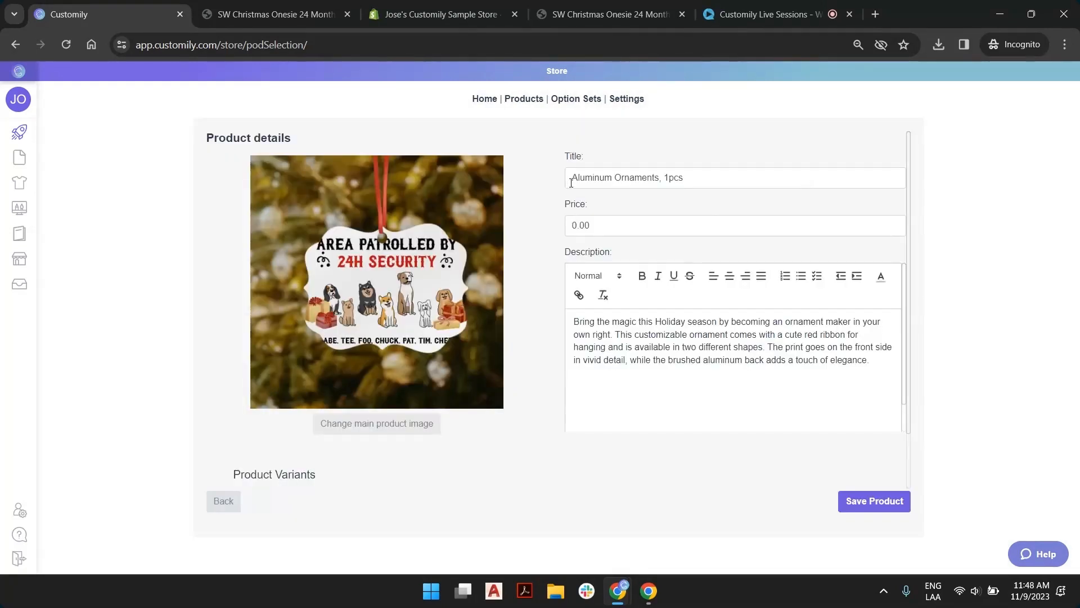
click(571, 181)
text(Do g Patrol)
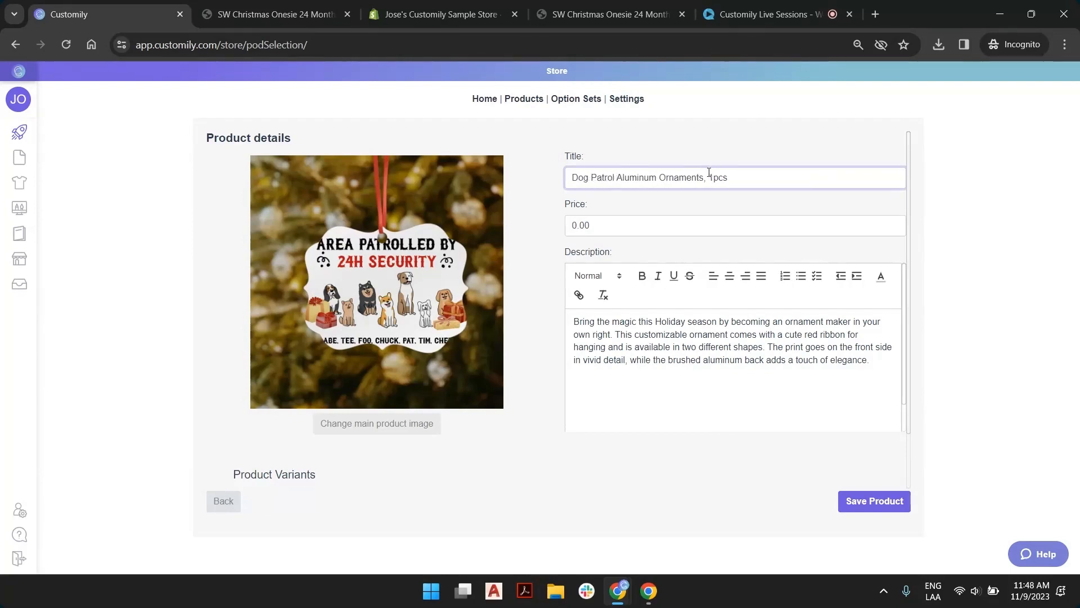
drag(706, 174, 798, 169)
key(BackSpace)
key(Tab)
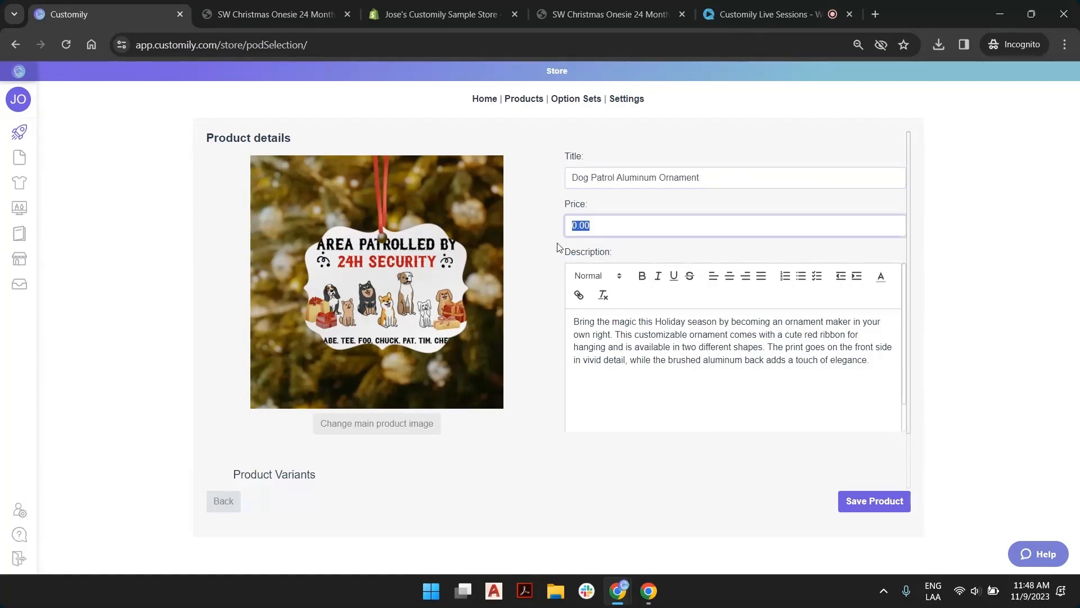
text(6)
click(869, 507)
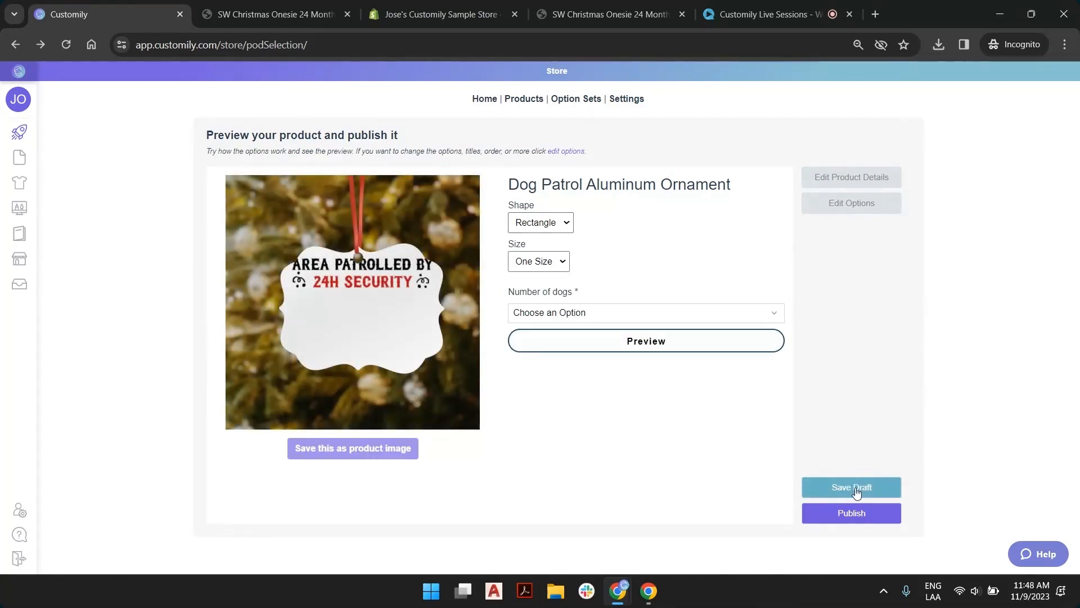
Save the Dog Patrol Aluminum Ornament as a draft and go to its product settings page
click(857, 492)
click(874, 488)
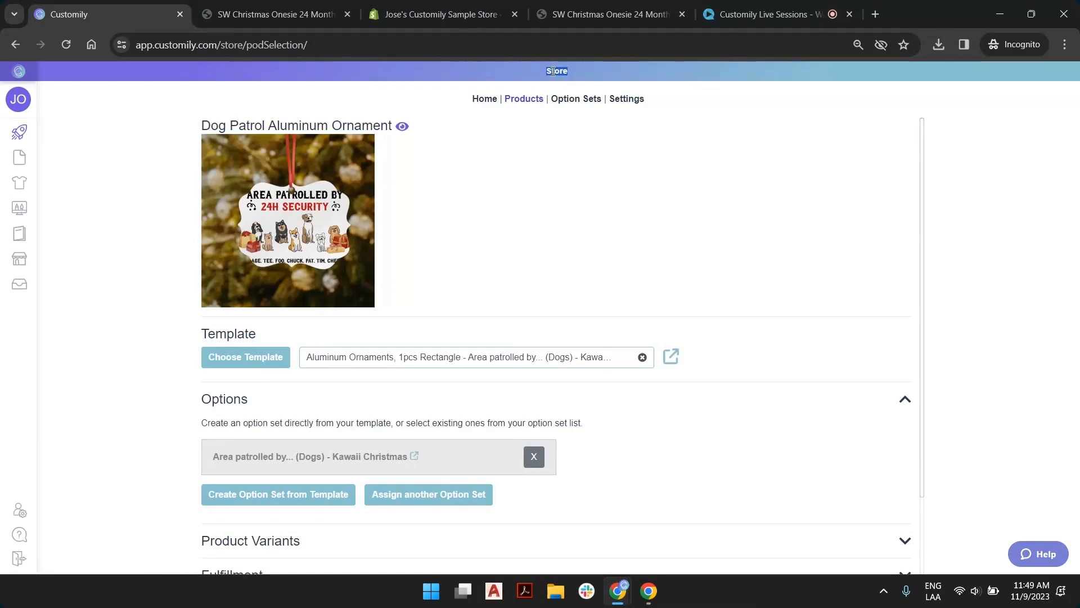
click(502, 78)
Review the ornament's product image, template, option set, variants and fulfillment sections on its settings page
mouse_move(67, 259)
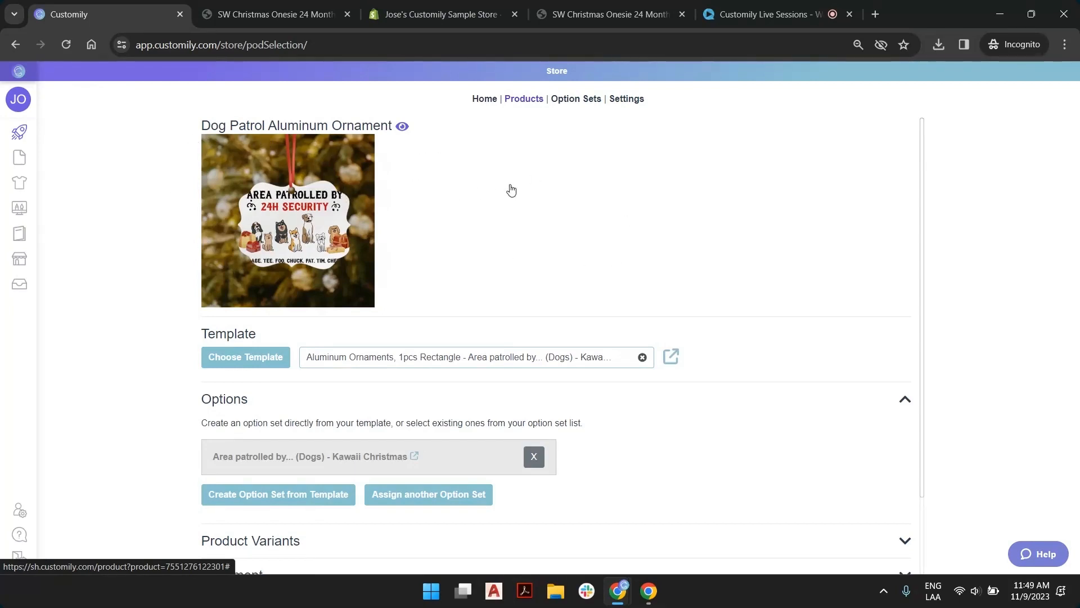
scroll(518, 185, down, 2)
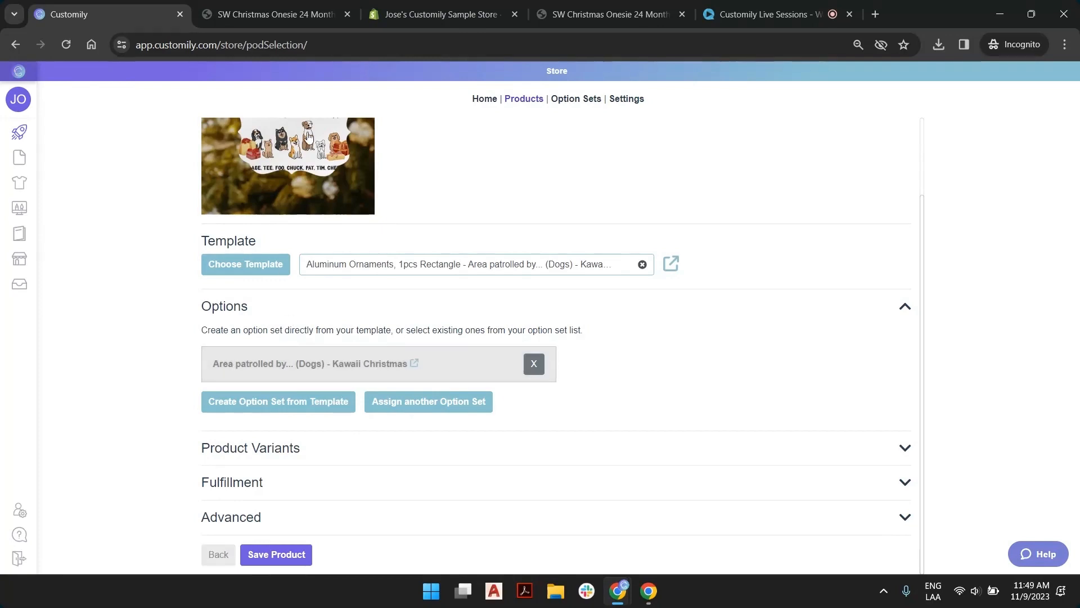
scroll(368, 239, up, 2)
scroll(368, 242, down, 2)
scroll(380, 259, up, 2)
scroll(467, 252, down, 2)
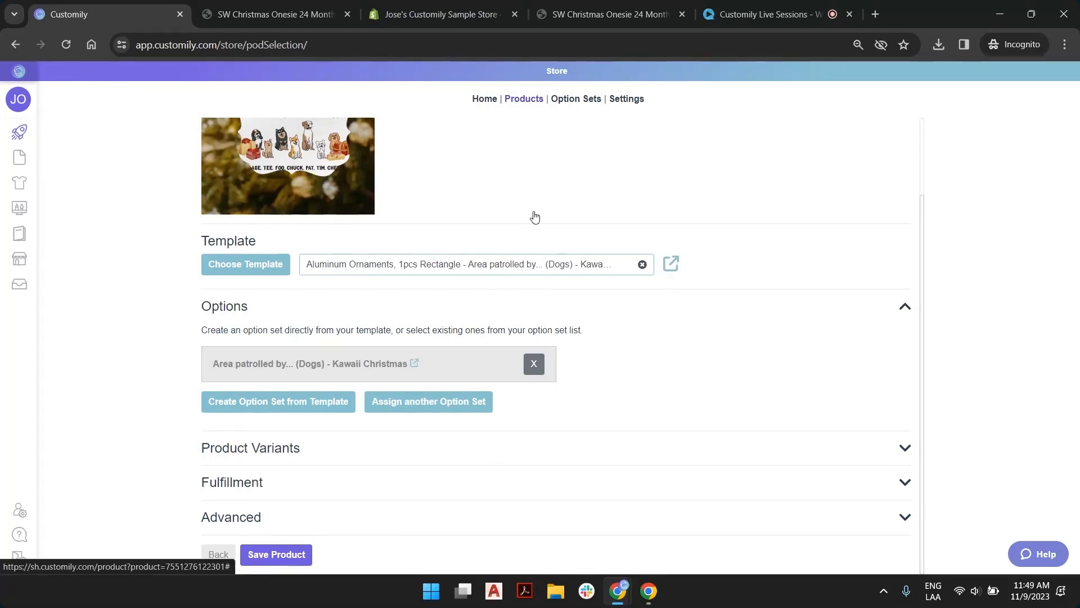
scroll(535, 217, up, 2)
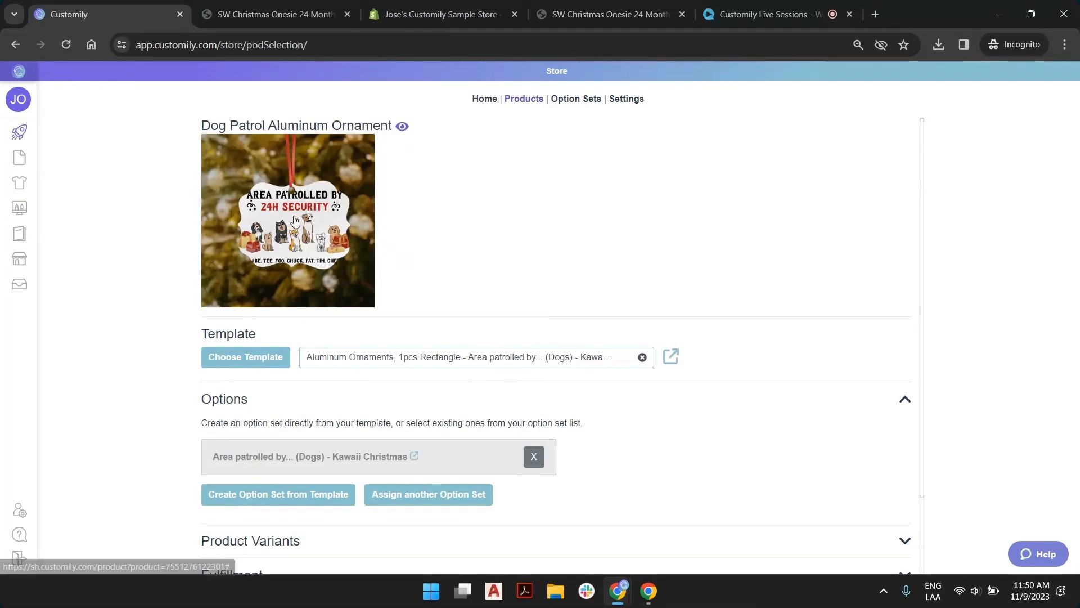
Open the ornament's template for editing in a new tab and bring up image upload for its Title layer
click(241, 356)
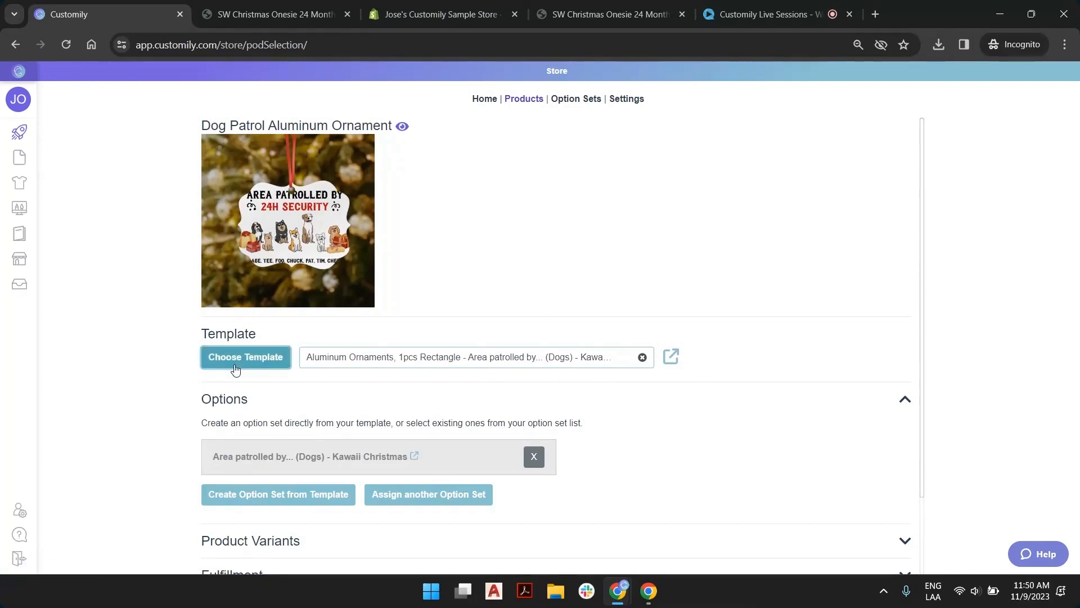
click(672, 358)
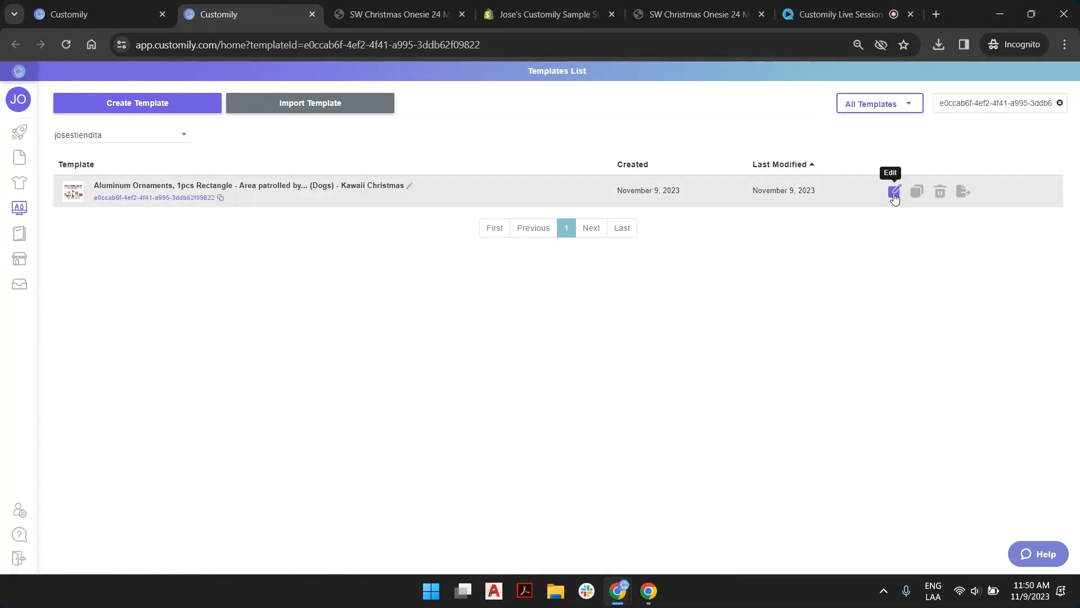
click(894, 193)
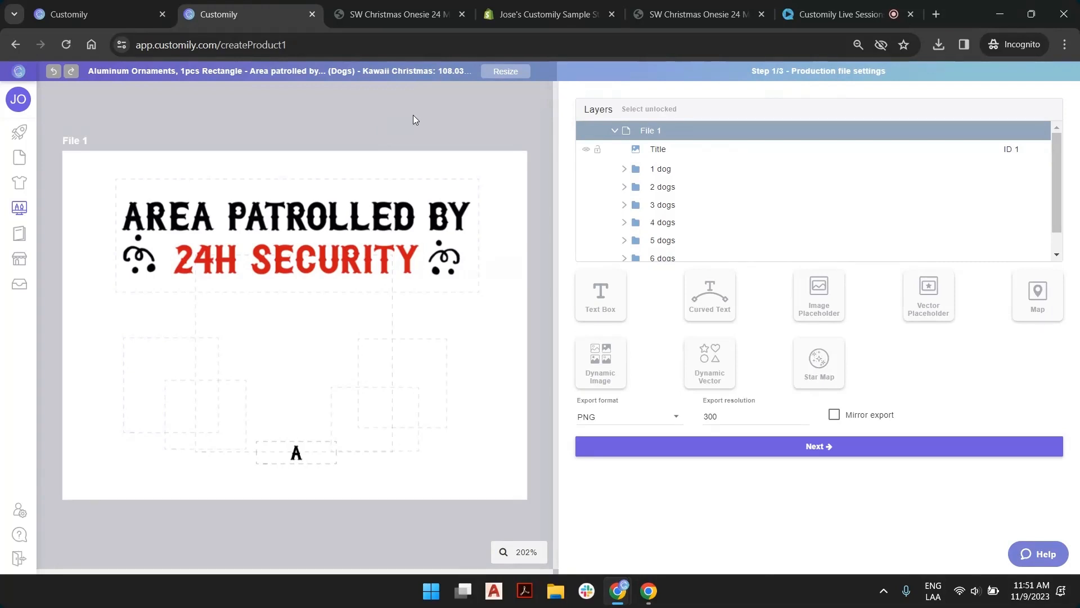
click(660, 153)
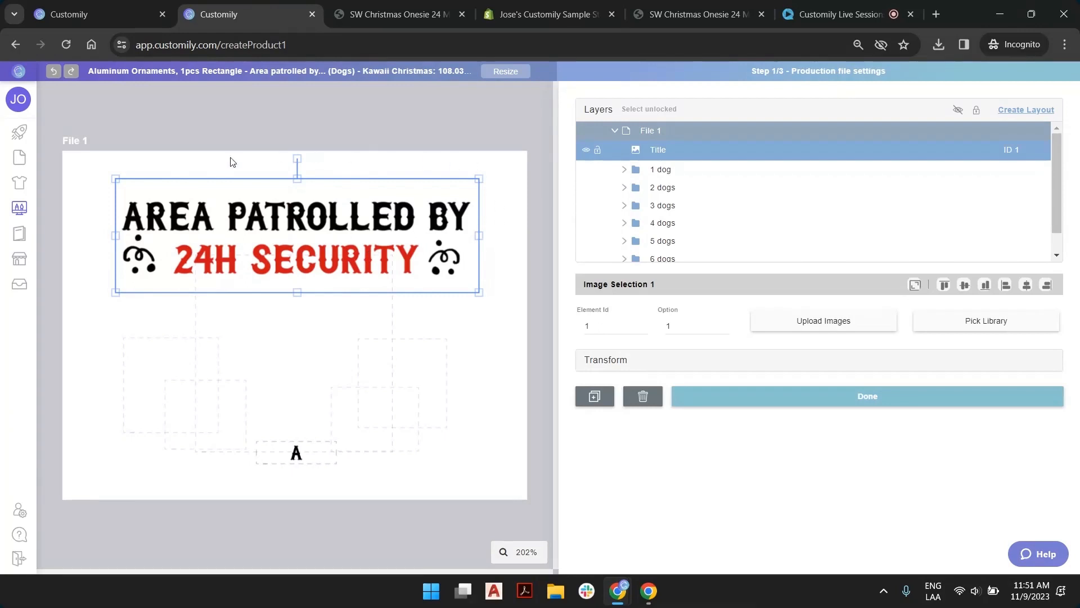
click(828, 332)
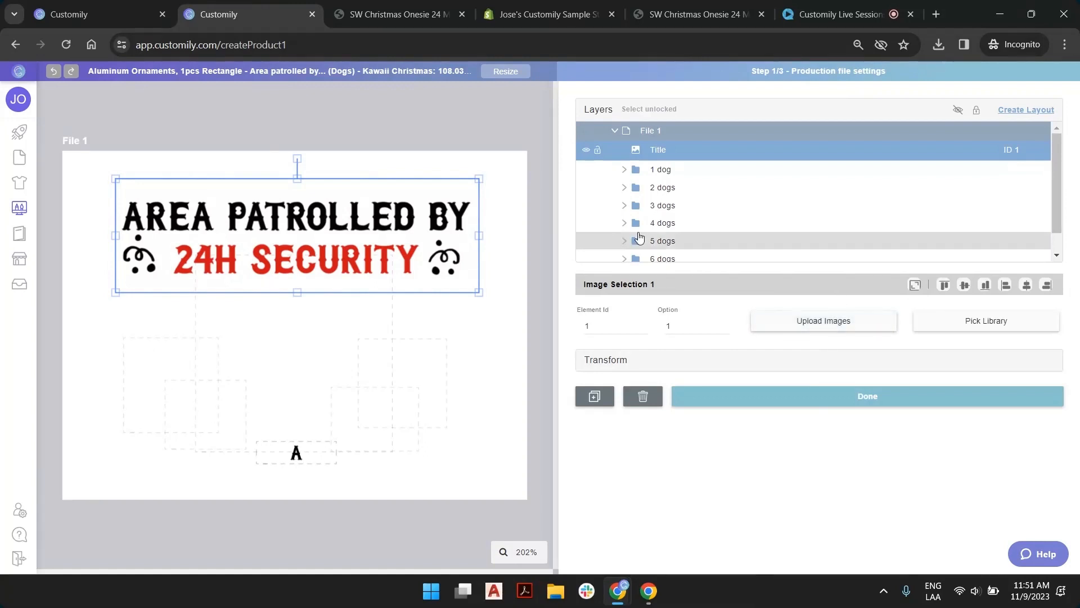
Examine the placeholder layout of each dog-count group in turn, from 1 dog through 7 dogs
click(667, 176)
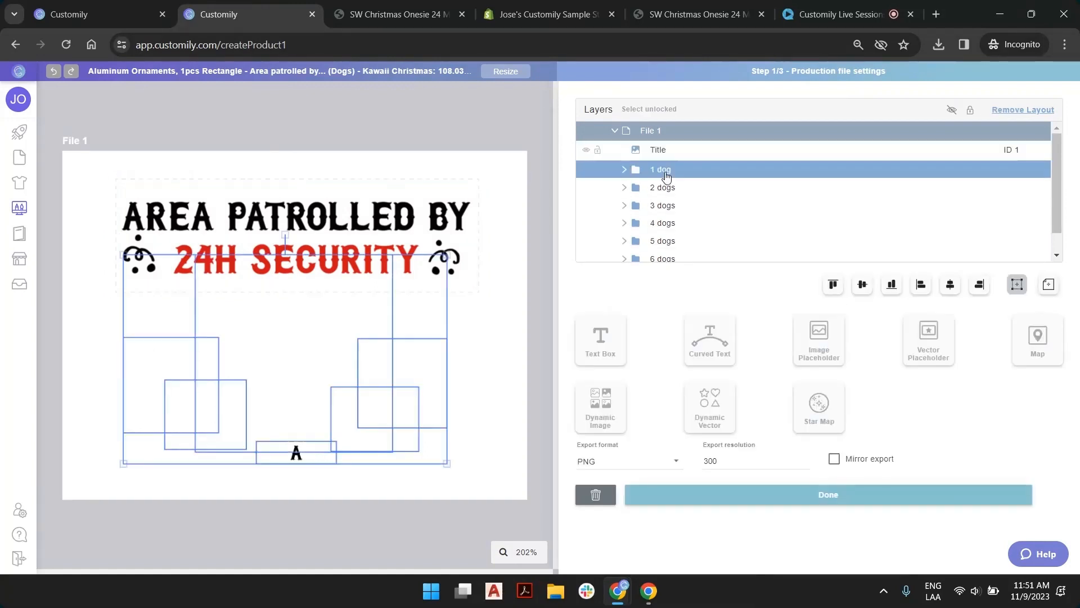
click(664, 189)
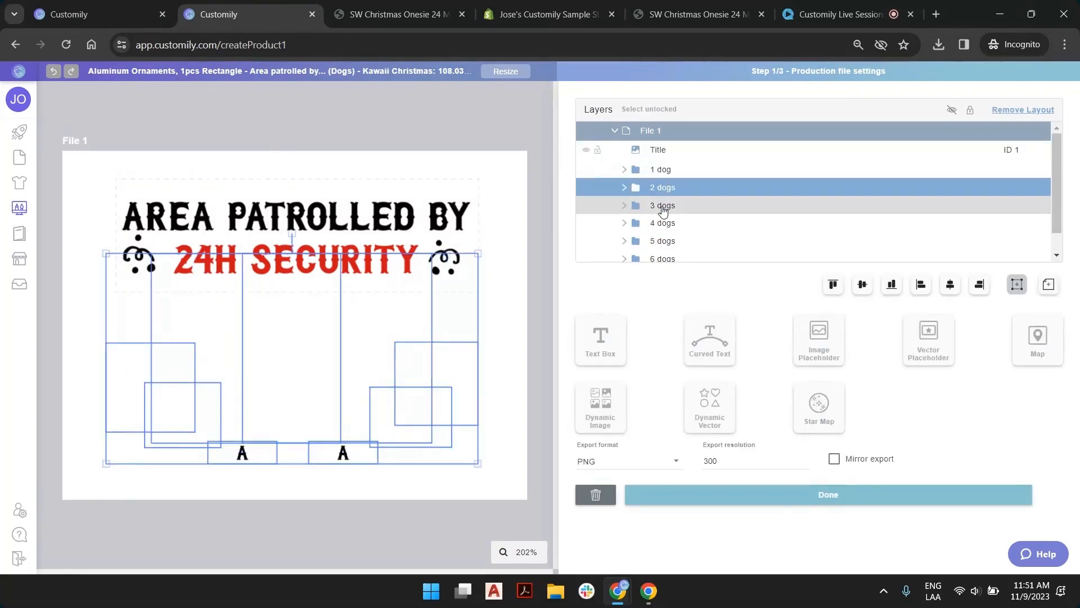
click(665, 207)
click(665, 223)
click(665, 241)
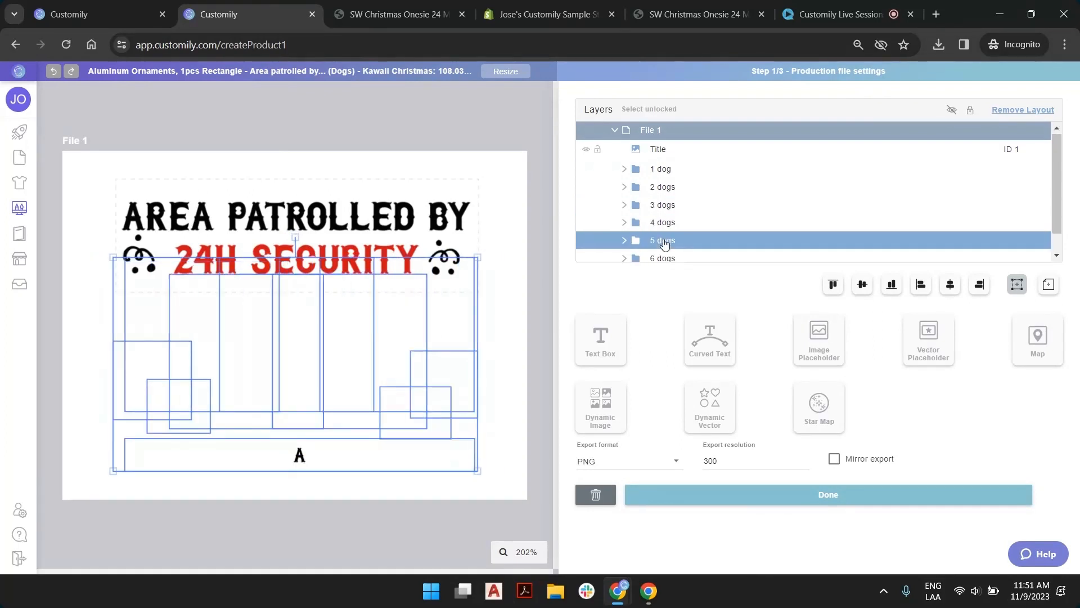
scroll(667, 239, down, 1)
click(666, 237)
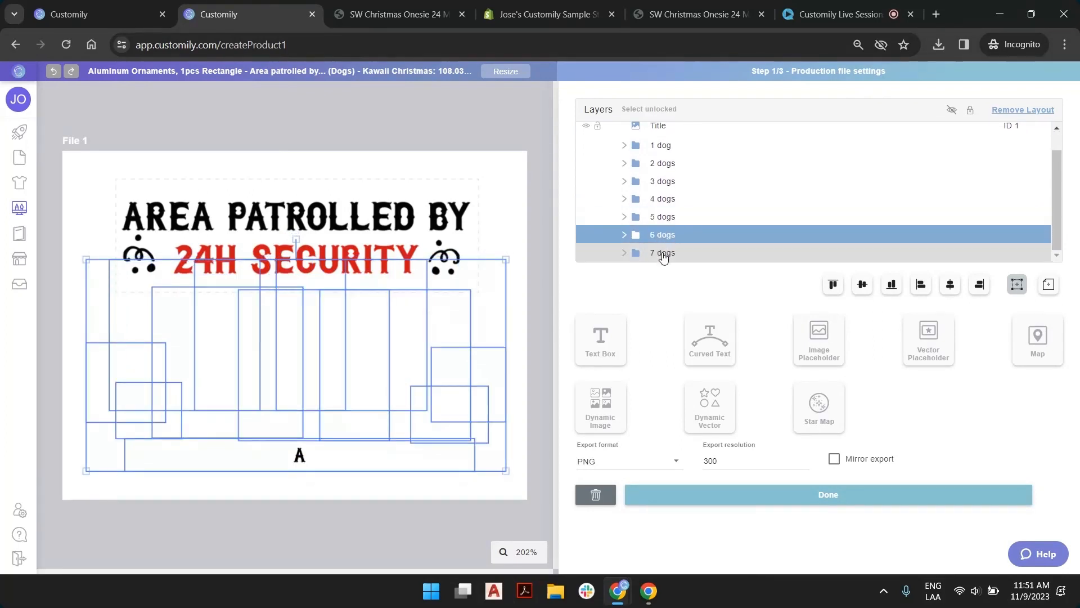
click(664, 256)
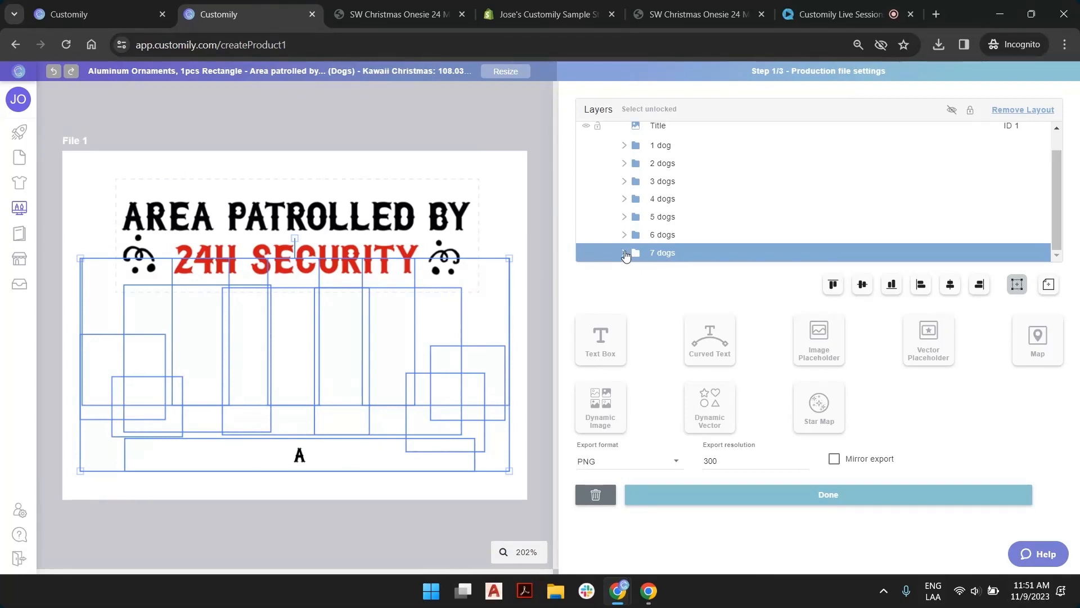
Expand the 7 dogs group and set its Present 1 image to option 2
click(625, 254)
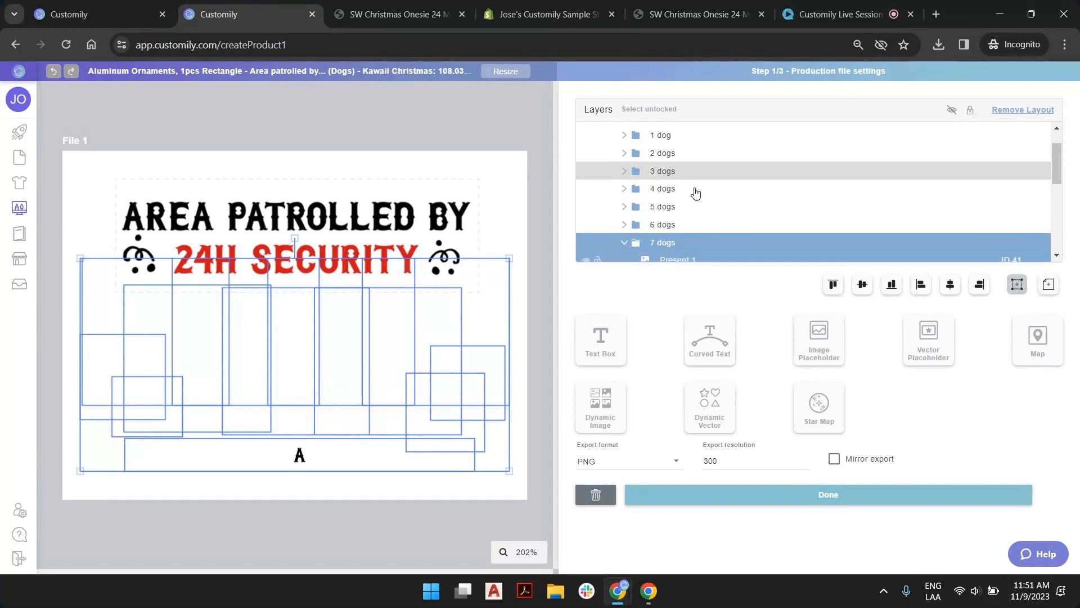
scroll(694, 193, down, 3)
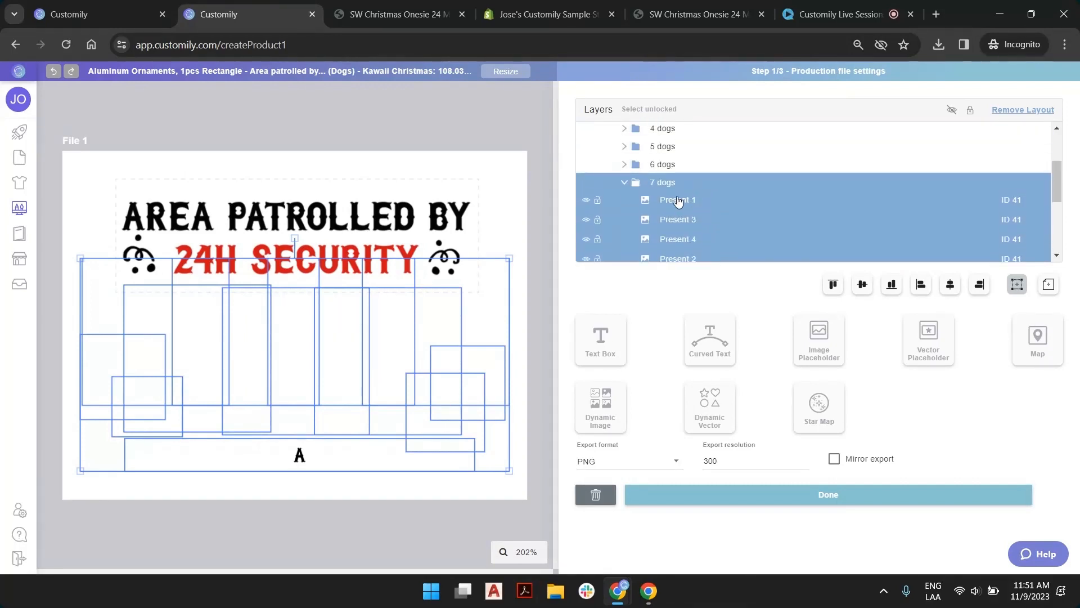
click(674, 208)
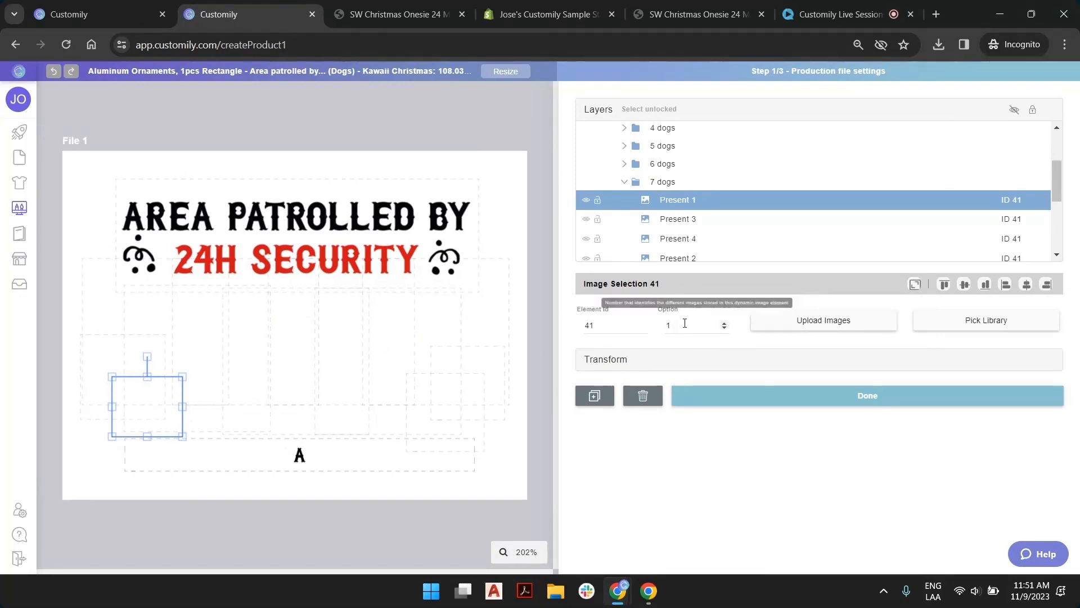
click(727, 323)
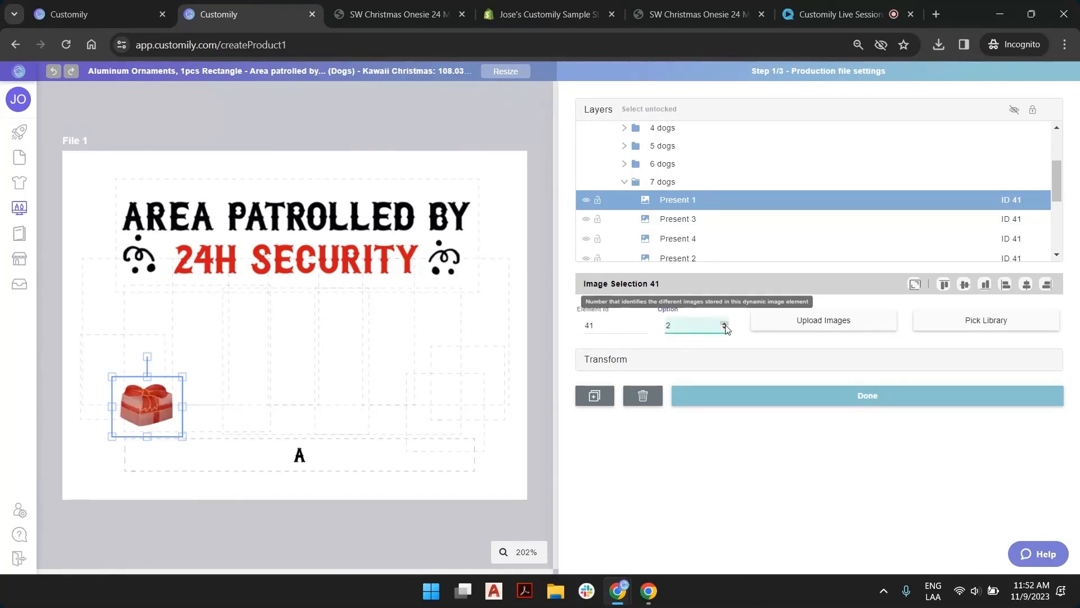
click(726, 324)
click(725, 328)
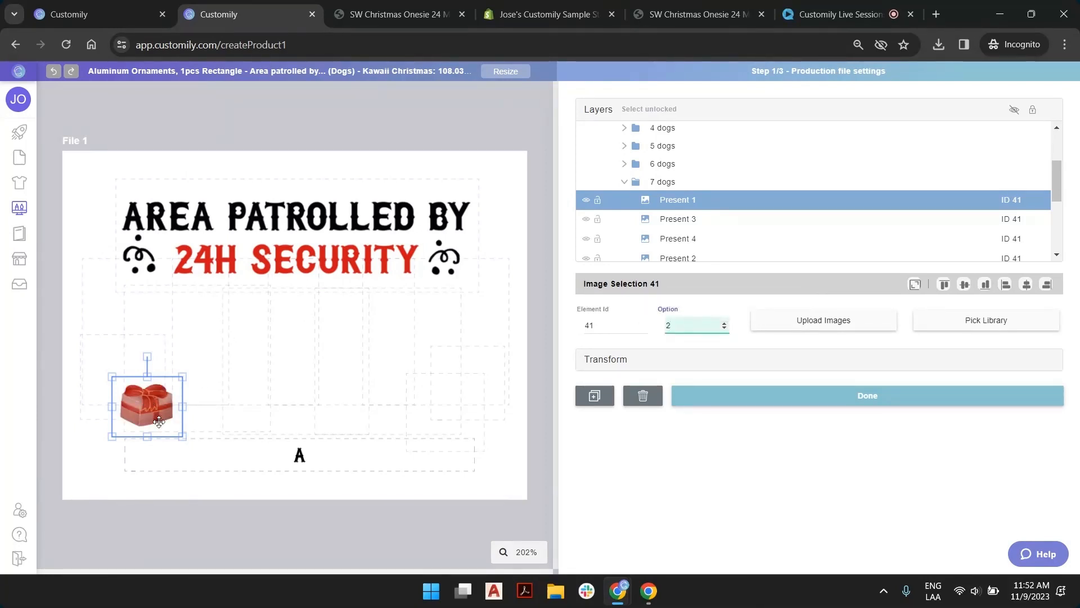
Set the Present 3, Present 4 and Present 2 images of the 7 dogs group to option 2
click(694, 220)
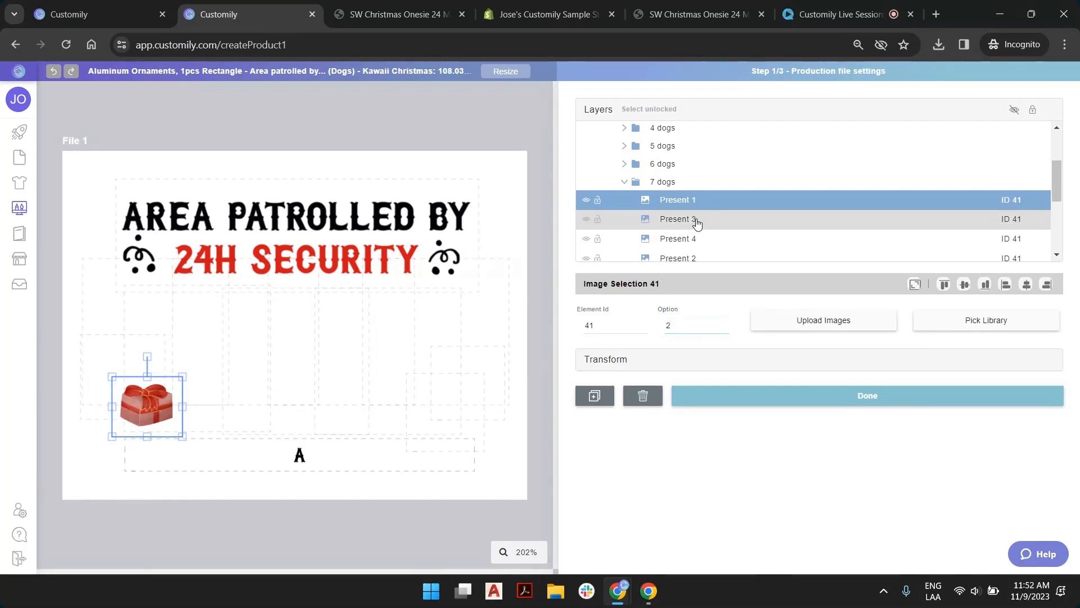
click(697, 238)
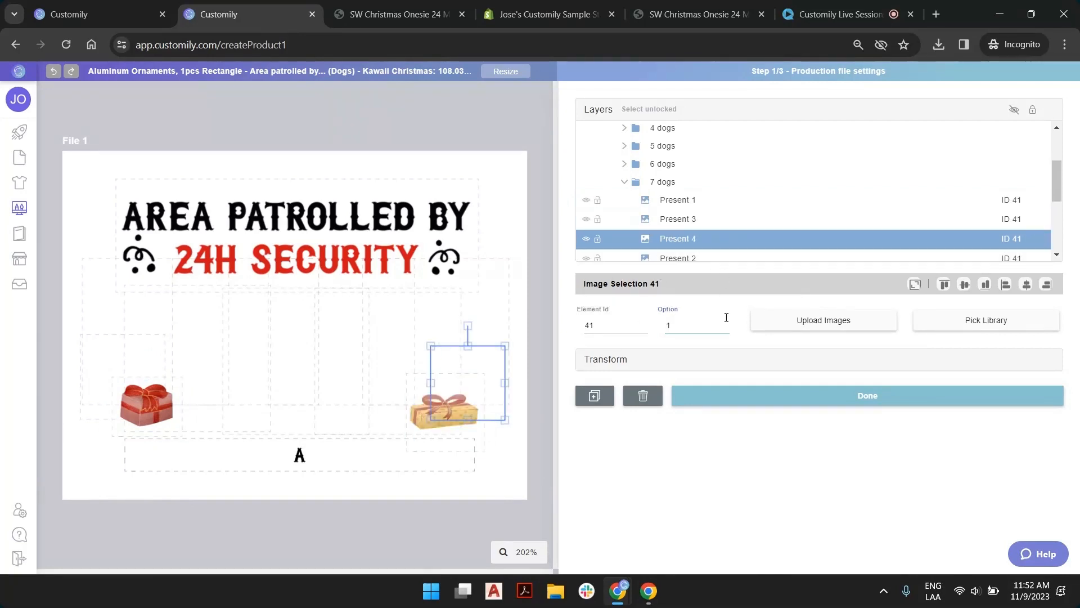
click(724, 323)
scroll(698, 236, down, 2)
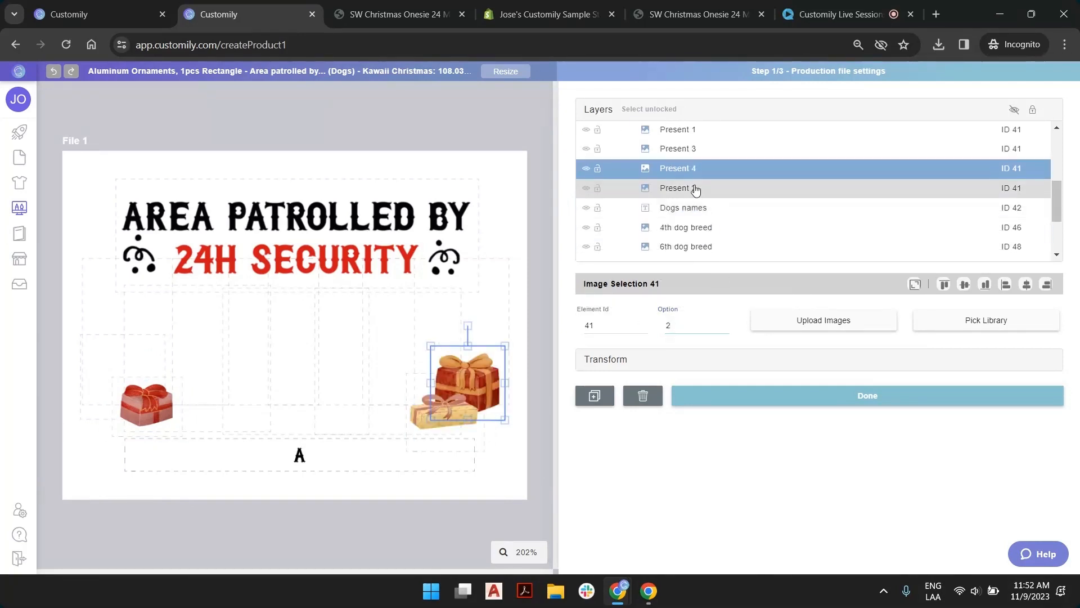
click(695, 188)
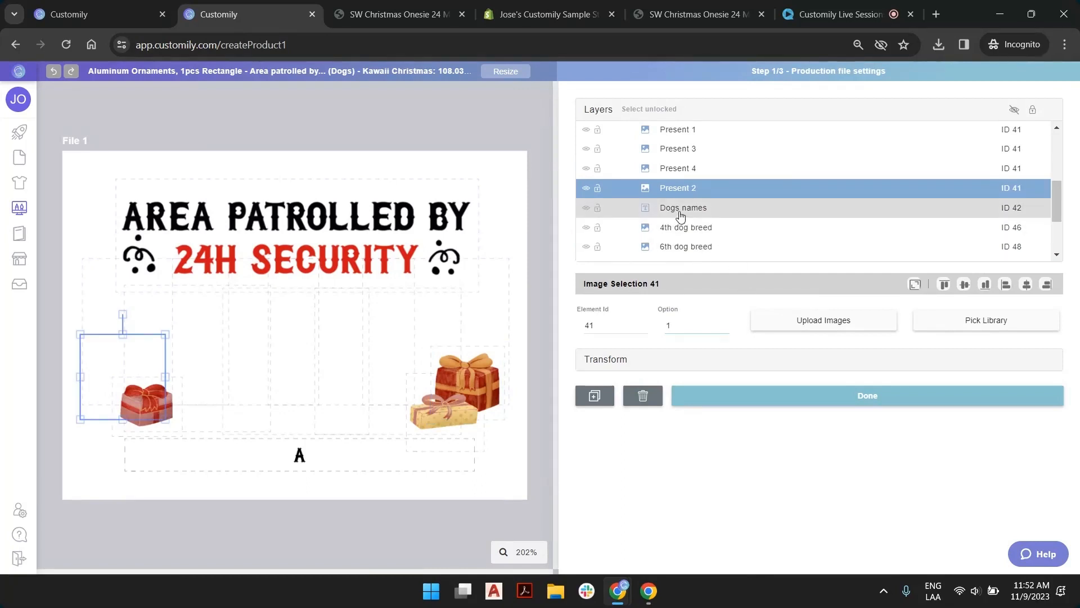
click(724, 322)
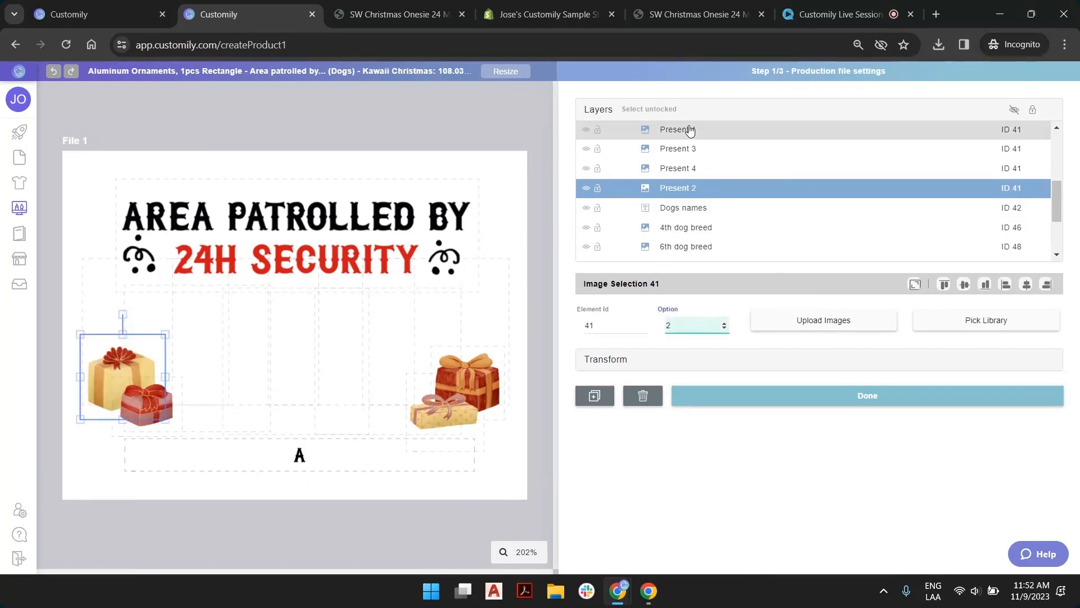
scroll(681, 197, up, 2)
scroll(682, 197, up, 1)
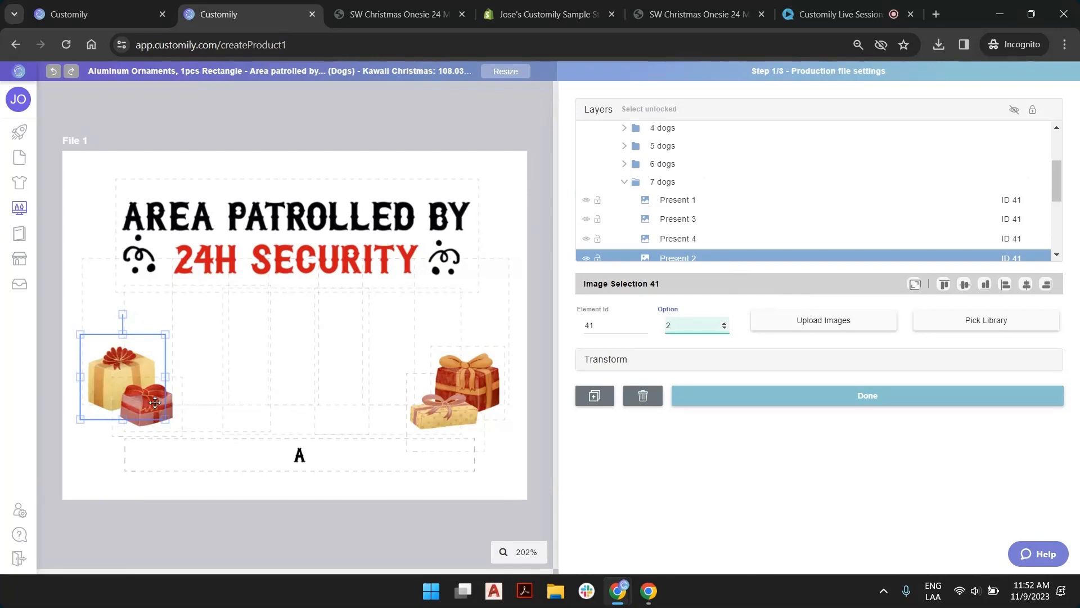
click(552, 141)
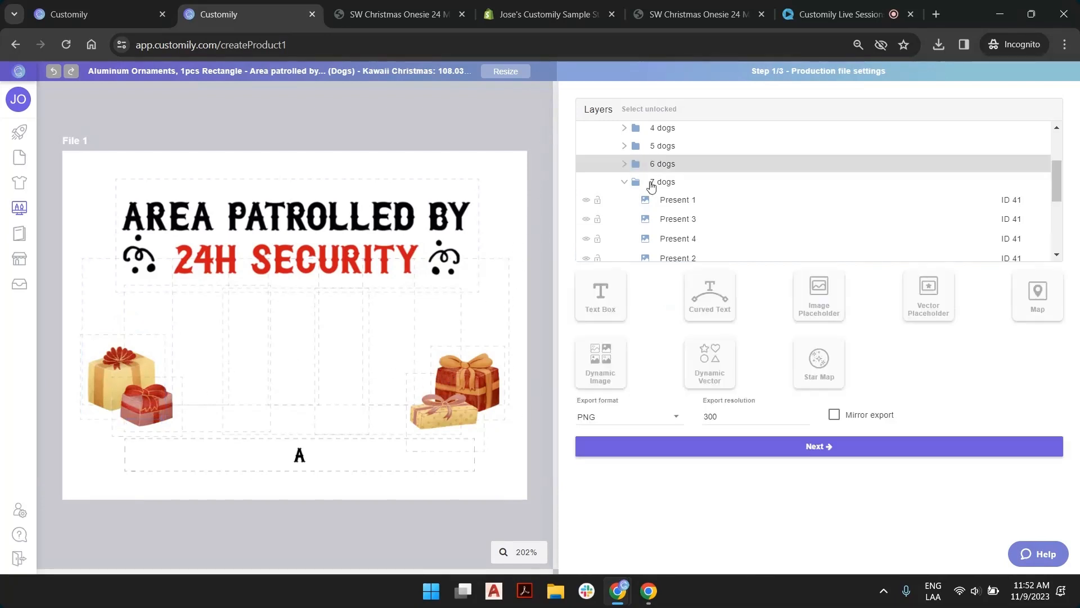
Compare the layouts of the 6 dogs and 5 dogs groups with the 7 dogs group and its layers
scroll(699, 210, up, 4)
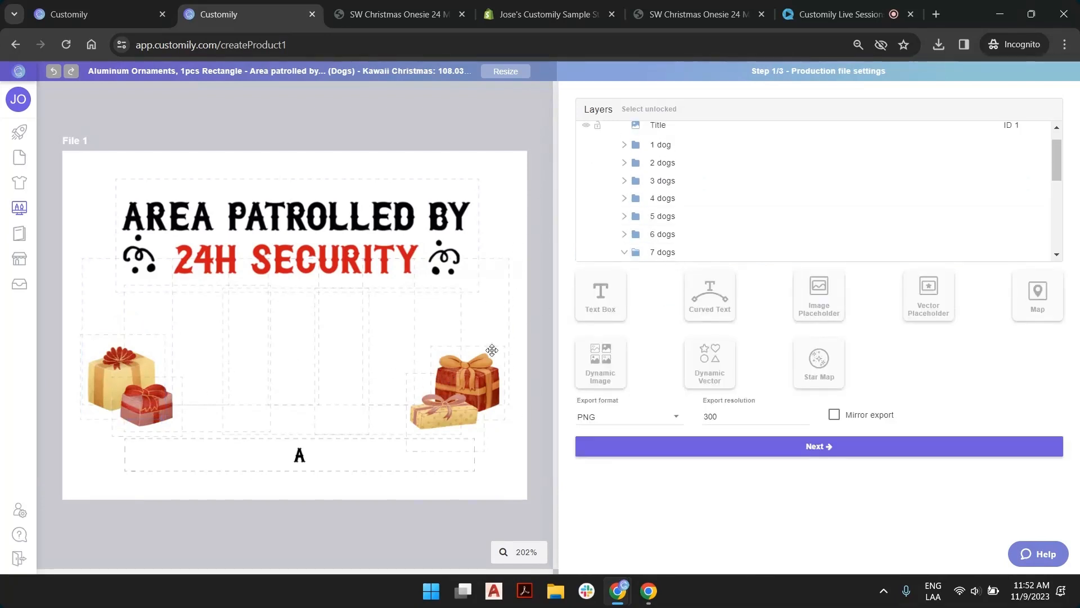
click(663, 238)
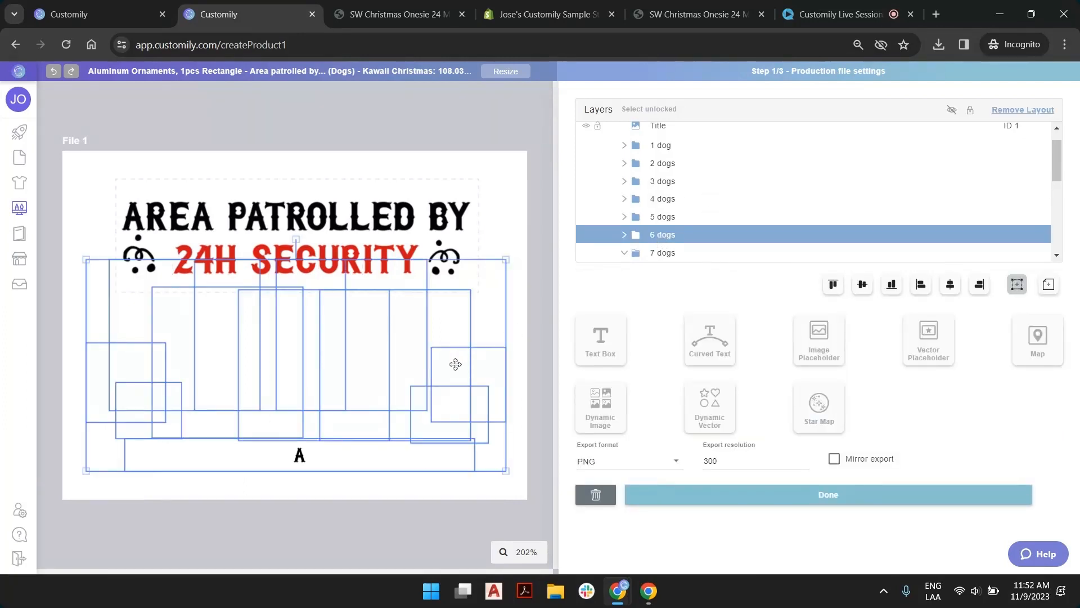
click(667, 217)
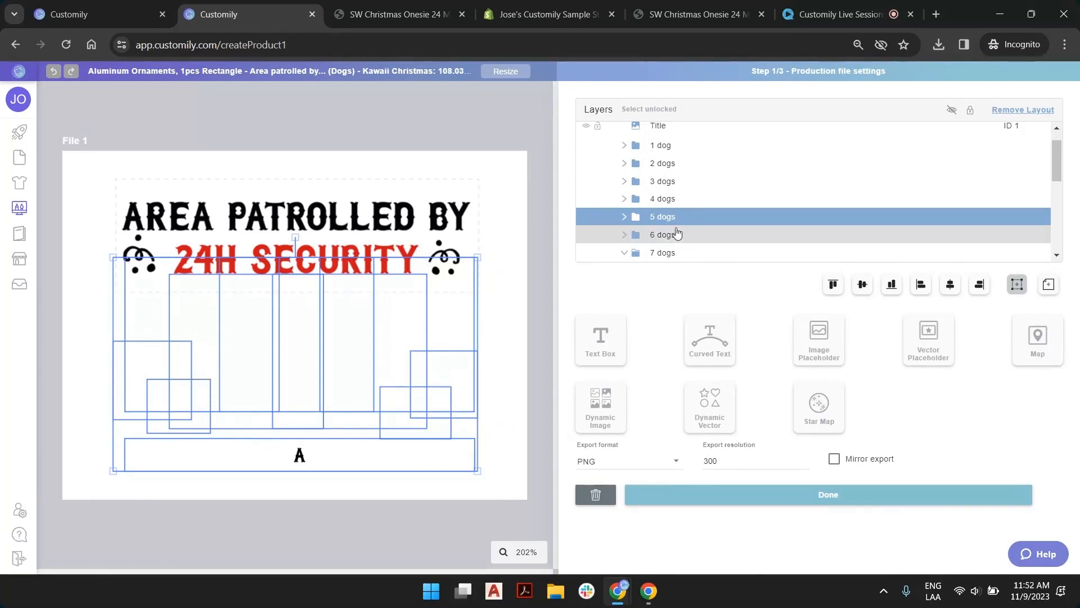
click(678, 251)
scroll(693, 218, down, 2)
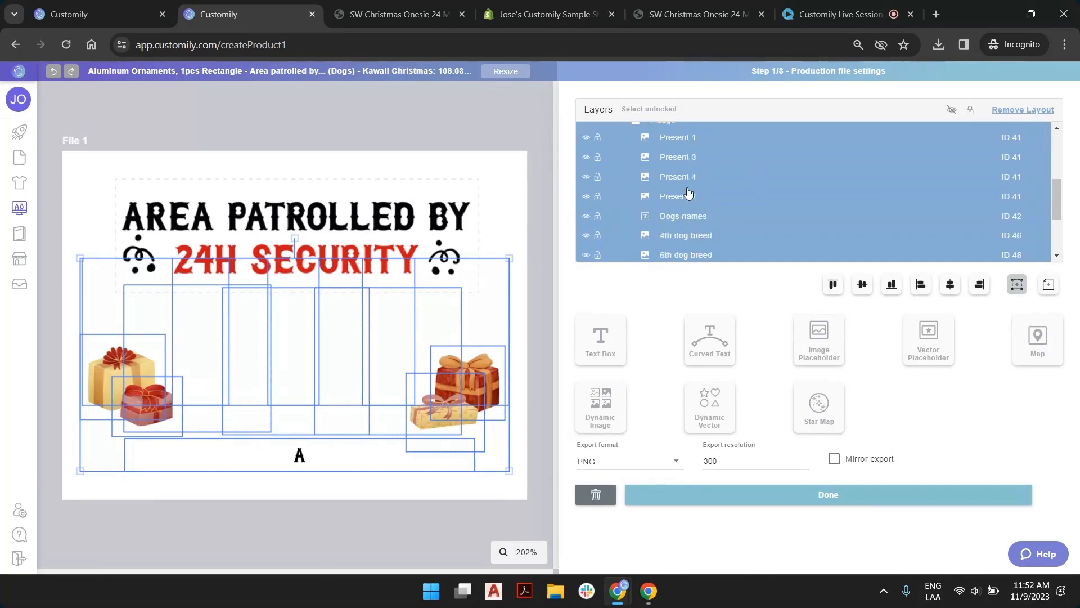
scroll(713, 183, up, 1)
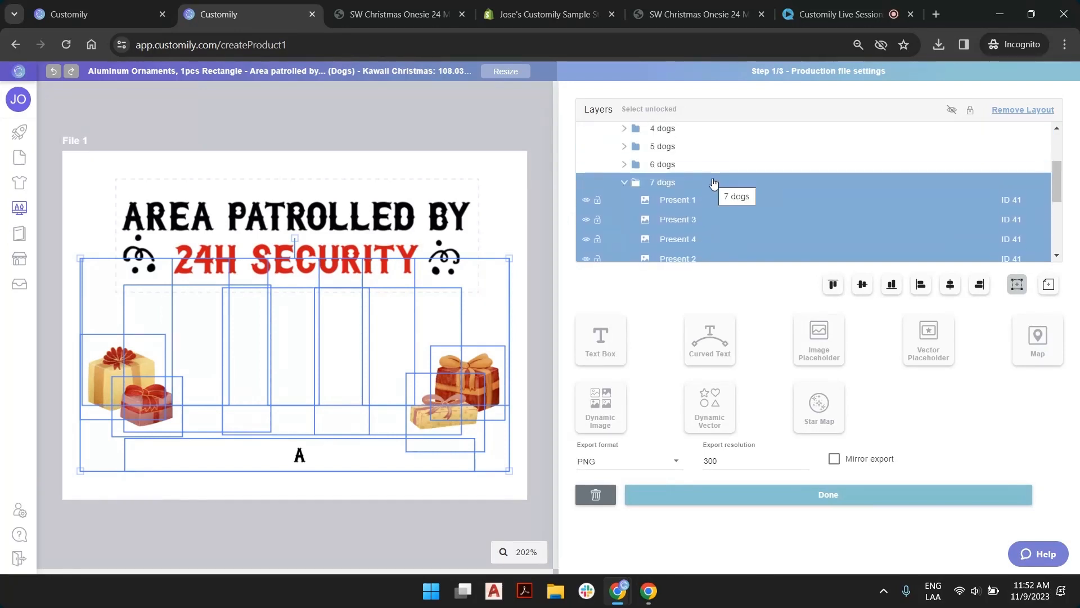
scroll(713, 182, down, 4)
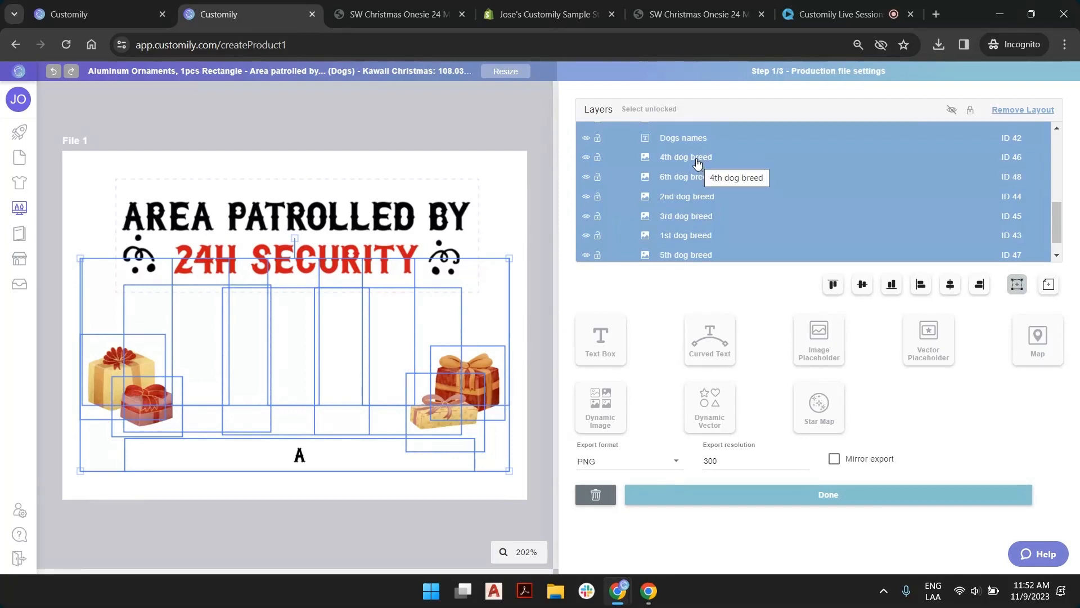
Set the 4th dog breed image in the 7 dogs group to option 60
click(697, 163)
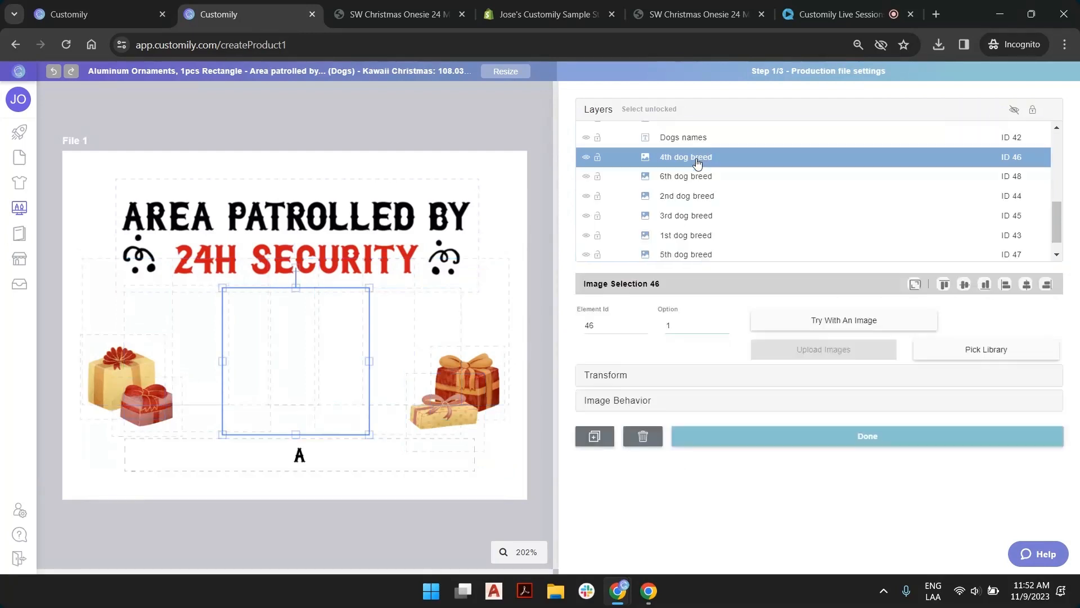
click(724, 323)
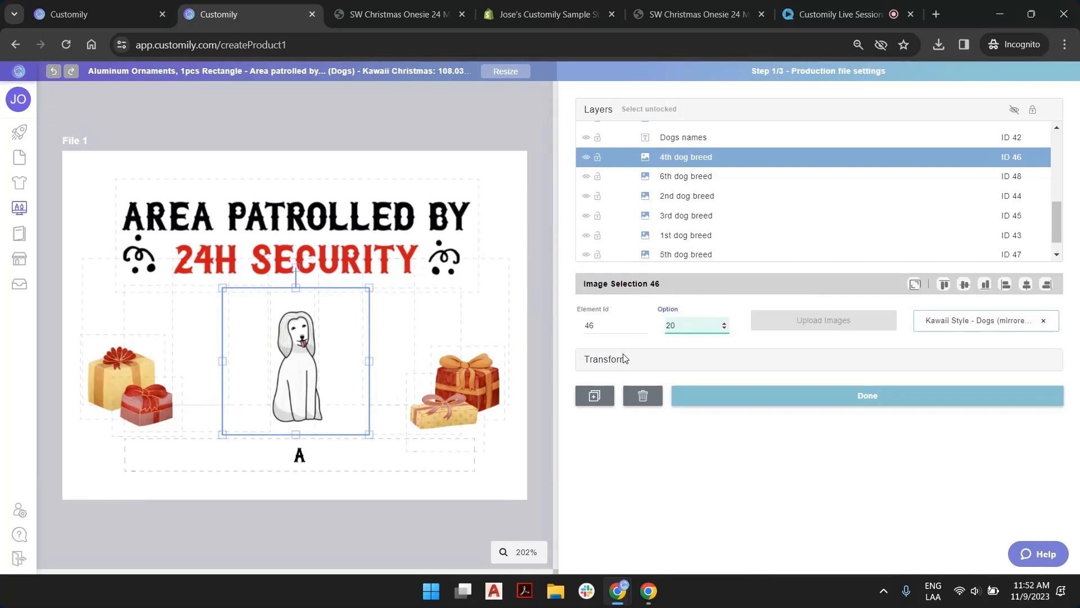
drag(670, 325, 654, 326)
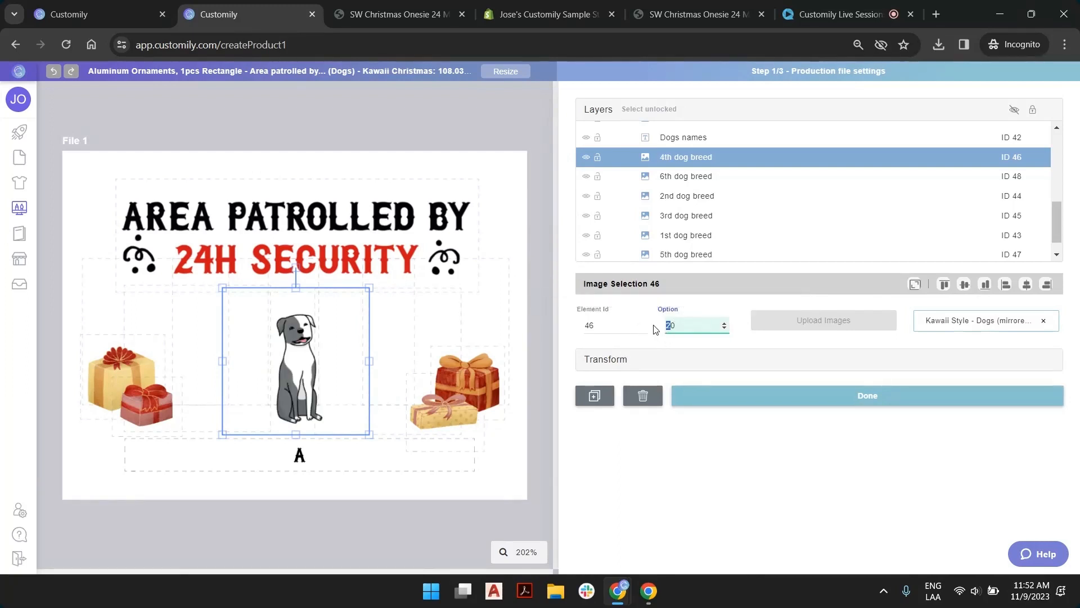
text(6)
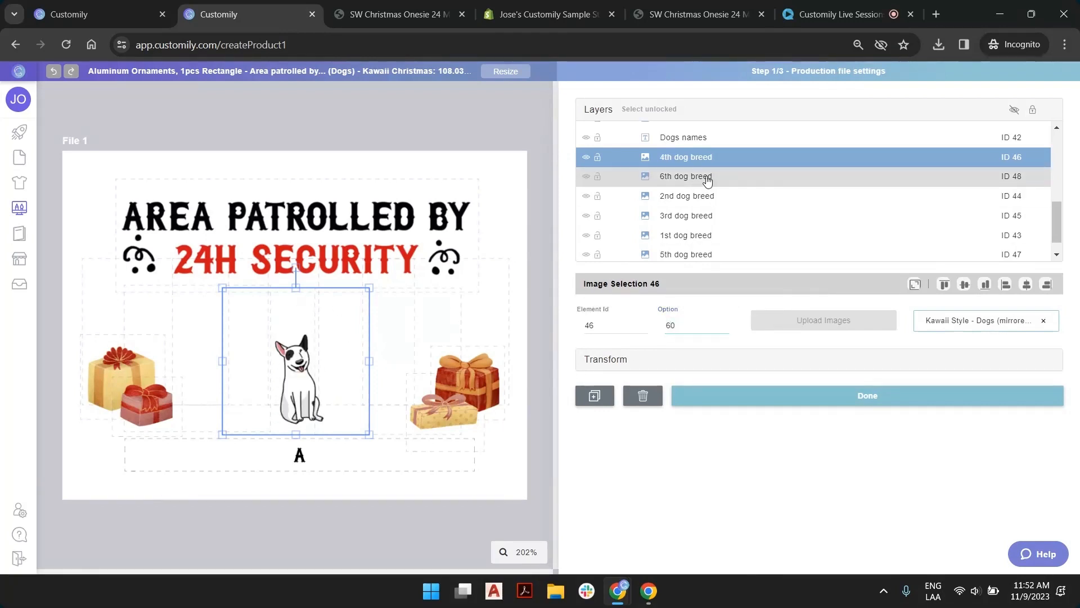
Set the 6th, 2nd, 3rd, 1st, 5th and 7th dog breed images of the 7 dogs group to option 2
click(707, 178)
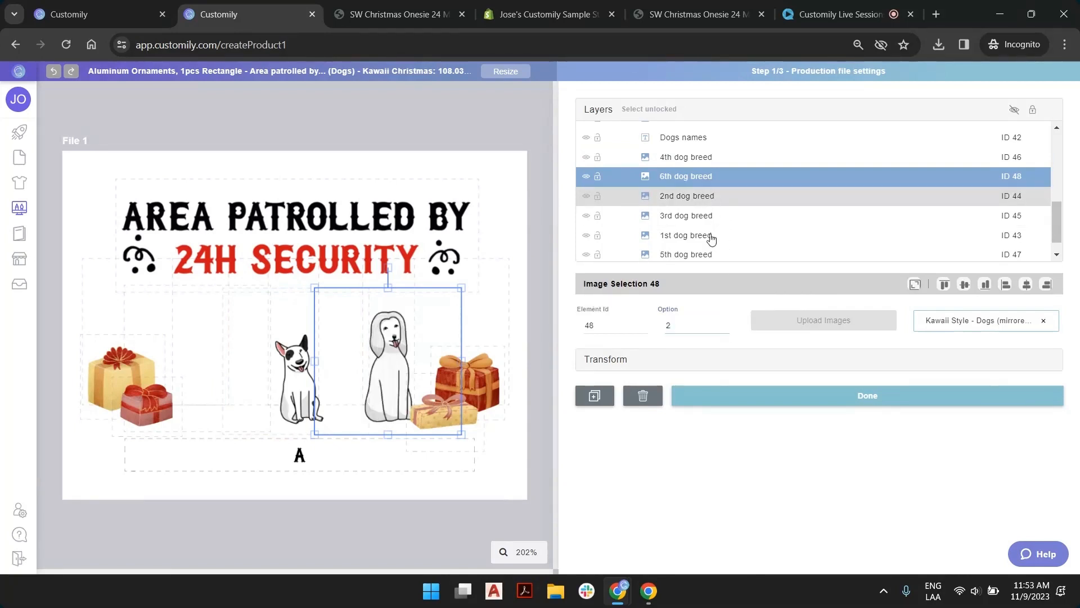
click(706, 198)
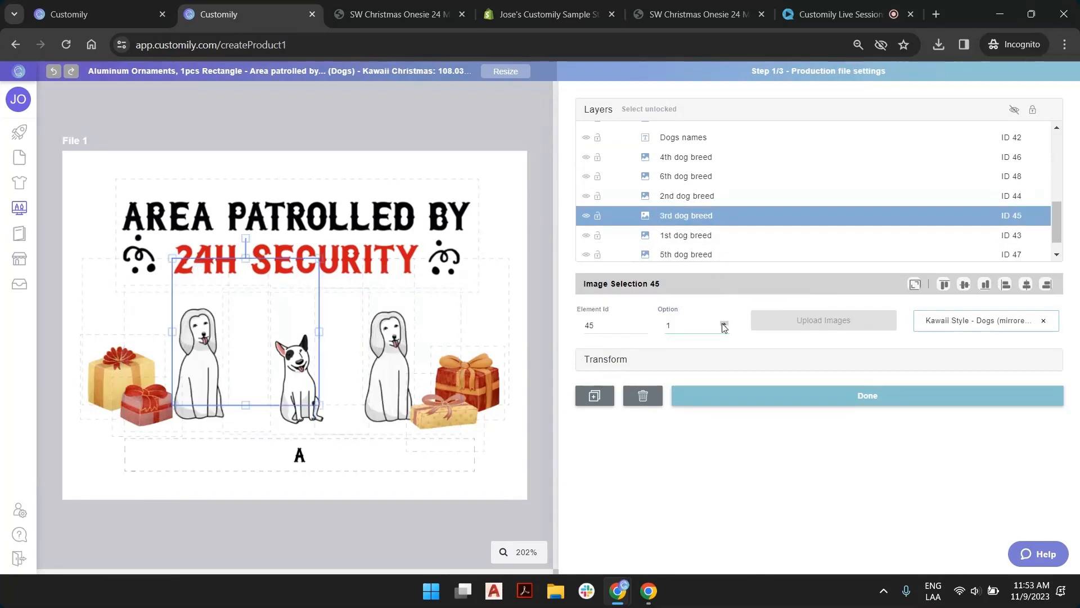
click(706, 235)
click(725, 326)
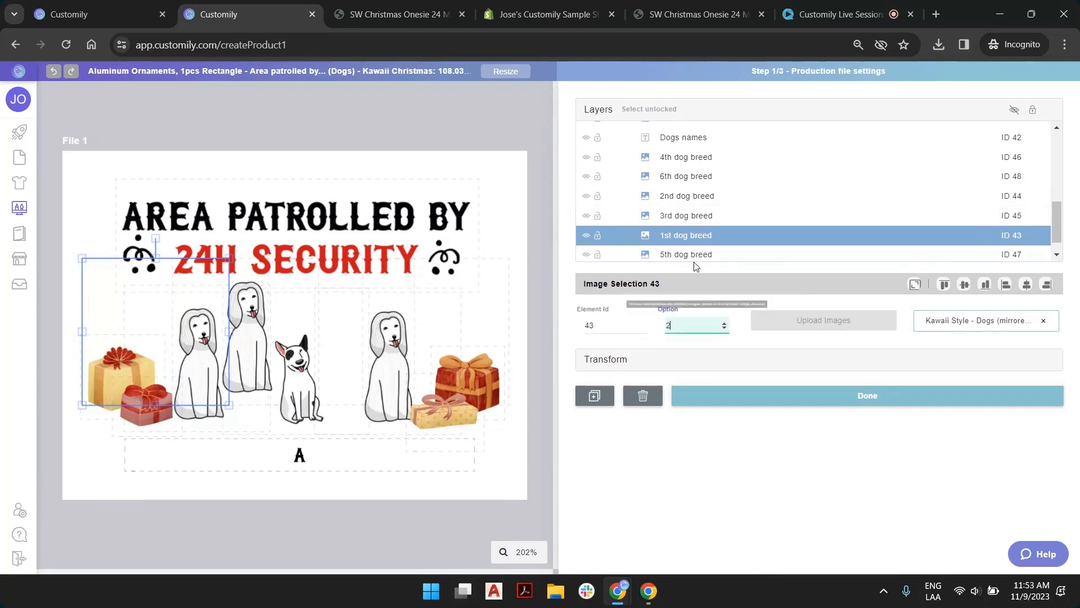
click(695, 256)
click(724, 326)
scroll(734, 193, down, 1)
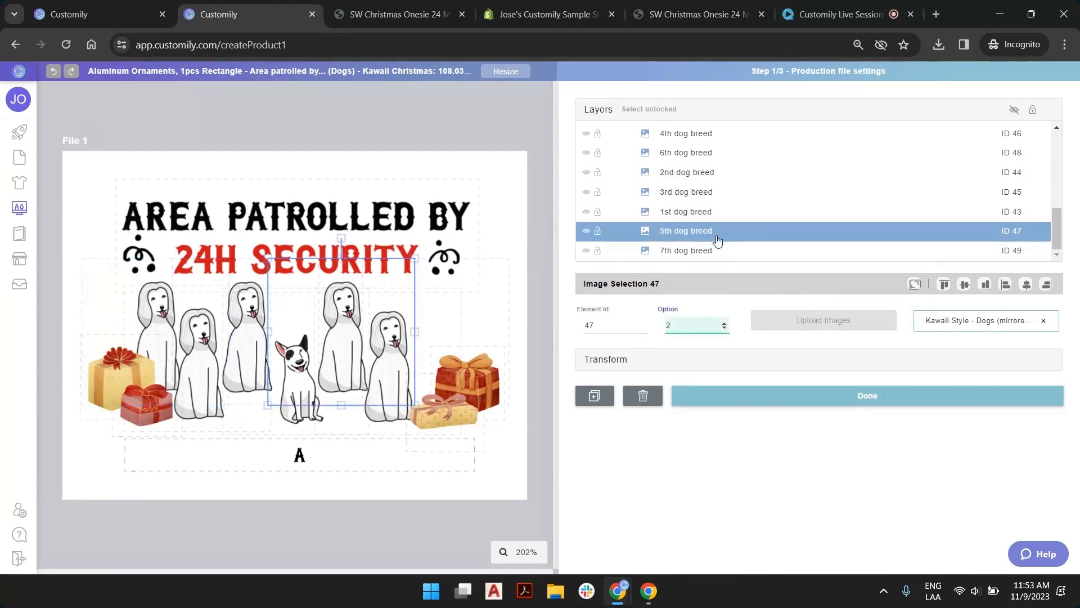
click(713, 251)
click(725, 325)
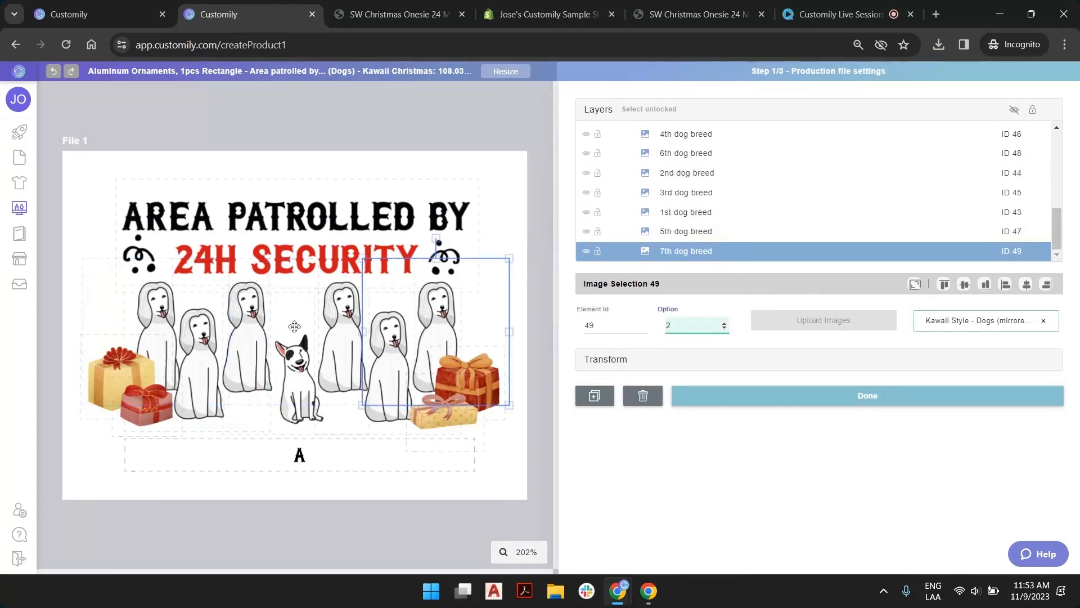
click(523, 100)
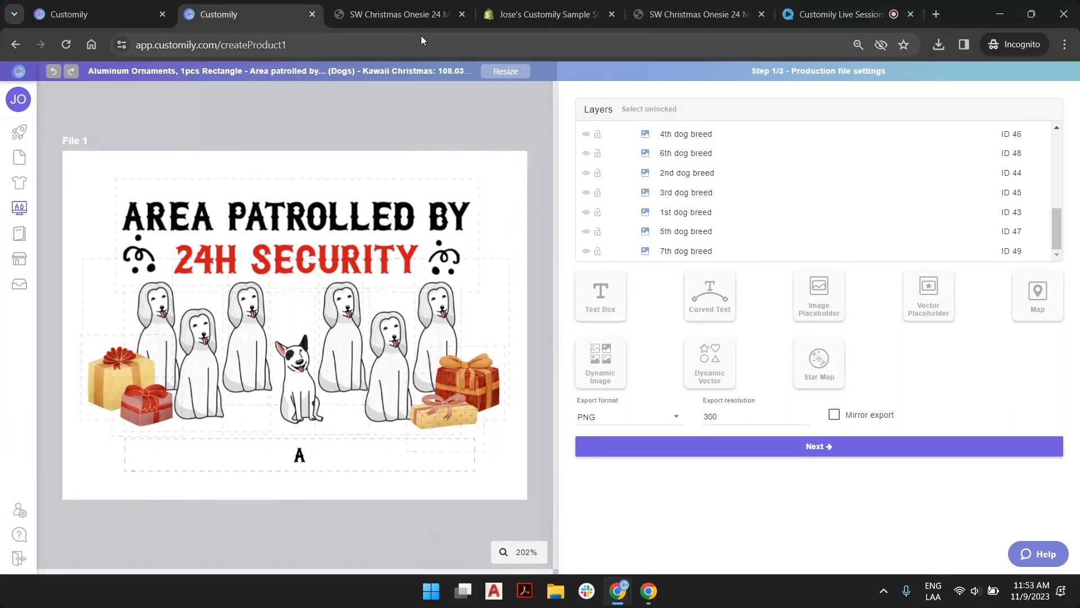
Replace the onesie store page with Printify's ornaments catalog and go up to its Home & Living category
click(372, 14)
click(354, 47)
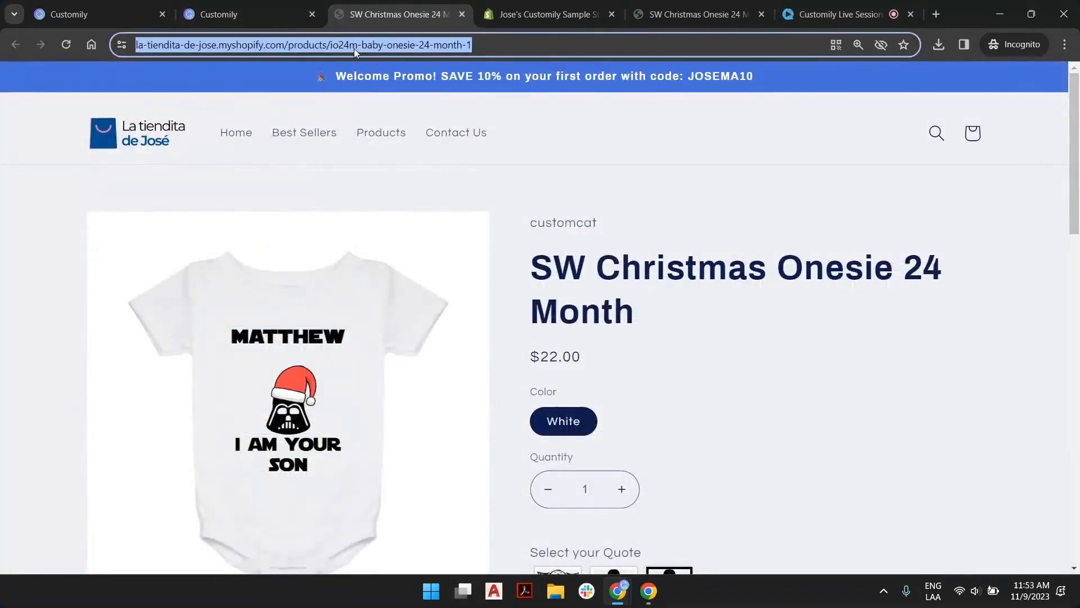
text(printify)
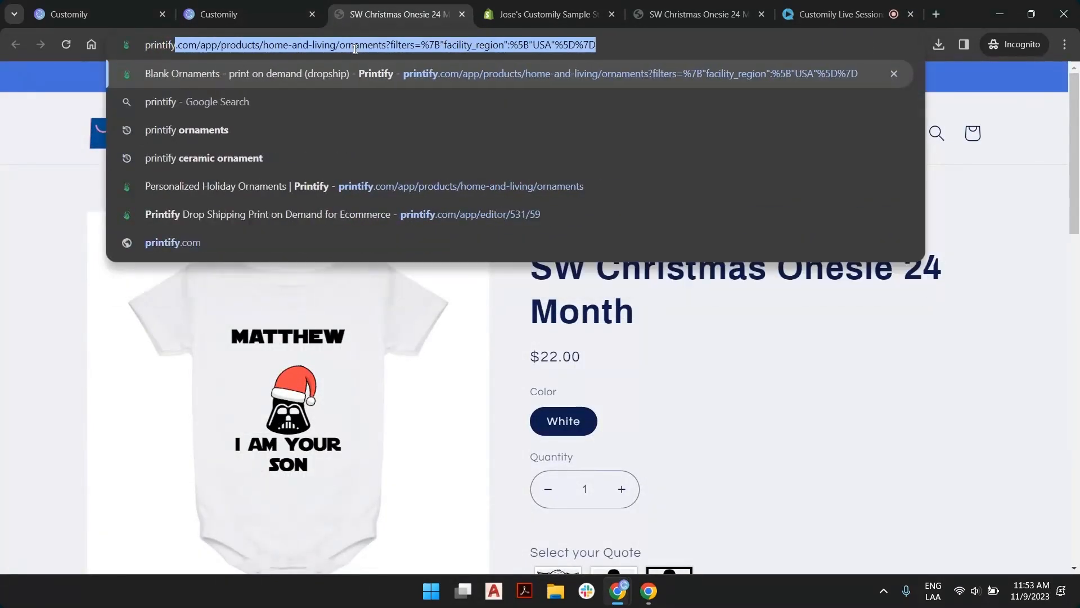
key(Return)
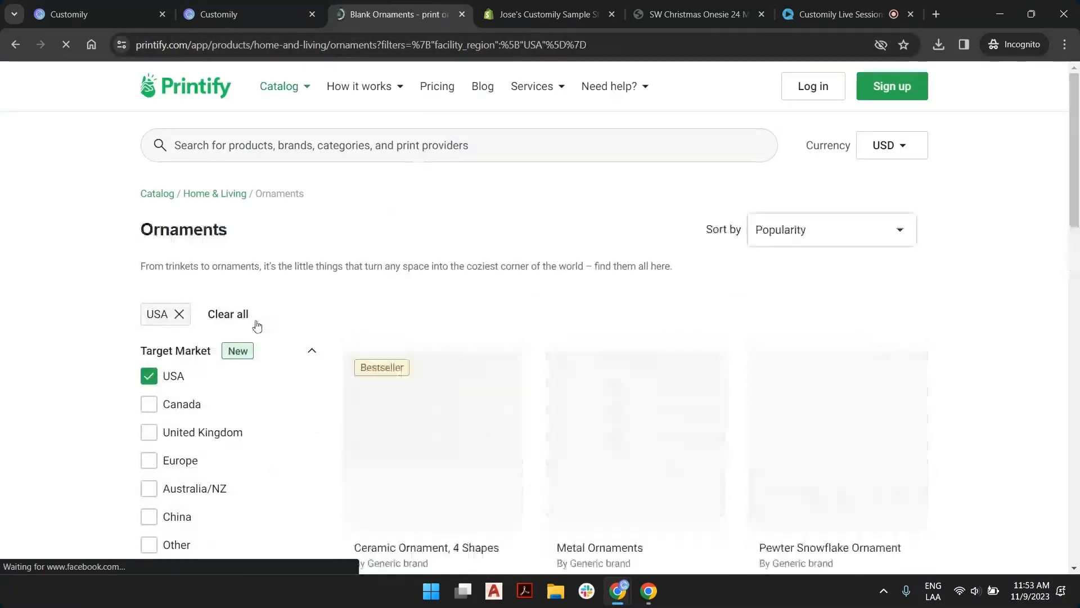
click(211, 193)
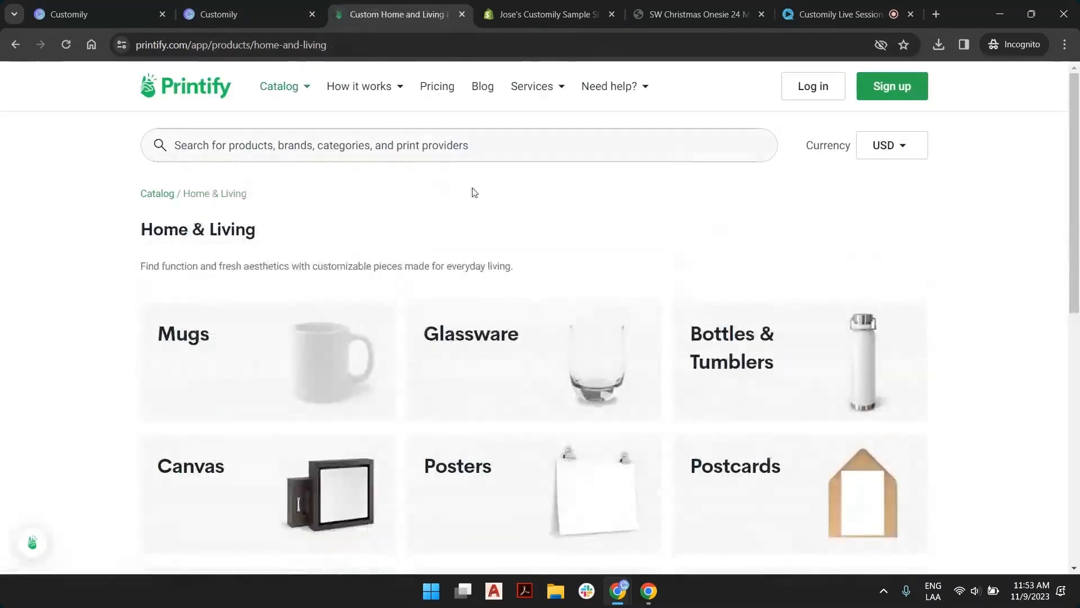
Search the Printify catalog for "ornament" and open the Aluminum Ornaments (1pc, 5pcs, 10pcs, 20pcs) product
click(429, 144)
text(ornamen)
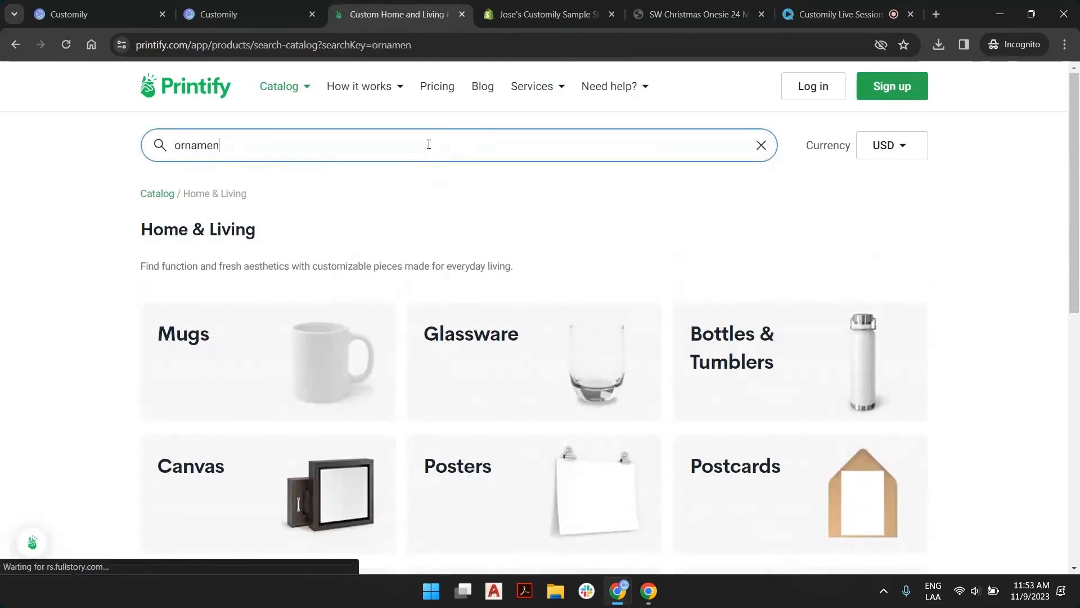
text(t)
scroll(515, 195, down, 3)
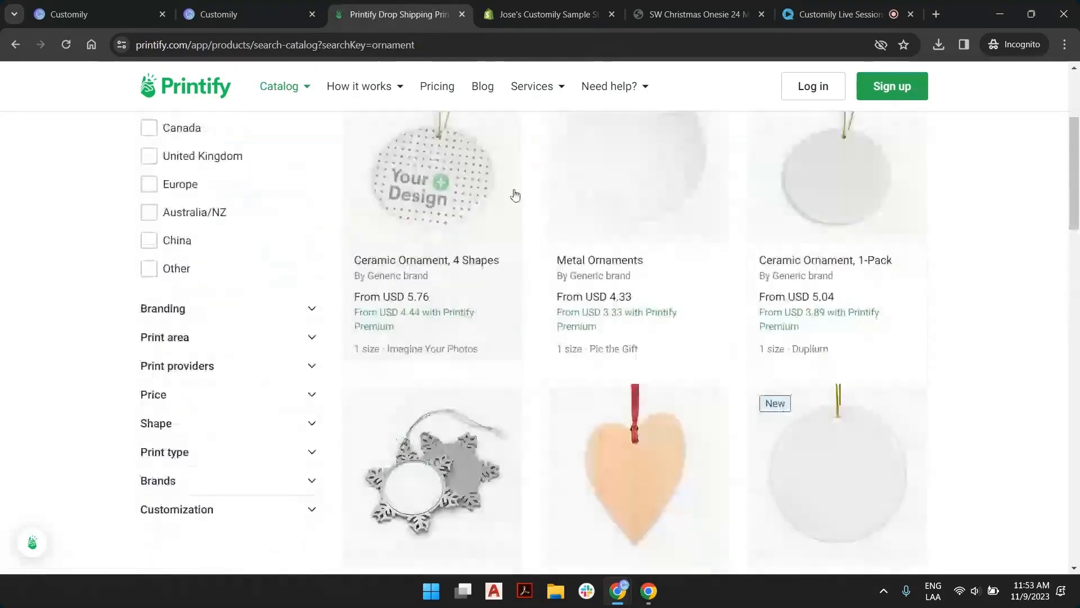
scroll(515, 196, down, 15)
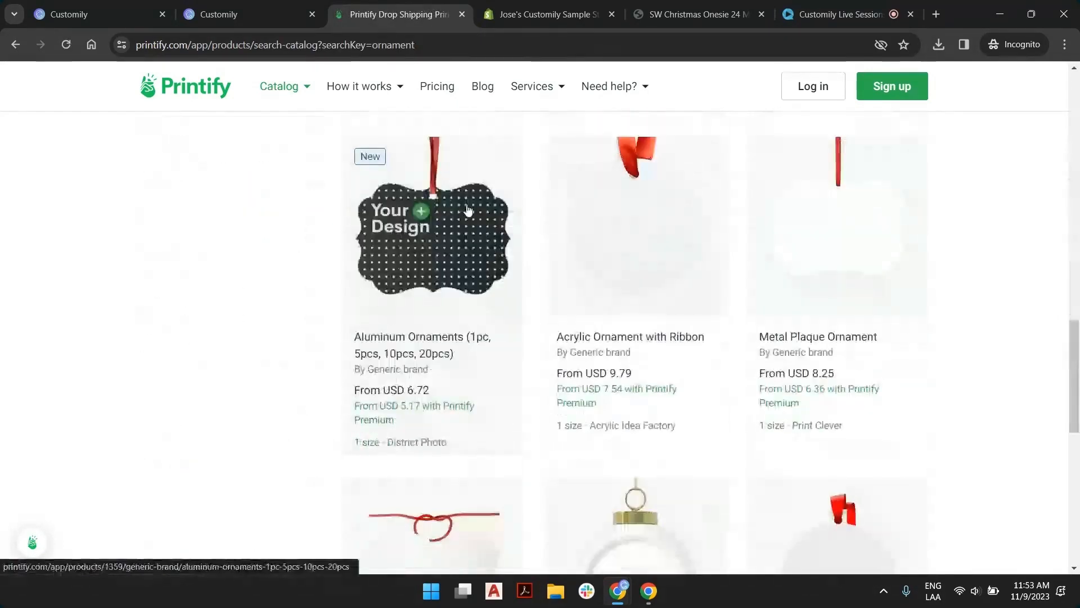
click(467, 210)
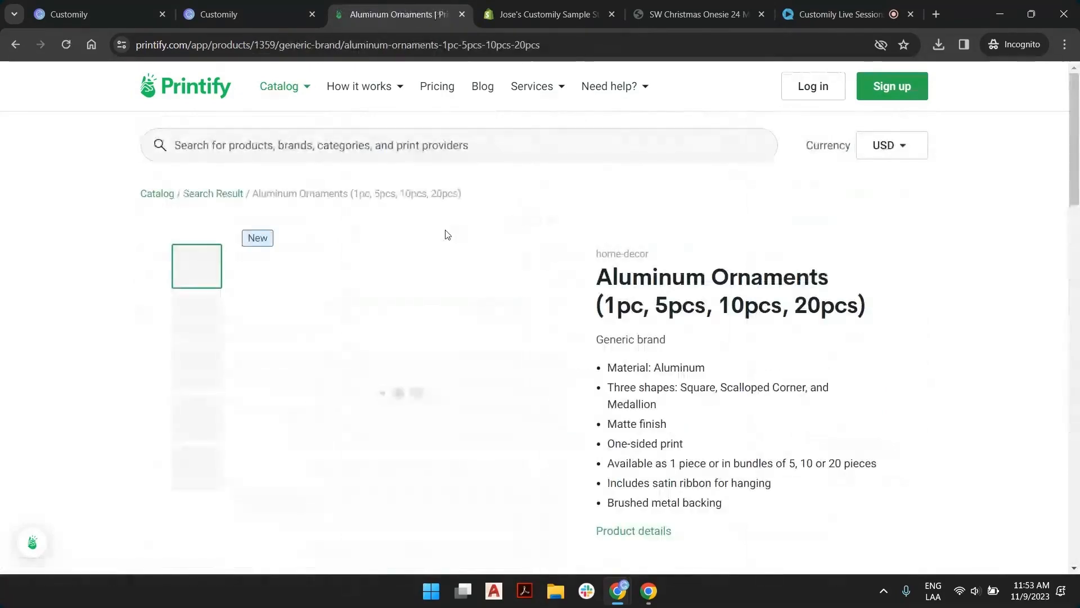
Start designing the aluminum ornament with District Photo and turn off the designing guideline tips for the future
scroll(448, 234, down, 1)
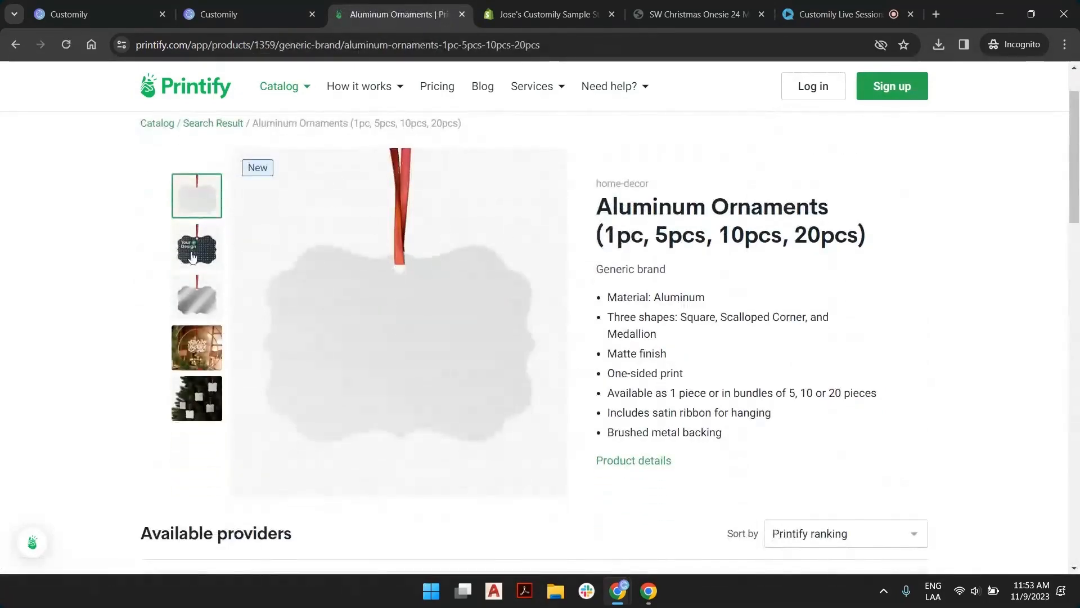
scroll(625, 276, down, 5)
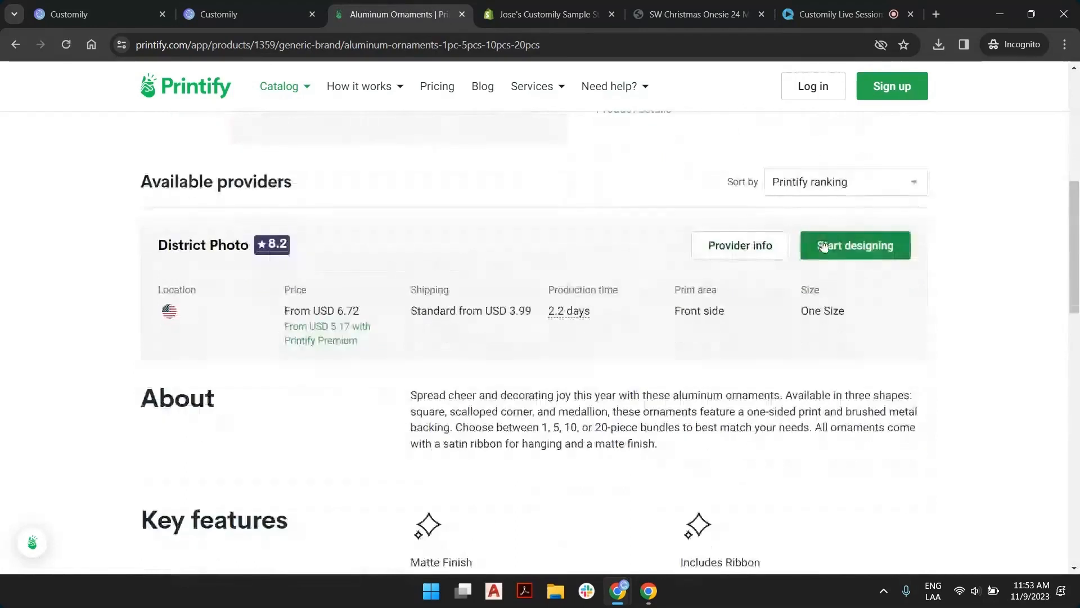
click(876, 251)
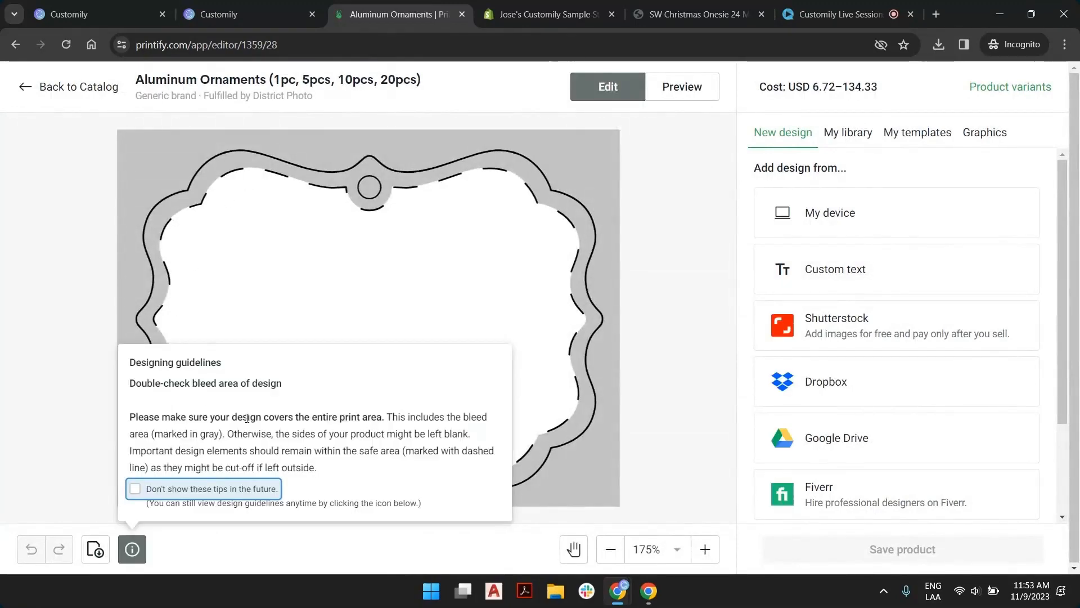
click(135, 488)
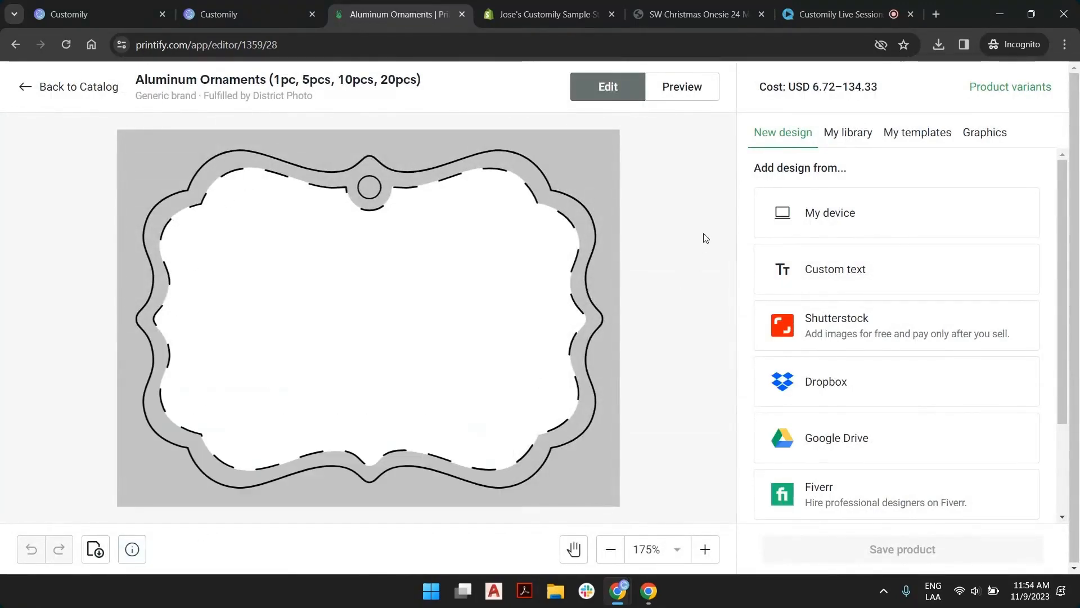
Review the shapes and quantities among the ornament's One Size product variants, leaving the selection as it is
click(1011, 87)
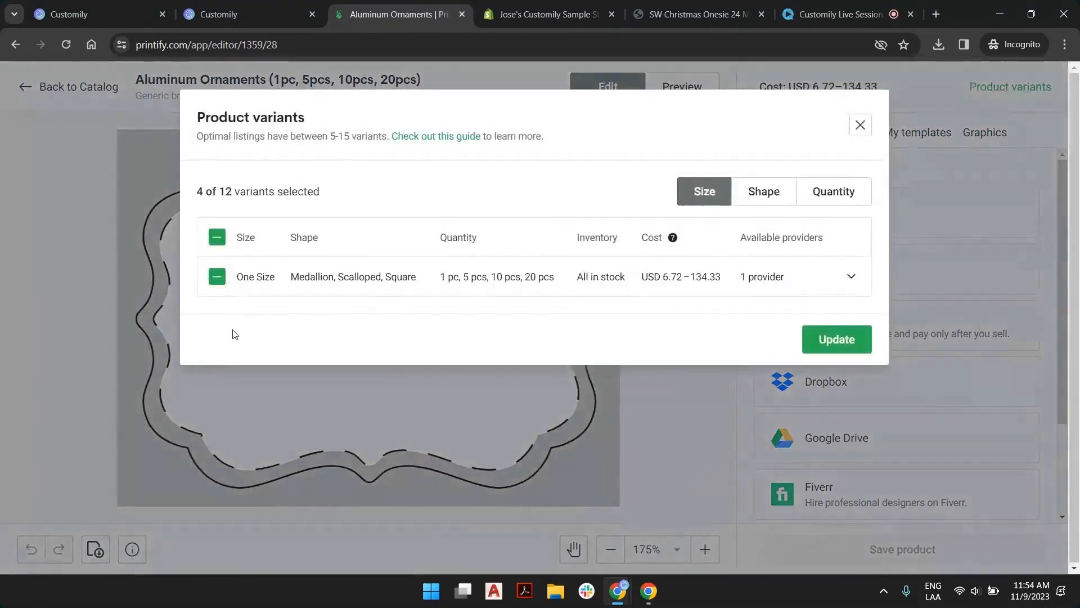
click(849, 277)
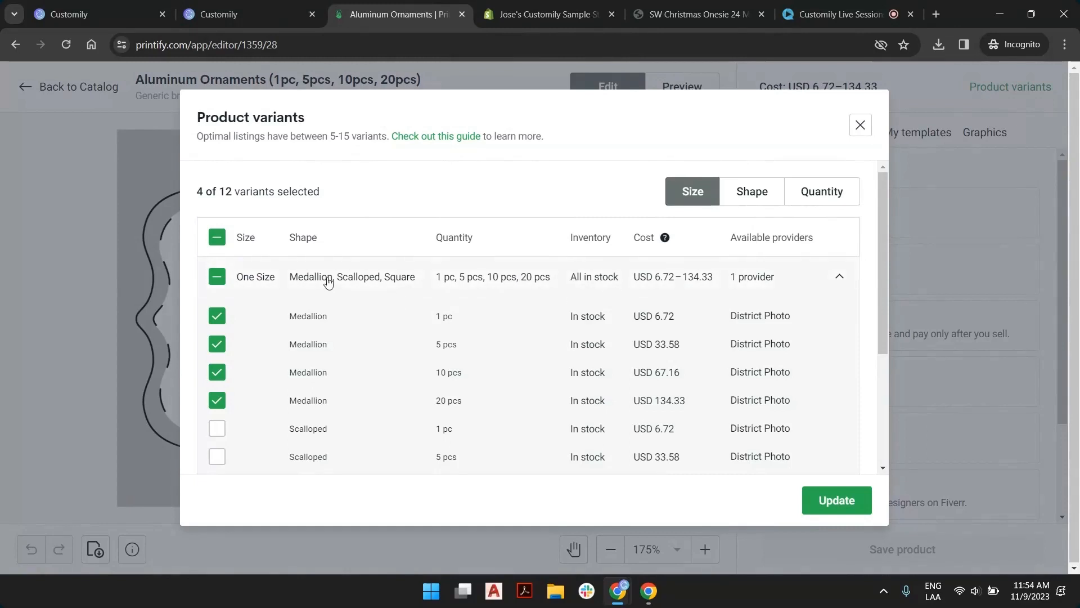
click(860, 125)
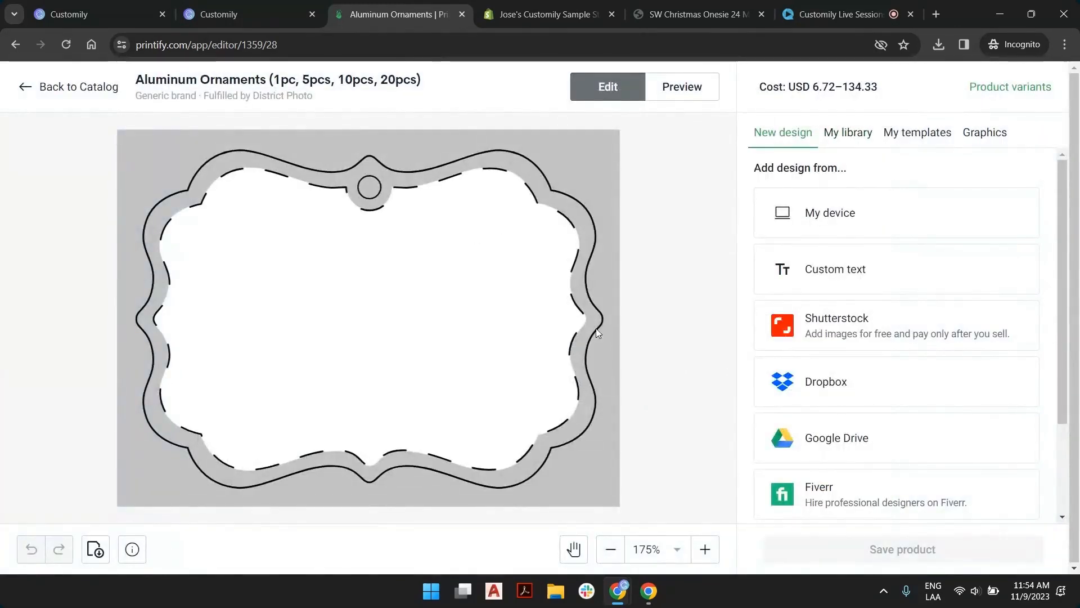
Download the ornament's design template ZIP into the 11-9 folder and show the downloaded file in its folder
click(96, 549)
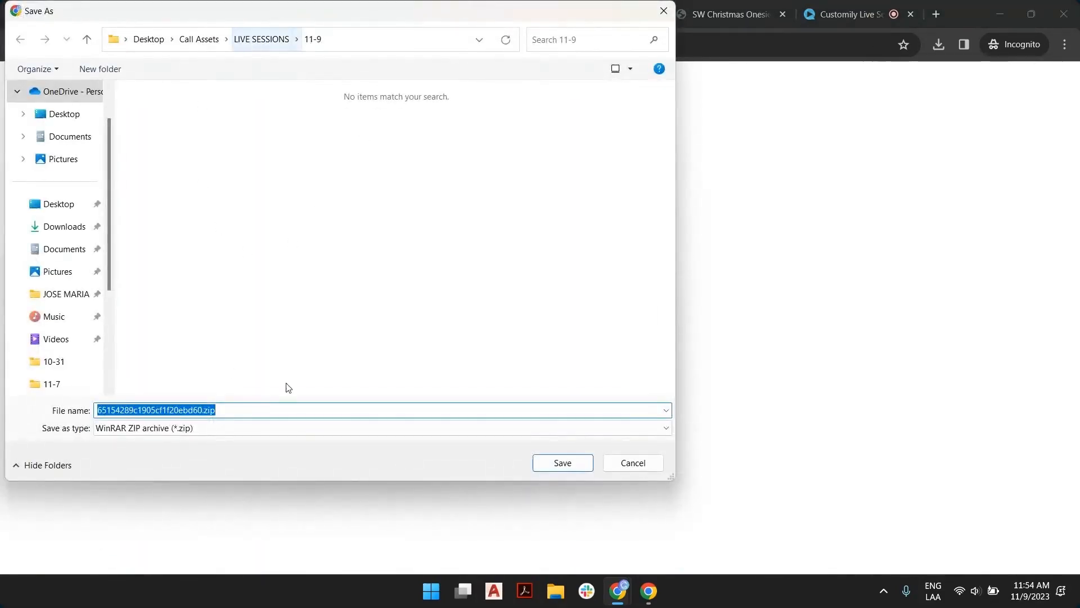
click(537, 461)
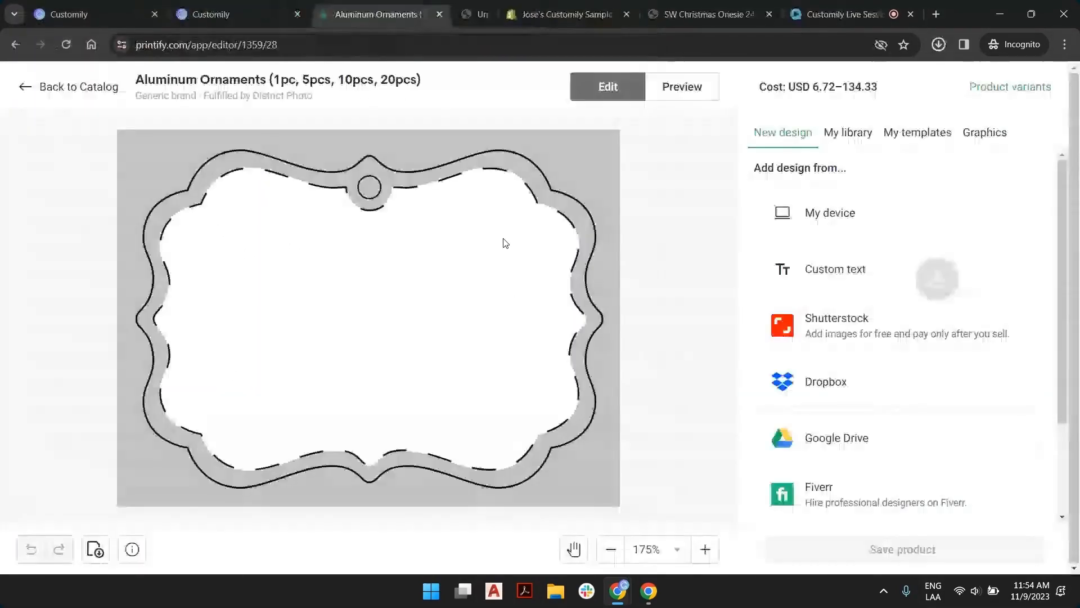
click(942, 46)
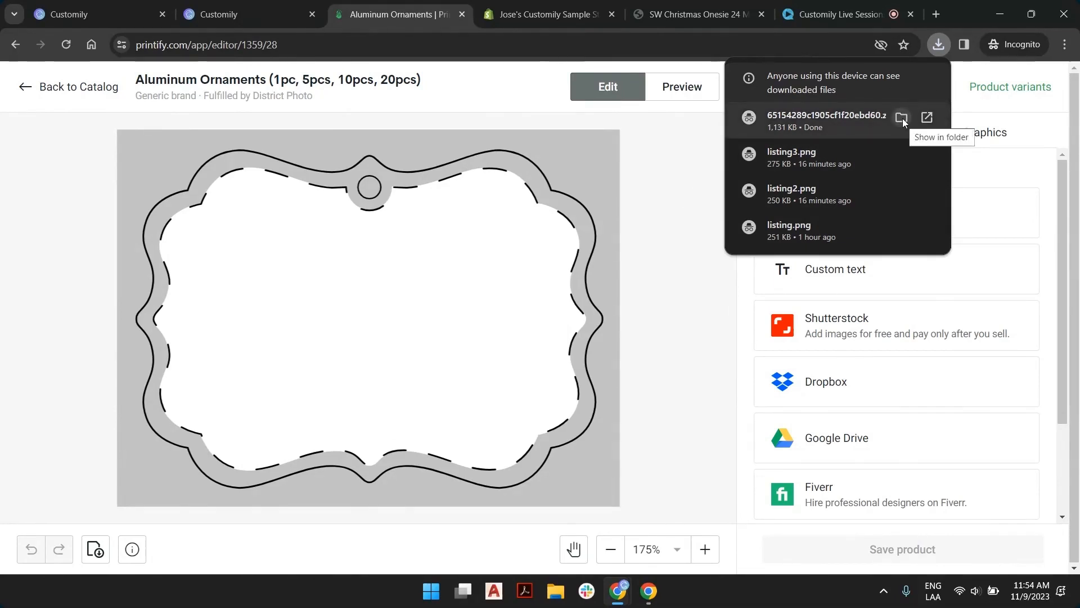
click(902, 118)
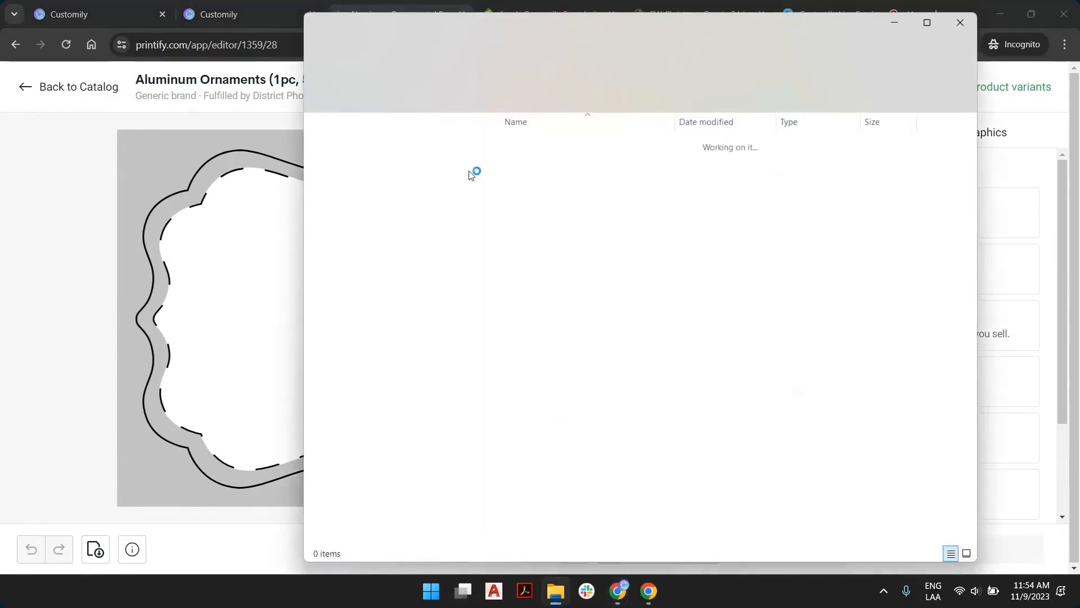
Copy DistrictPhoto_AluminumOrnament_Medallion.png from the ZIP's PNG folder into the 11-9 folder
double_click(548, 156)
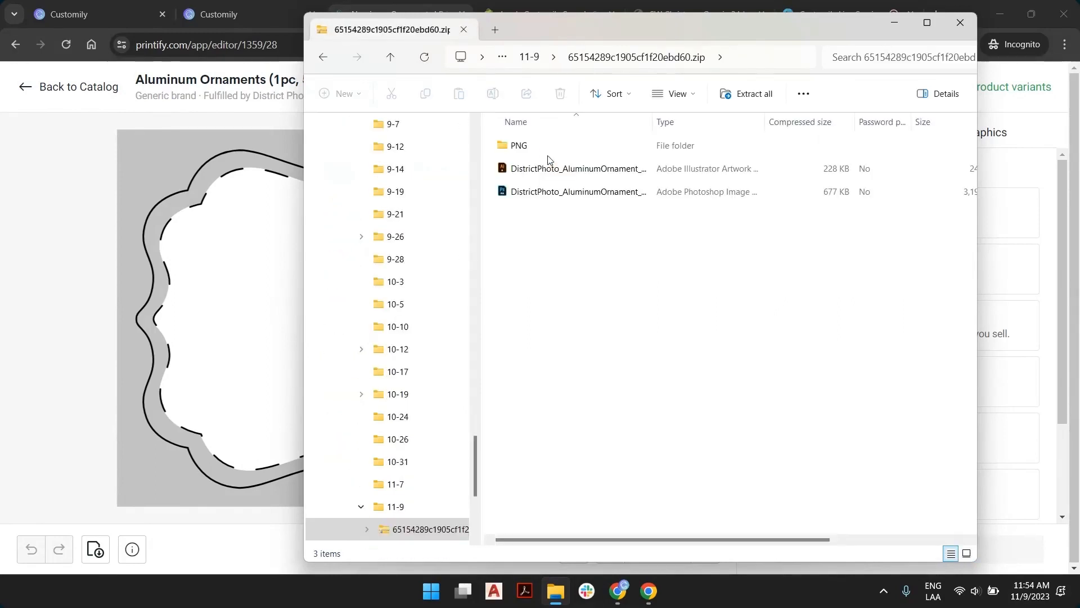
double_click(516, 148)
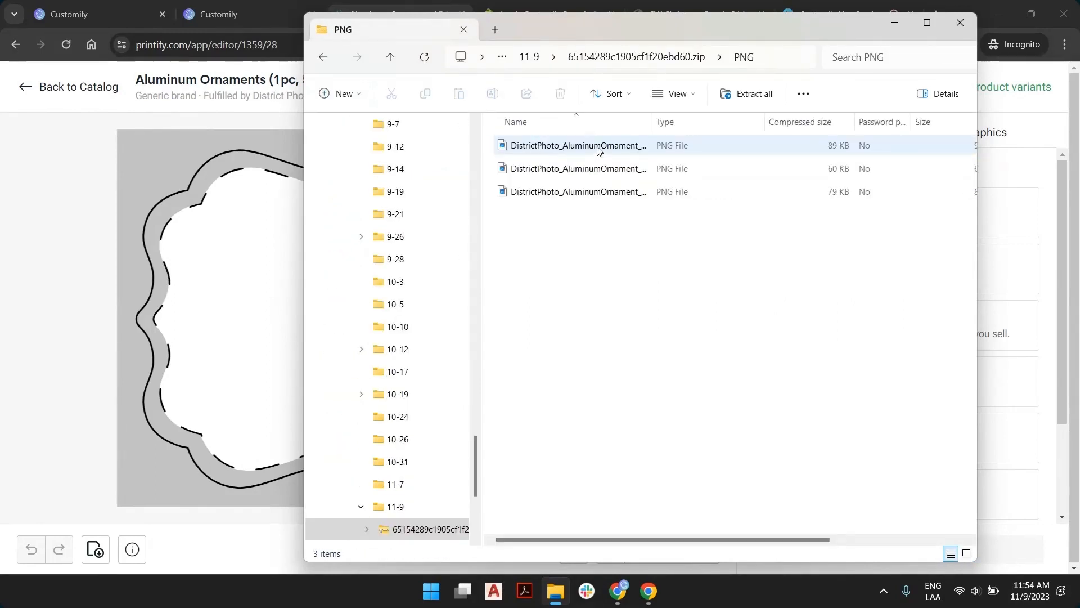
drag(653, 121, 775, 122)
click(666, 155)
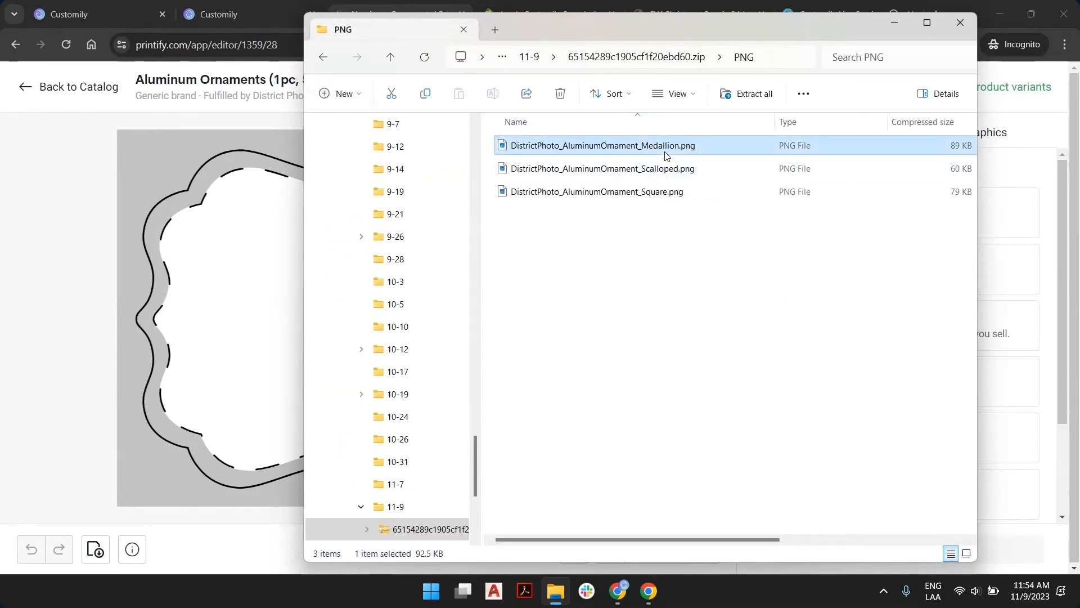
drag(666, 152, 570, 295)
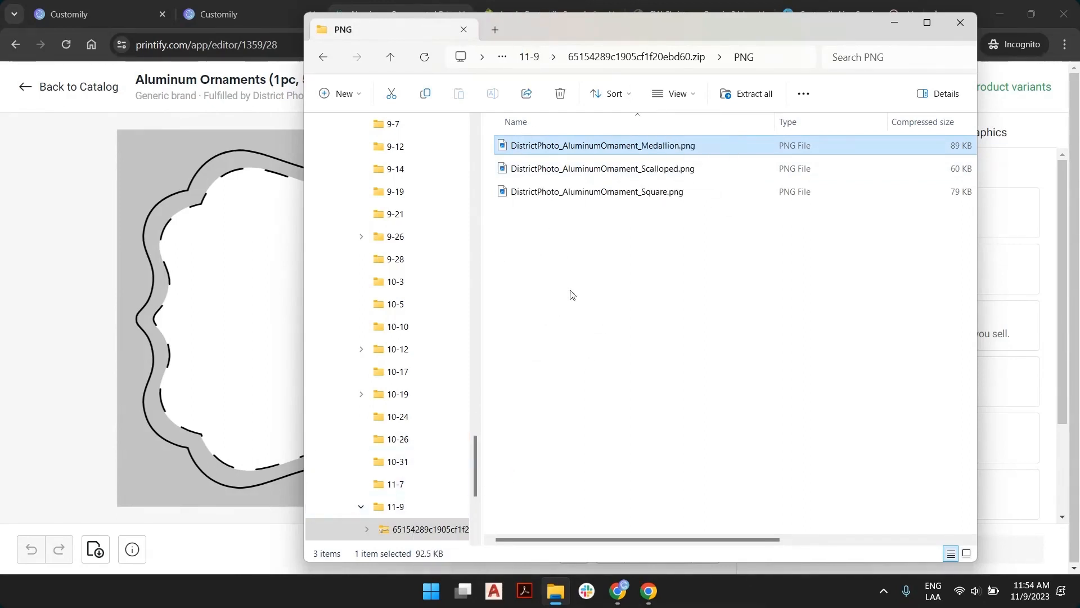
click(539, 58)
click(936, 169)
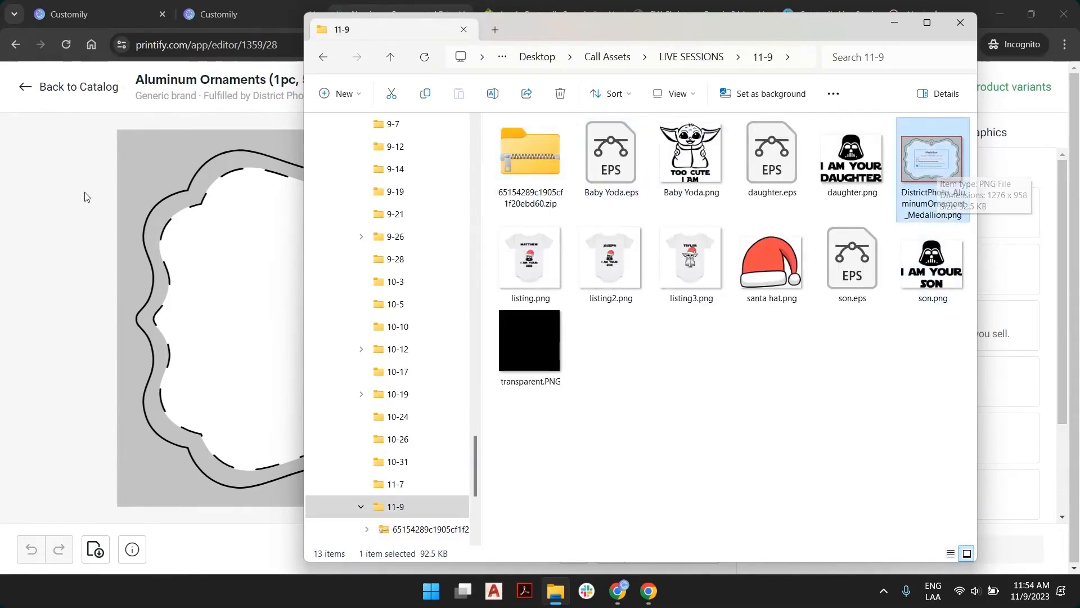
Examine the full size, print, safe and bleed areas in the Medallion template image, and return to the Customily ornament template
double_click(929, 161)
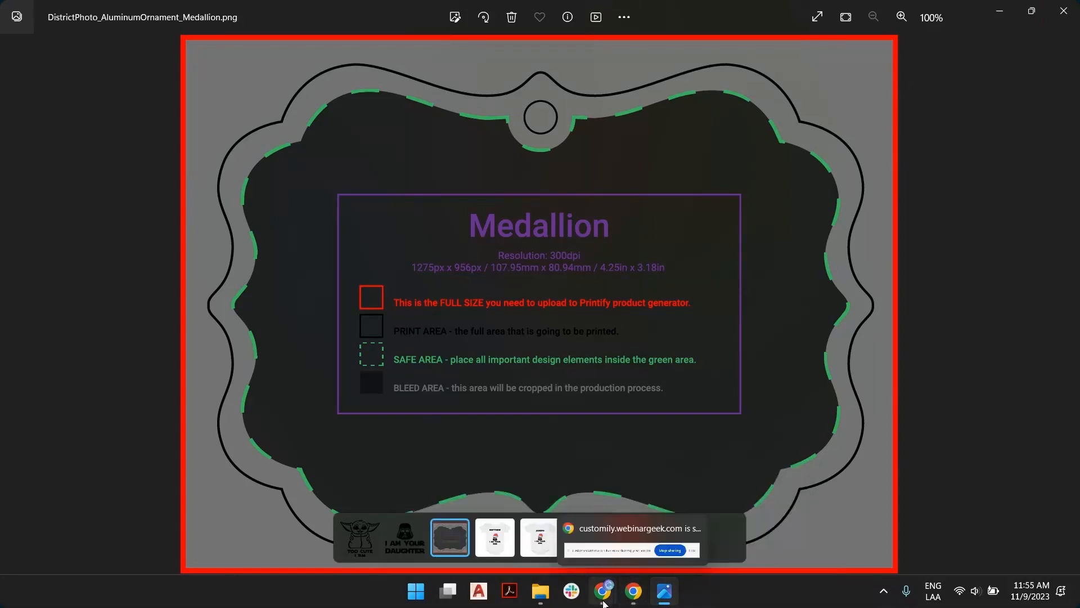
click(625, 521)
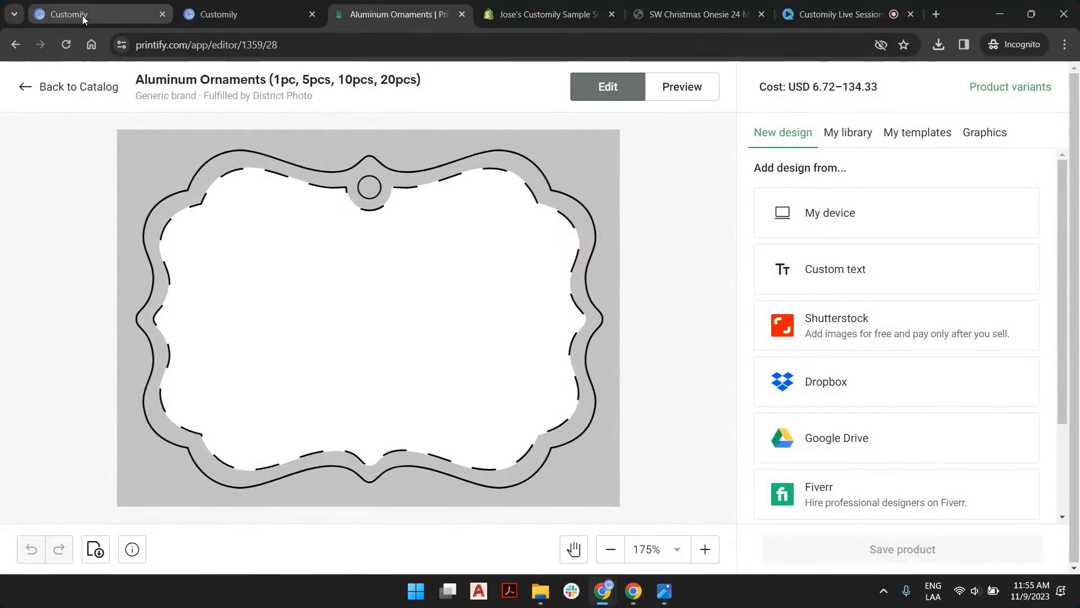
click(198, 12)
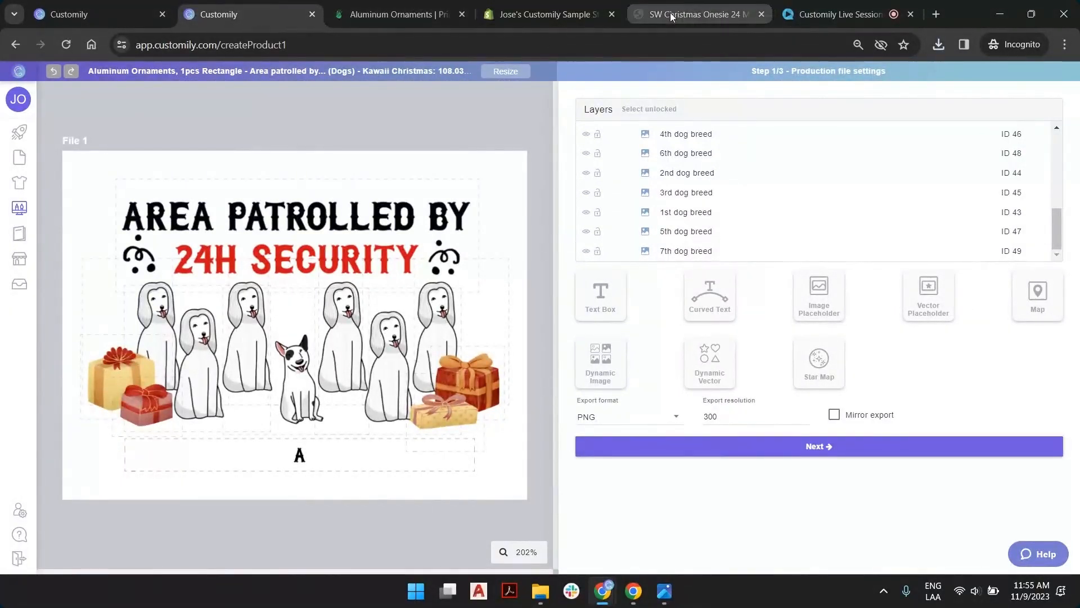
Add a dynamic image to File 1 using DistrictPhoto_AluminumOrnament_Medallion.png and fit it to the whole canvas
scroll(747, 192, up, 5)
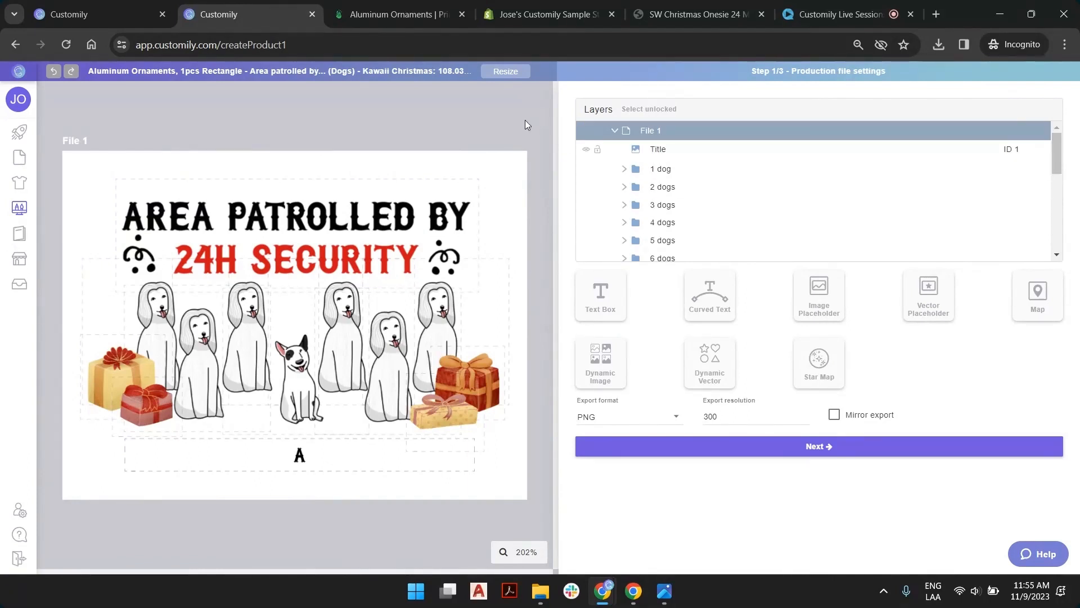
click(611, 359)
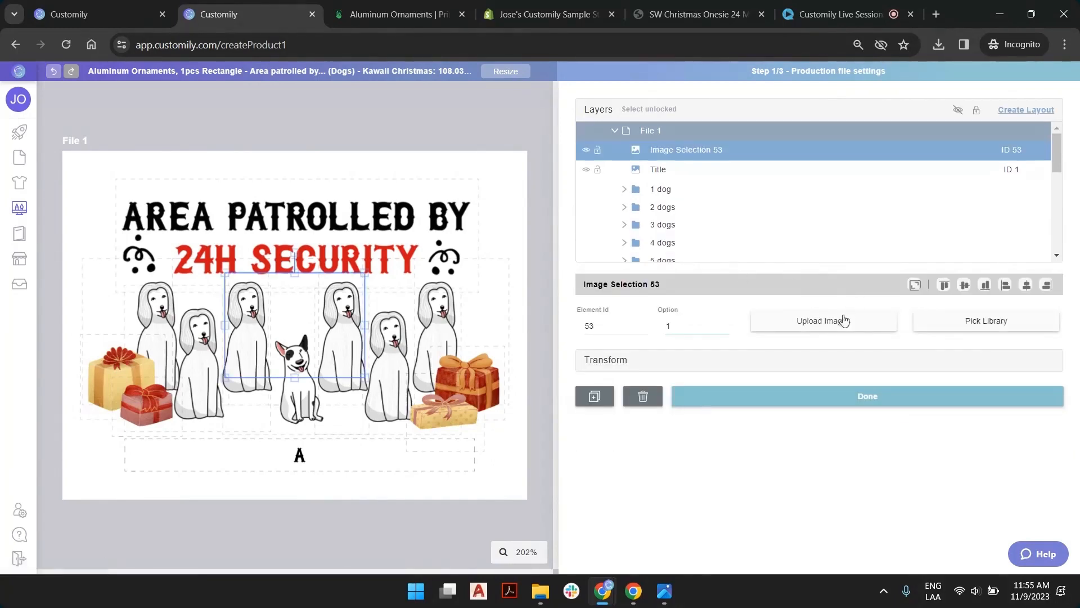
click(840, 322)
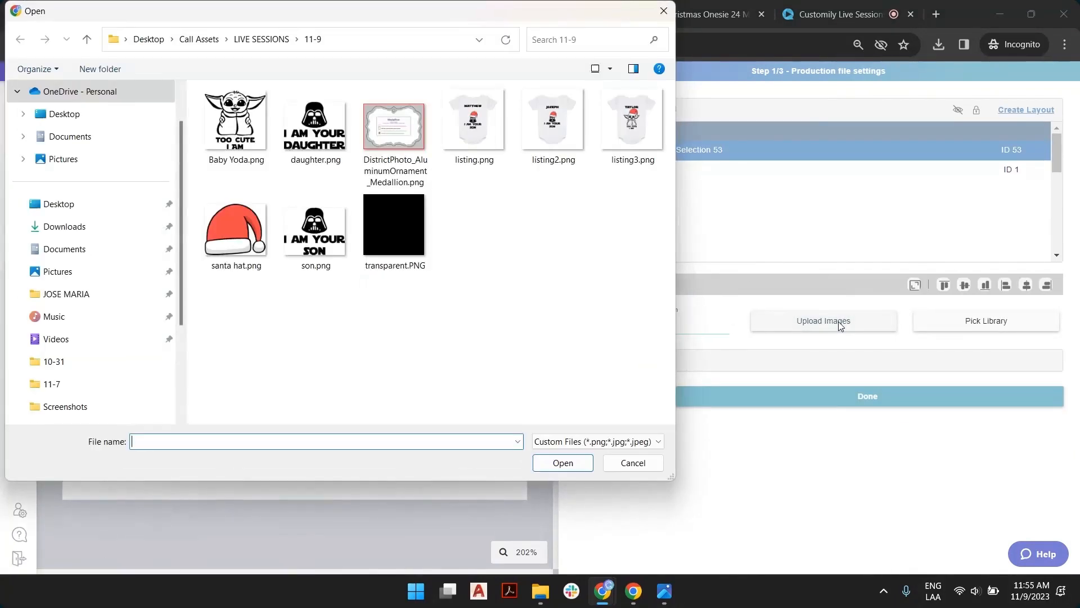
double_click(406, 116)
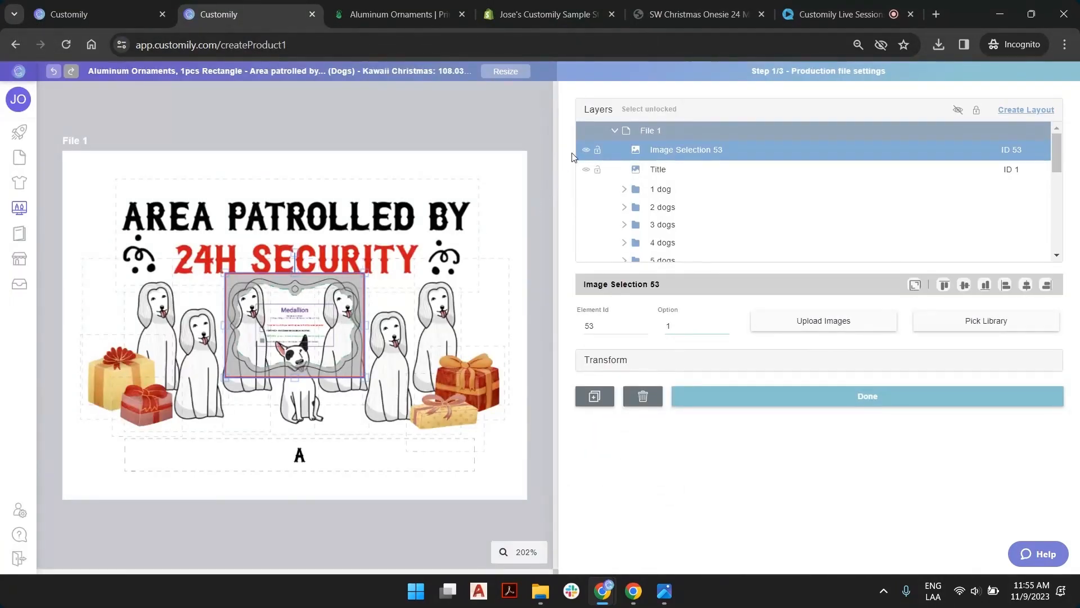
click(916, 285)
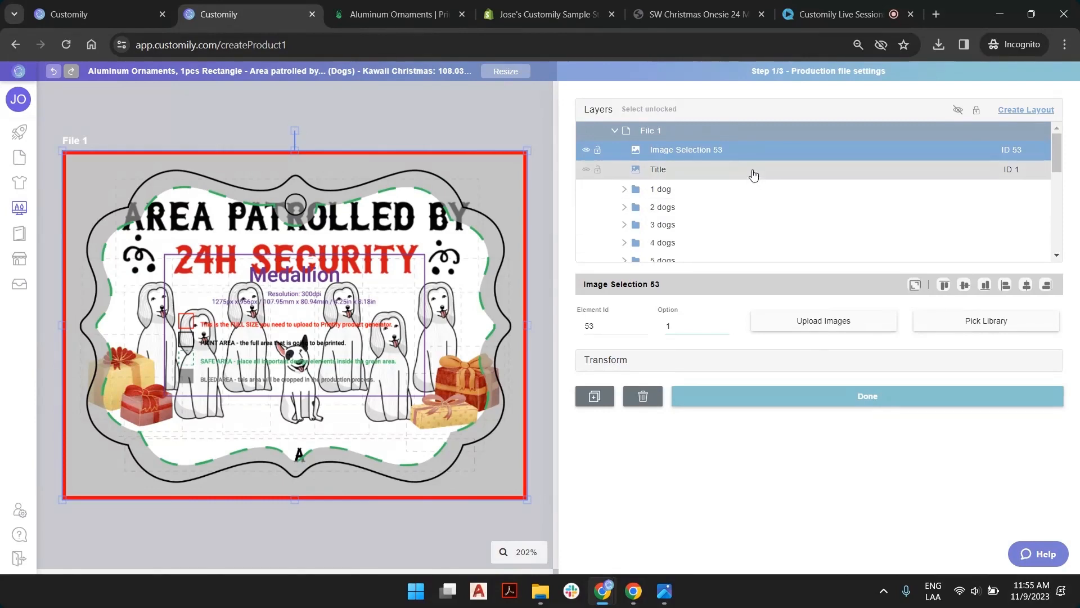
Select the Title layer in File 1 and collapse the 7 dogs folder
click(715, 170)
scroll(711, 174, down, 5)
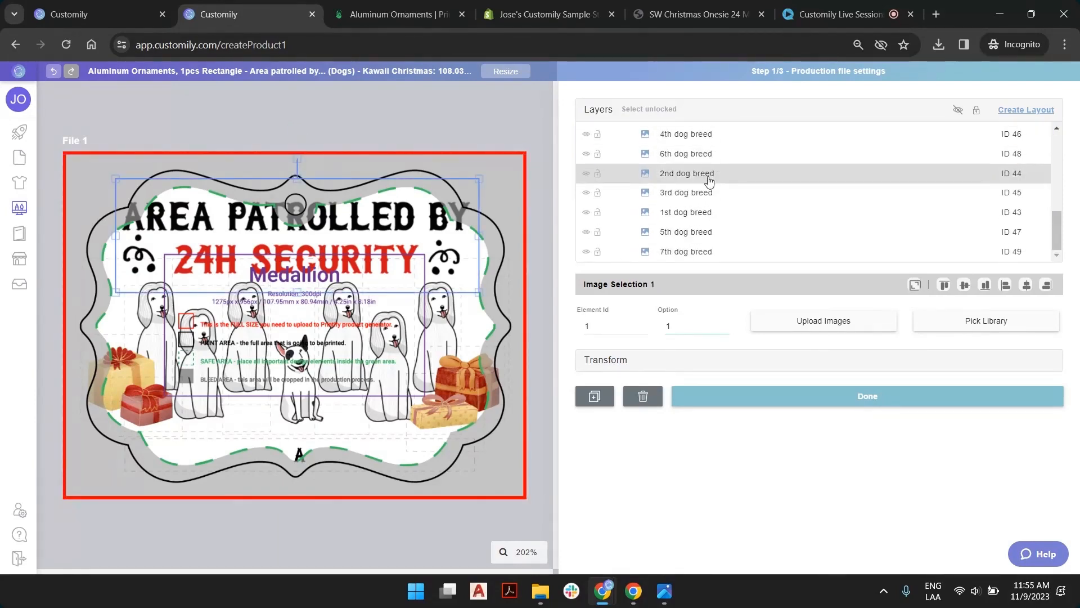
scroll(709, 180, up, 4)
scroll(664, 174, down, 2)
scroll(624, 174, up, 2)
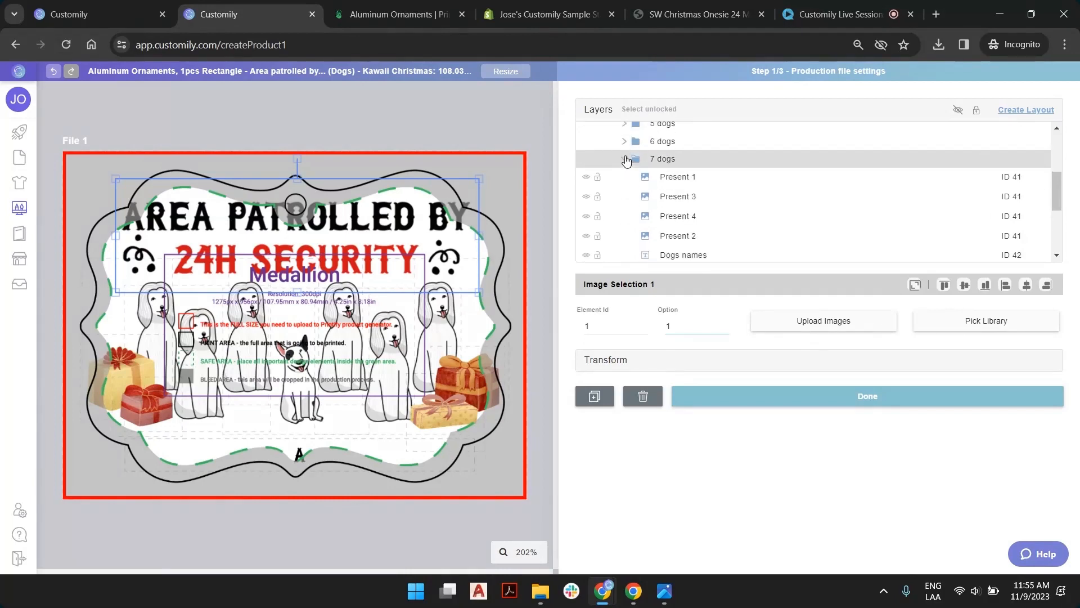
click(626, 160)
scroll(692, 194, up, 3)
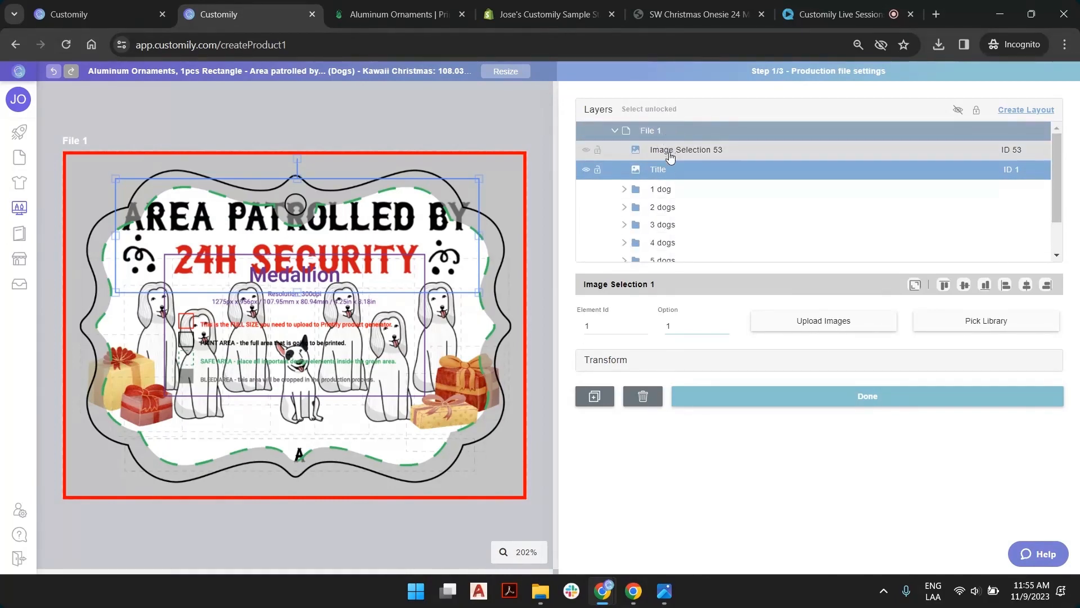
scroll(657, 233, down, 1)
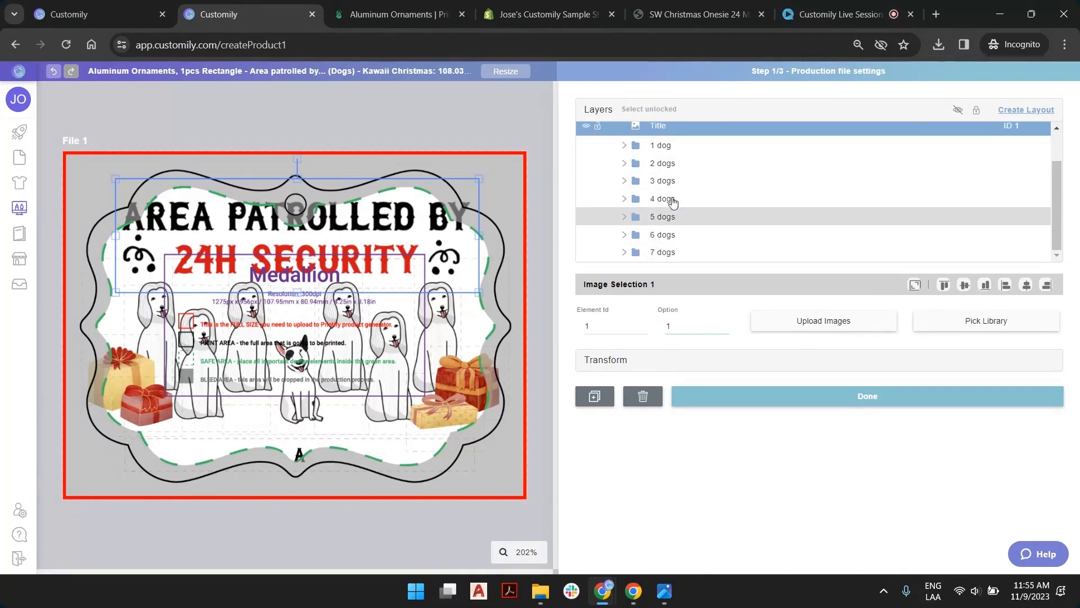
Add all the folders from 1 dog through 7 dogs to the Title layer selection
click(669, 146)
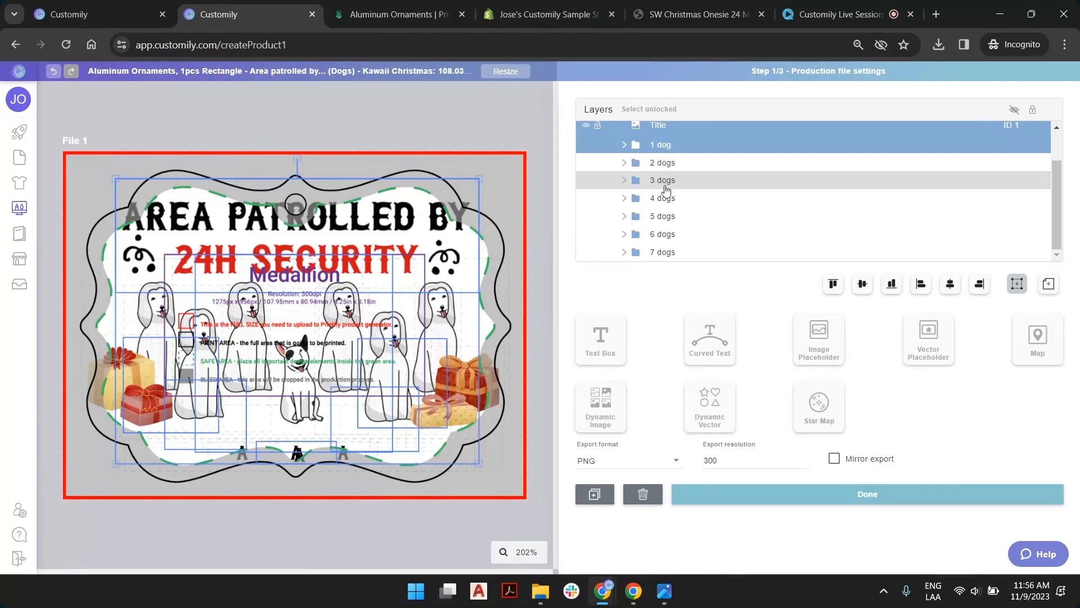
ctrl+click(662, 162)
ctrl+click(664, 180)
ctrl+click(665, 199)
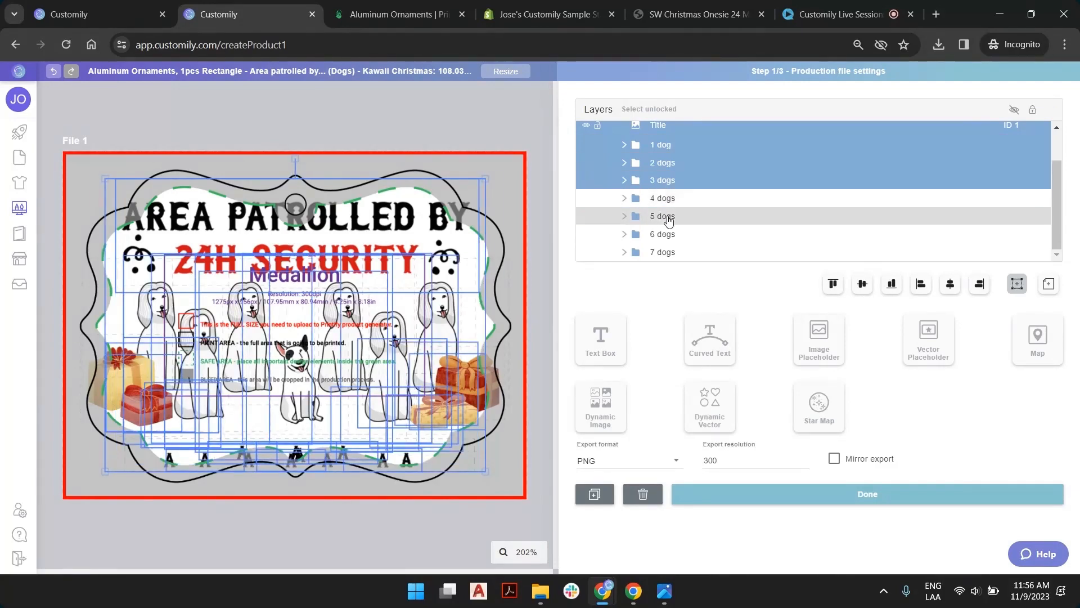
ctrl+click(665, 220)
ctrl+click(665, 237)
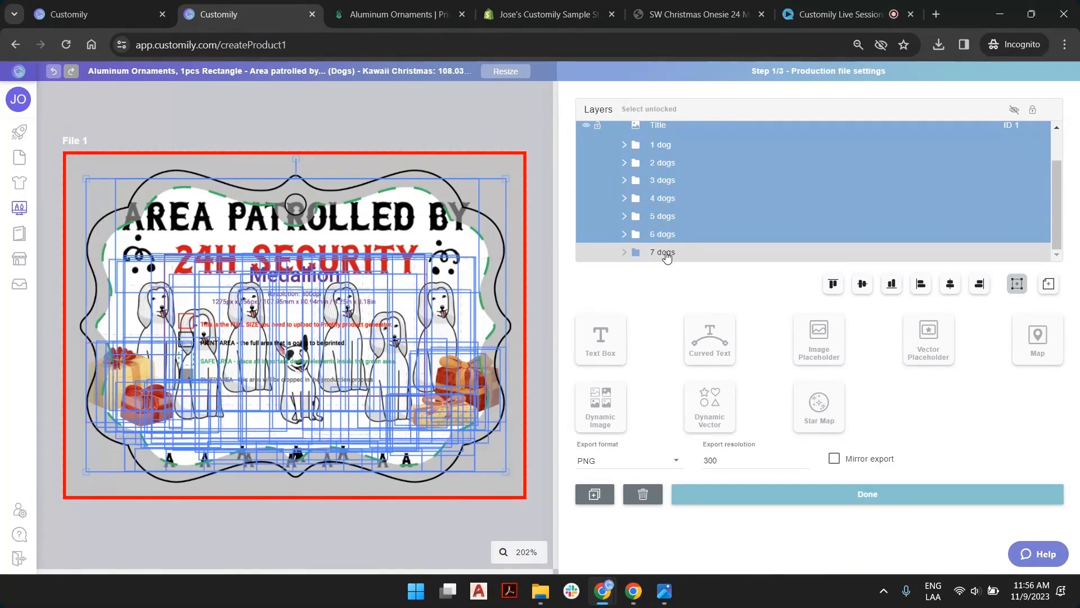
ctrl+click(666, 252)
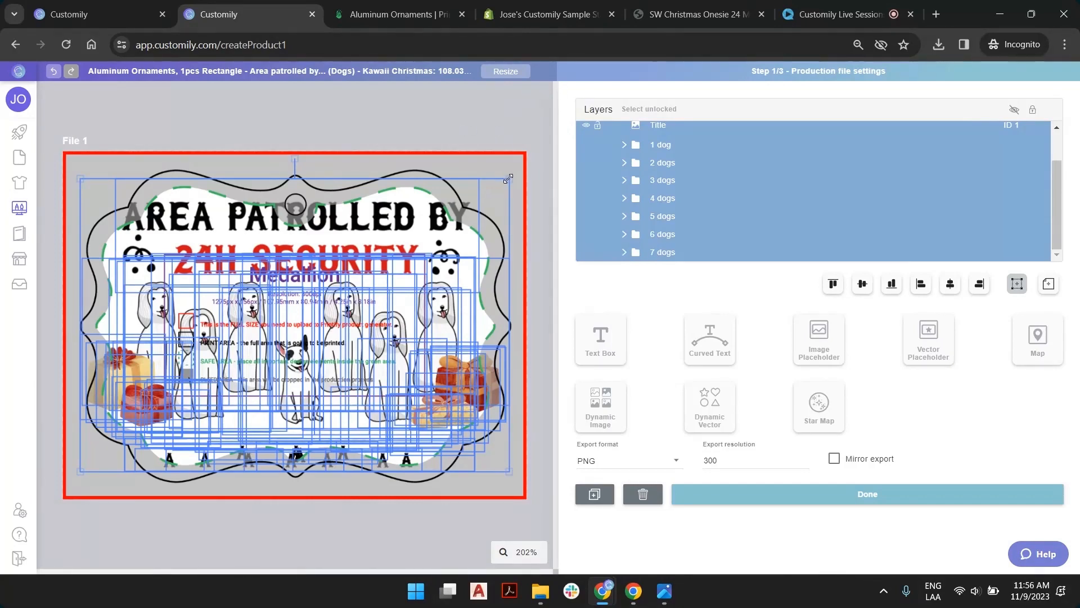
Scale the selected title and dog artwork down from its corners to fit inside the Medallion template's green safe area
drag(507, 180, 499, 210)
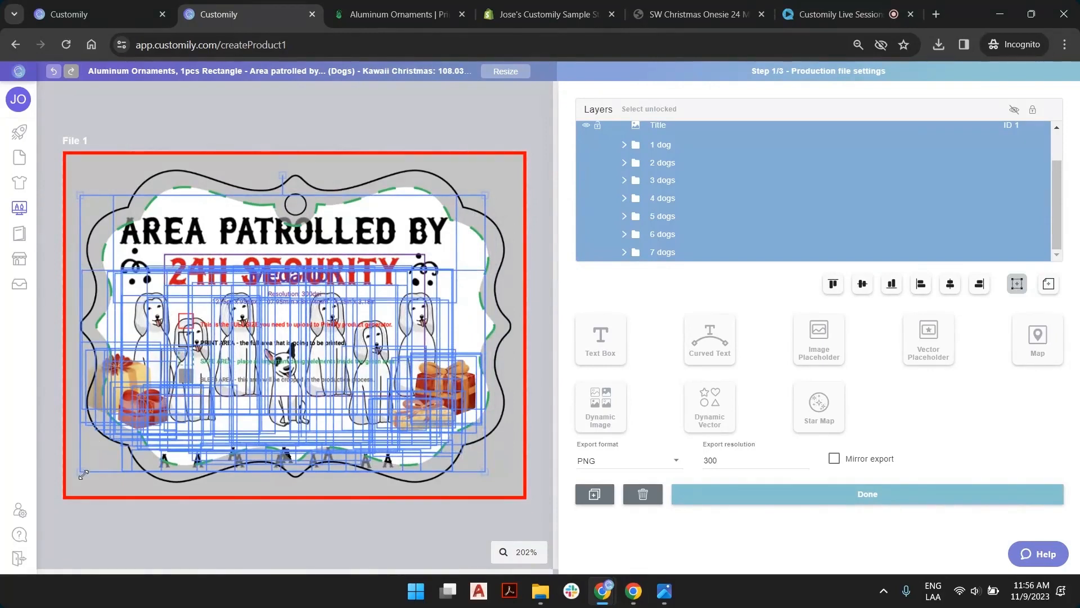
drag(81, 474, 108, 466)
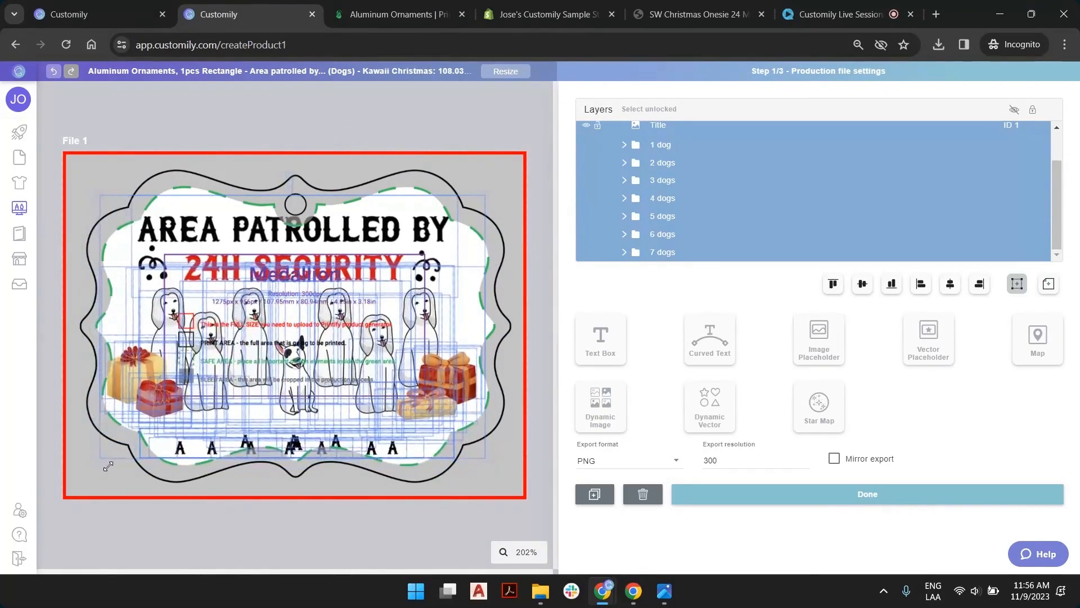
drag(144, 400, 144, 400)
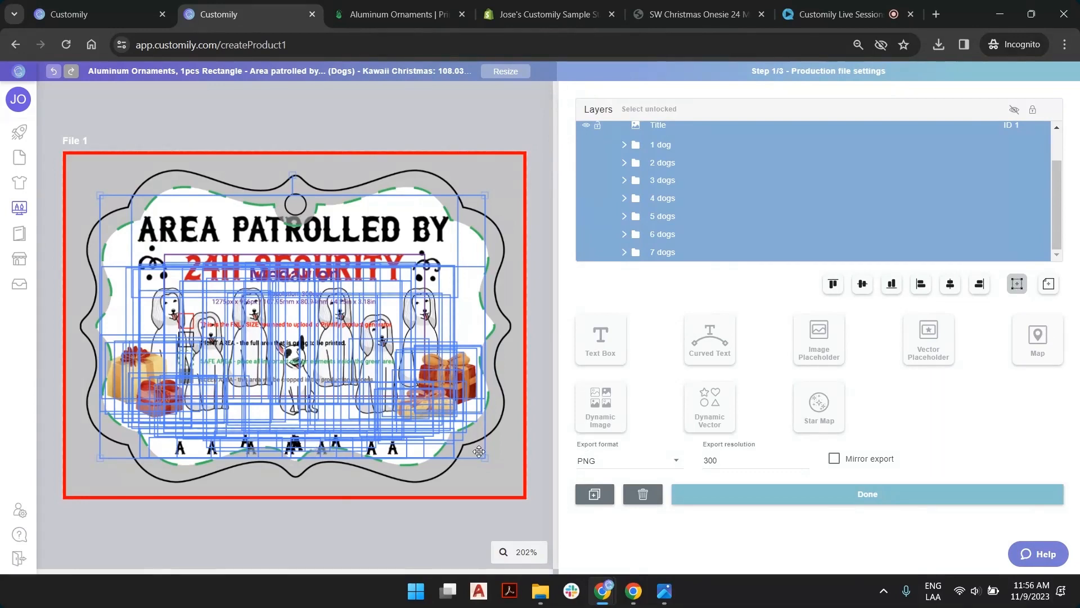
drag(484, 460, 466, 456)
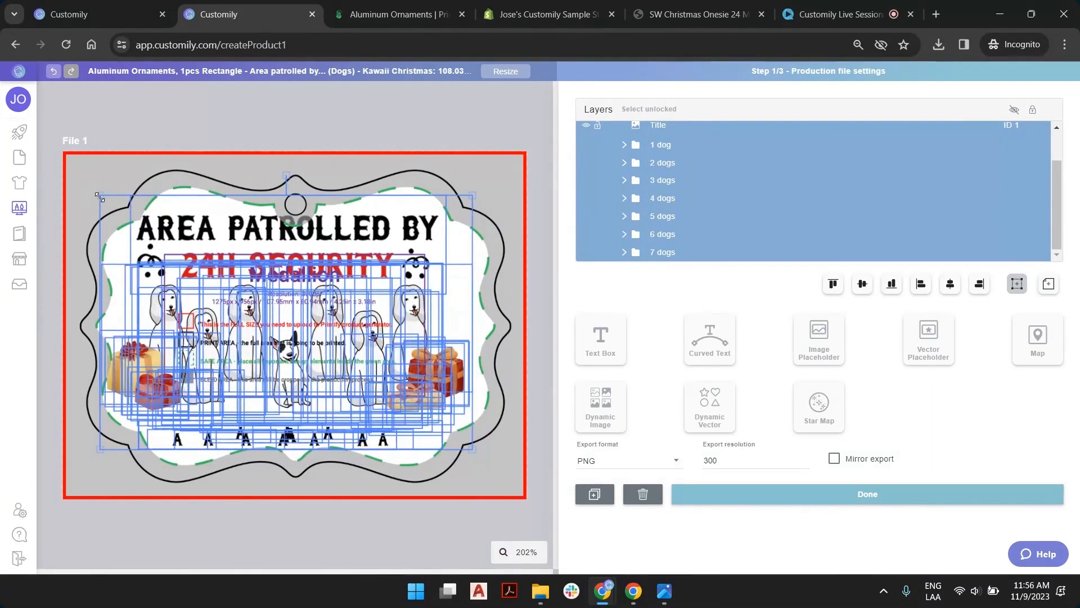
drag(100, 197, 121, 203)
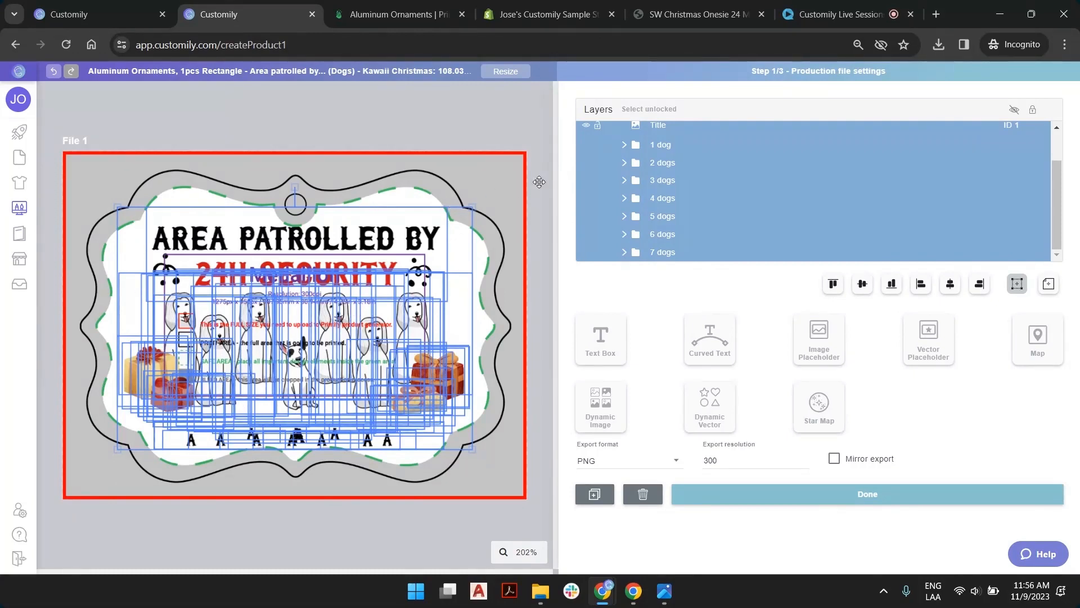
Align the selected artwork to the middle of the workspace and clear the selection
click(1050, 286)
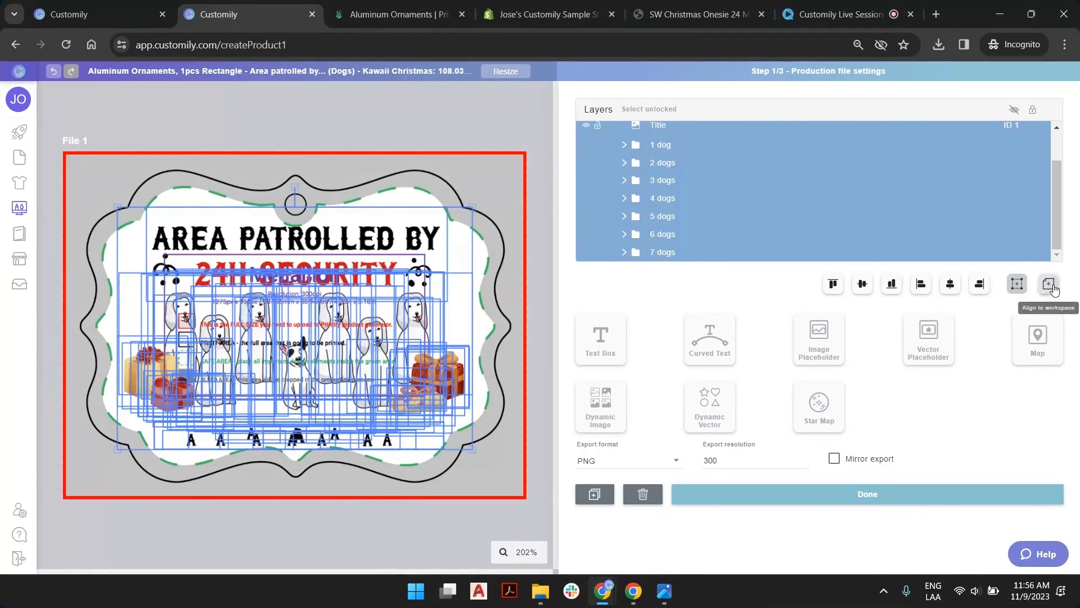
click(950, 288)
click(950, 289)
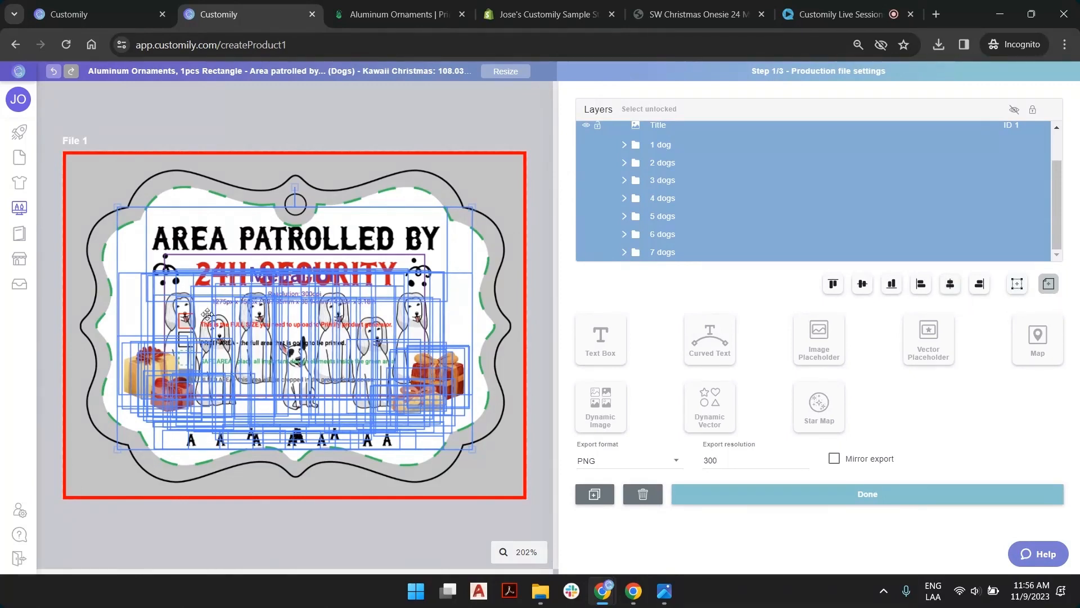
click(424, 135)
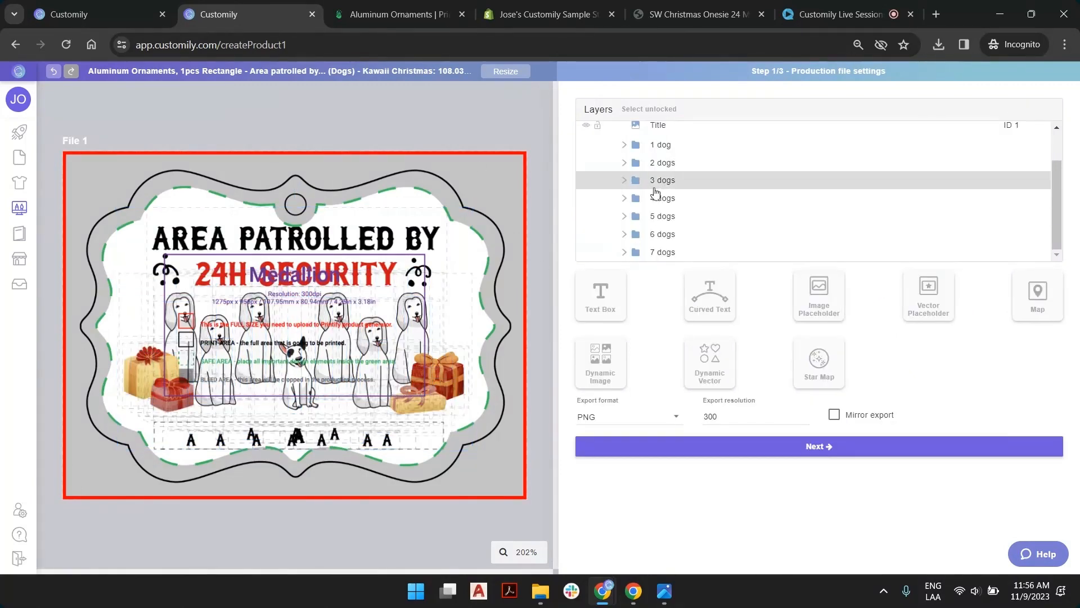
Hide the Image Selection 53 template layer in the production file and continue to the preview settings
scroll(655, 163, up, 1)
click(698, 157)
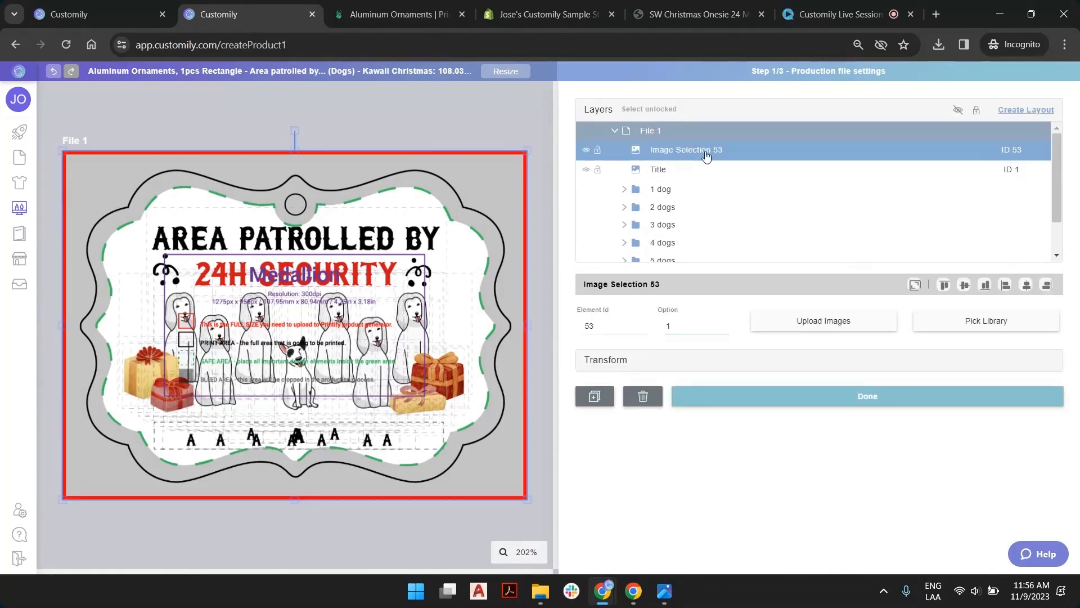
click(585, 151)
click(585, 151)
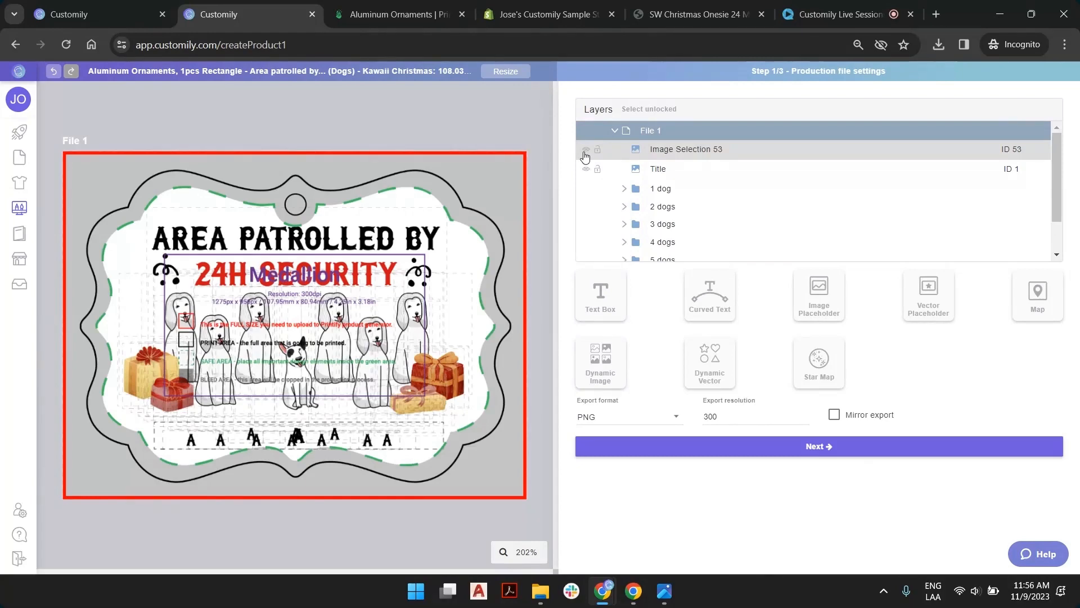
click(586, 155)
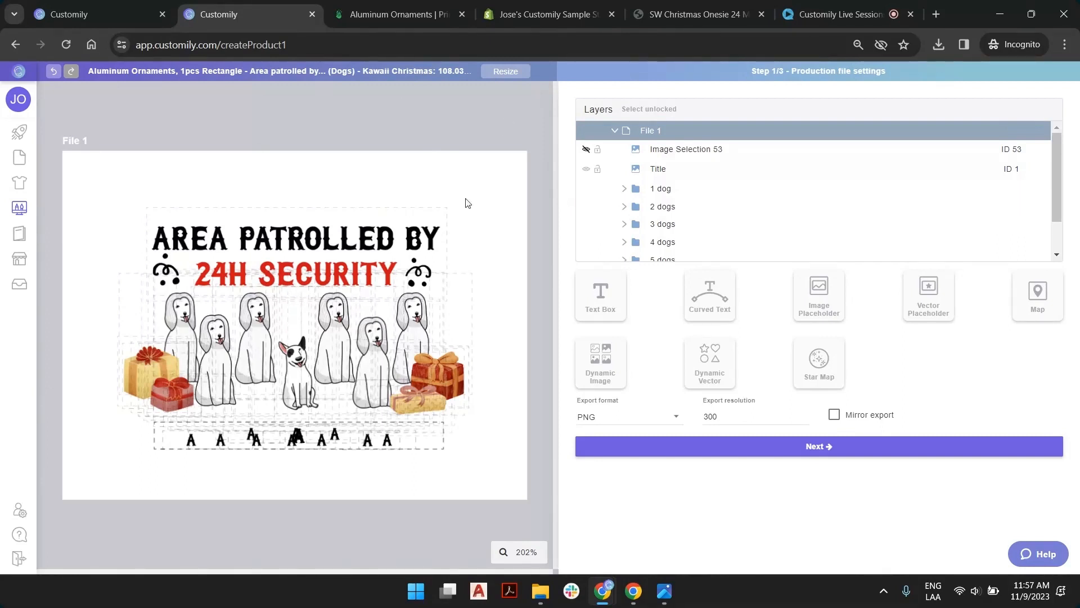
click(852, 442)
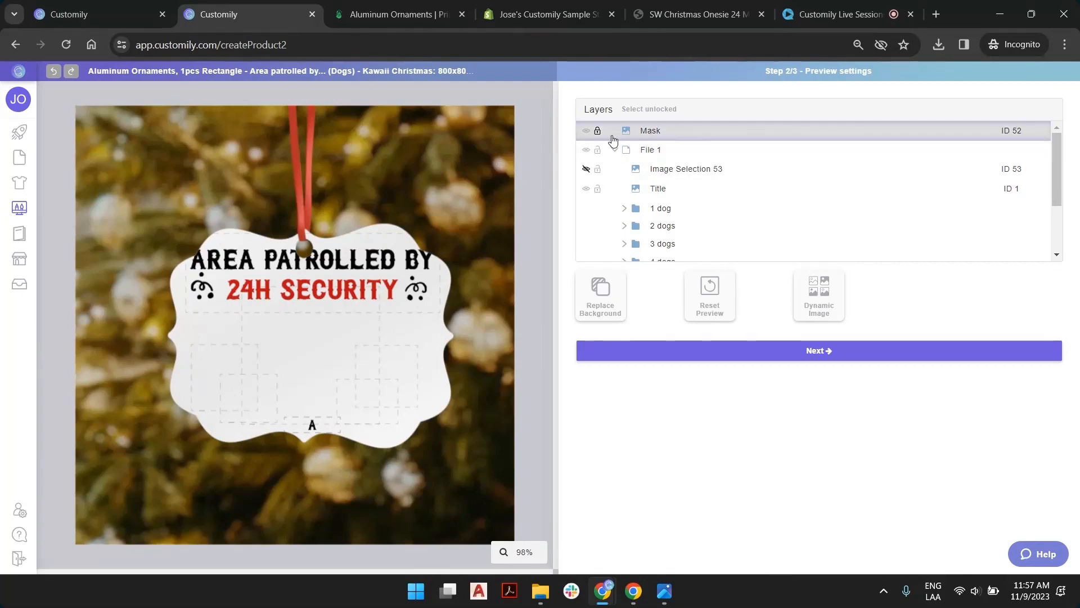
Check the Product colors and Mask layers, and unhide and select Image Selection 53 in the preview
scroll(711, 180, down, 3)
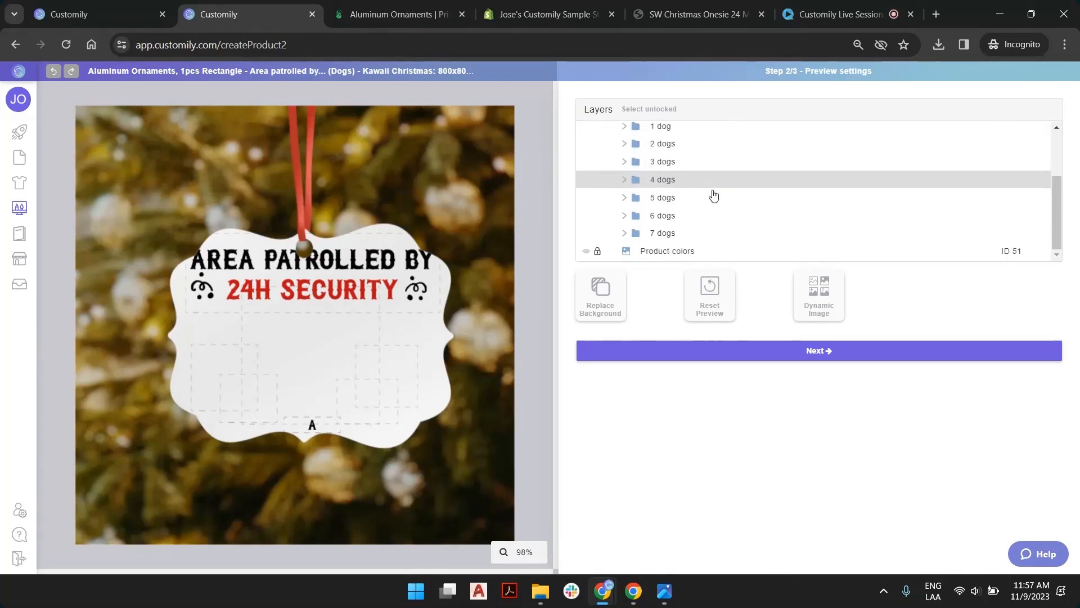
click(688, 256)
scroll(688, 256, up, 3)
click(680, 135)
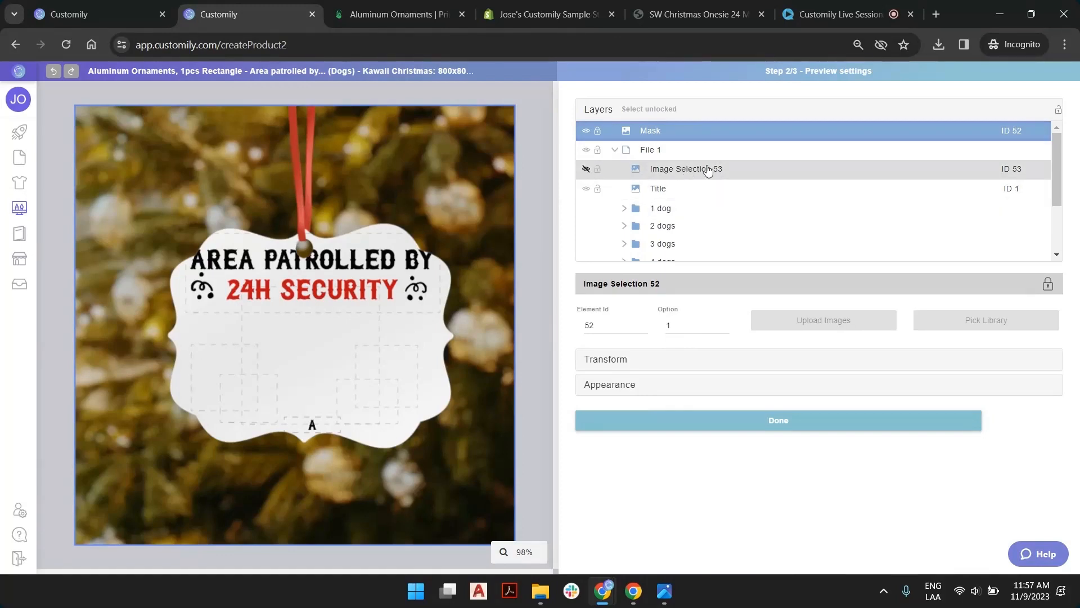
click(588, 169)
click(691, 174)
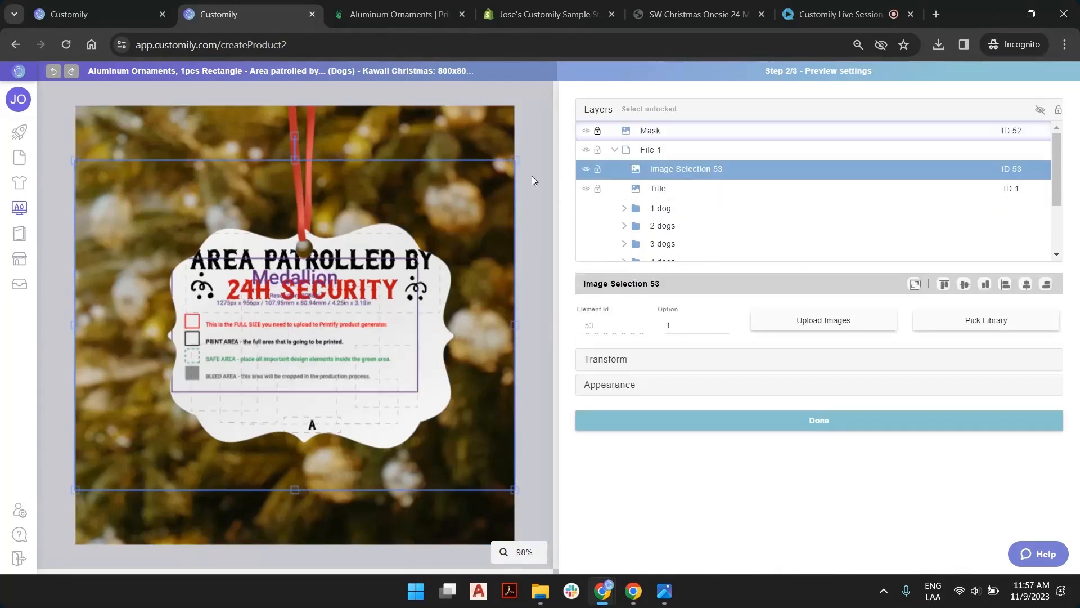
Scale and move the Medallion template image in the preview until its outline matches the ornament's shape
drag(512, 160, 457, 217)
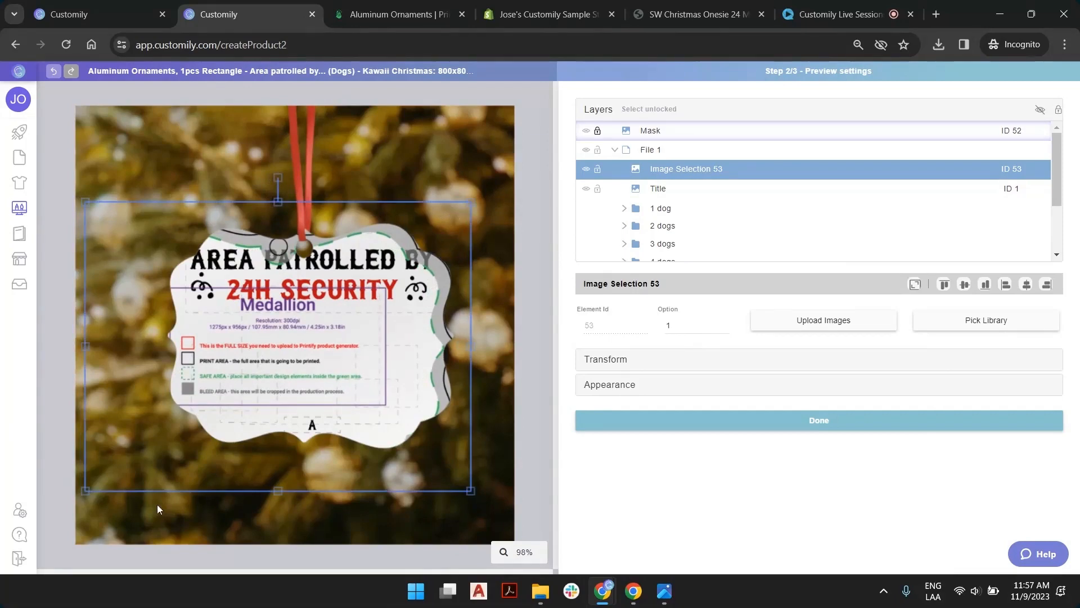
drag(84, 491, 143, 455)
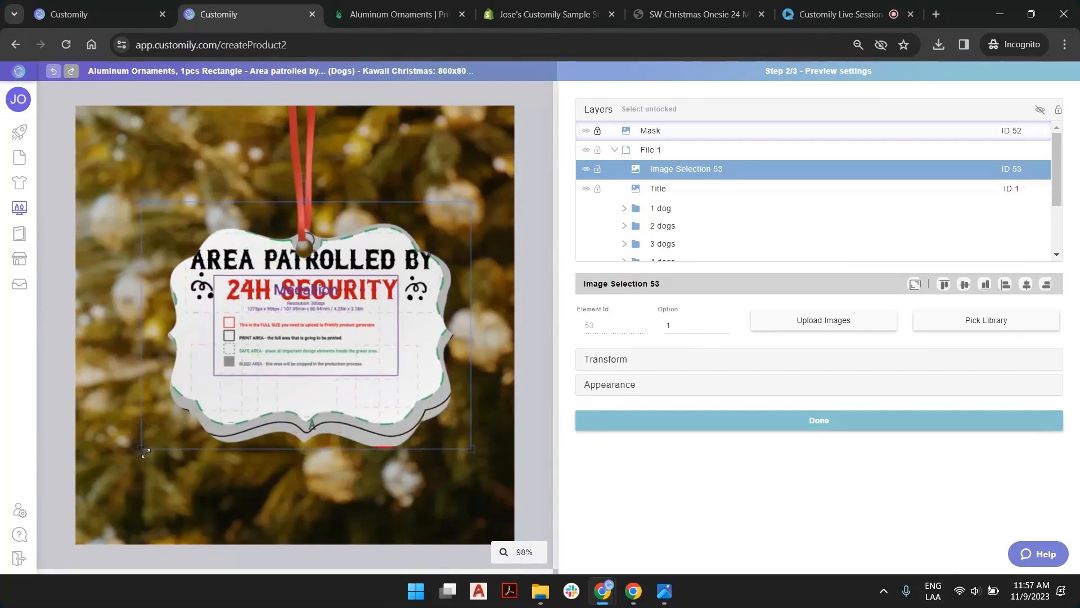
drag(294, 387, 292, 396)
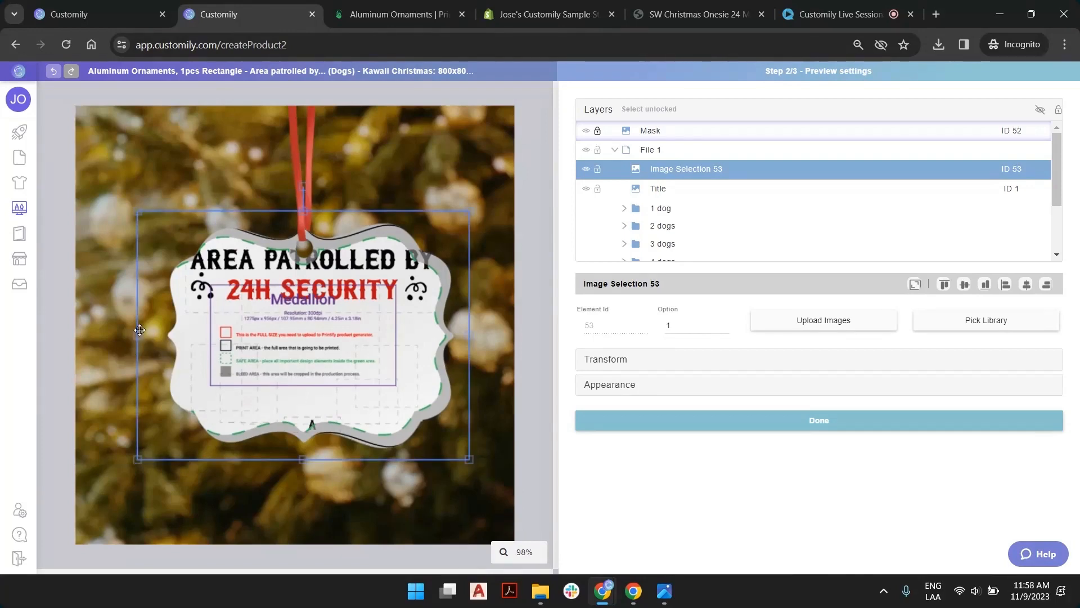
drag(139, 338, 155, 342)
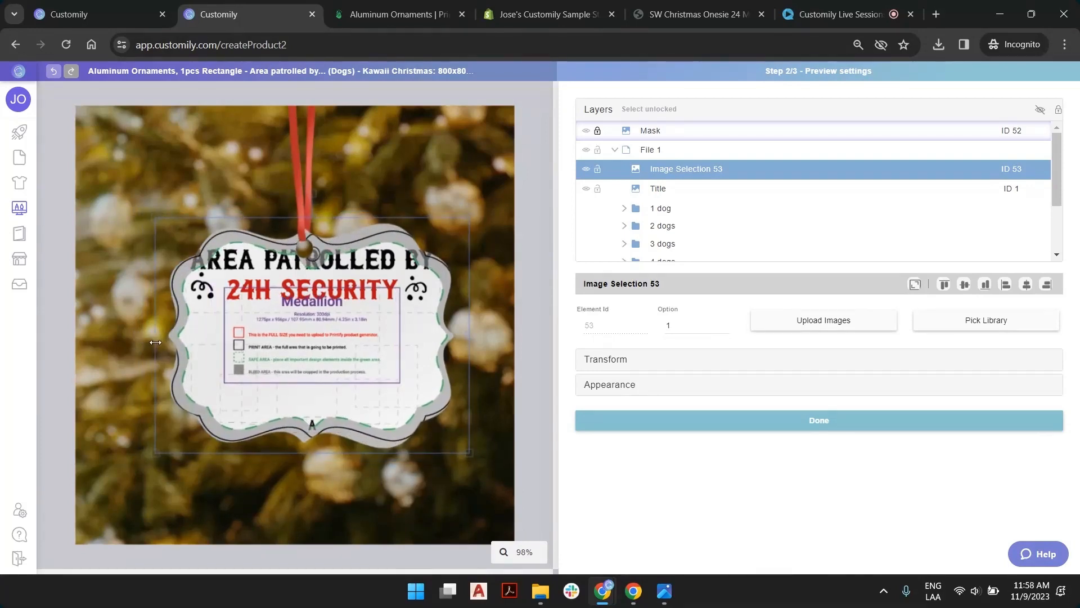
drag(467, 331, 463, 332)
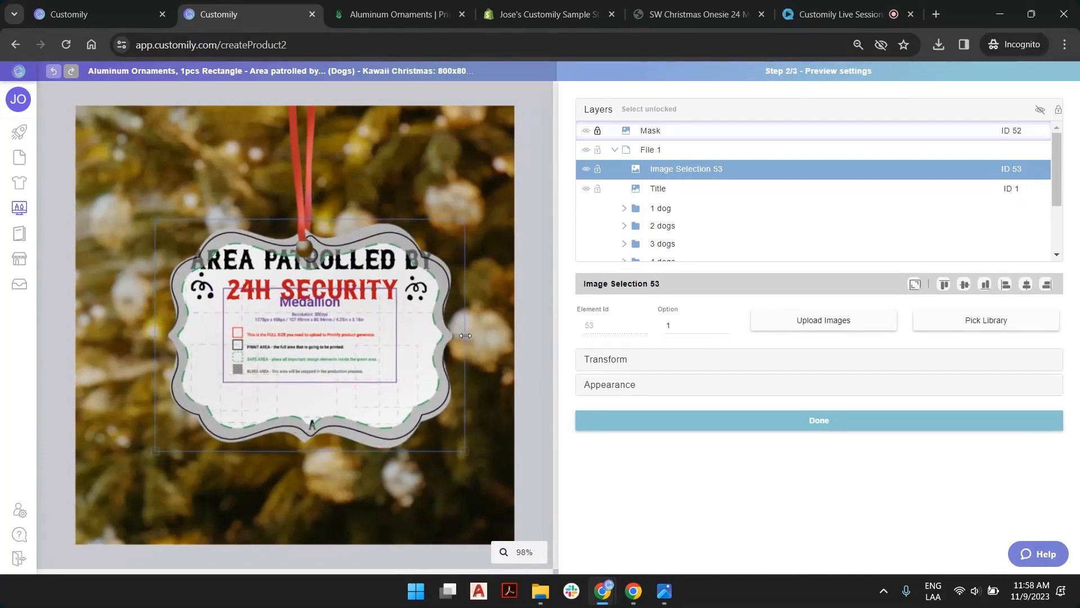
drag(320, 305, 318, 305)
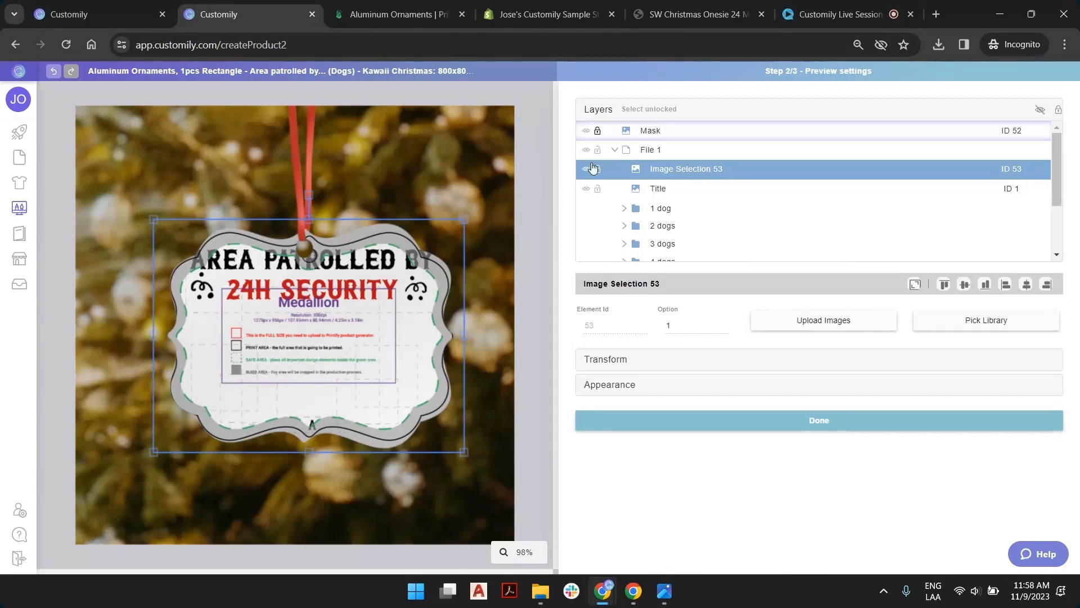
Select all of File 1's contents in the preview, including Image Selection 53, the Title and the dog folders
click(543, 145)
click(678, 171)
click(669, 191)
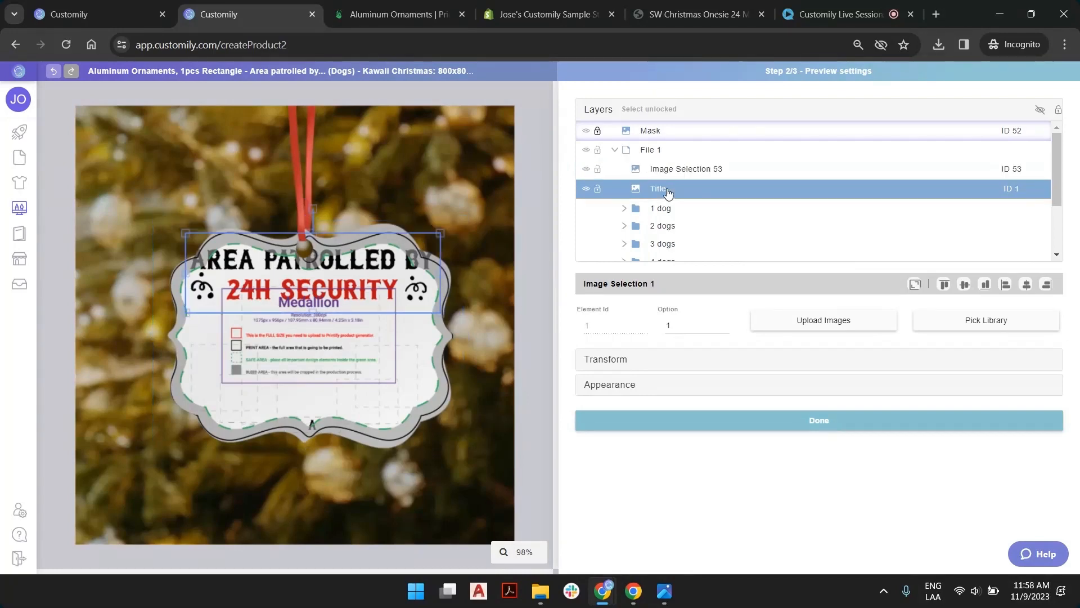
click(662, 218)
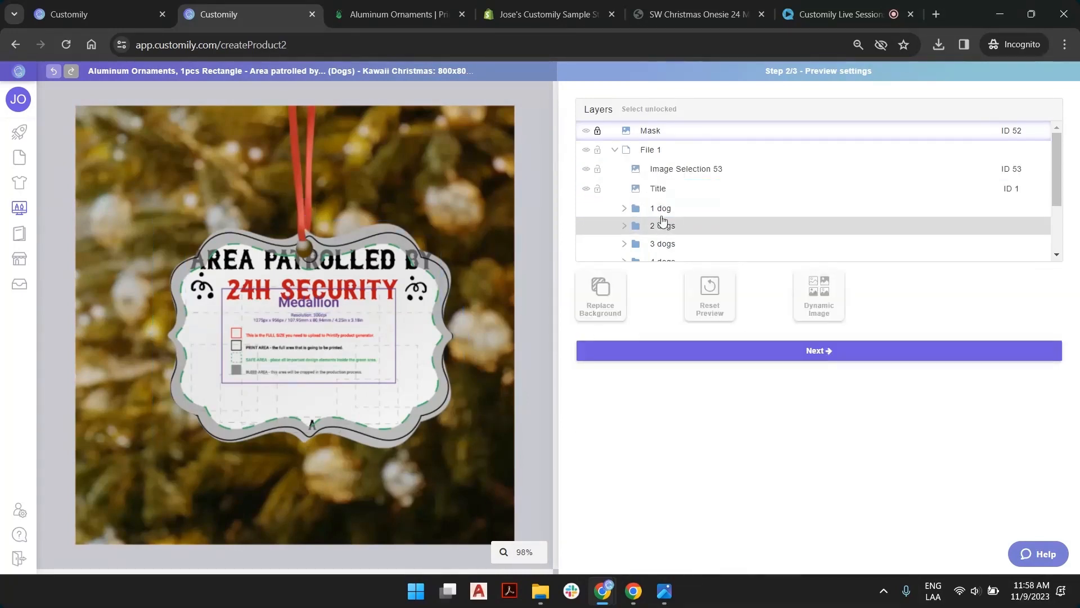
click(666, 193)
scroll(667, 208, down, 1)
click(667, 147)
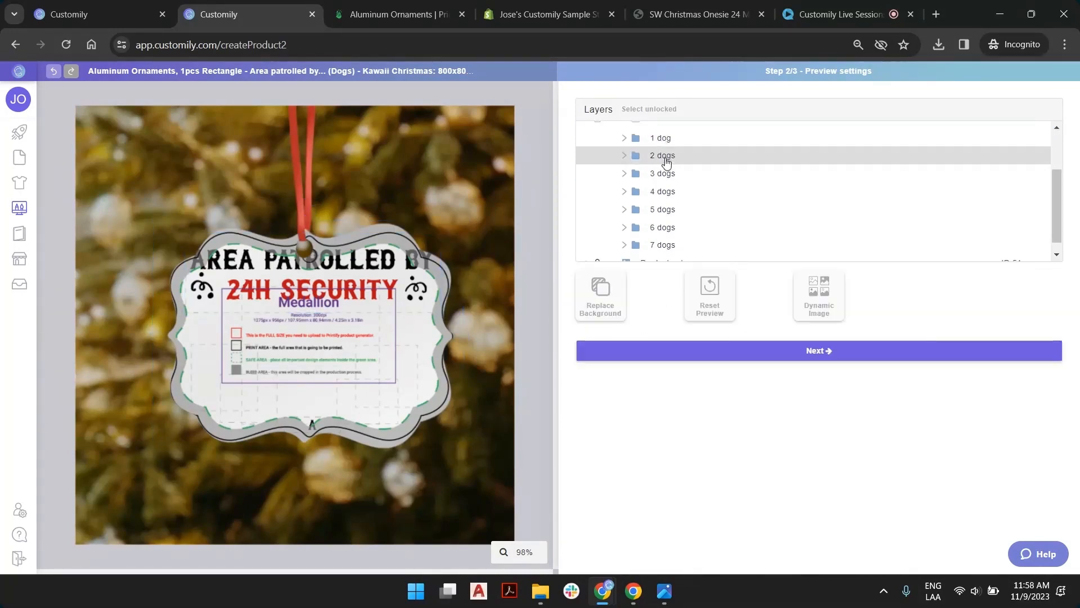
click(664, 245)
click(665, 246)
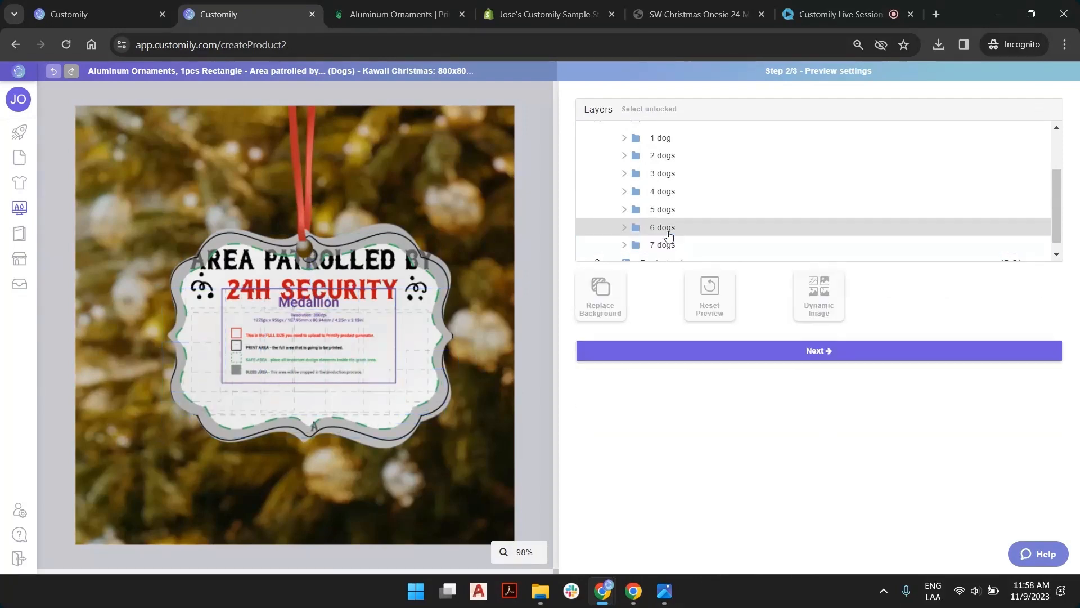
click(666, 246)
click(667, 240)
scroll(667, 233, down, 1)
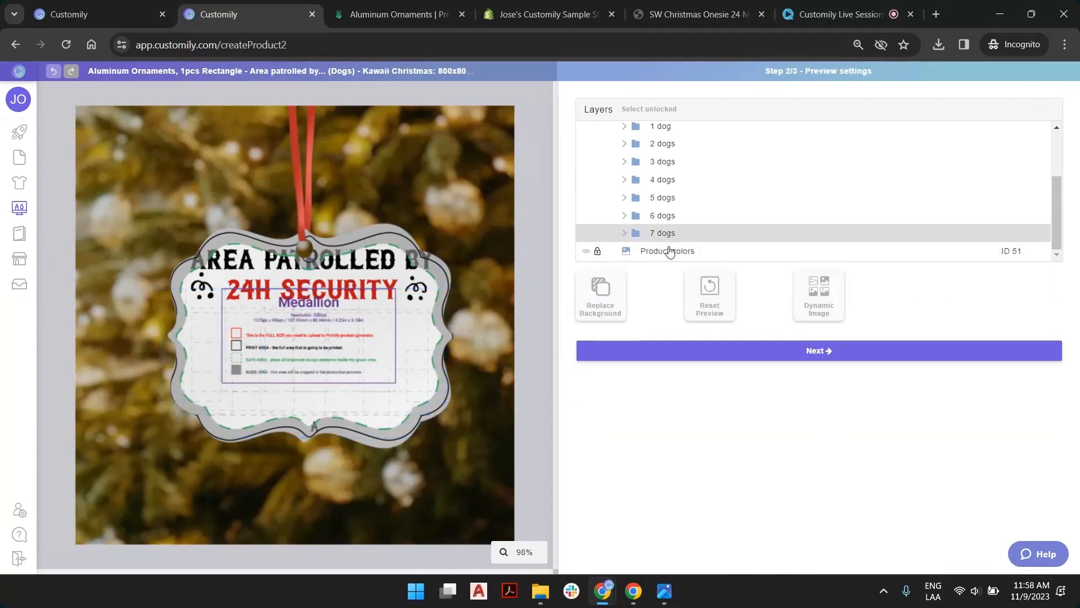
scroll(658, 206, up, 3)
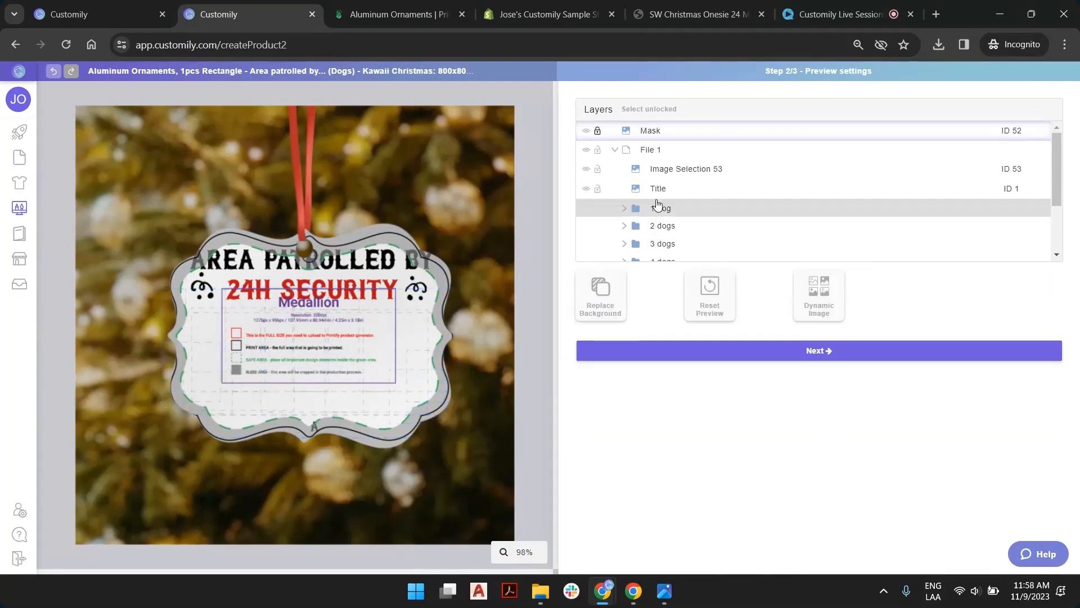
ctrl+click(664, 168)
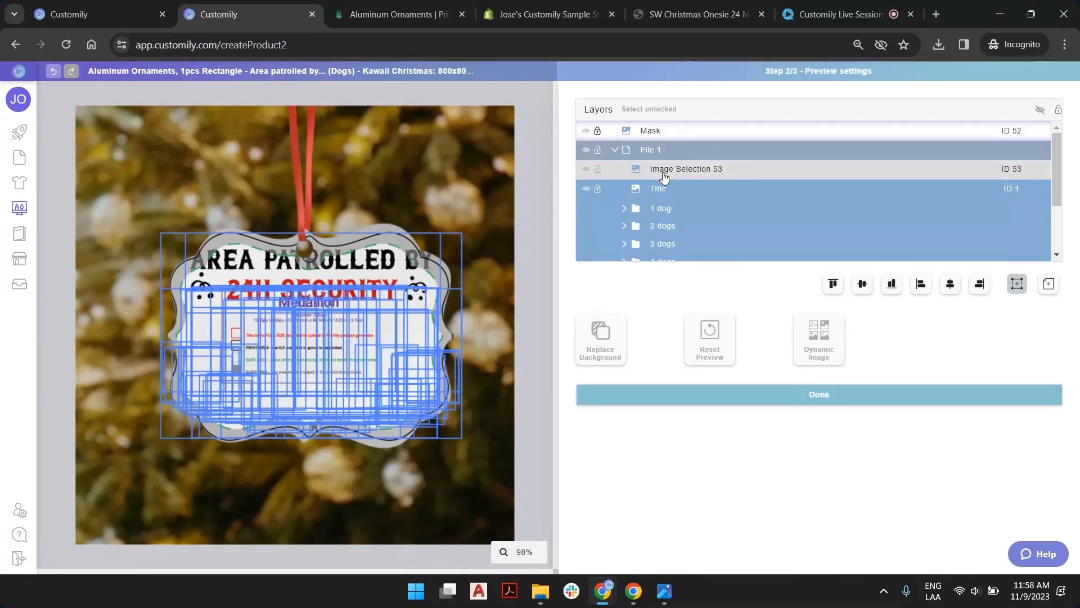
scroll(663, 185, down, 2)
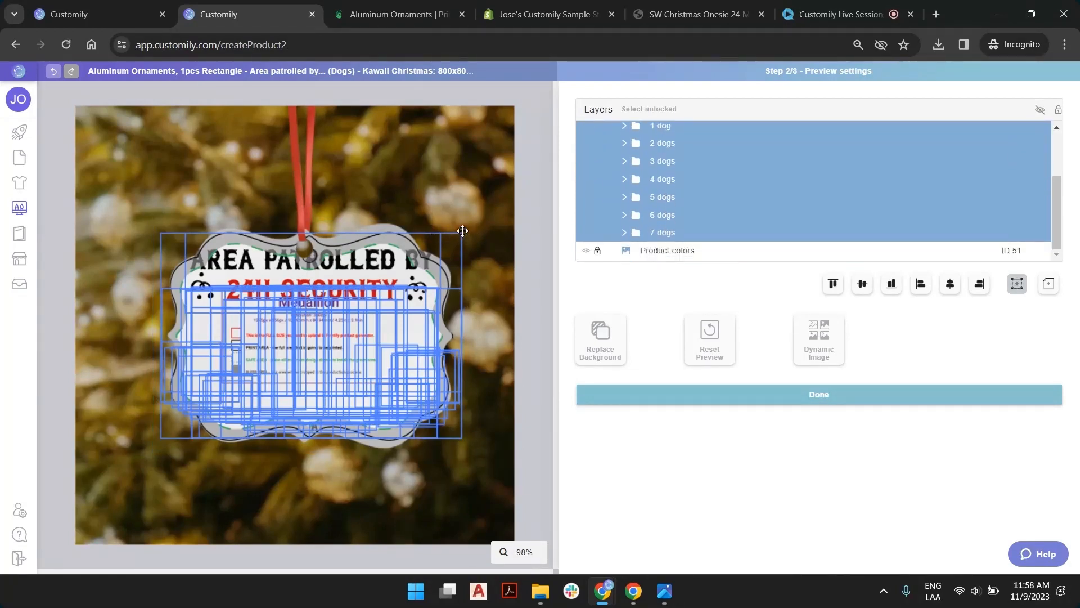
scroll(611, 214, up, 3)
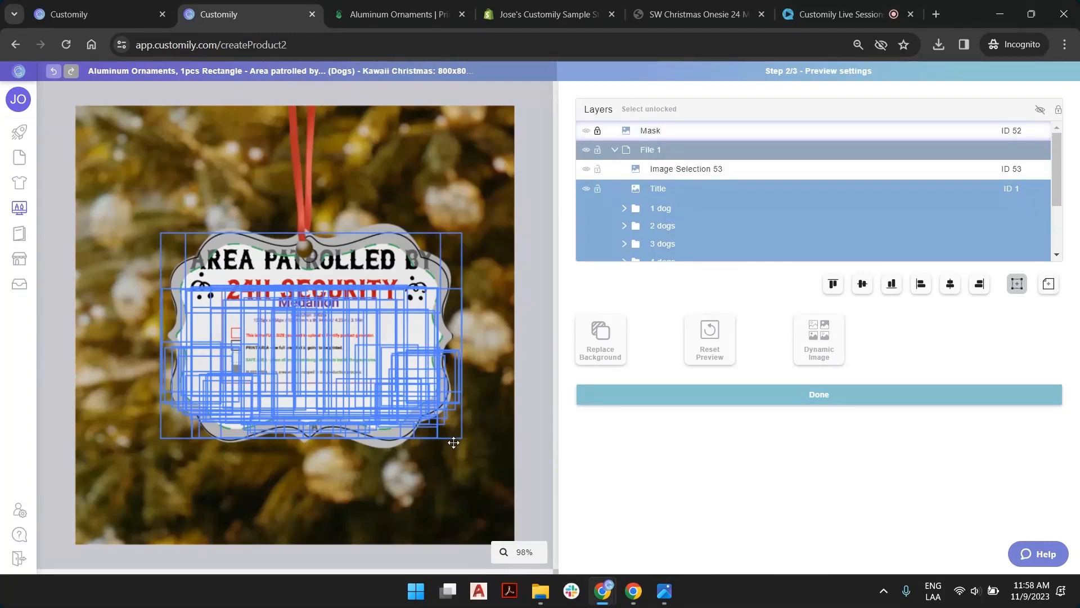
ctrl+click(705, 164)
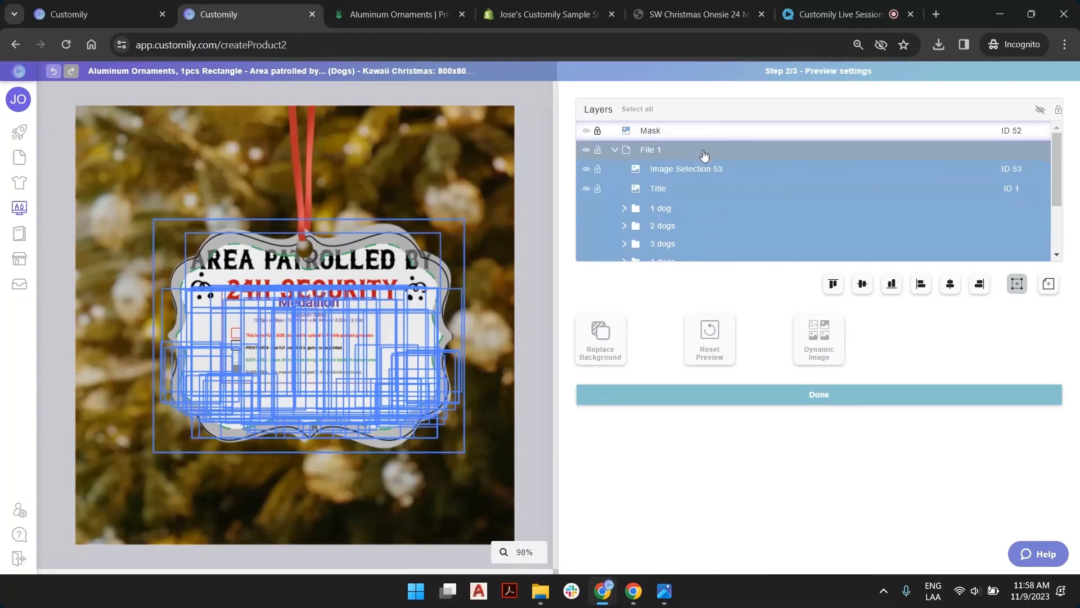
Hide the Mask layer and lock the Image Selection 53 template layer in the preview
click(586, 130)
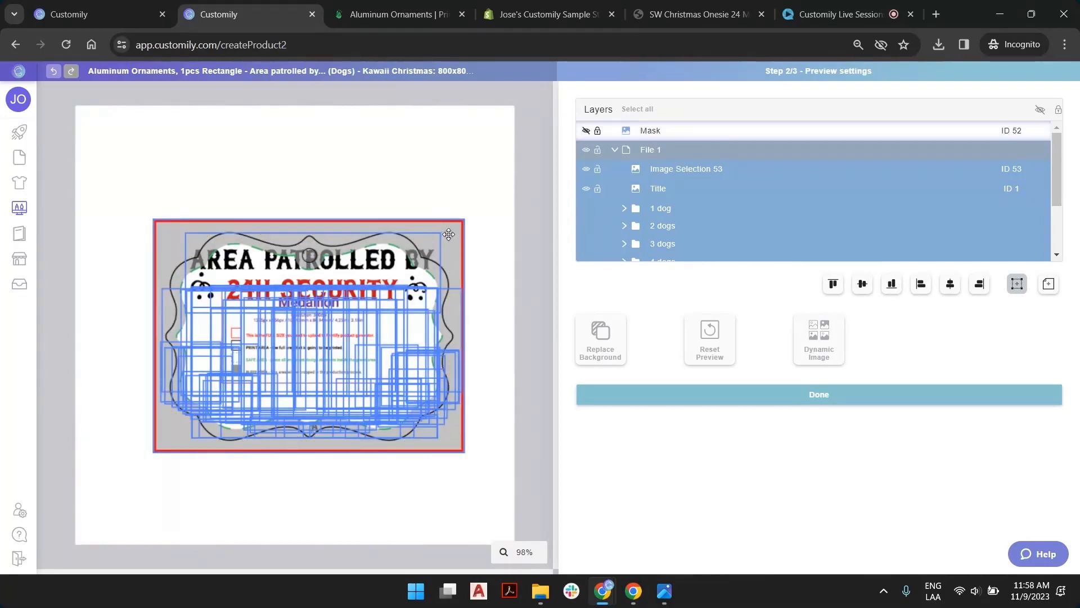
click(448, 234)
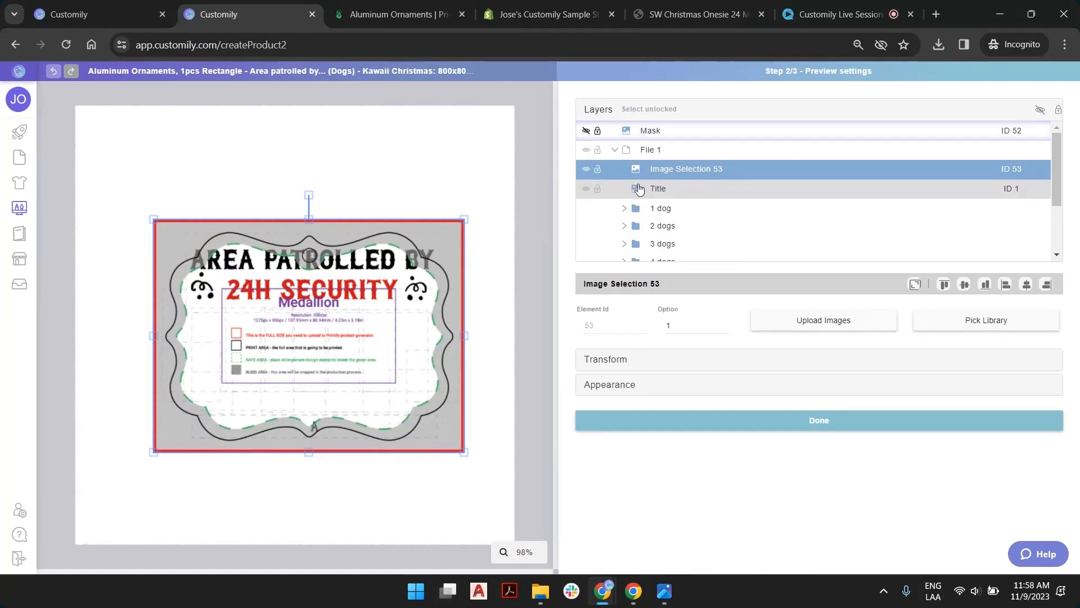
click(596, 170)
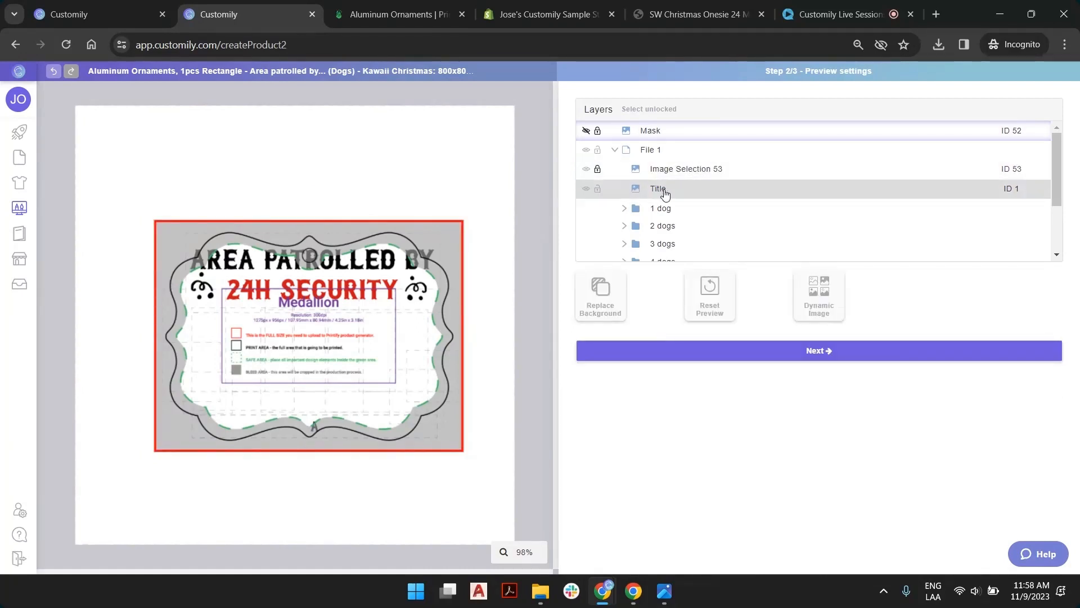
Select the Title and all folders from 1 dog to 7 dogs together, and unhide the Mask layer
click(666, 193)
ctrl+click(661, 211)
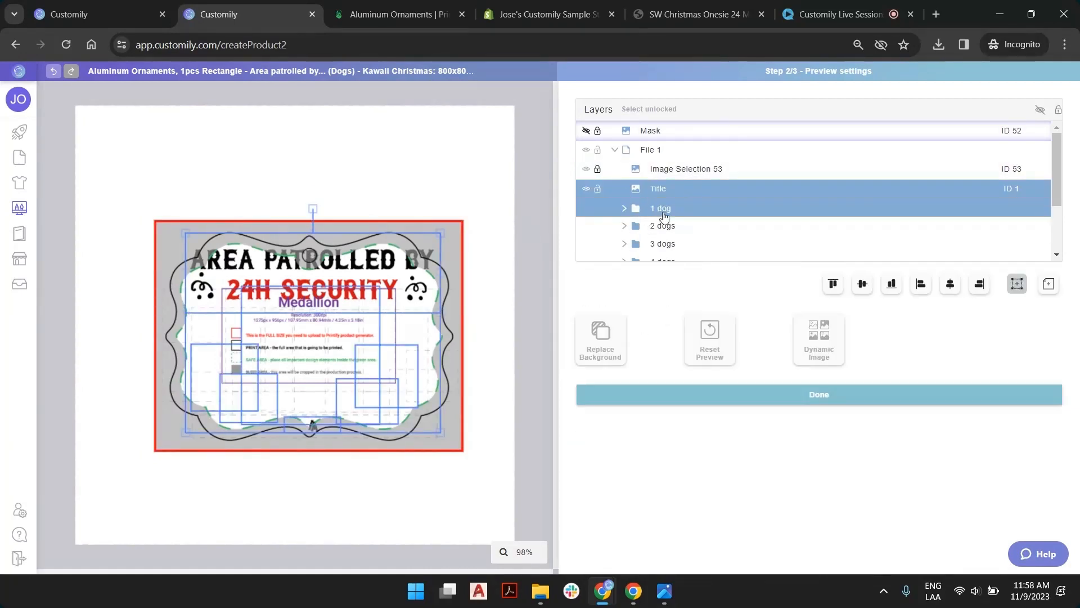
ctrl+click(663, 228)
ctrl+click(664, 245)
scroll(664, 242, down, 1)
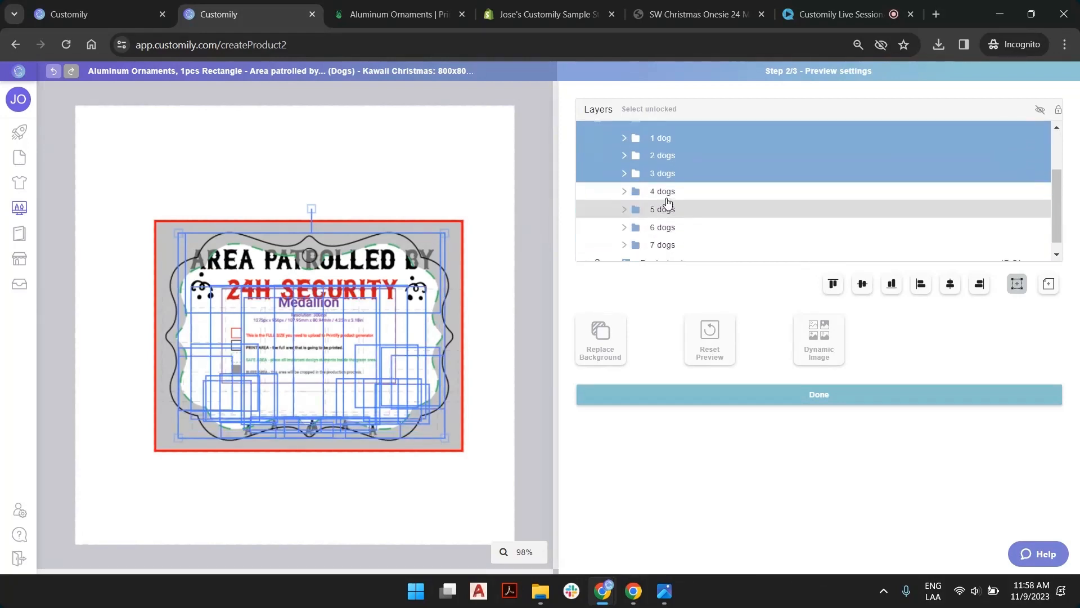
ctrl+click(664, 192)
ctrl+click(666, 209)
ctrl+click(666, 232)
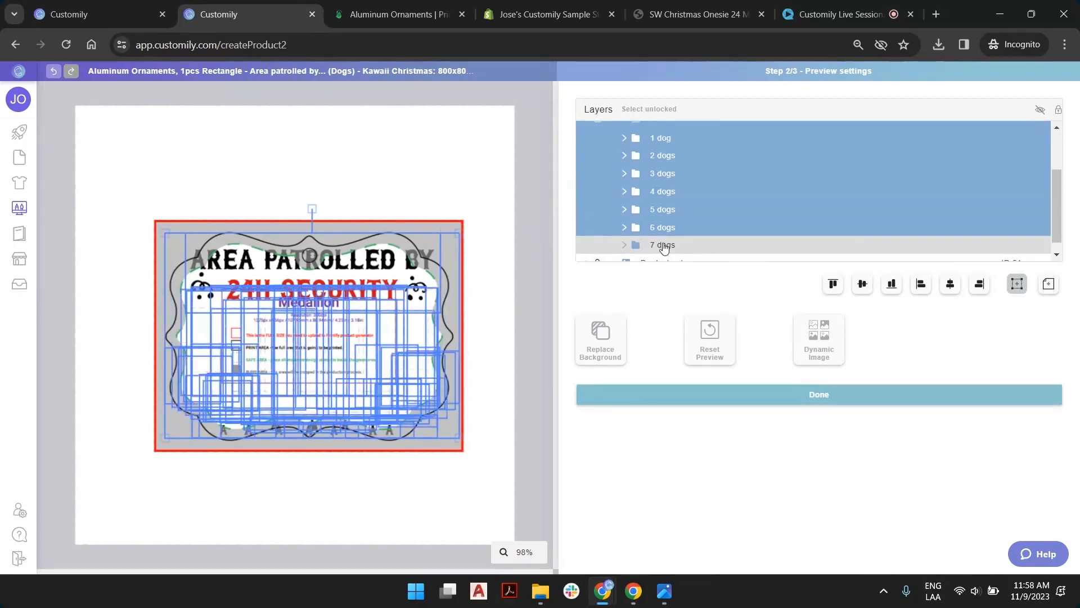
ctrl+click(704, 243)
scroll(675, 225, up, 3)
click(586, 131)
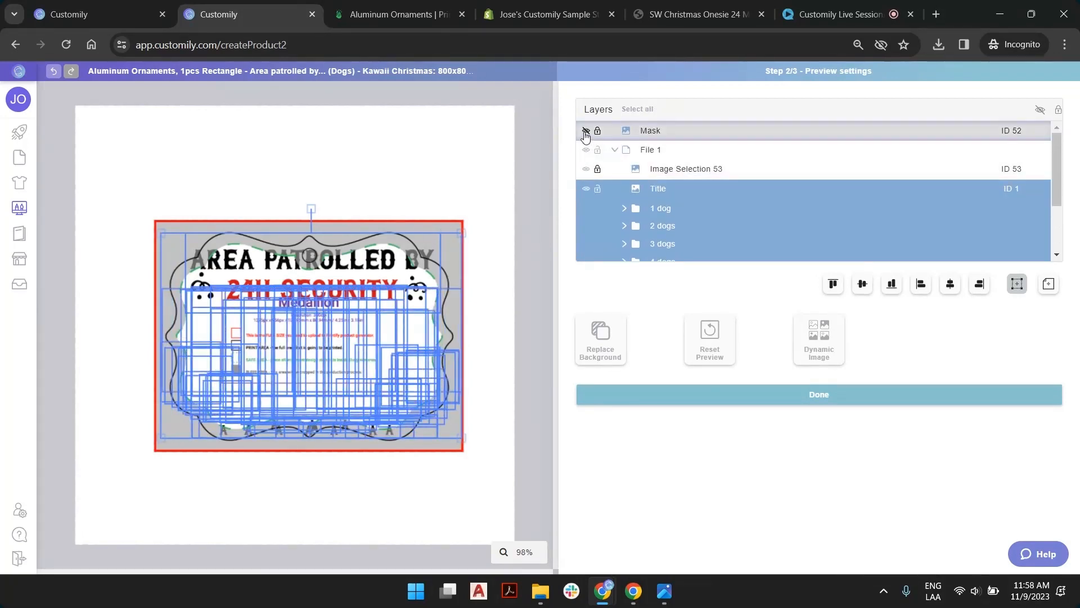
Scale down the selected title and dog artwork until it fits within the Medallion template's green dashed safe area
drag(462, 235, 439, 251)
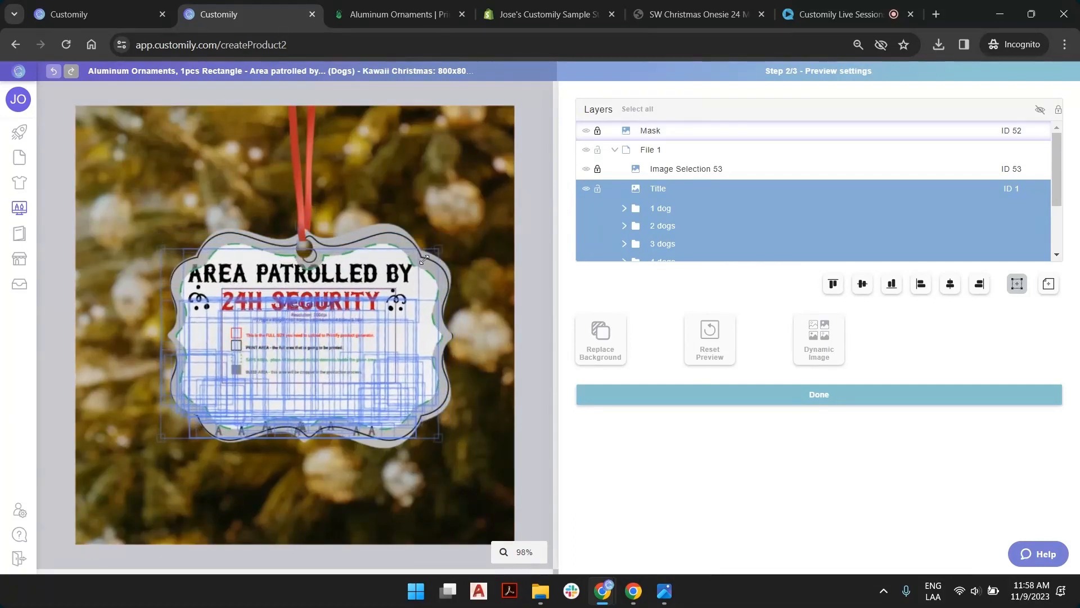
drag(159, 248, 170, 255)
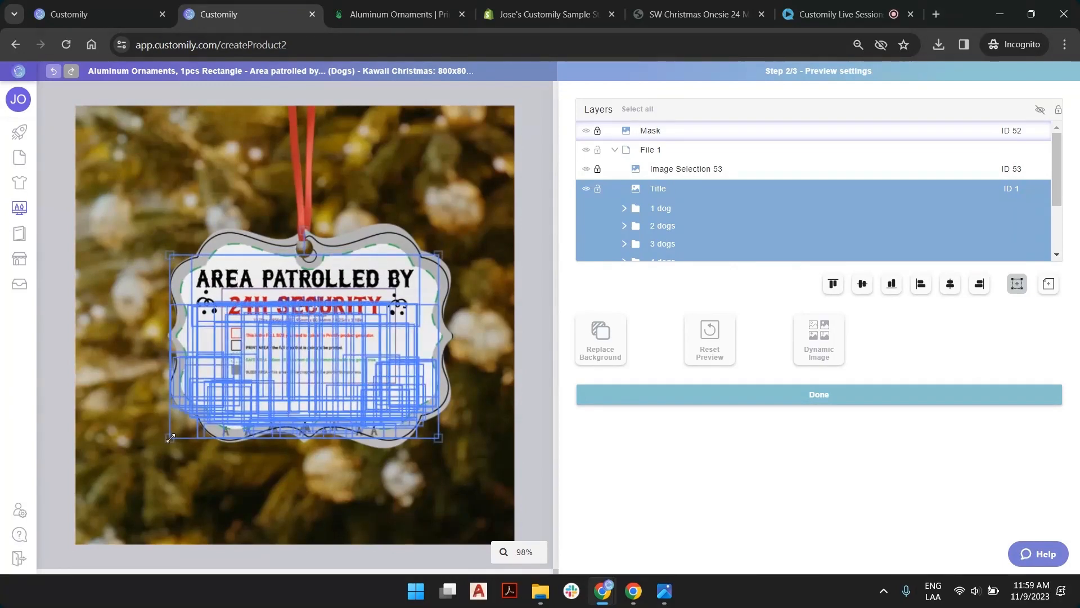
drag(171, 438, 212, 431)
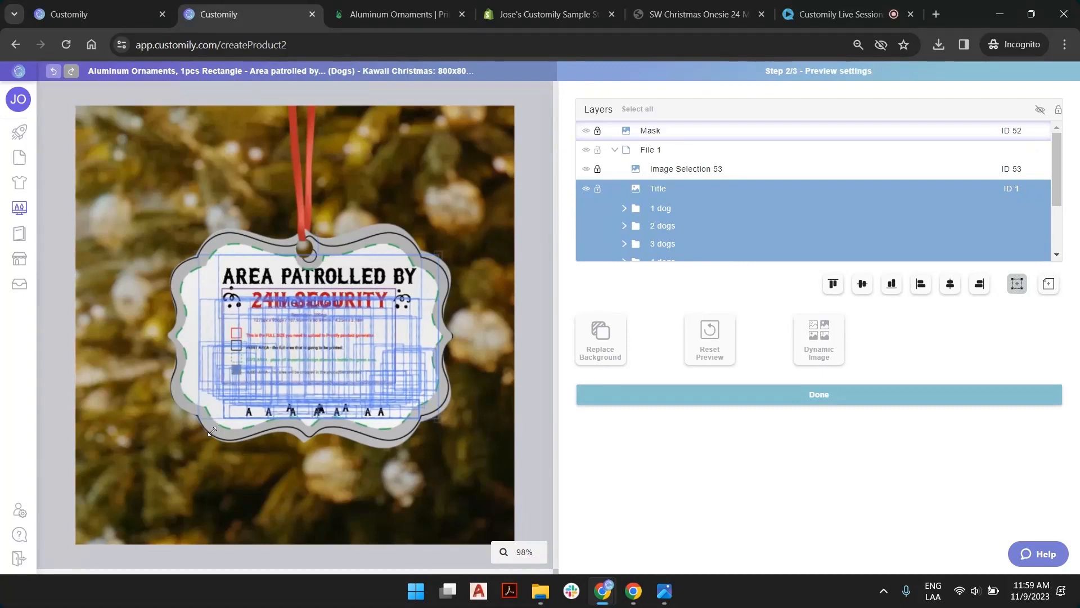
drag(440, 253, 433, 253)
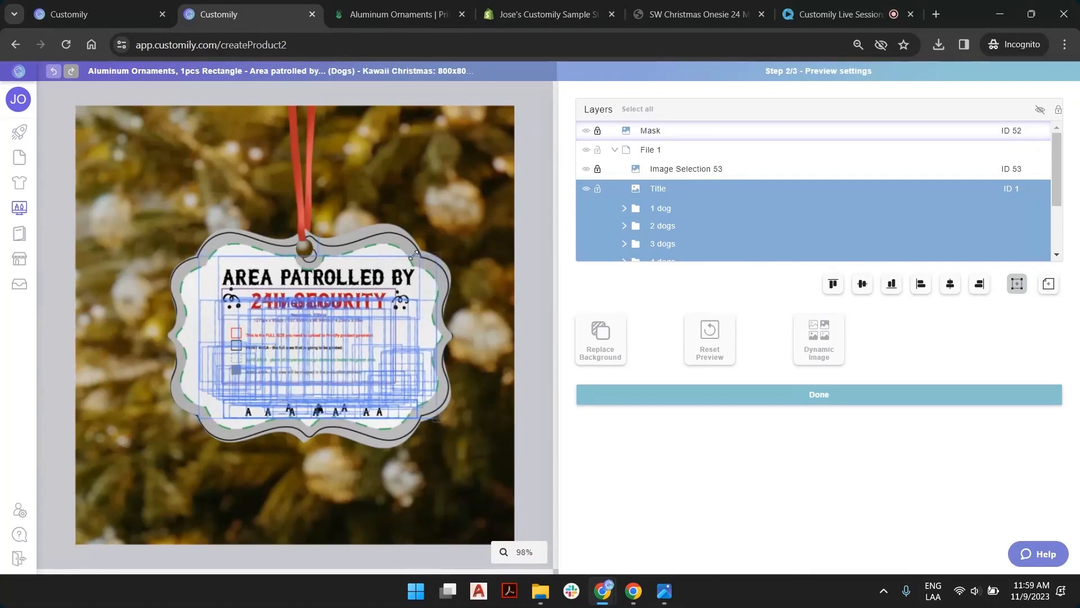
Align the selected artwork to the middle of the workspace, then shift it to centre it within the ornament and deselect it
click(1050, 287)
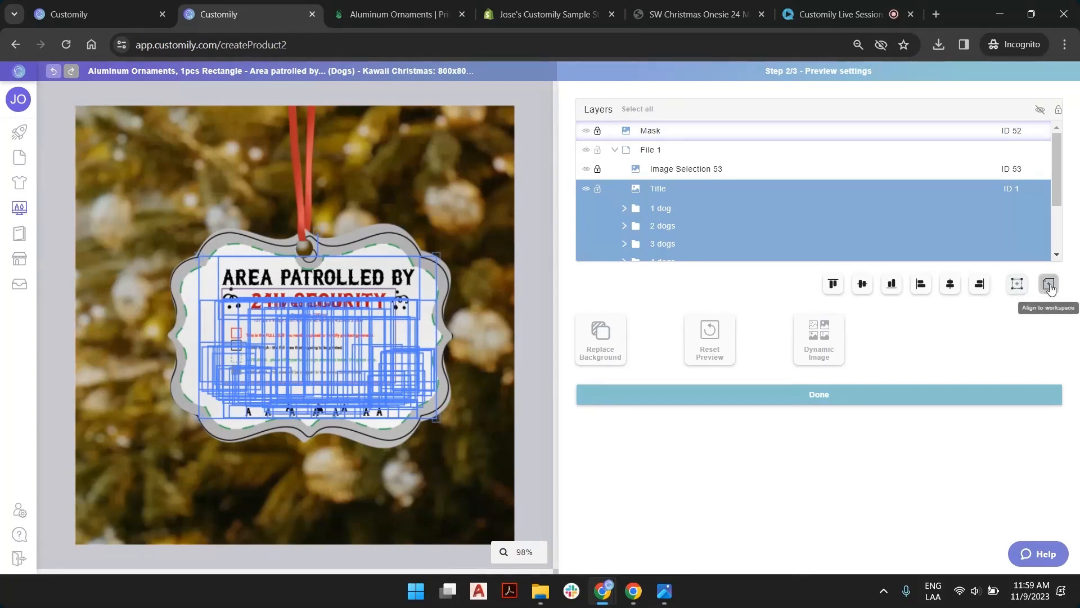
click(950, 285)
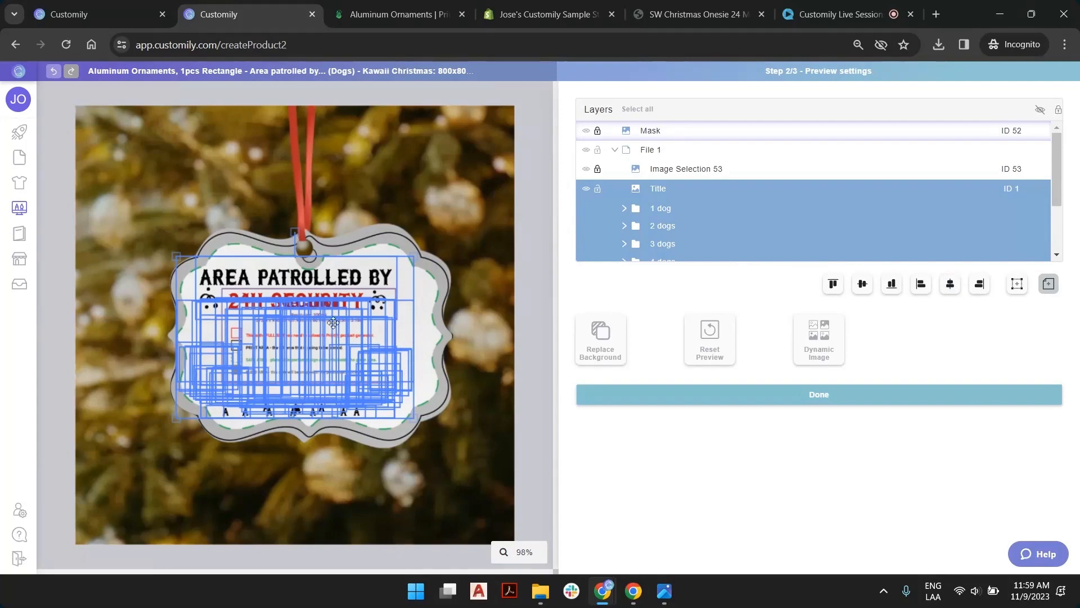
mouse_move(294, 310)
mouse_down()
mouse_move(320, 296)
mouse_move(307, 311)
mouse_up()
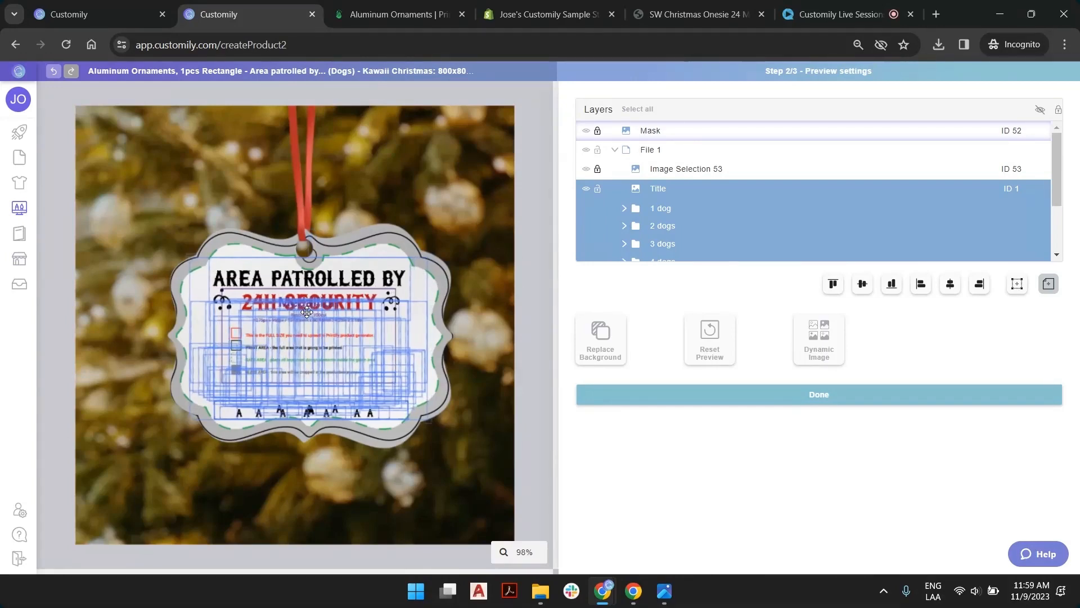
drag(307, 311, 307, 310)
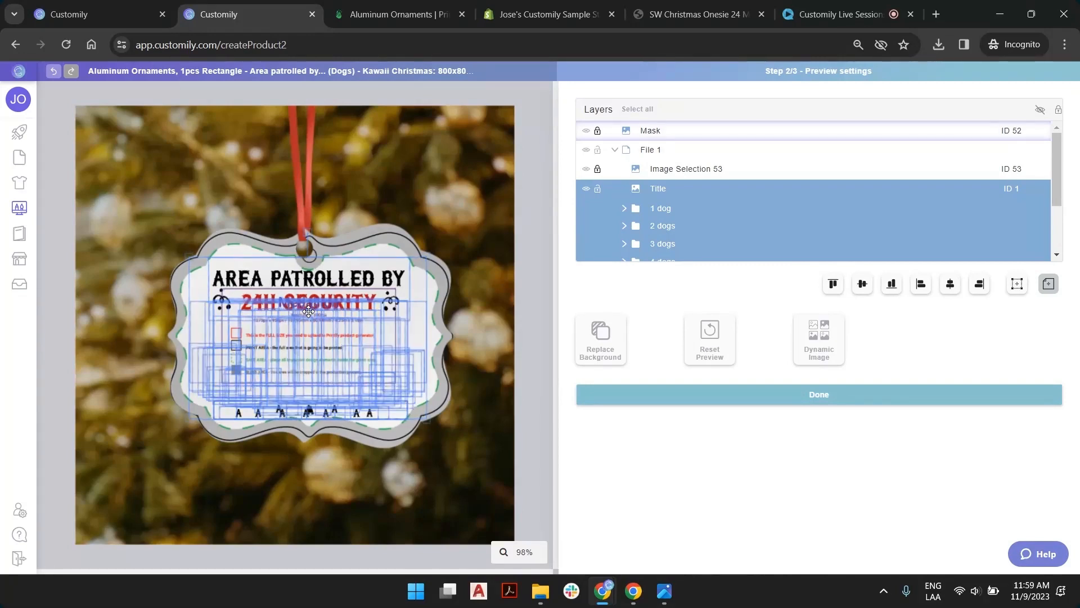
click(525, 186)
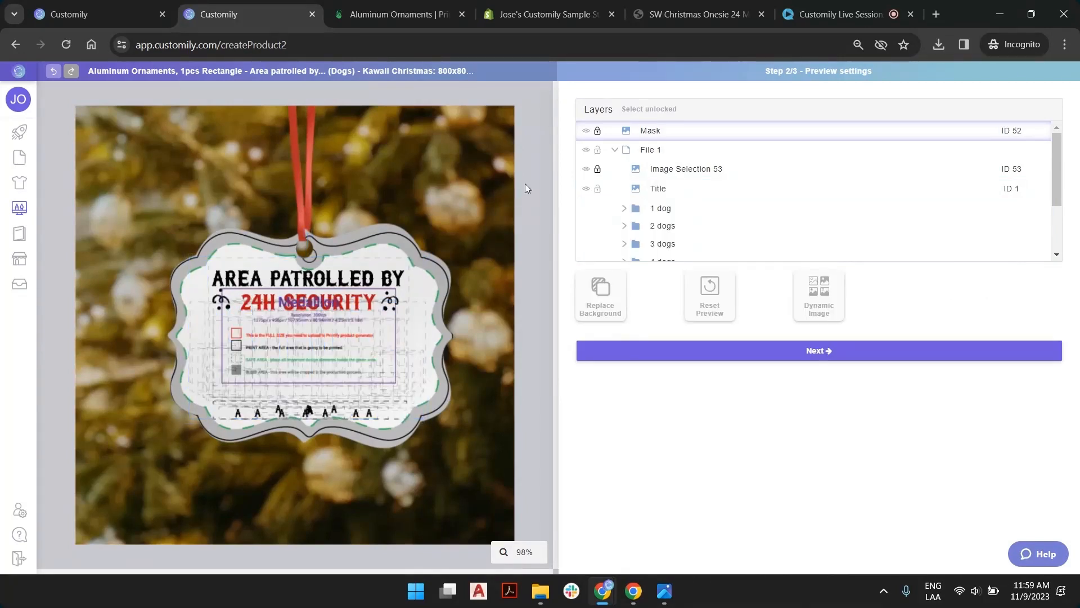
Compare the preview with and without Image Selection 53, leave that layer hidden and continue to the template review
click(586, 169)
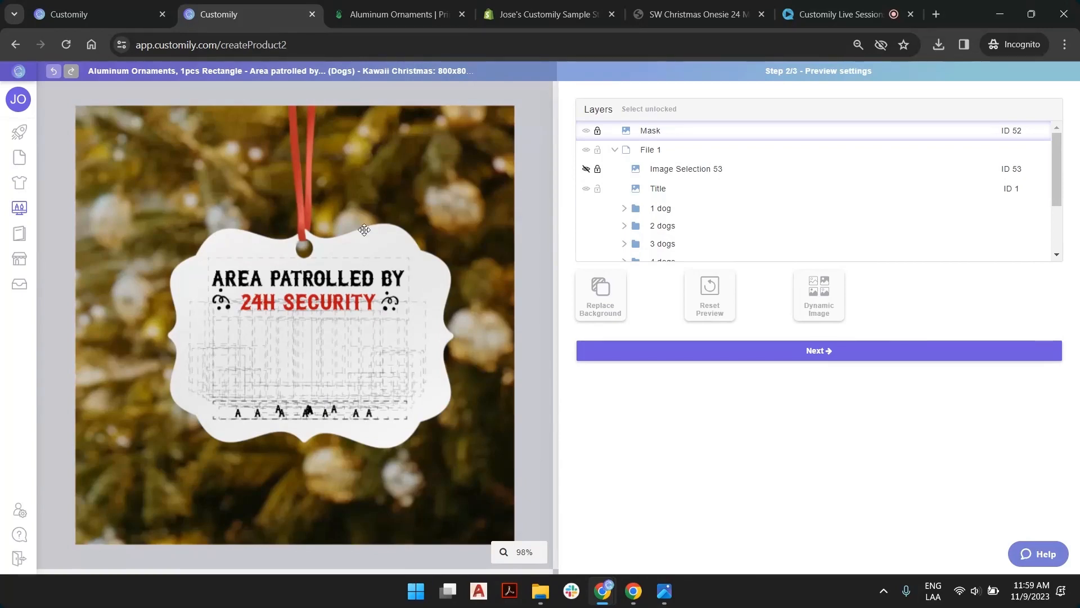
click(586, 170)
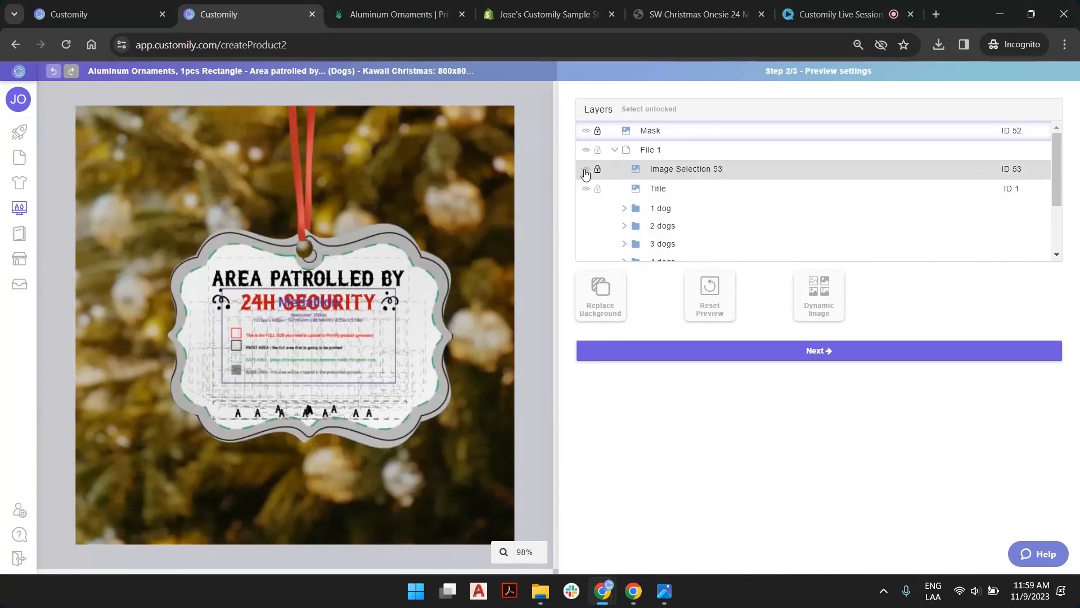
click(585, 170)
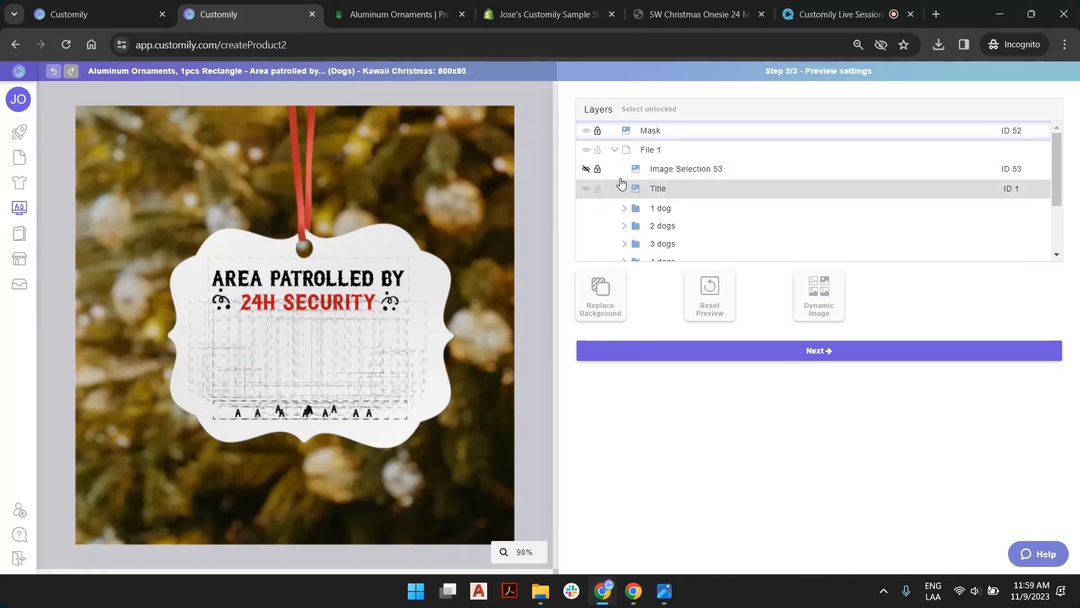
click(586, 170)
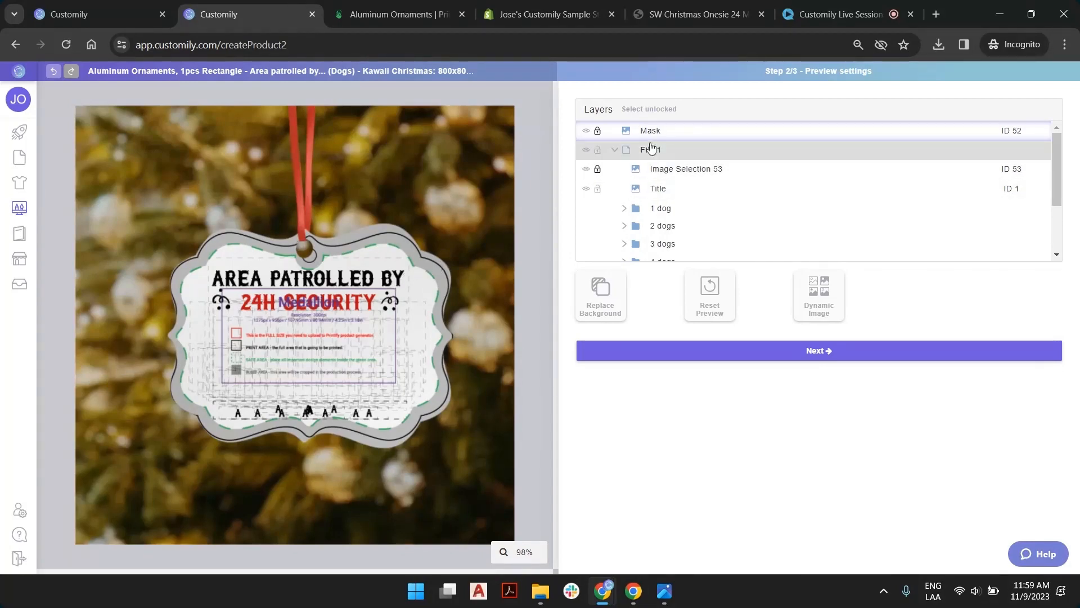
click(586, 168)
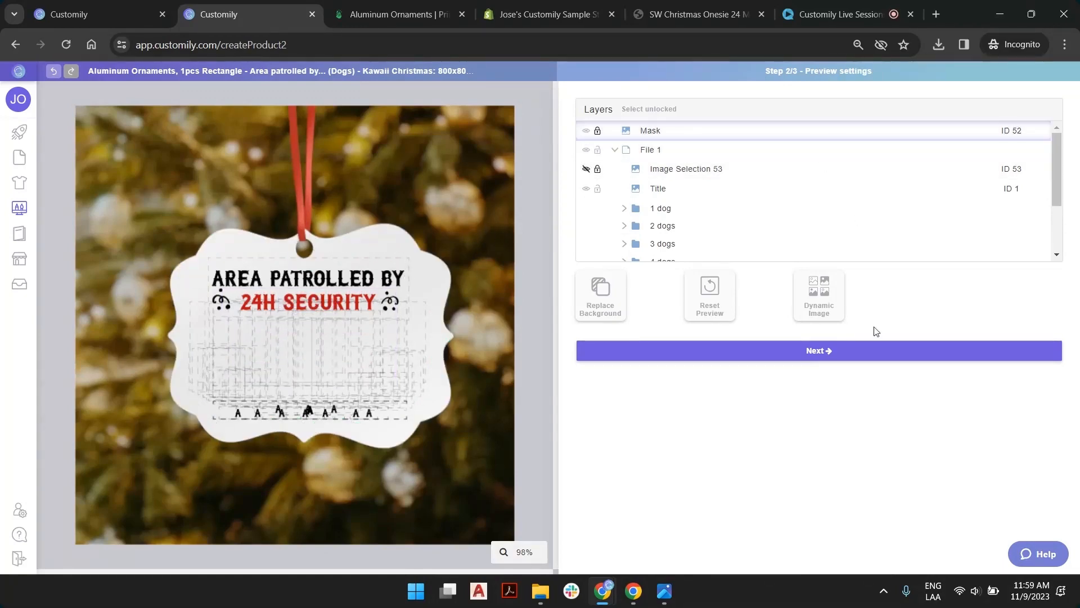
click(815, 352)
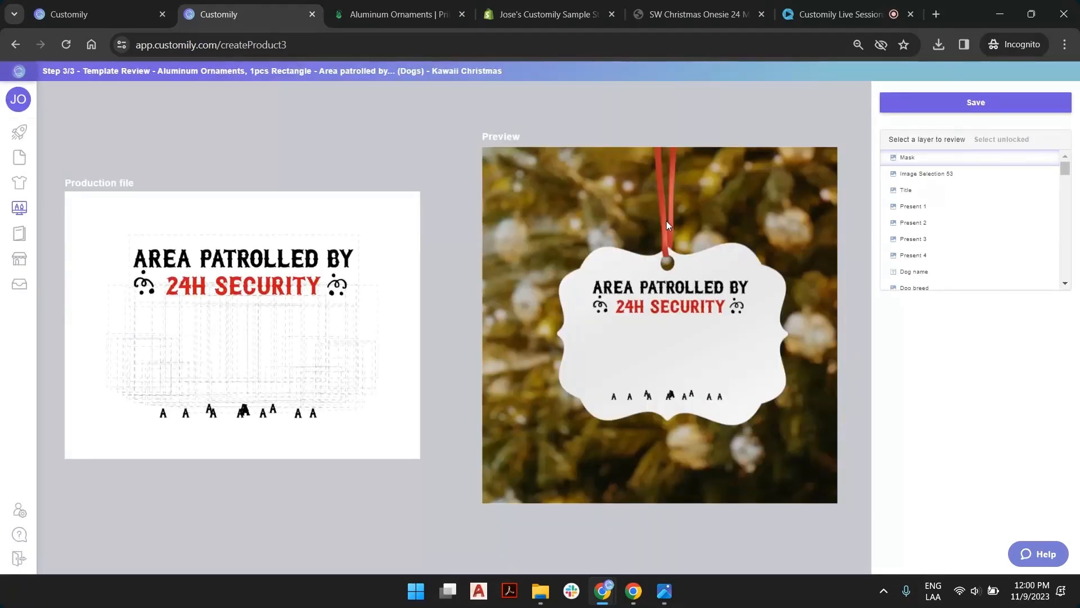
Test the template by setting the image option to 2 for the Present 1 and Dog breed layers
click(934, 192)
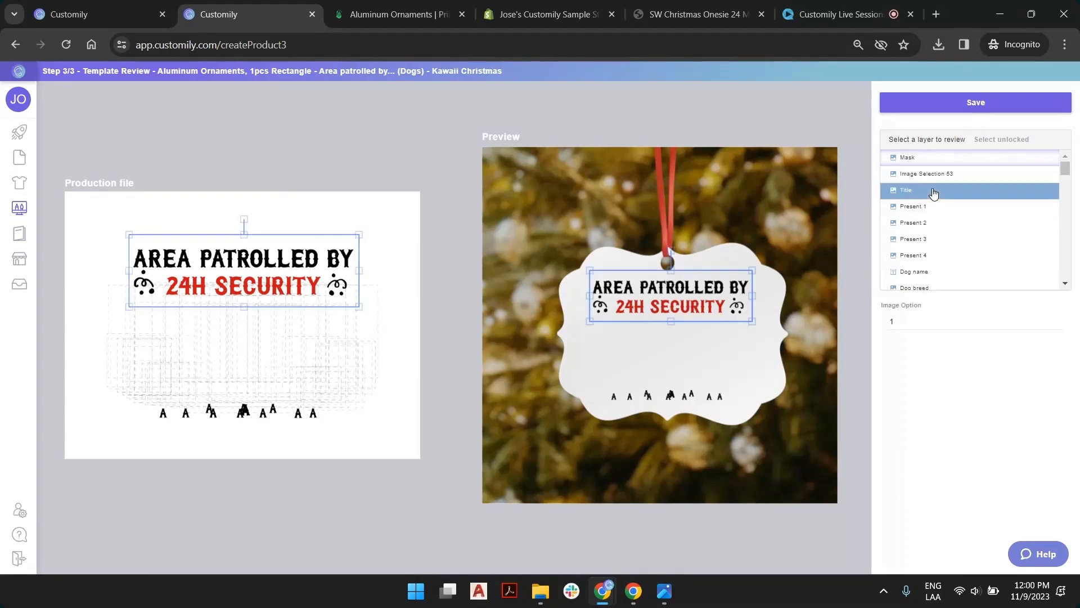
click(952, 211)
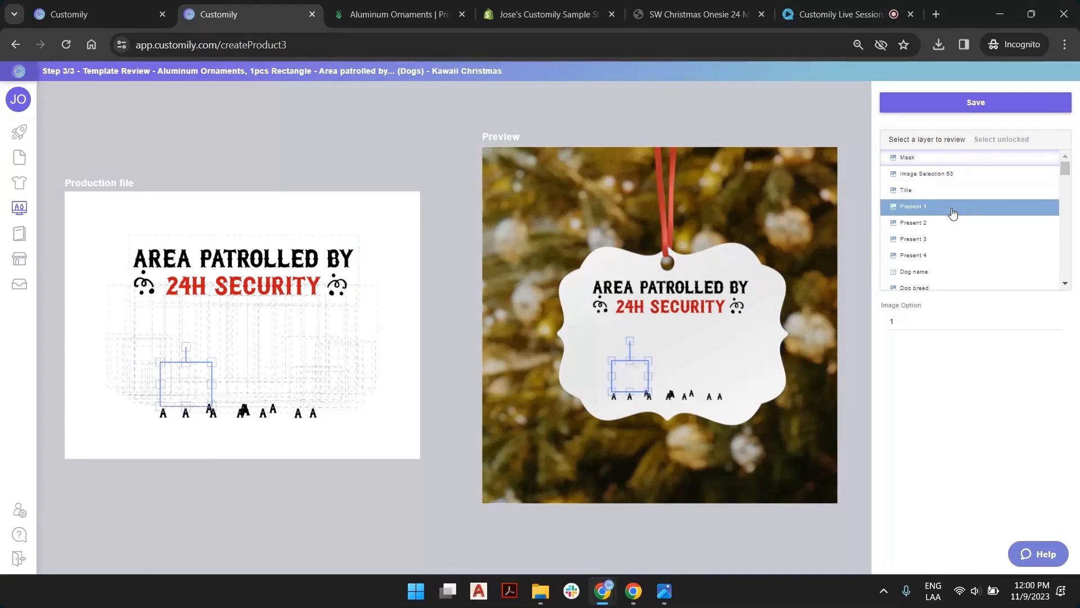
click(1058, 318)
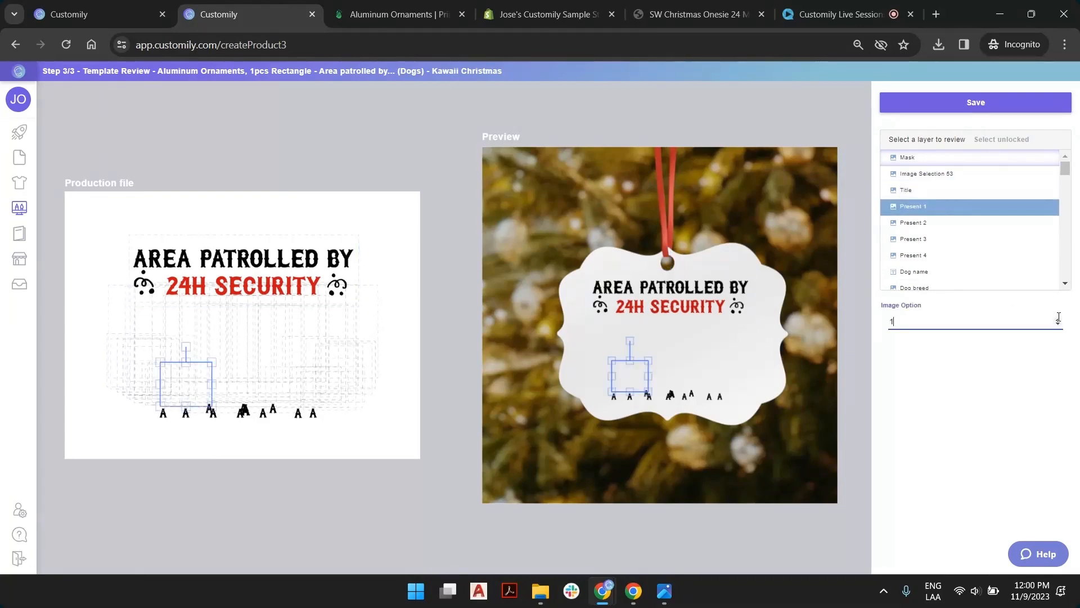
click(1058, 319)
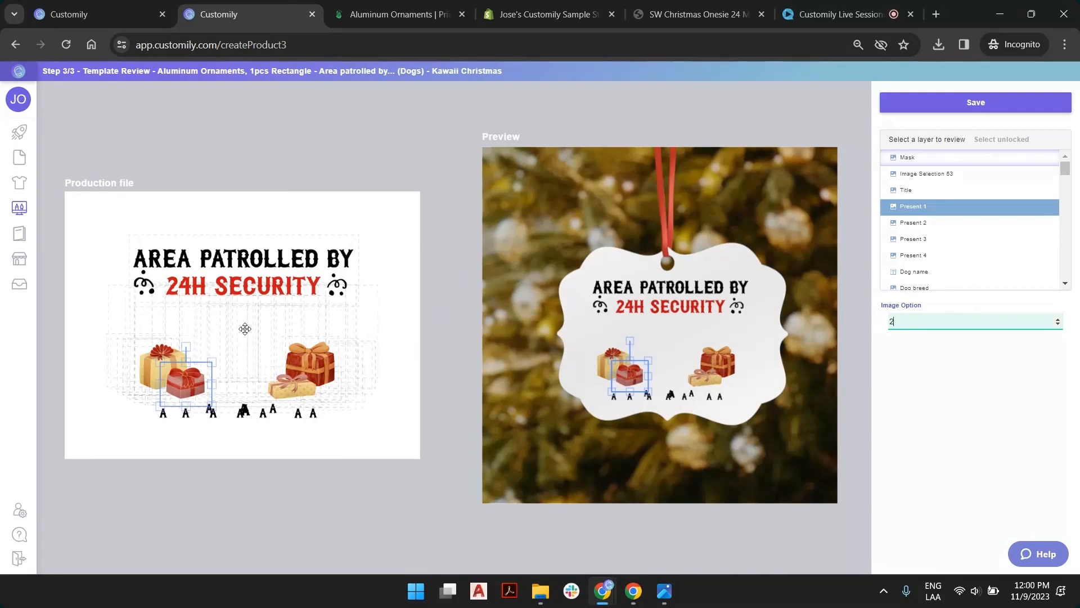
click(940, 288)
click(1057, 319)
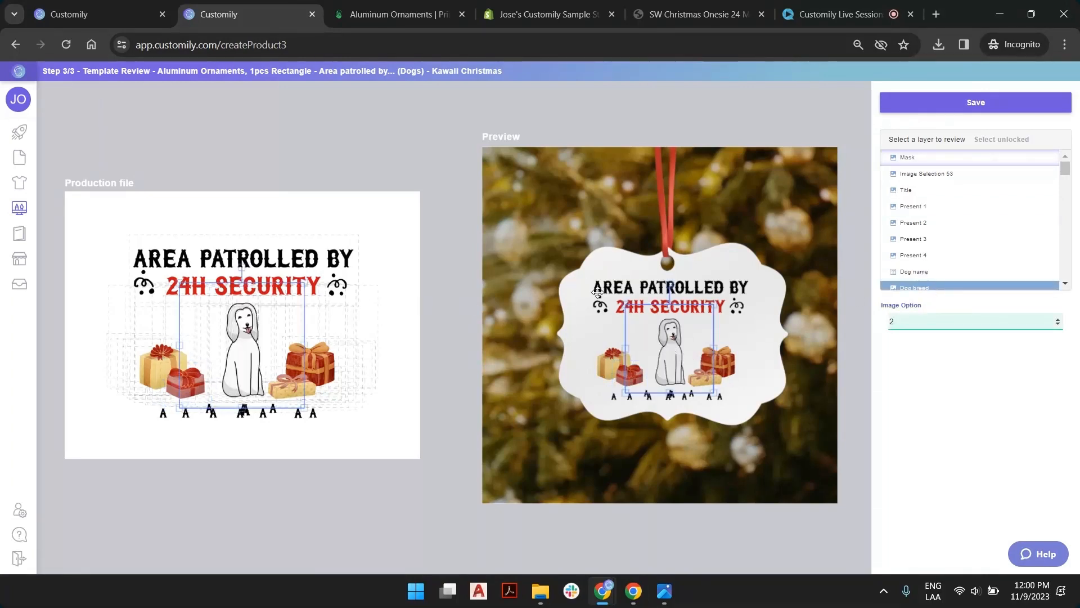
click(723, 112)
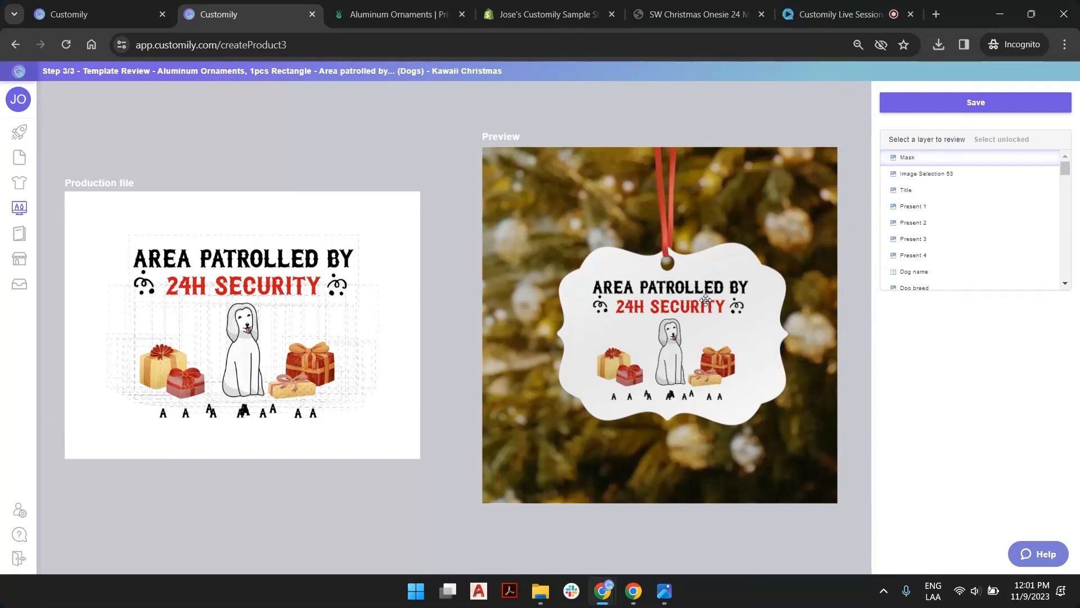
Save the template and switch to the Dog Patrol Aluminum Ornament product page in the store
click(935, 103)
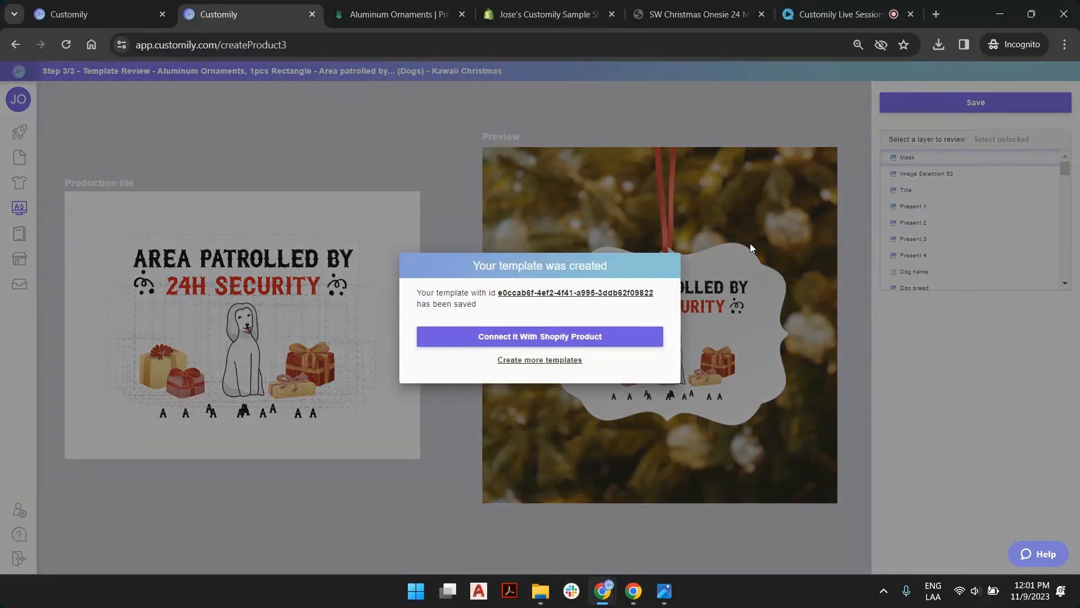
click(554, 362)
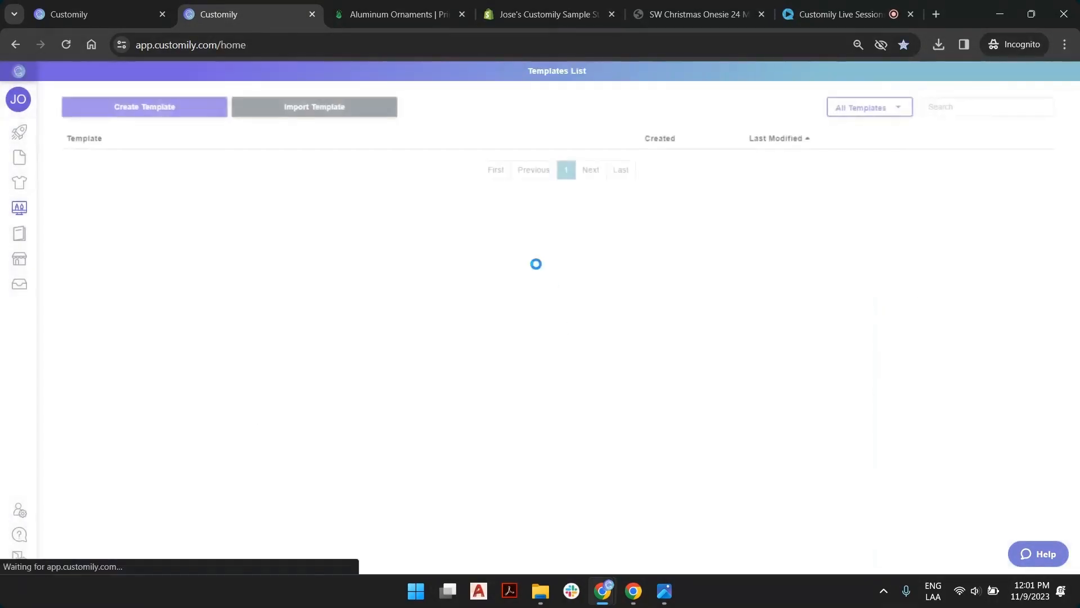
click(102, 4)
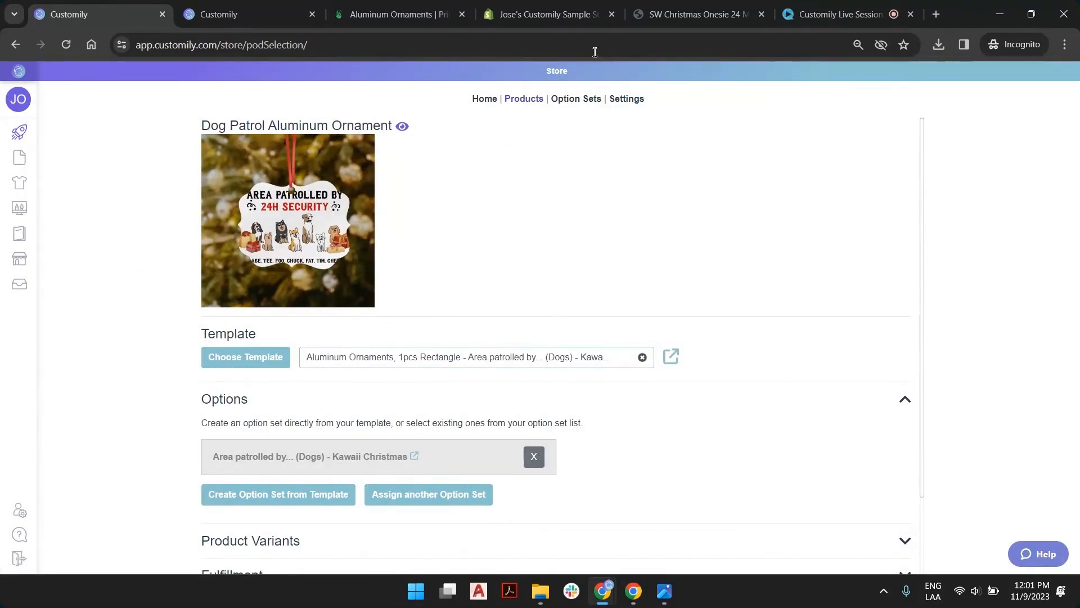
Open the Dog Patrol Aluminum Ornament's storefront preview and set the number of dogs to 2 dogs
click(404, 129)
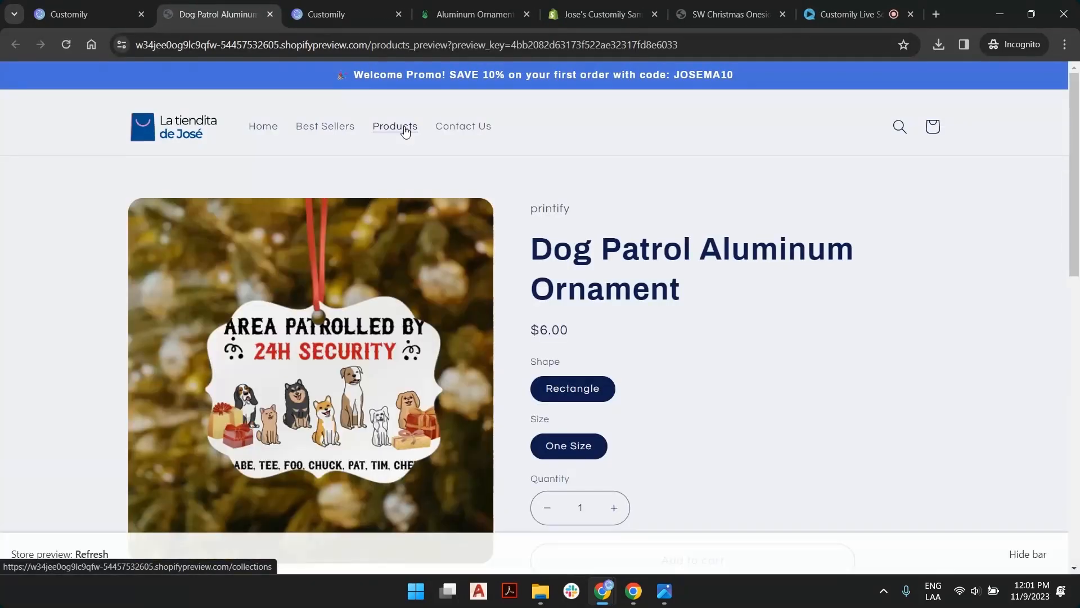
scroll(506, 212, down, 1)
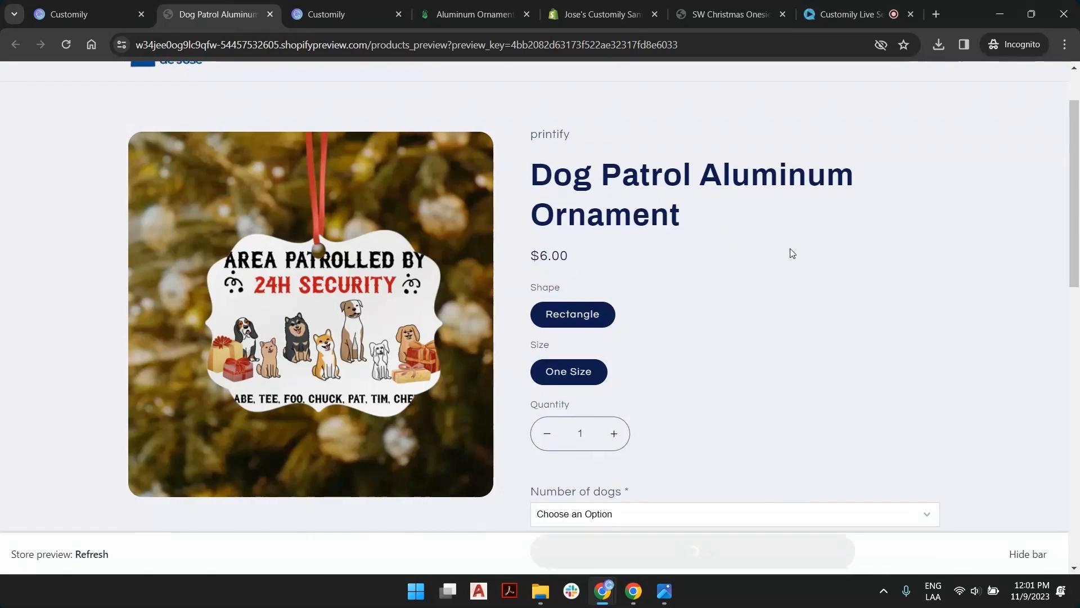
scroll(636, 304, down, 3)
click(597, 379)
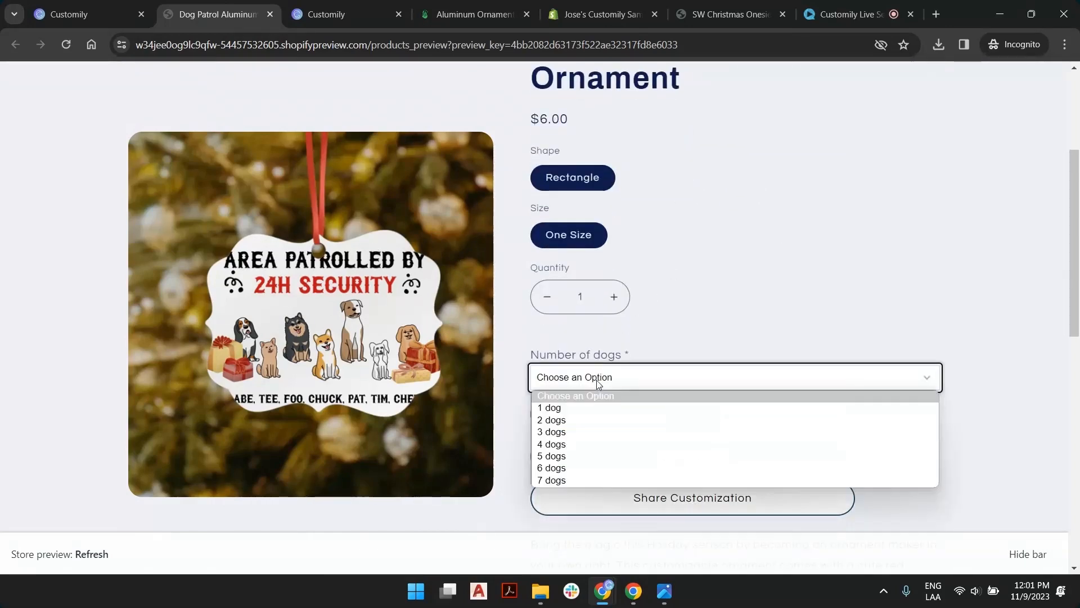
click(605, 421)
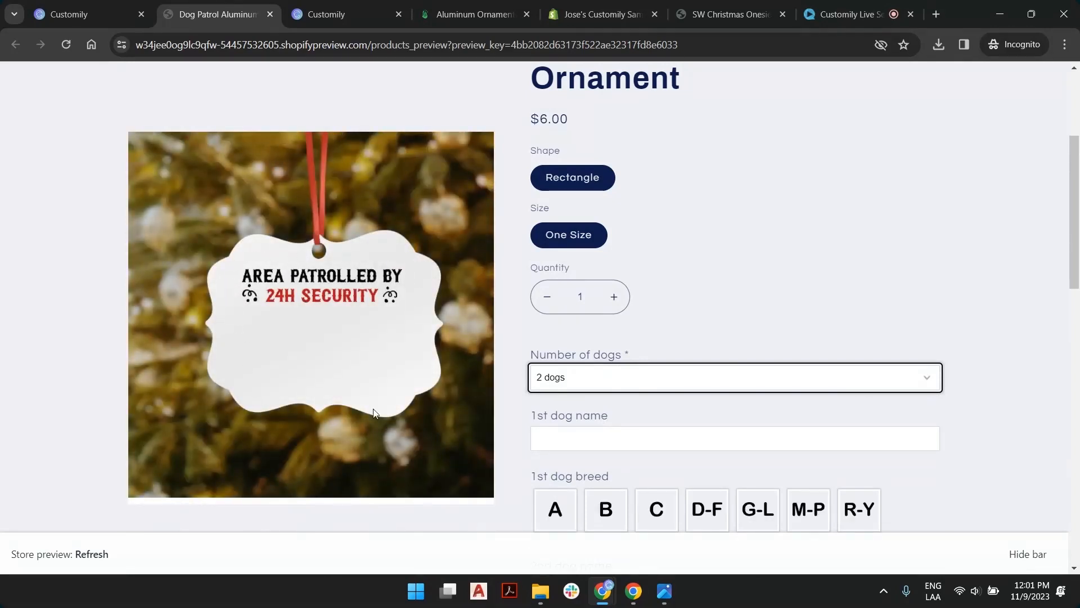
Name the first dog Toby and give it the brown Finnish Lapphund breed from the D-F group
click(618, 444)
text(Toby)
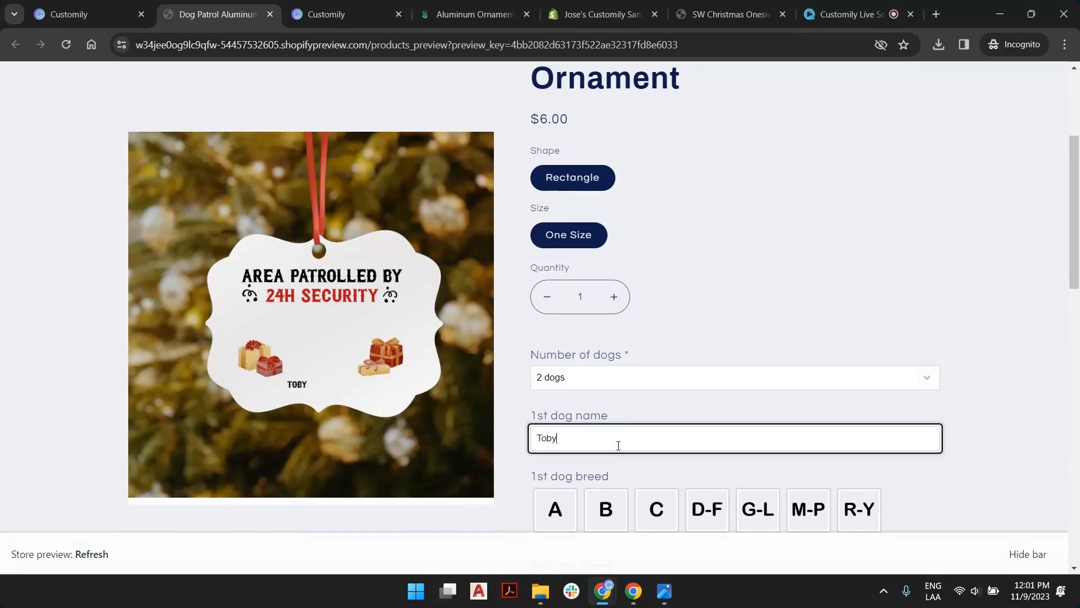
scroll(680, 376, down, 4)
click(666, 245)
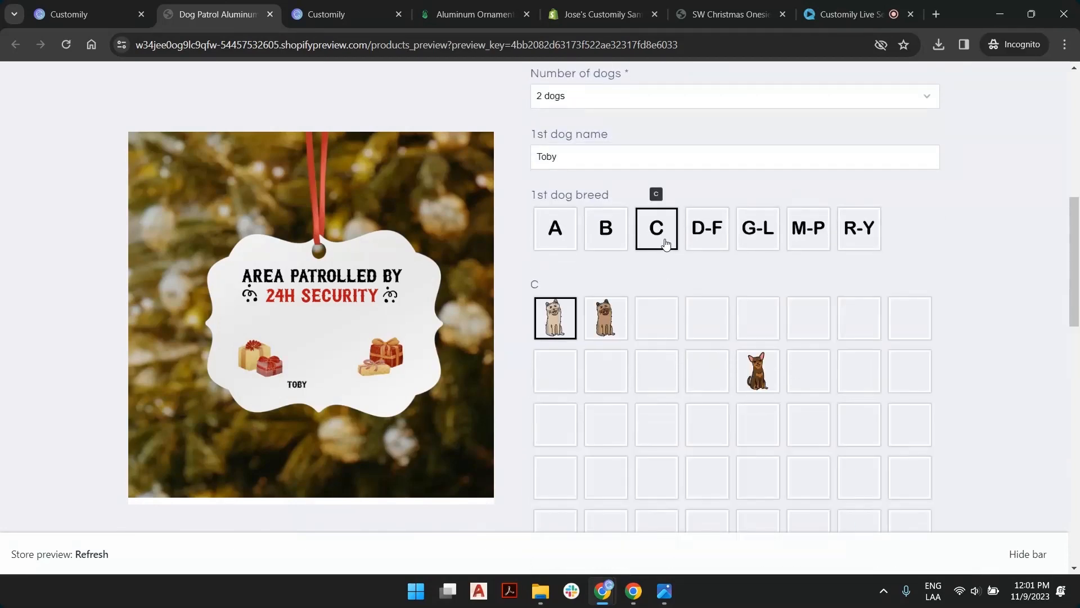
click(707, 232)
scroll(721, 265, down, 3)
click(697, 271)
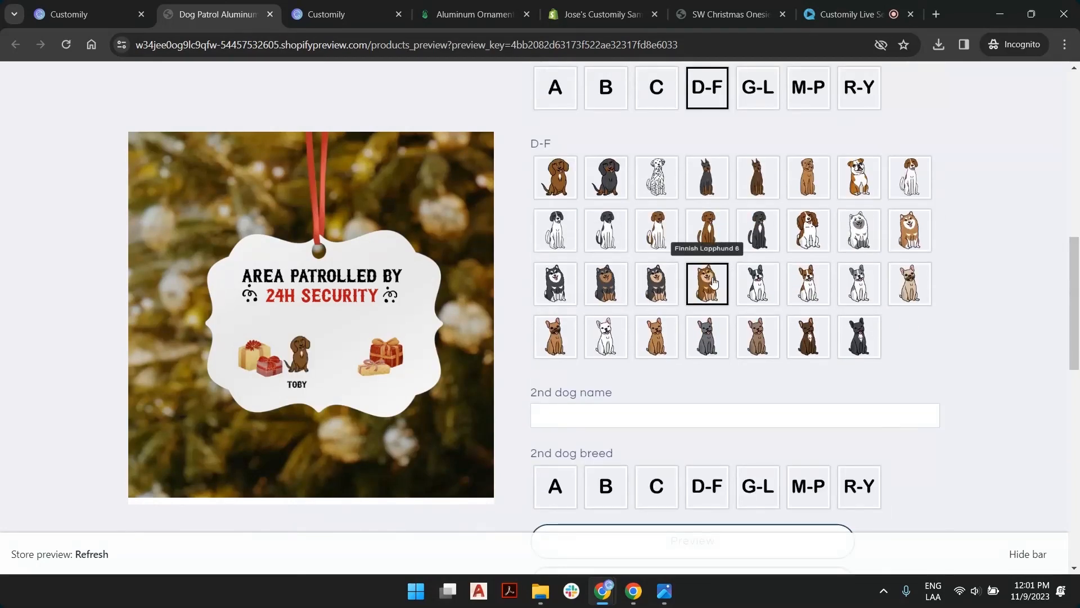
Name the second dog Charly and give it the Beagle 1 breed from the B group
scroll(706, 278, down, 3)
click(664, 285)
text(Charly)
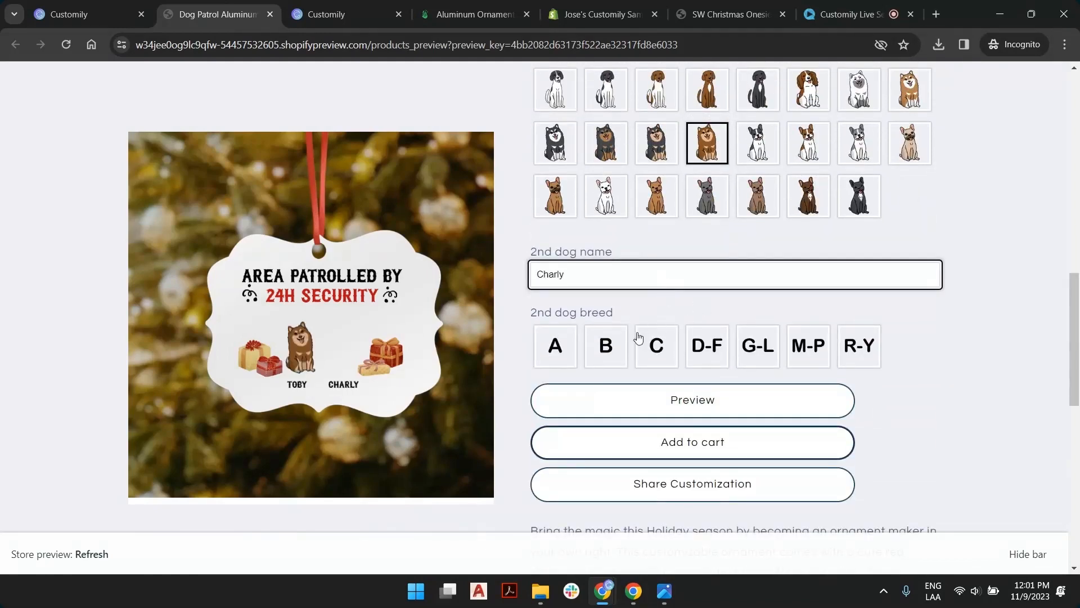
click(609, 355)
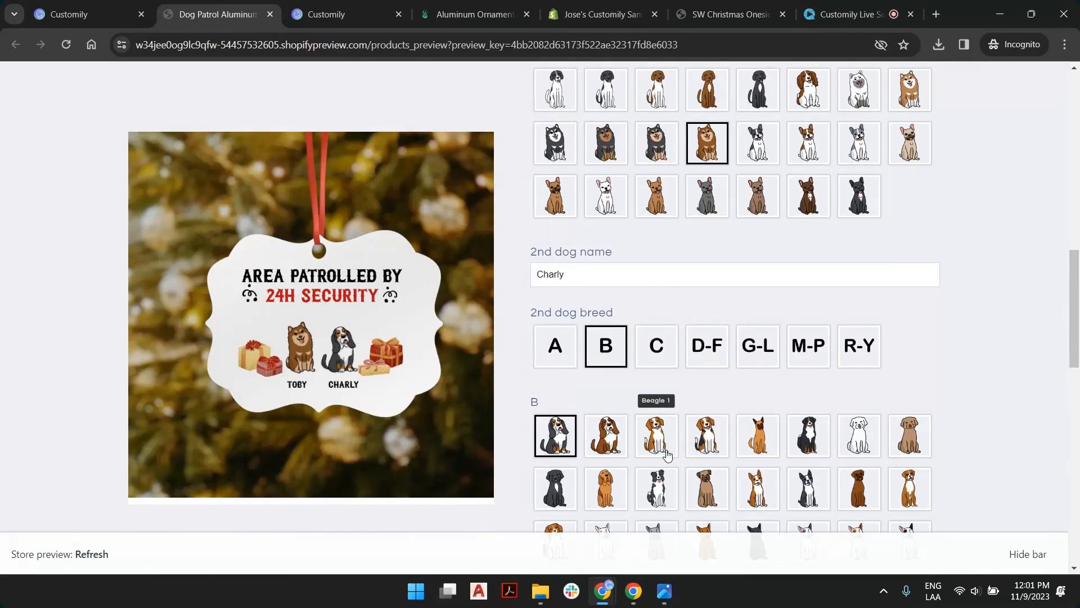
click(658, 450)
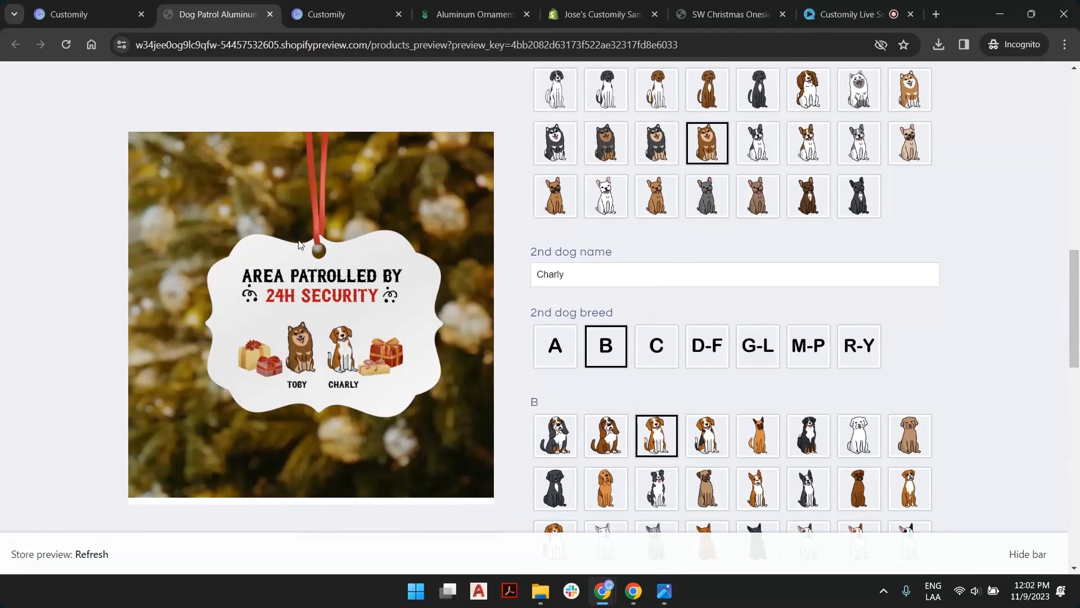
Review the Customily product setup and Printify's ornament print area, and return to the personalized storefront preview
click(97, 9)
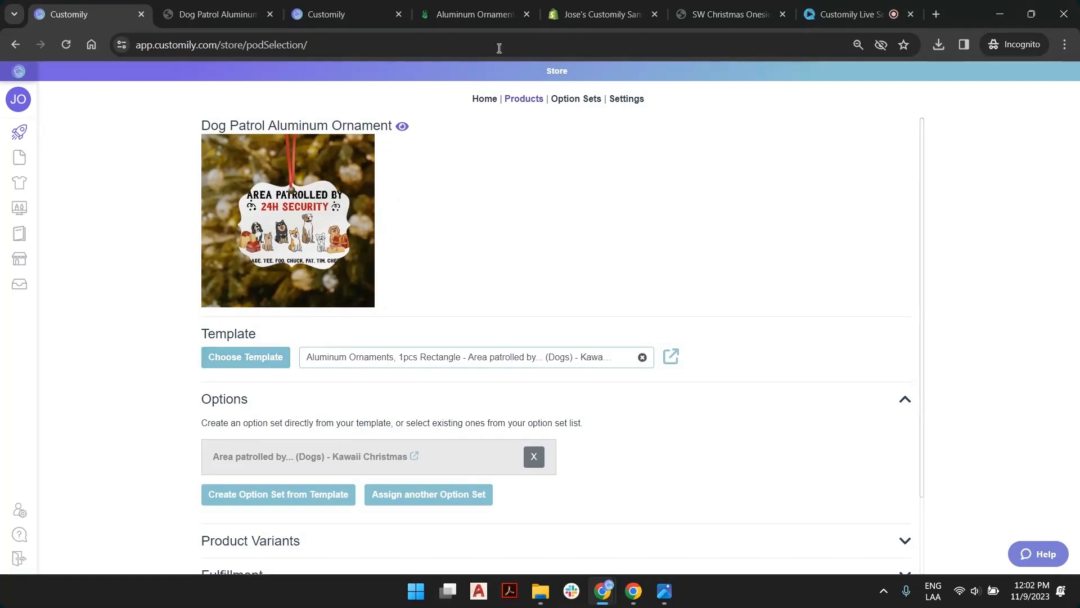
click(243, 15)
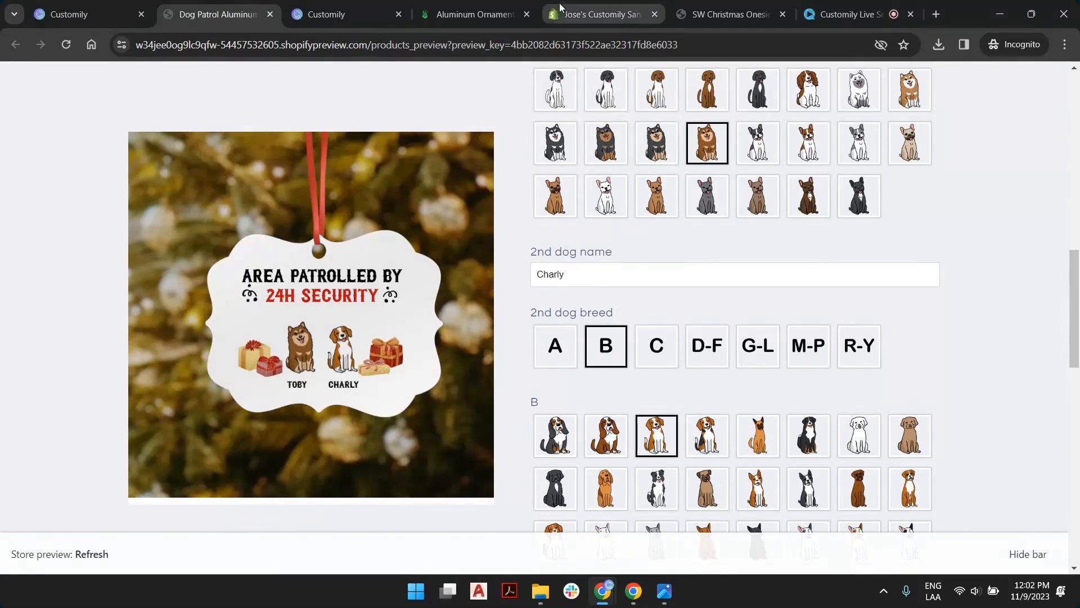
click(477, 14)
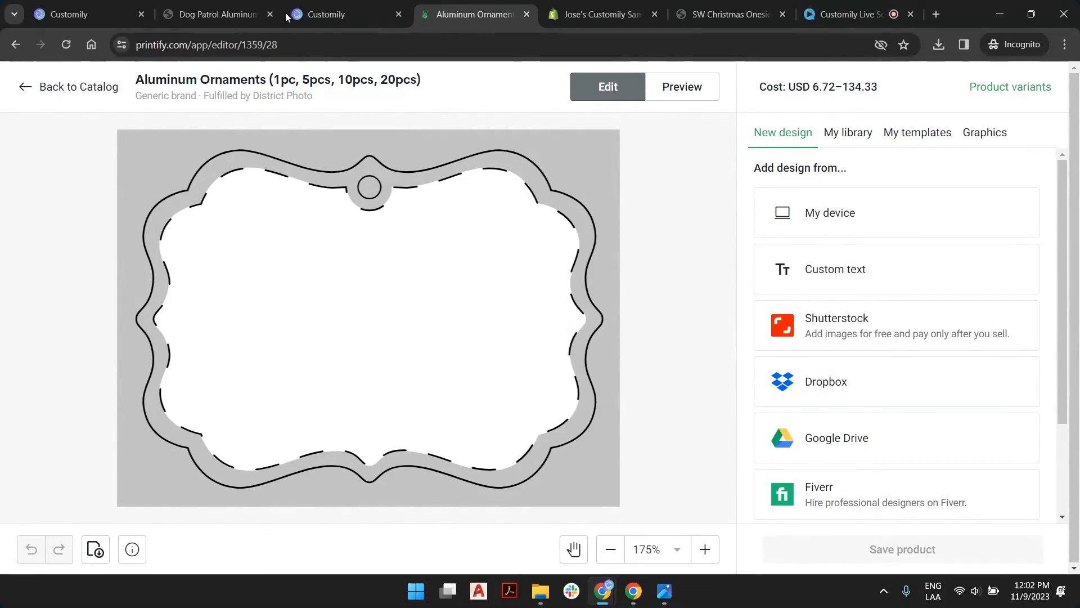
click(187, 5)
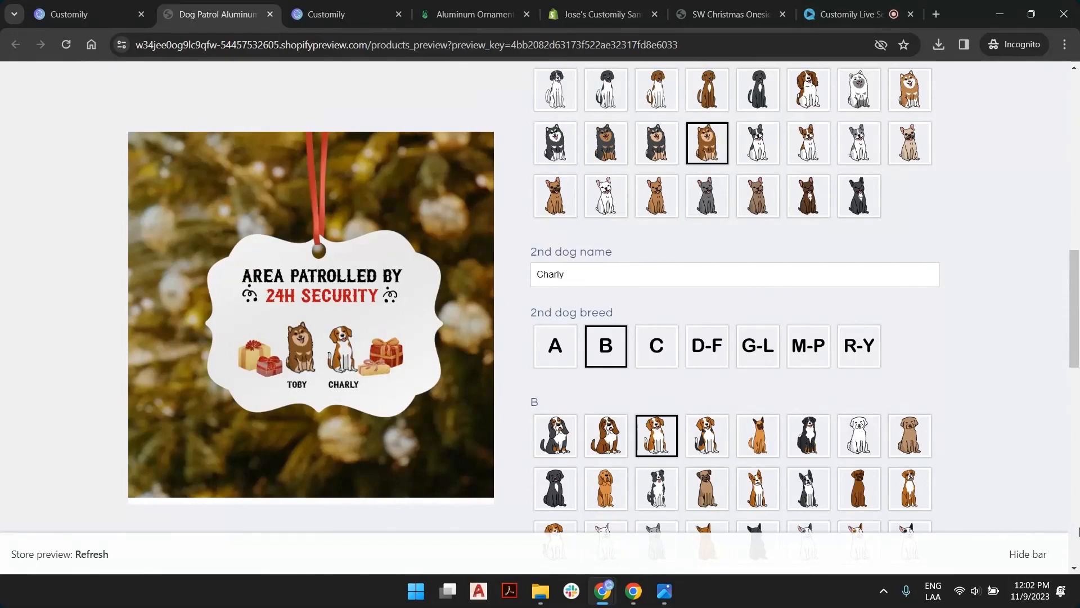
click(1030, 555)
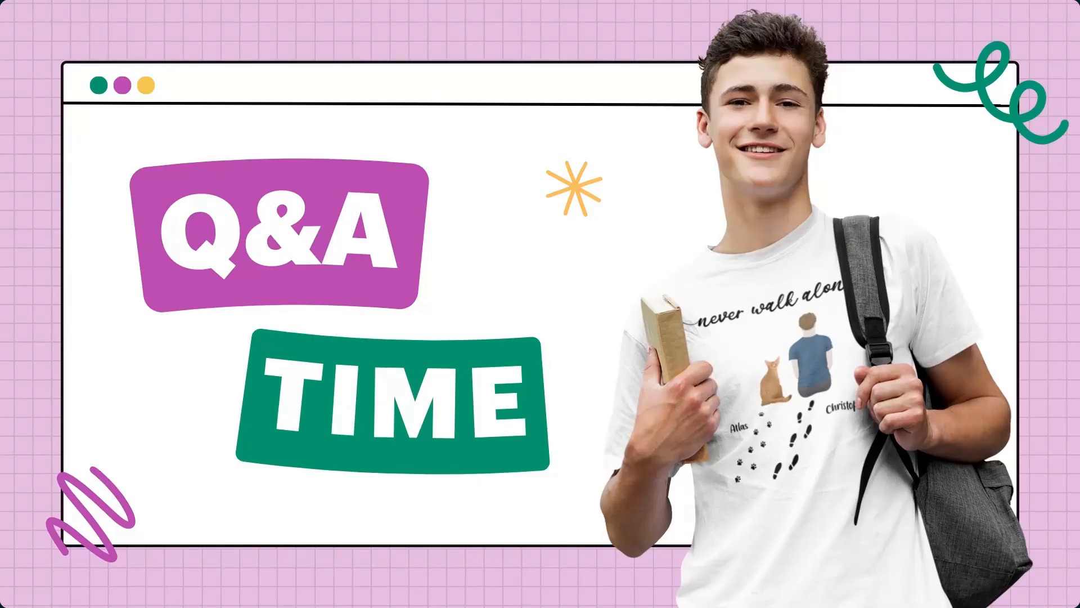